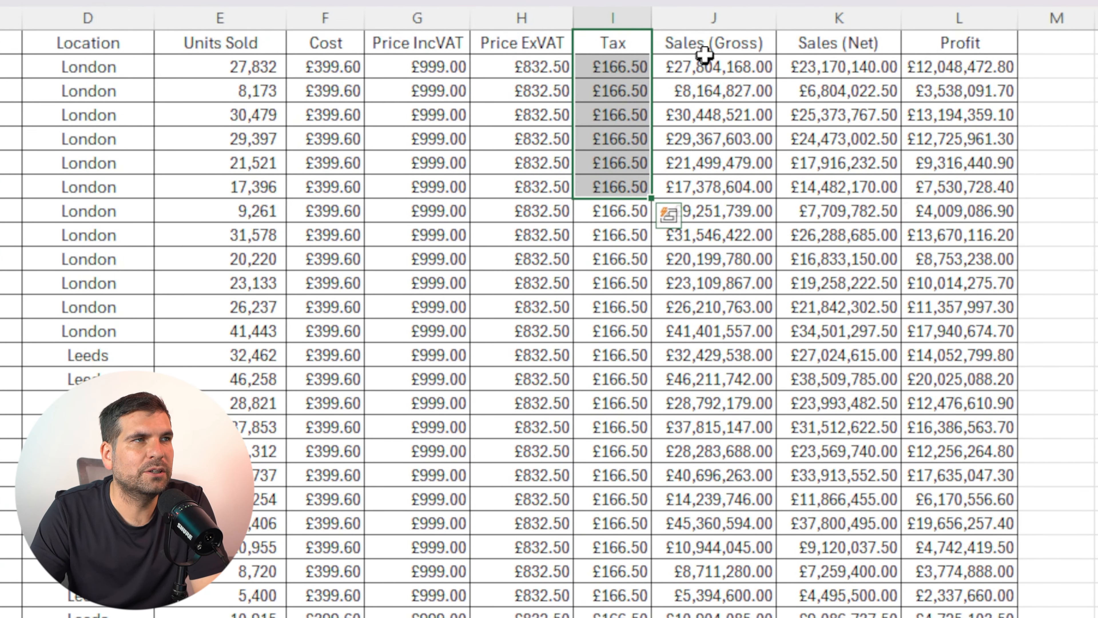
Examine the sales data columns and scroll through the product rows of the sheet
drag(826, 67, 829, 163)
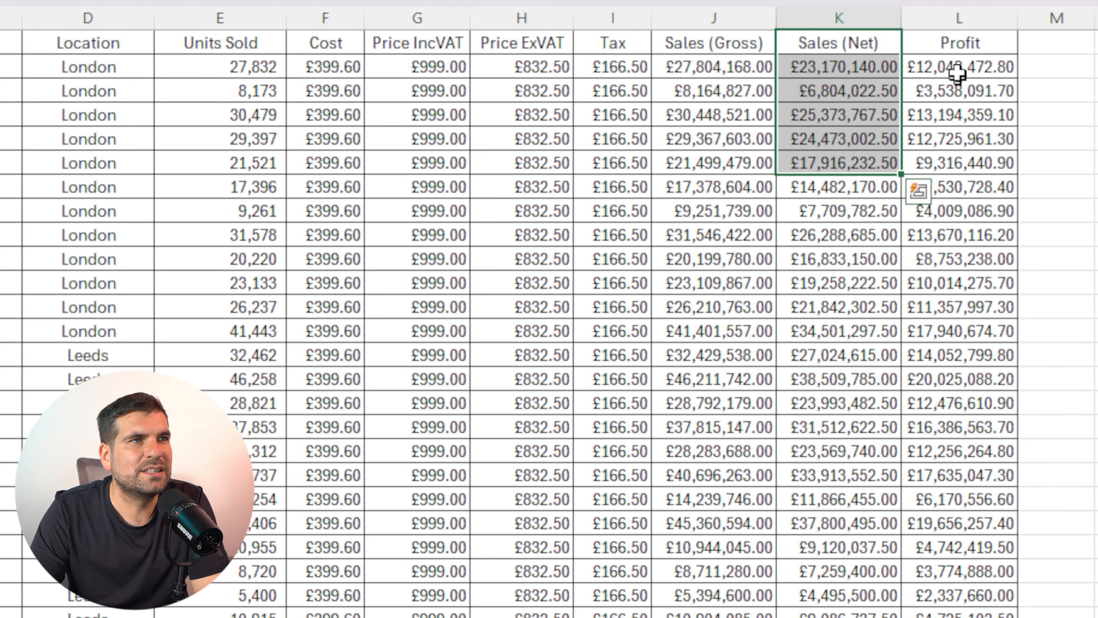
drag(951, 69, 956, 163)
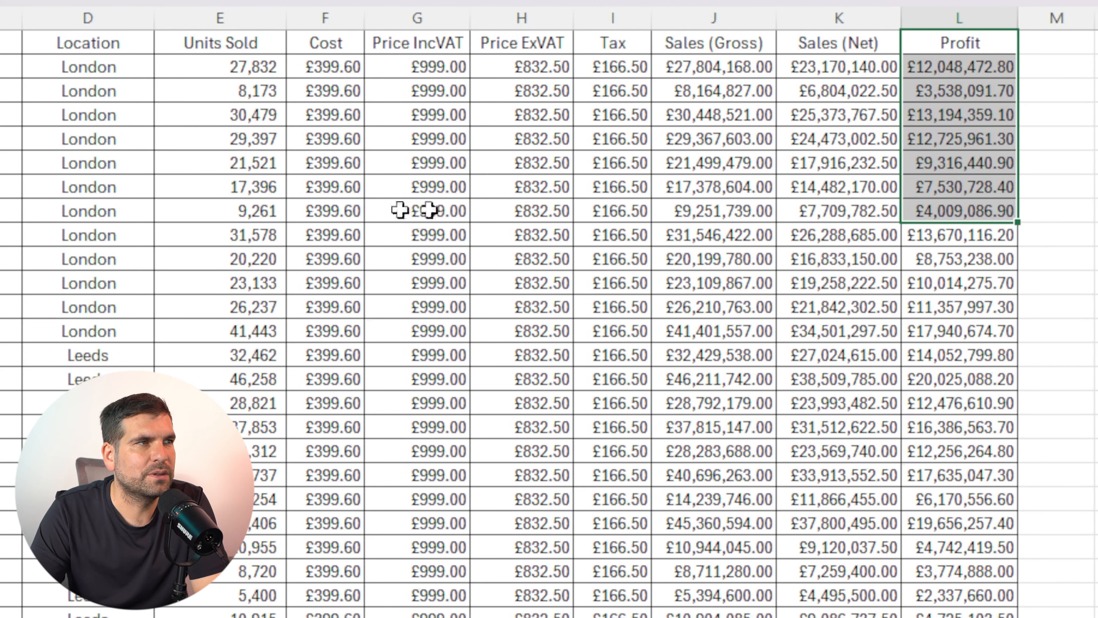
click(8, 212)
scroll(112, 243, down, 5)
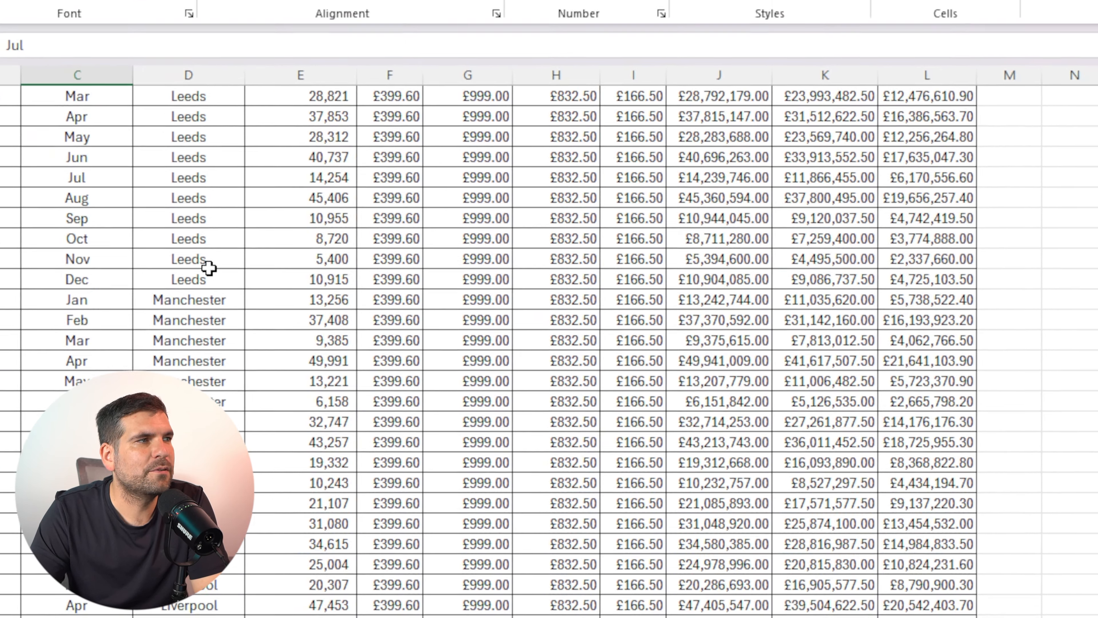
scroll(210, 268, up, 5)
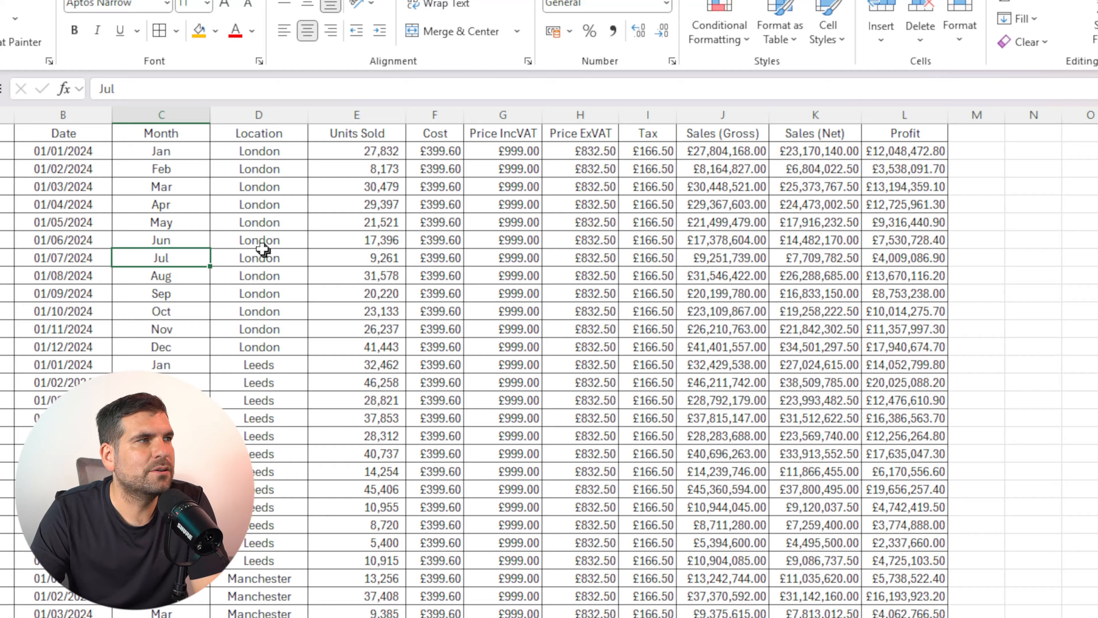
scroll(241, 370, down, 6)
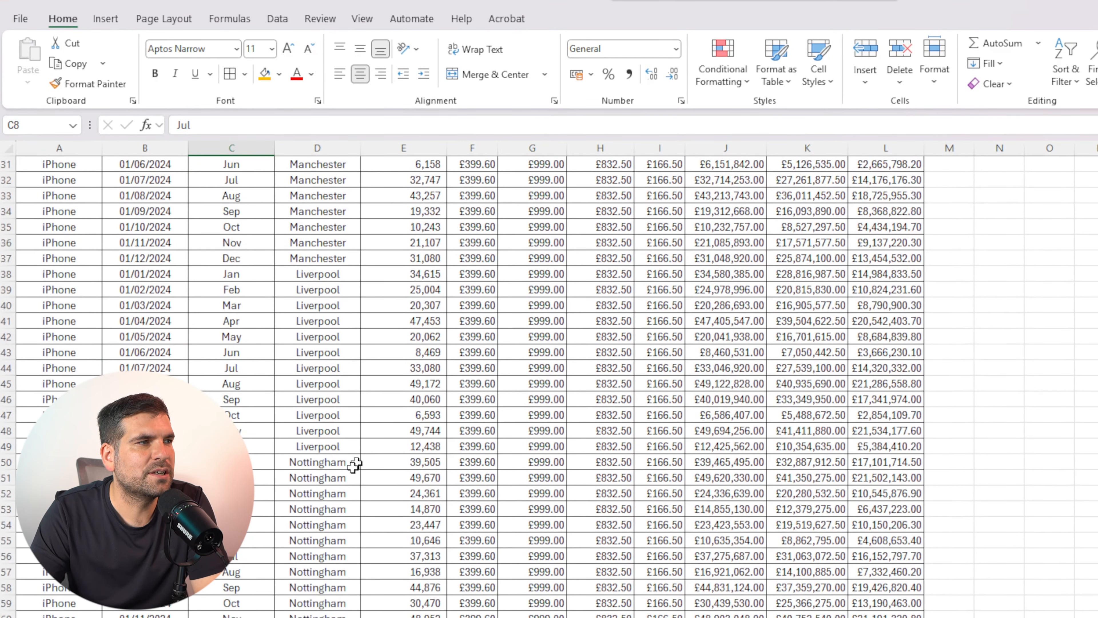
scroll(319, 480, down, 6)
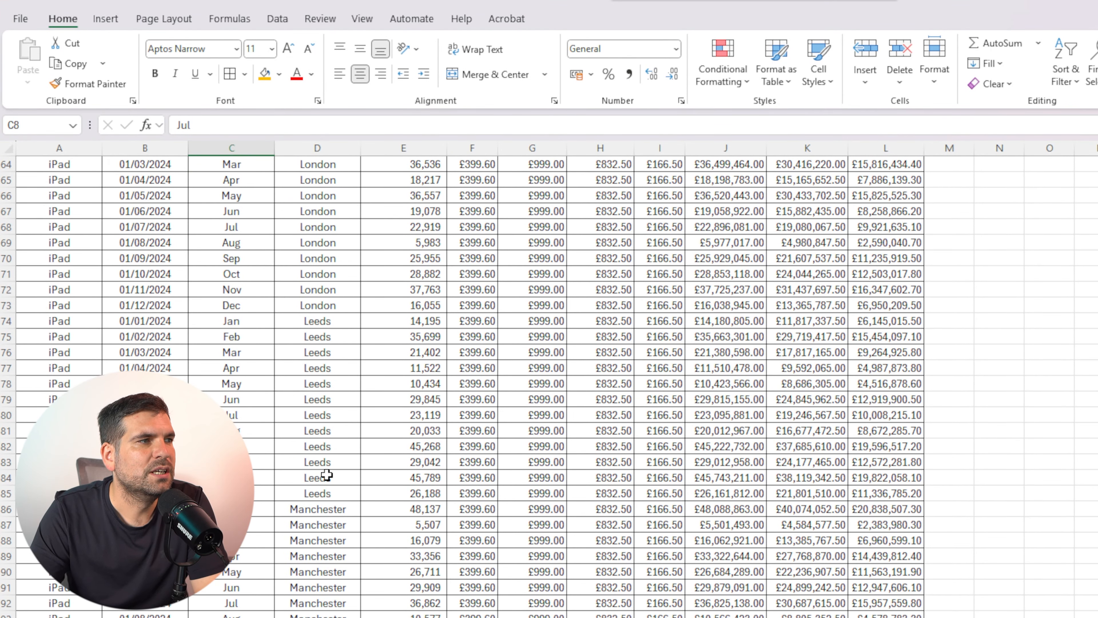
scroll(375, 455, up, 7)
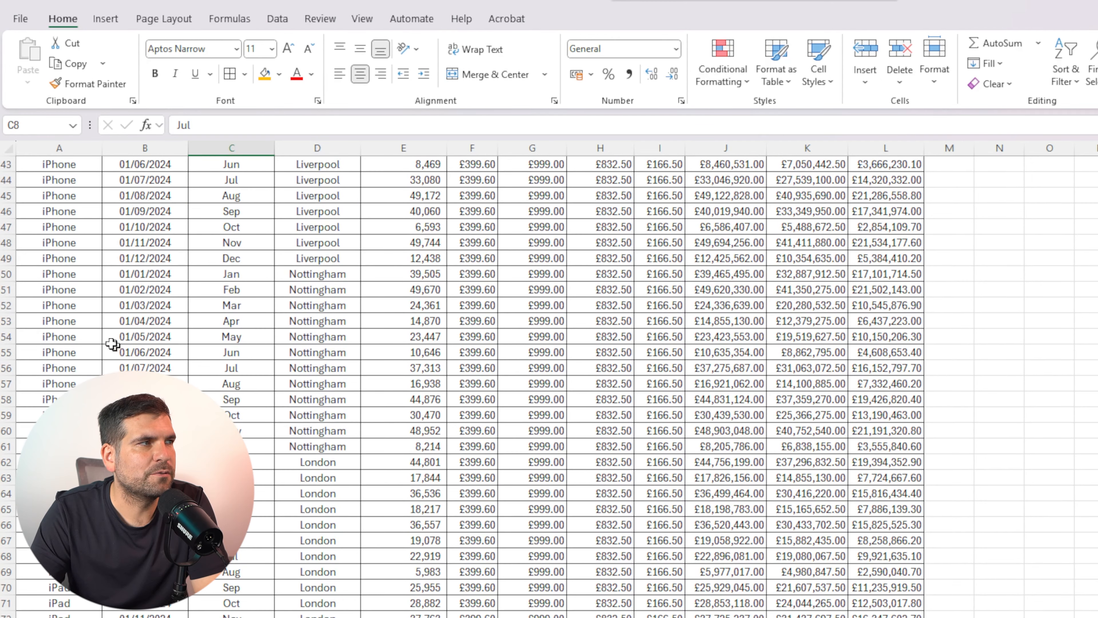
scroll(60, 266, down, 10)
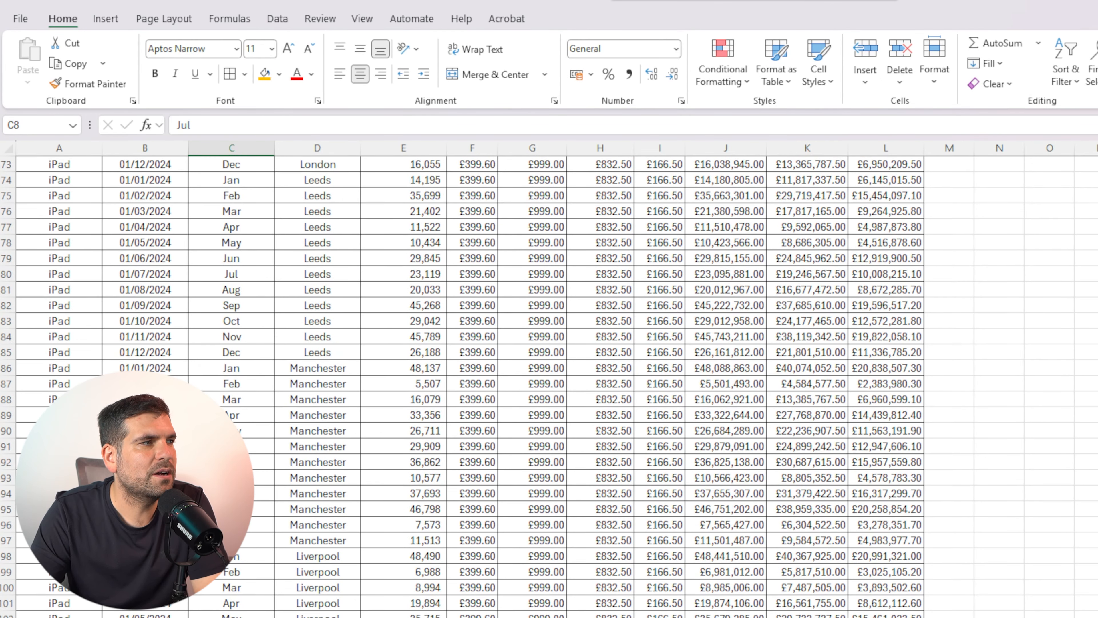
scroll(549, 385, down, 20)
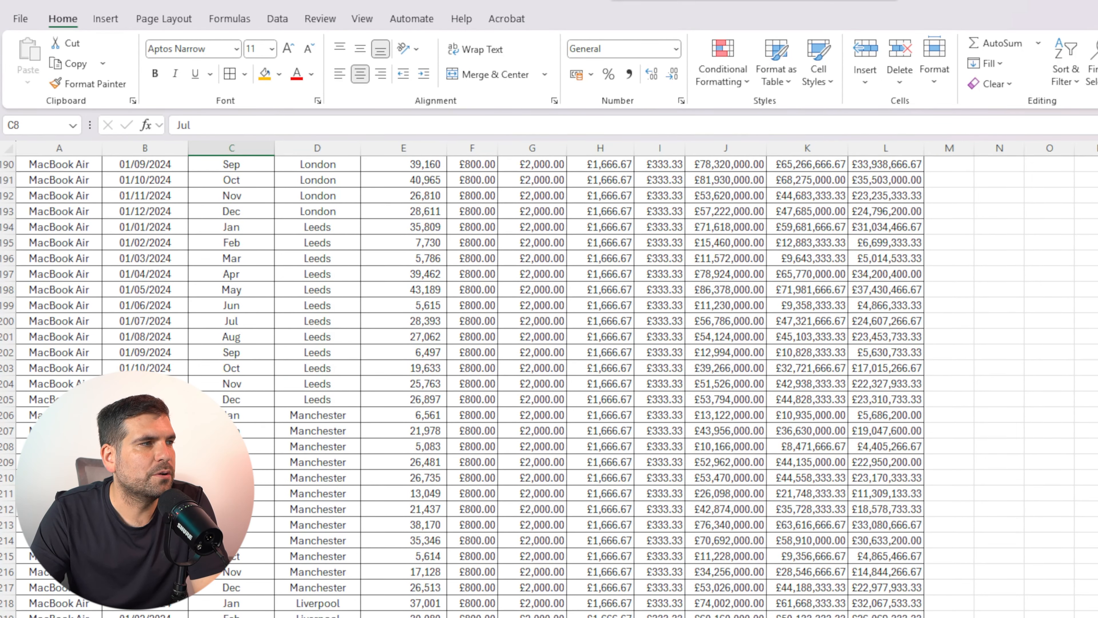
scroll(549, 385, down, 9)
scroll(549, 385, up, 20)
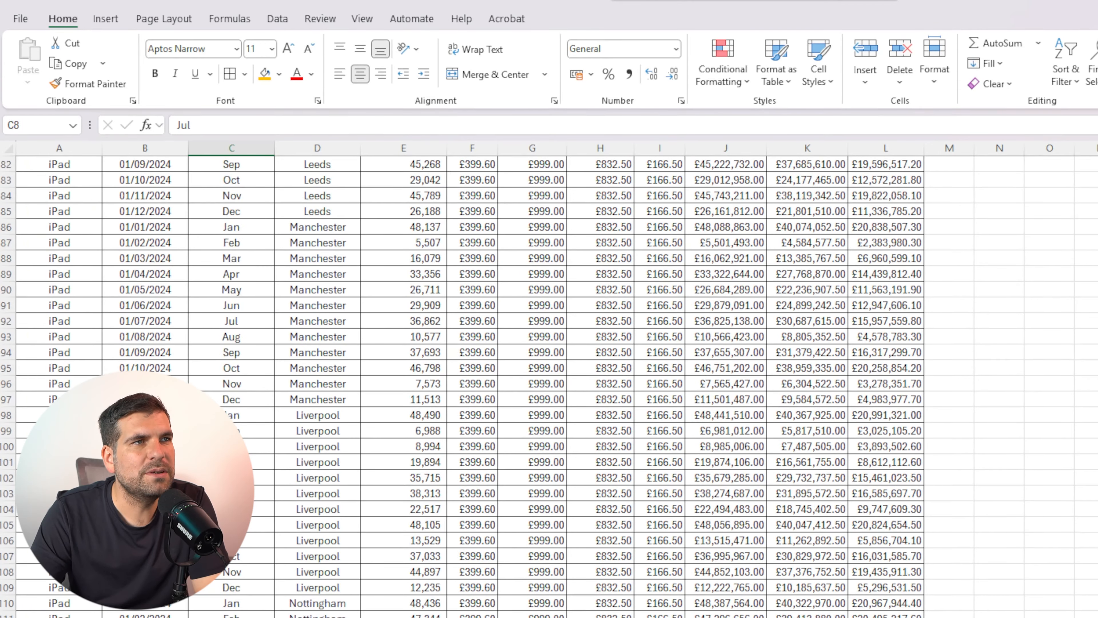
scroll(549, 384, up, 20)
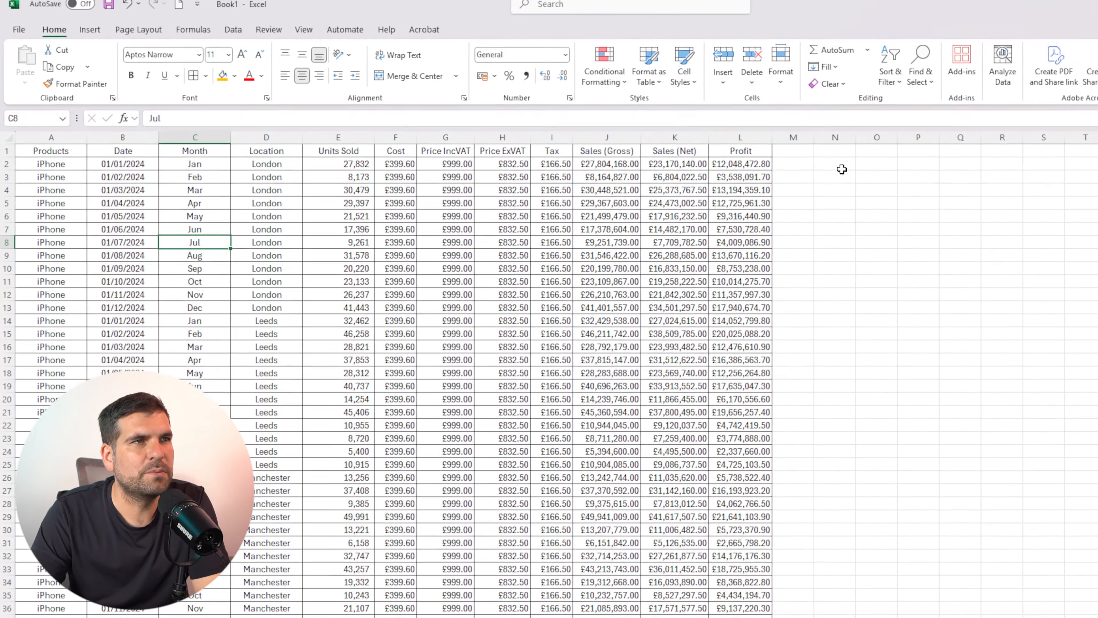
click(841, 169)
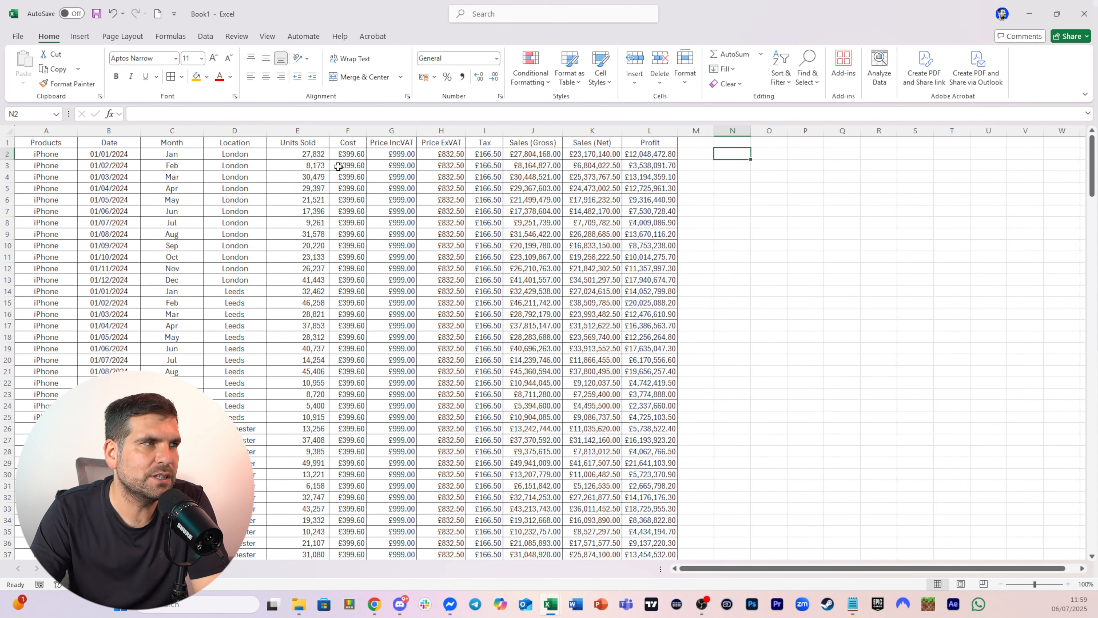
click(279, 155)
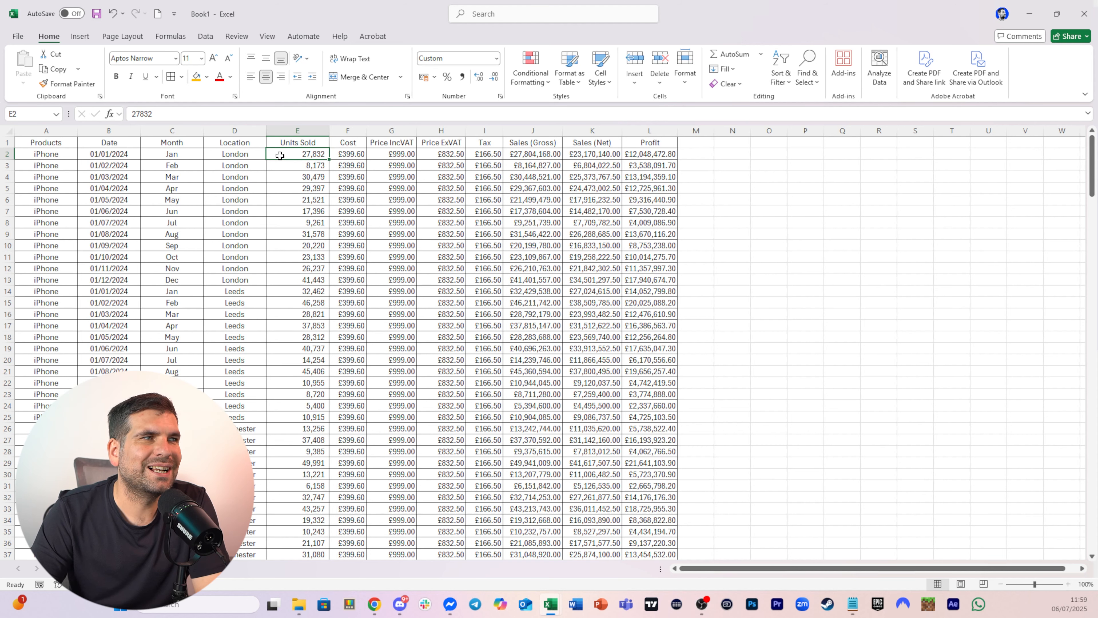
scroll(142, 259, down, 12)
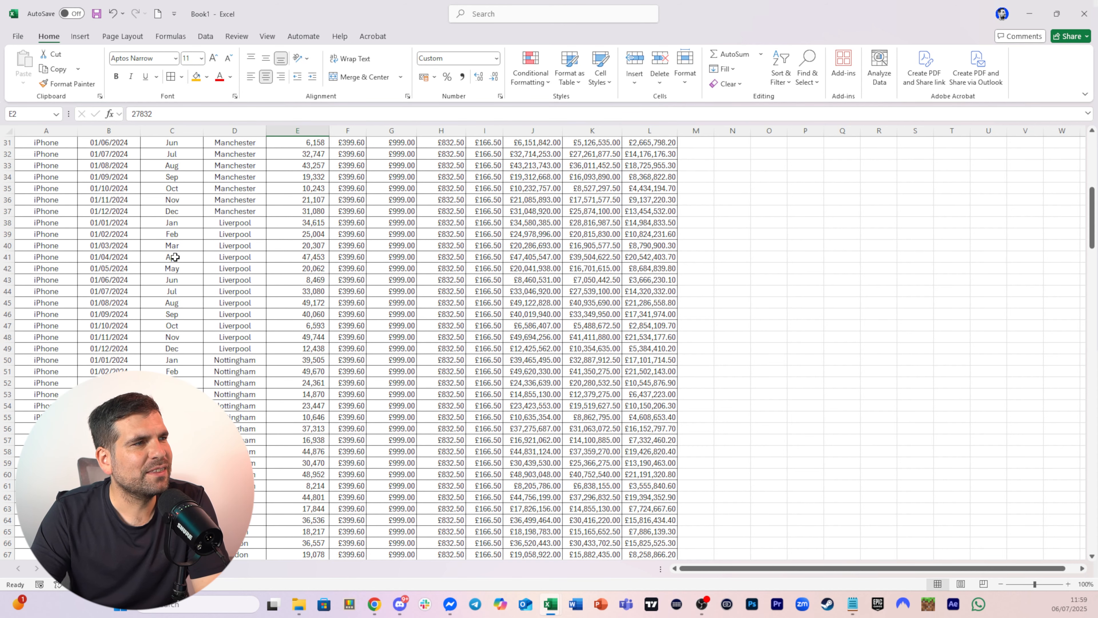
scroll(186, 284, up, 12)
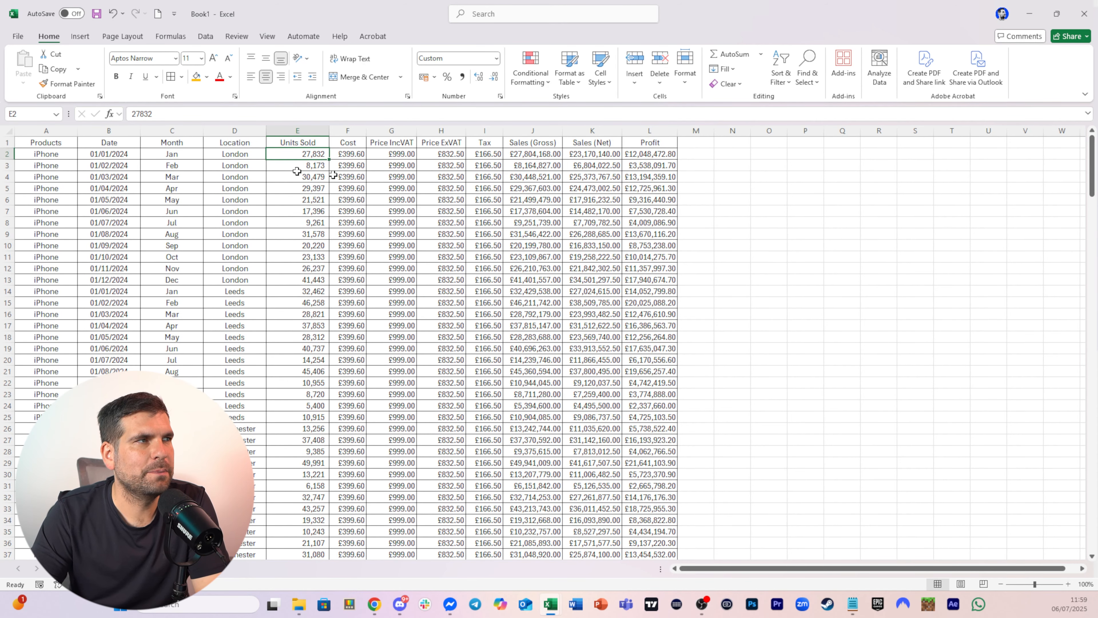
Format the data range A1:L241 as a table with headers using Table Style Medium 15
drag(46, 142, 631, 506)
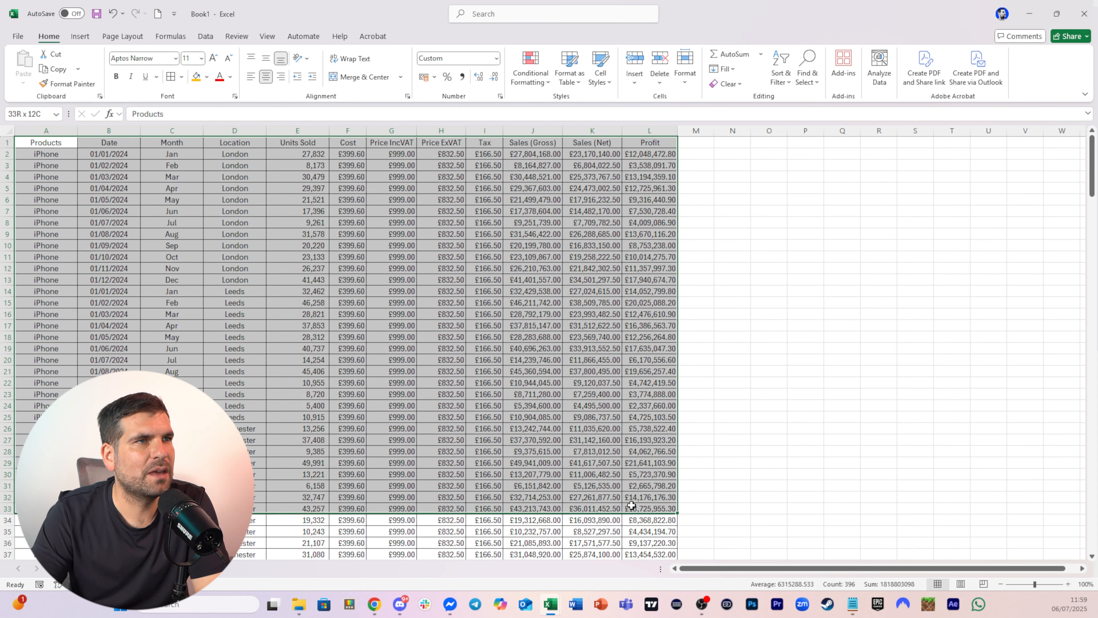
click(294, 245)
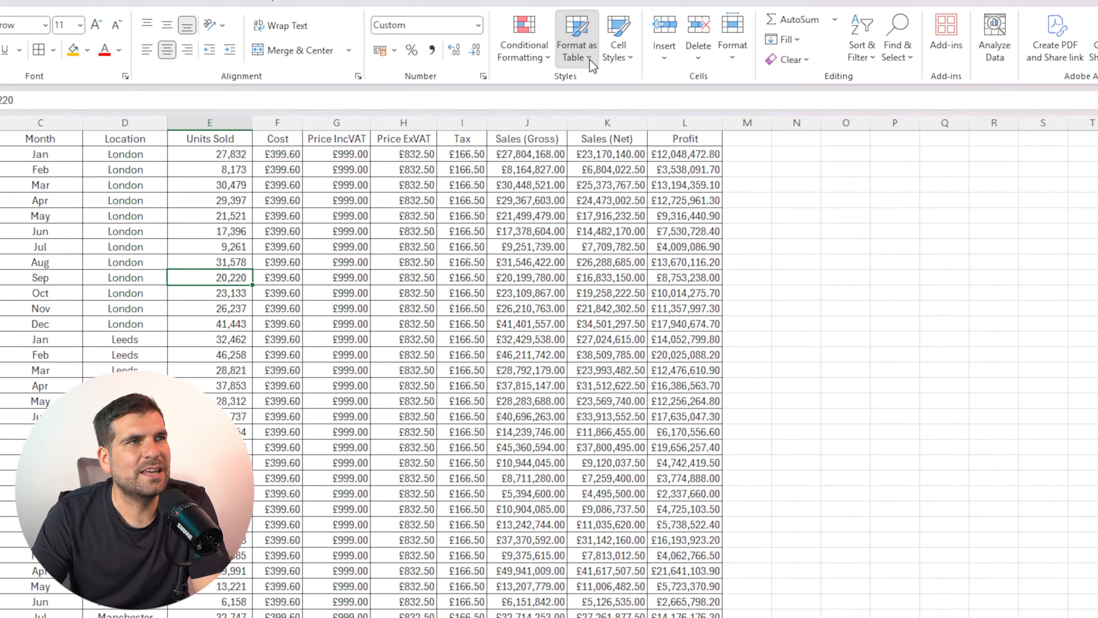
click(576, 63)
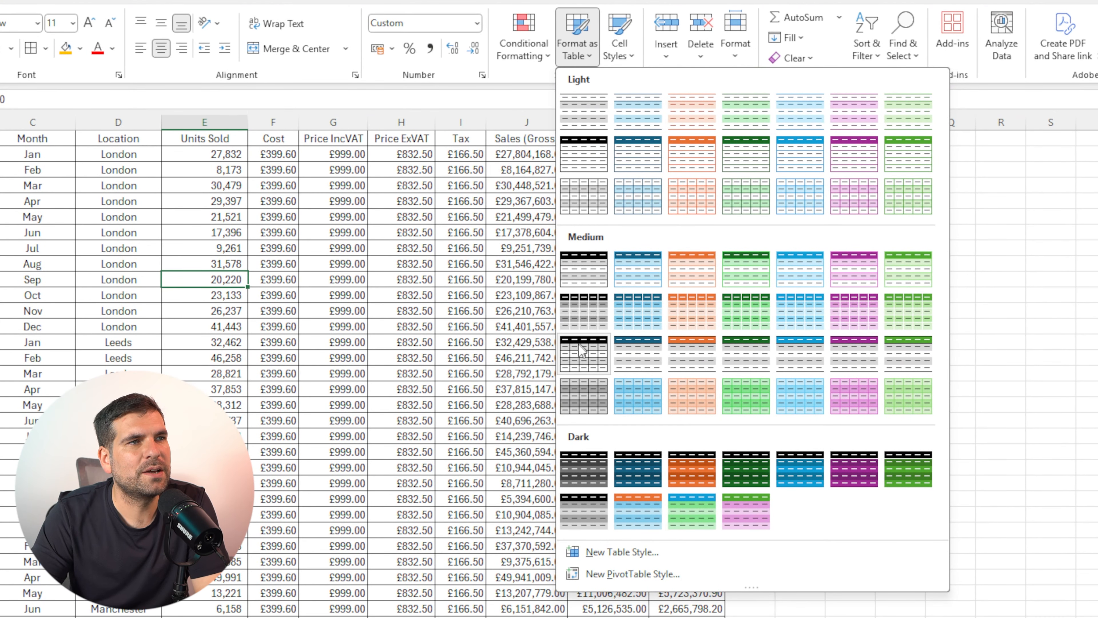
click(579, 364)
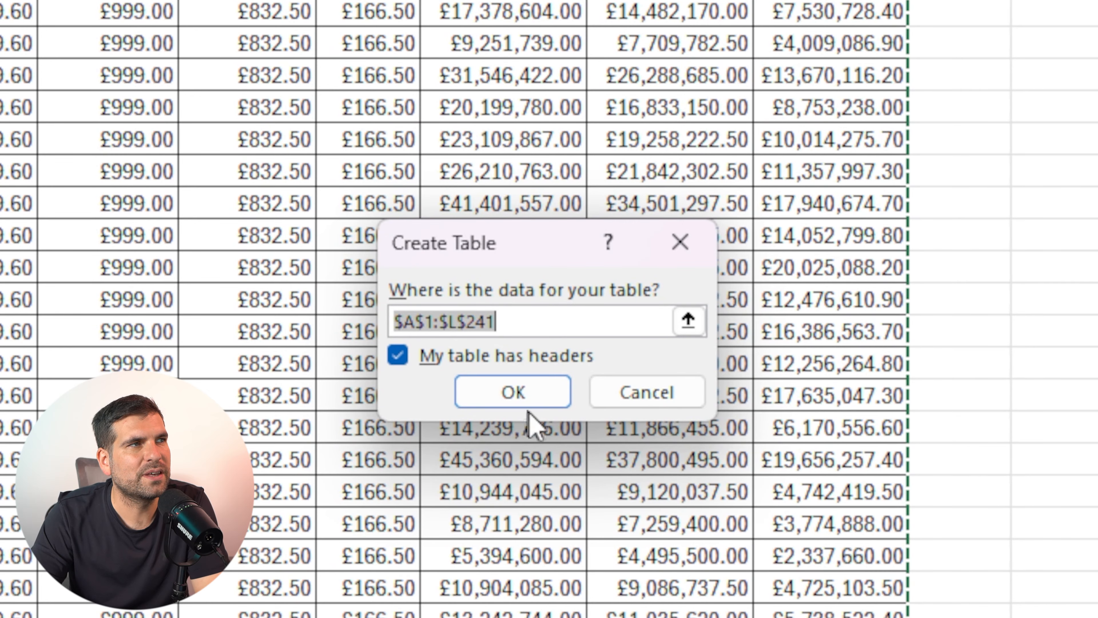
click(536, 403)
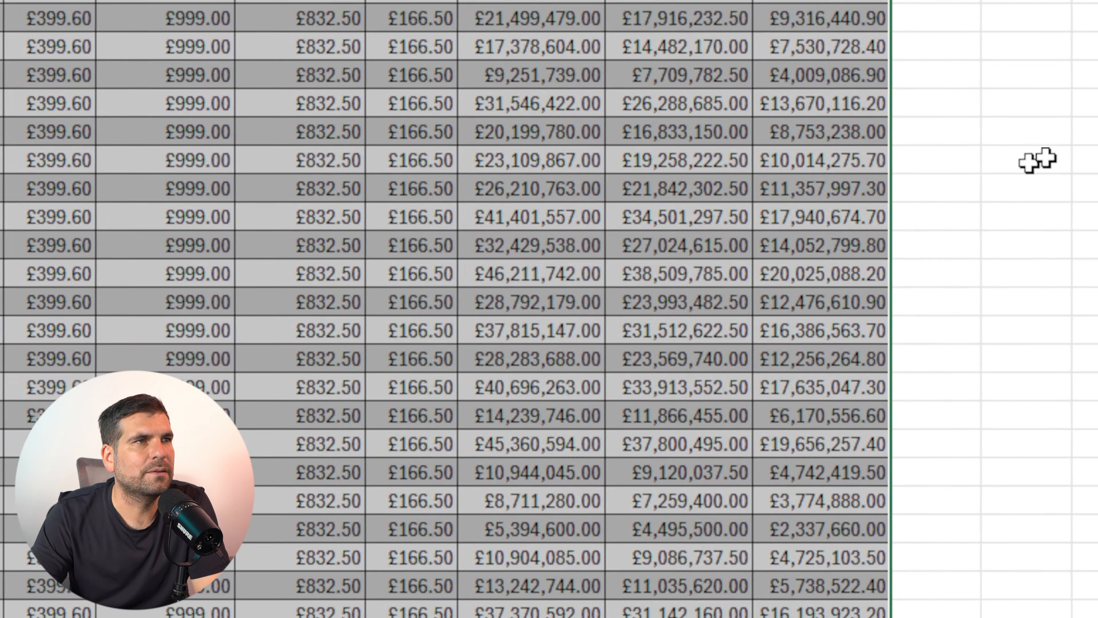
Rename the table as Data
click(904, 192)
click(640, 198)
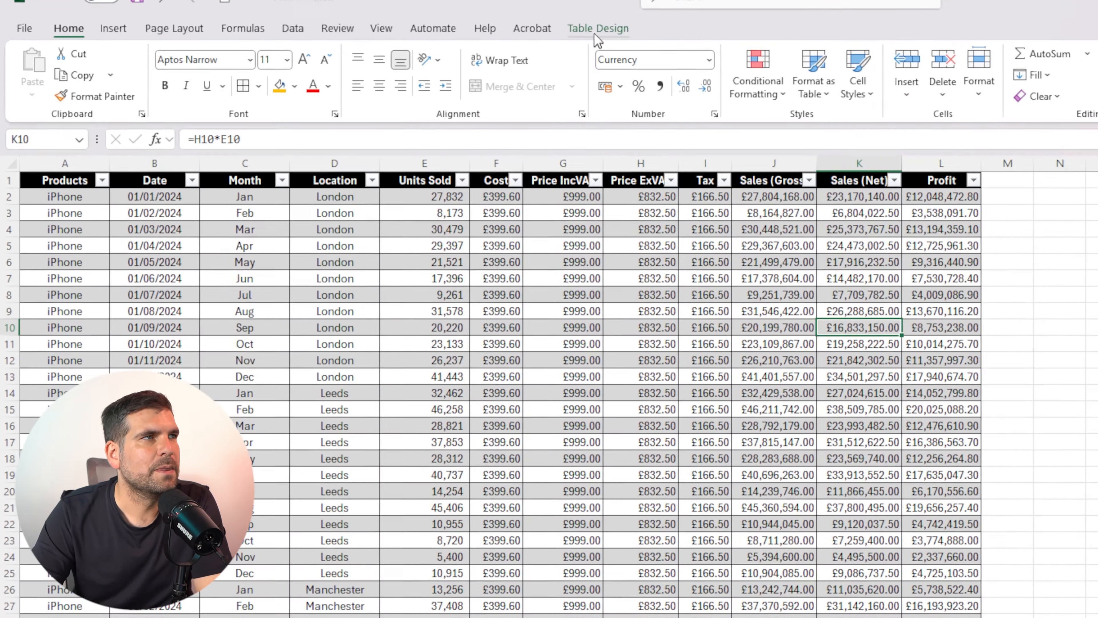
click(417, 37)
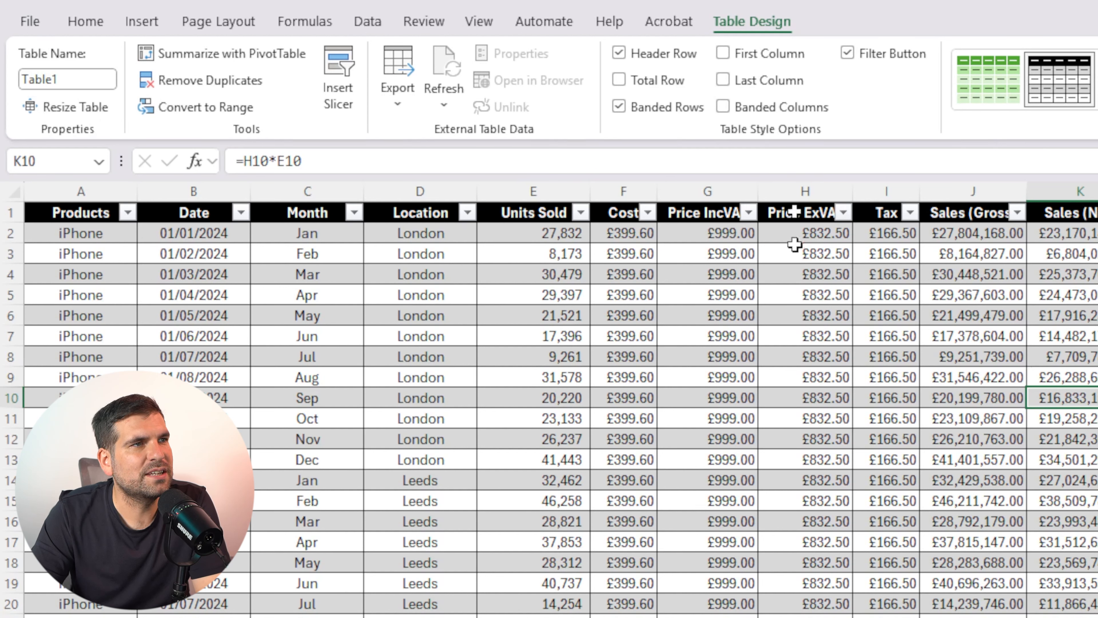
click(1095, 336)
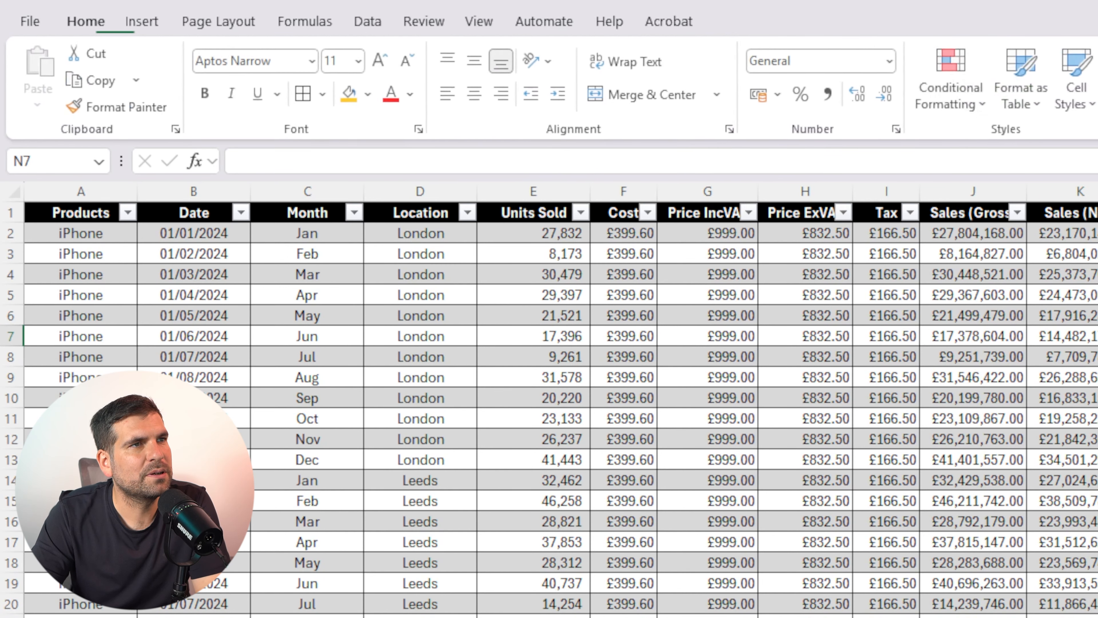
click(935, 321)
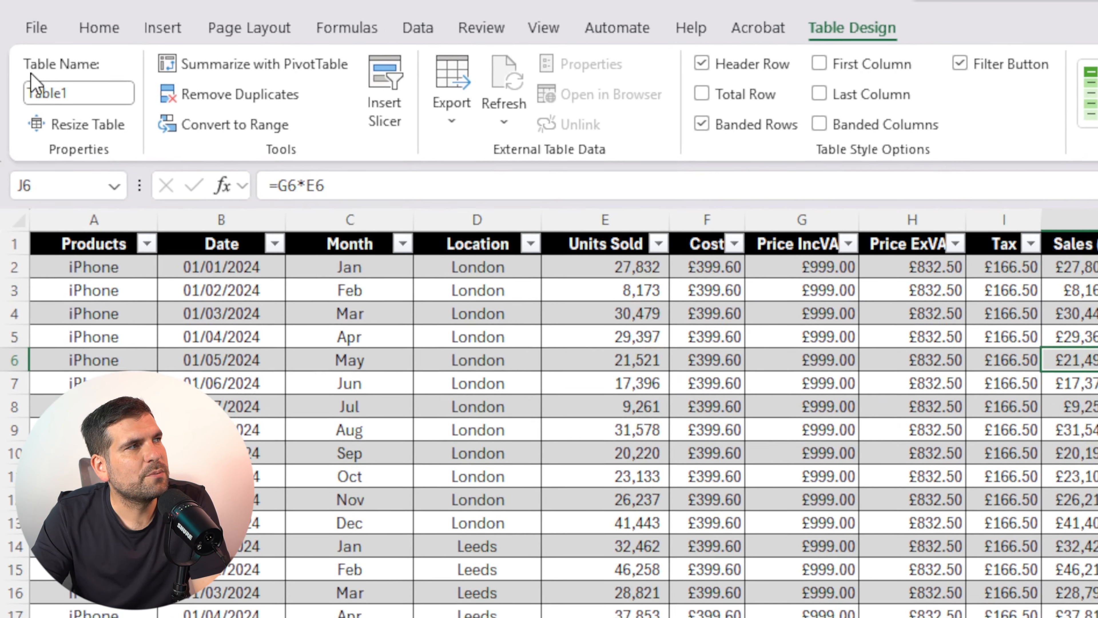
drag(27, 100, 104, 104)
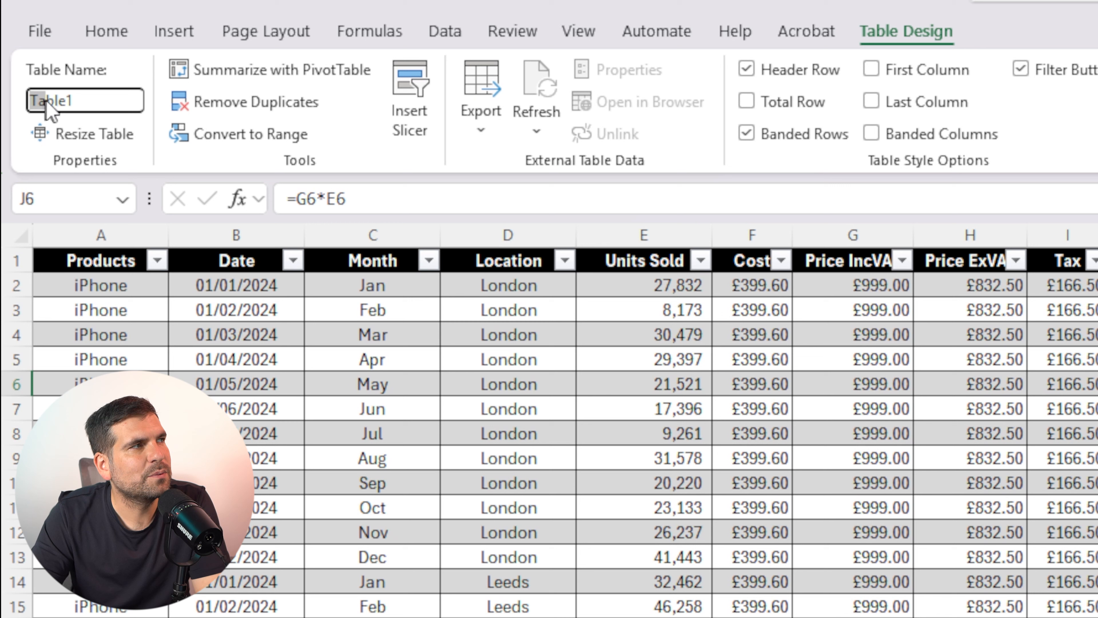
text(Data)
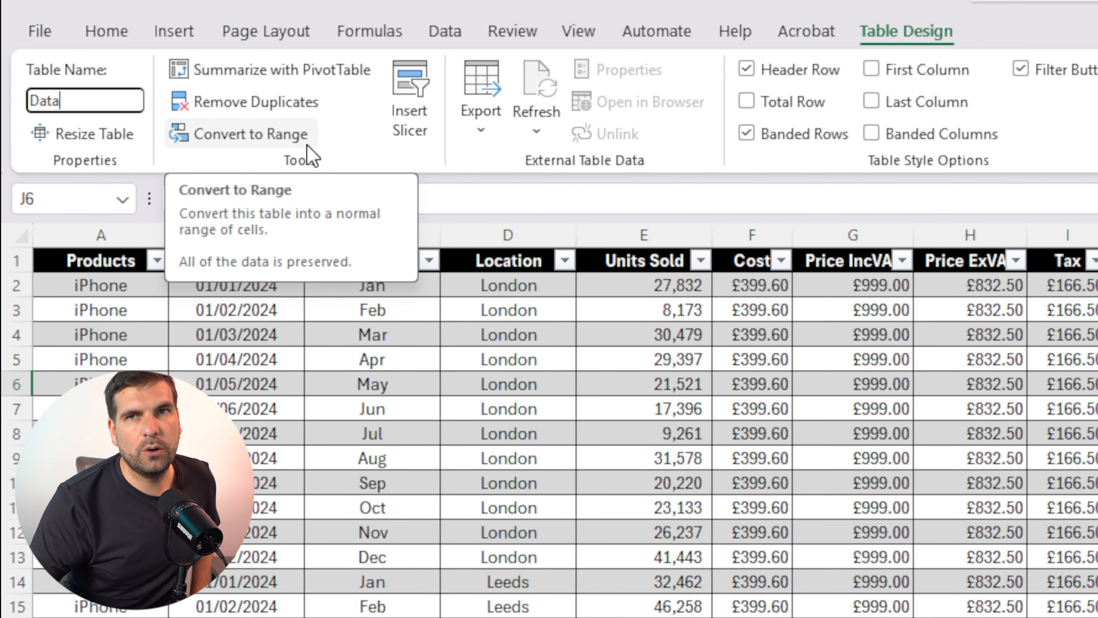
key(Return)
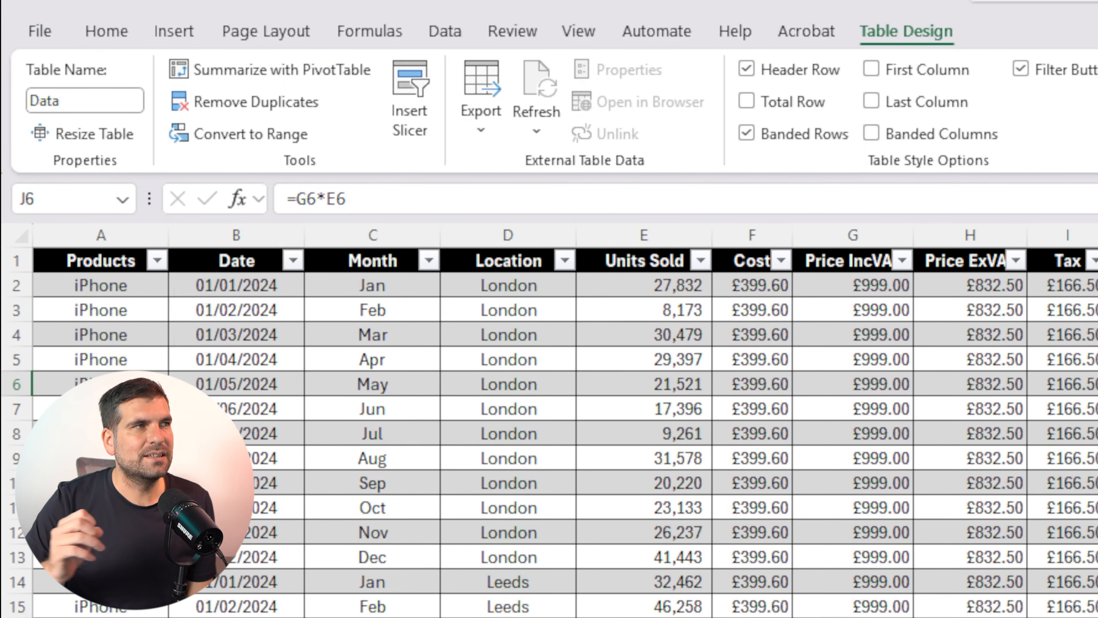
Add a new worksheet and start a PivotTable from a table or range on it
click(756, 371)
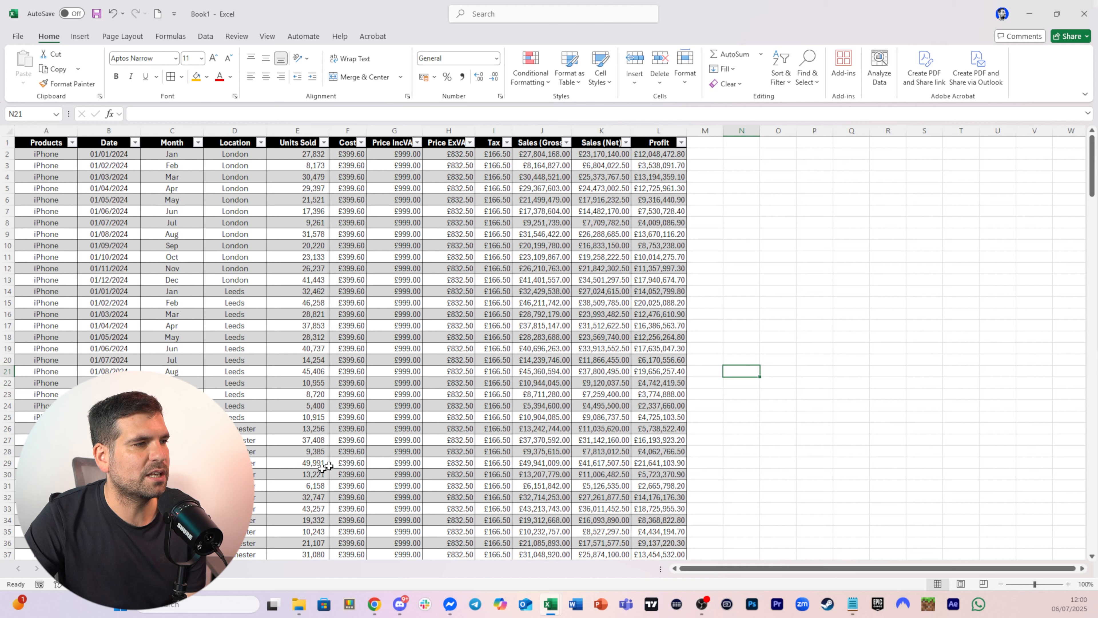
click(103, 568)
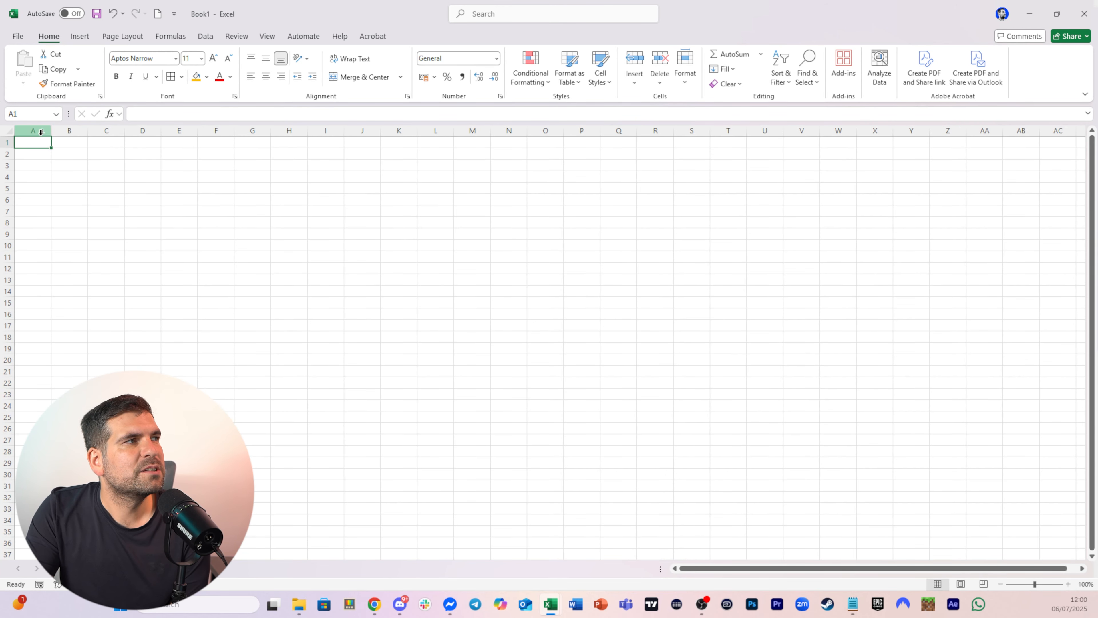
click(80, 36)
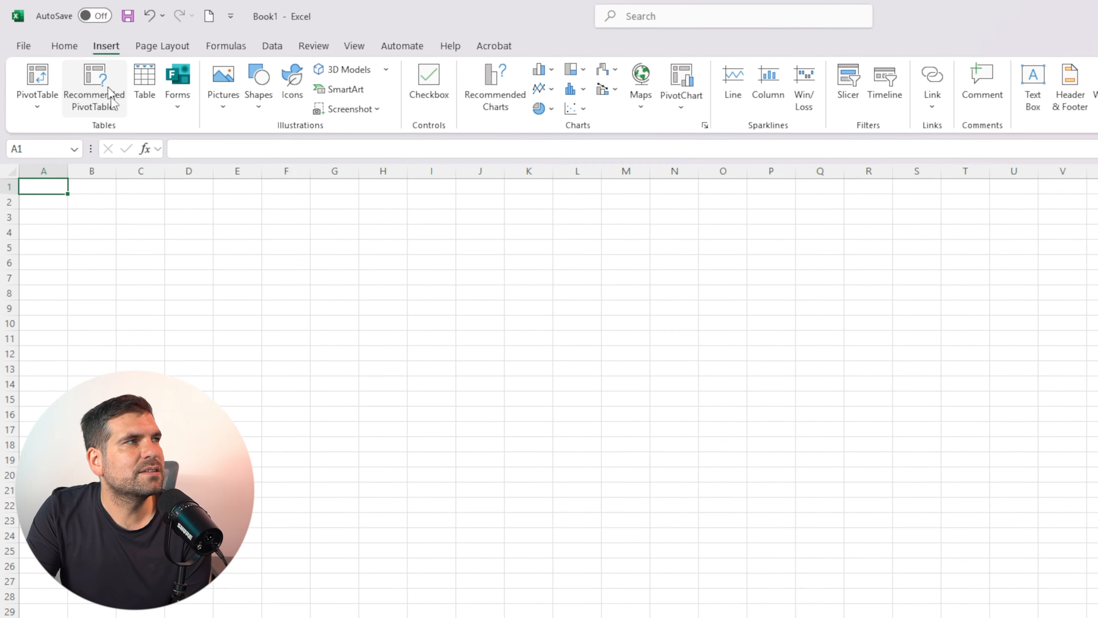
click(72, 106)
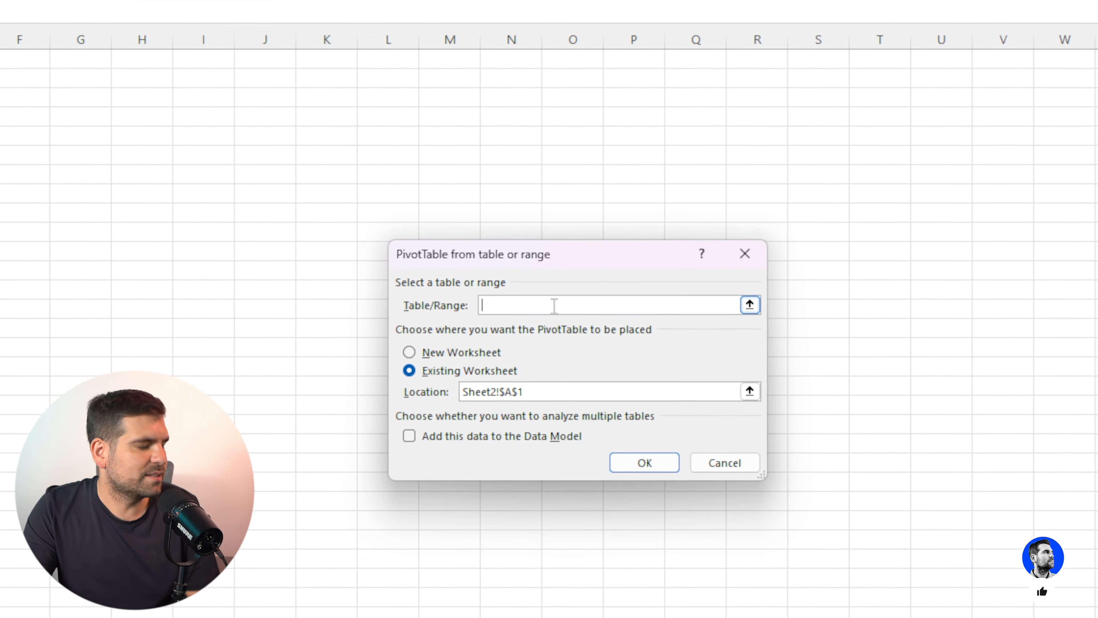
text(sales)
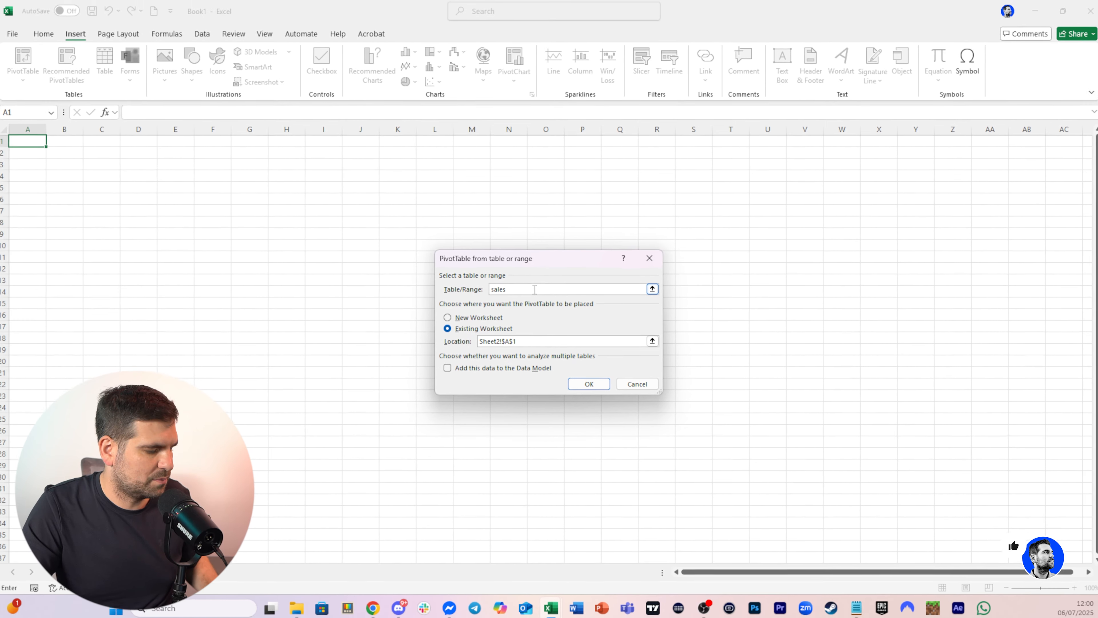
key(BackSpace)
key(BackSpace)
key(BackSpace)
key(BackSpace)
key(BackSpace)
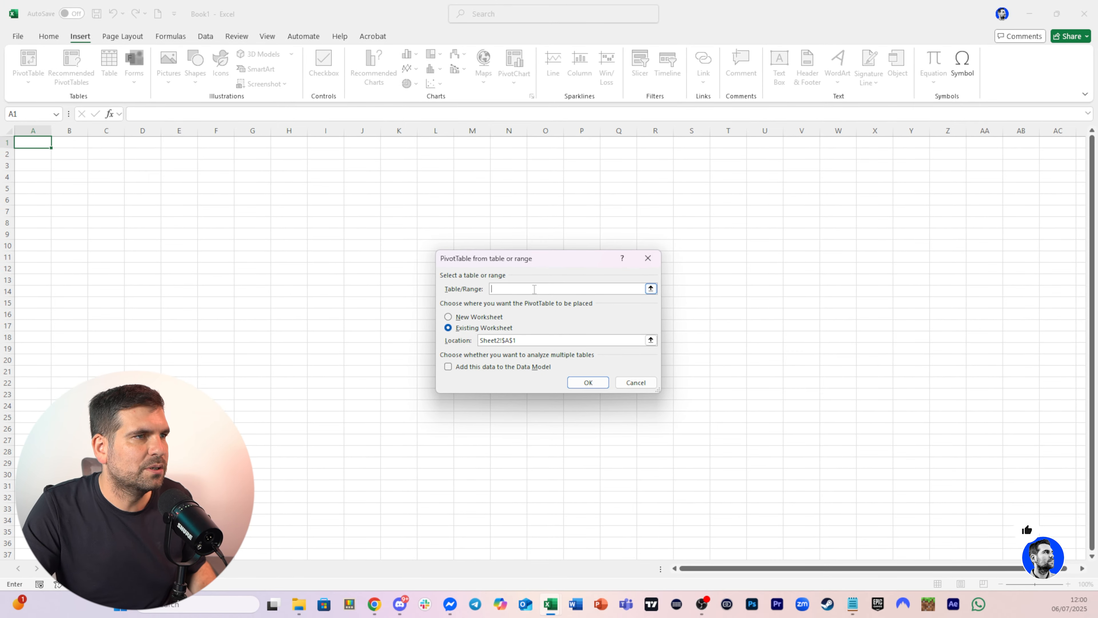
Set the PivotTable's source table/range to Data
text(Data!)
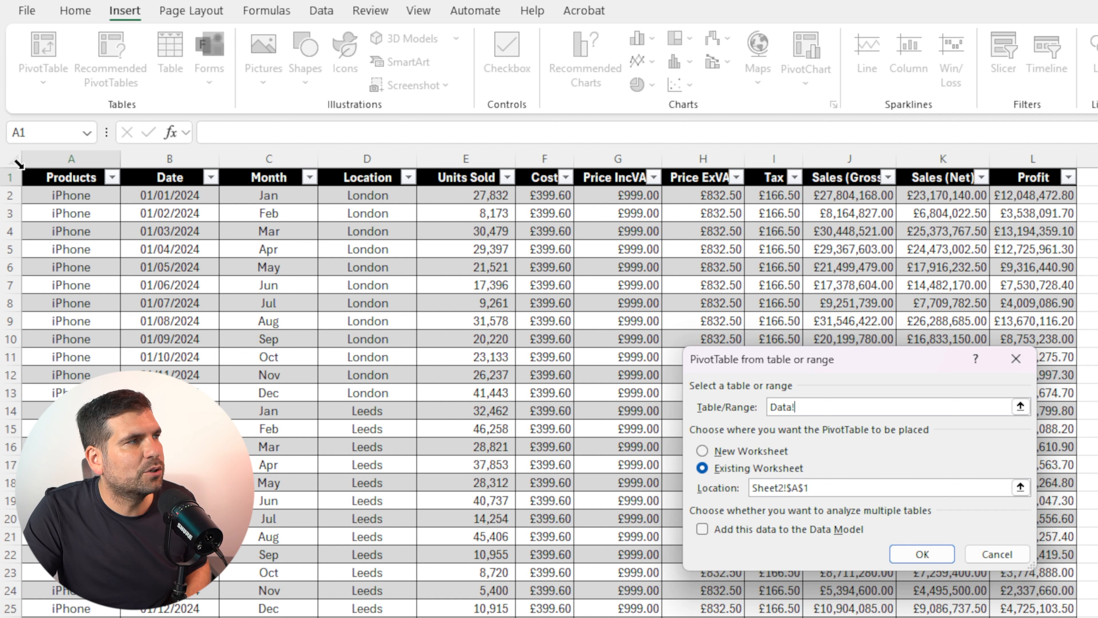
click(19, 164)
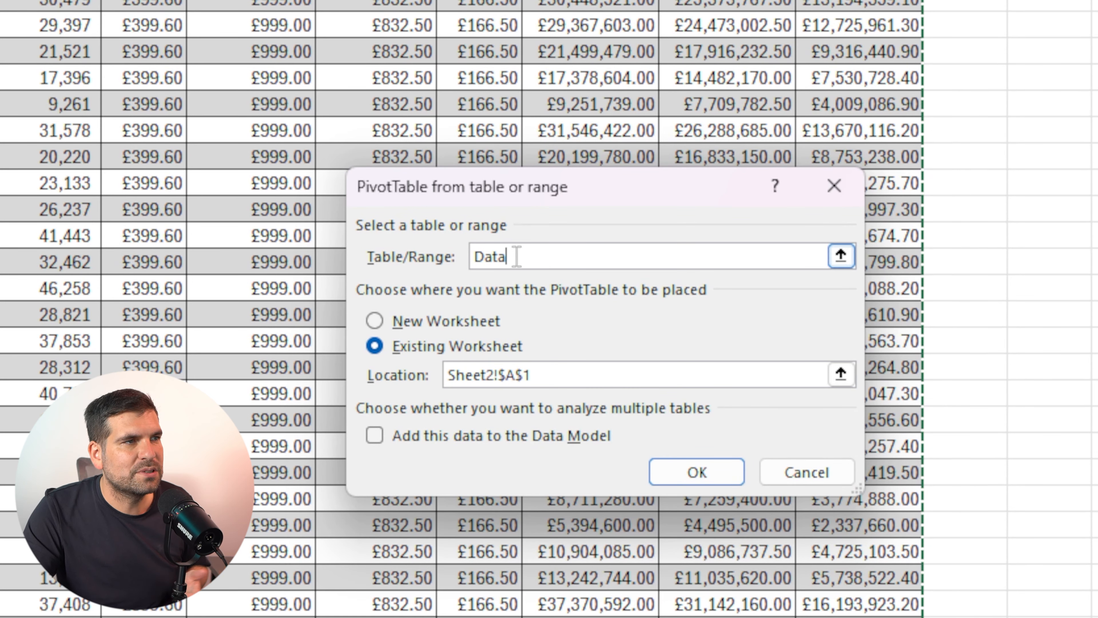
drag(518, 256, 472, 256)
key(BackSpace)
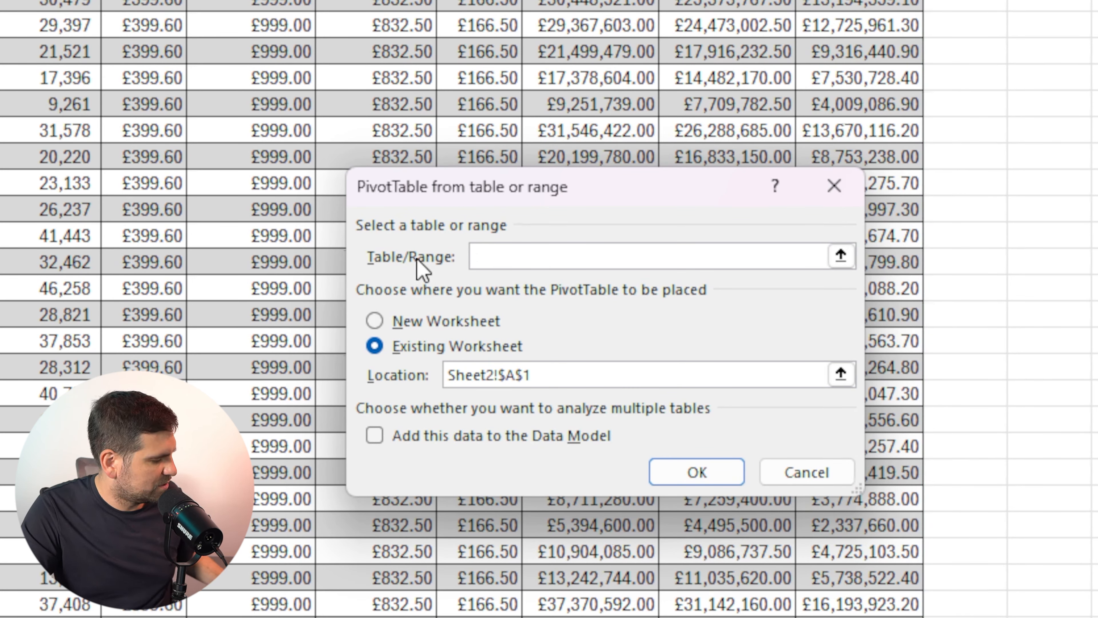
text(Data)
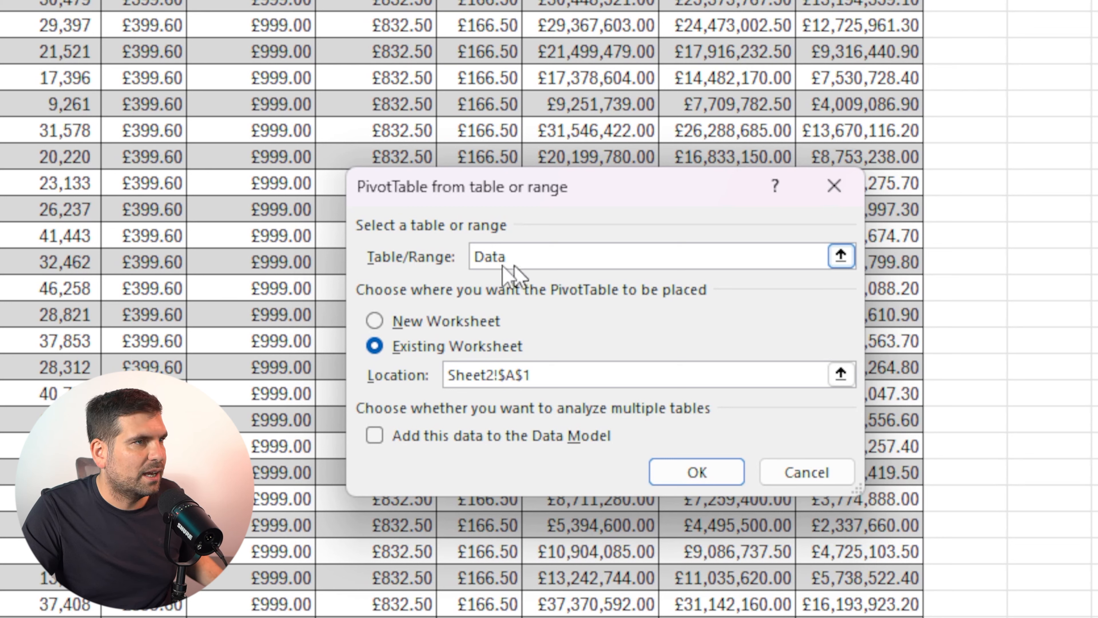
Re-enter Data as the PivotTable's source and create the PivotTable on the existing worksheet
drag(522, 257, 430, 266)
key(BackSpace)
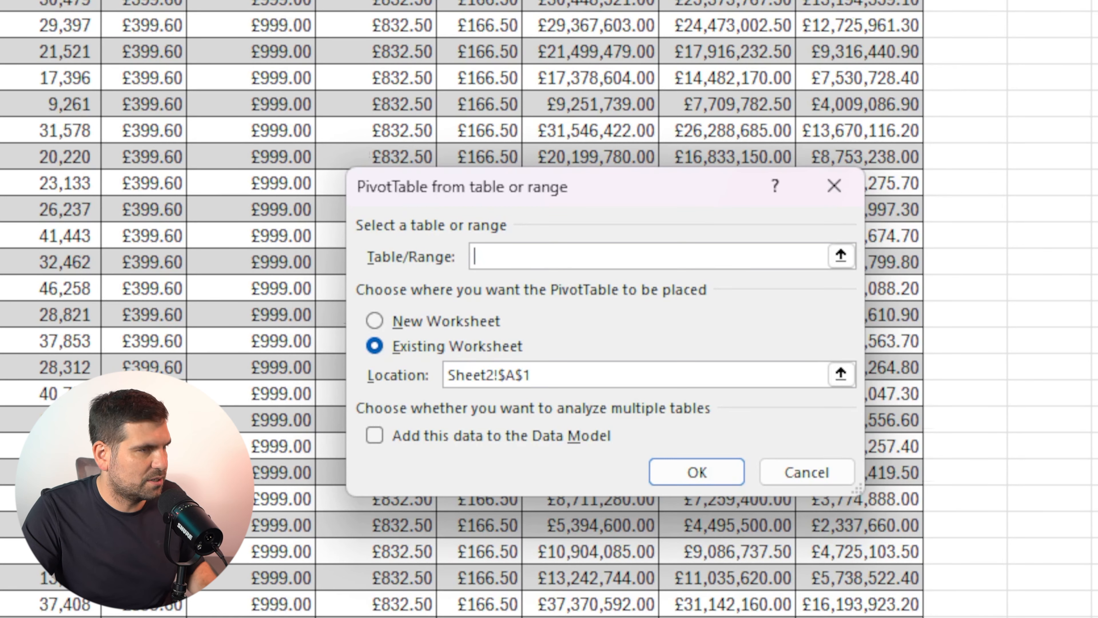
text(Data)
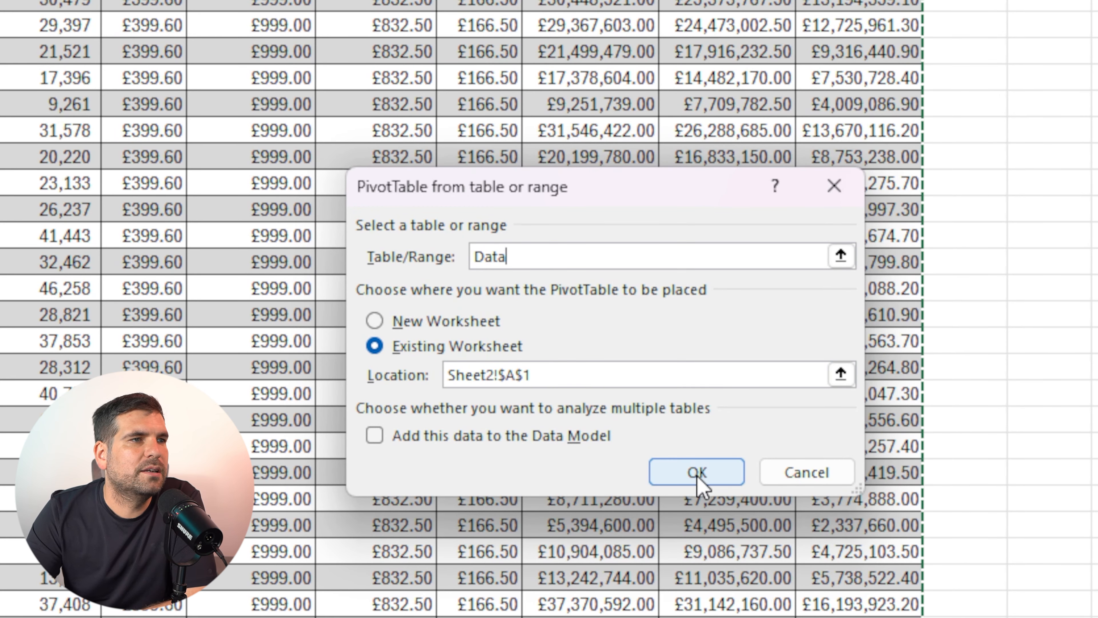
click(692, 484)
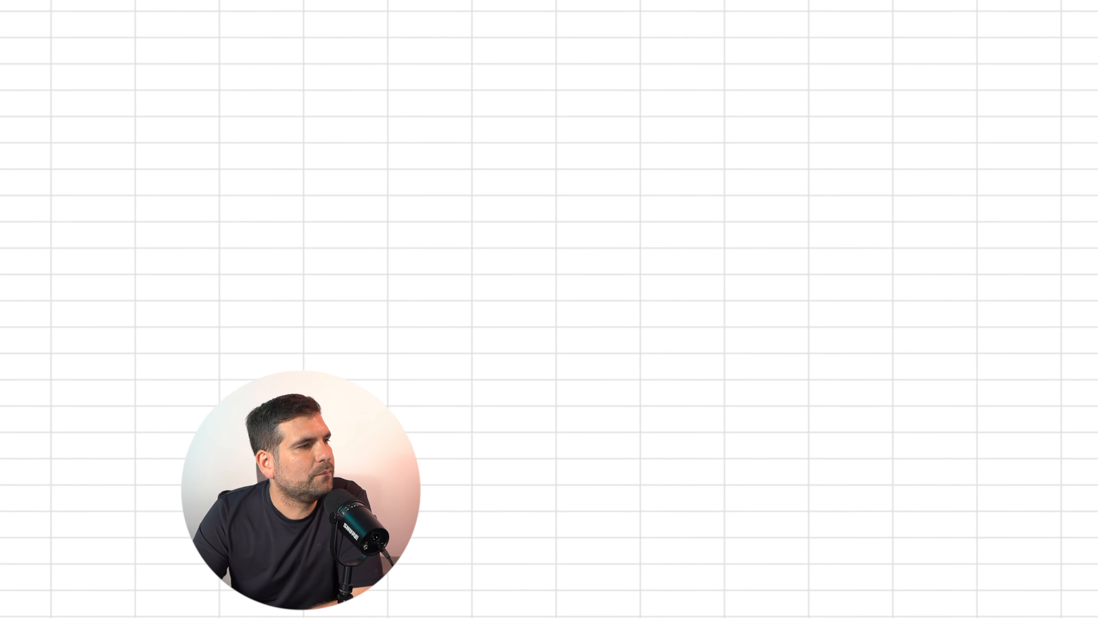
Rename the new worksheet as Pivot 1
double_click(116, 567)
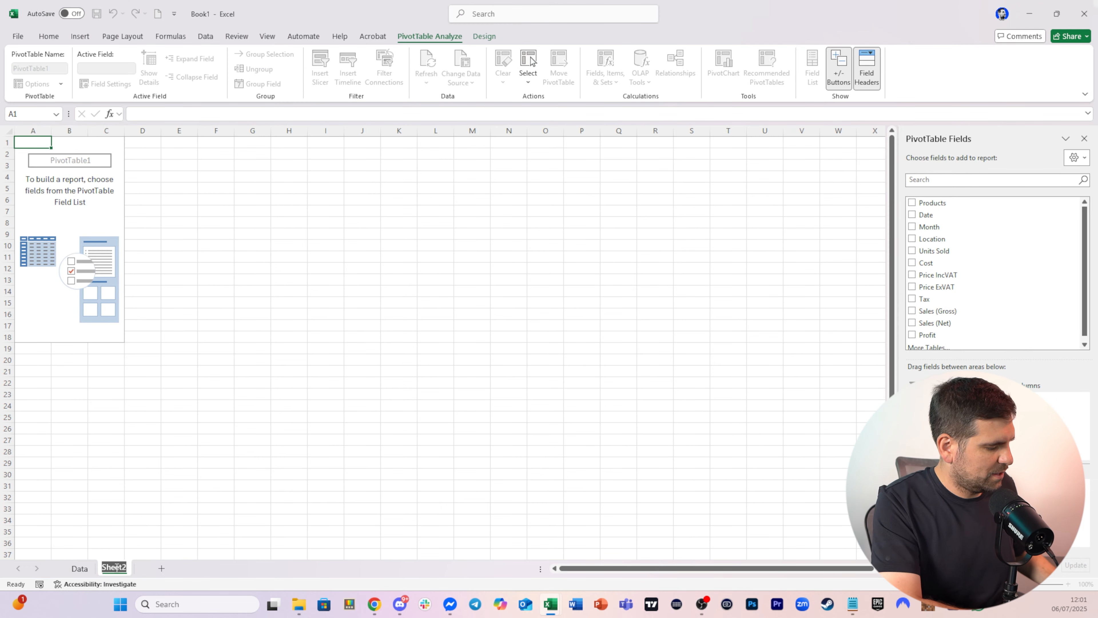
text(Pivot 1)
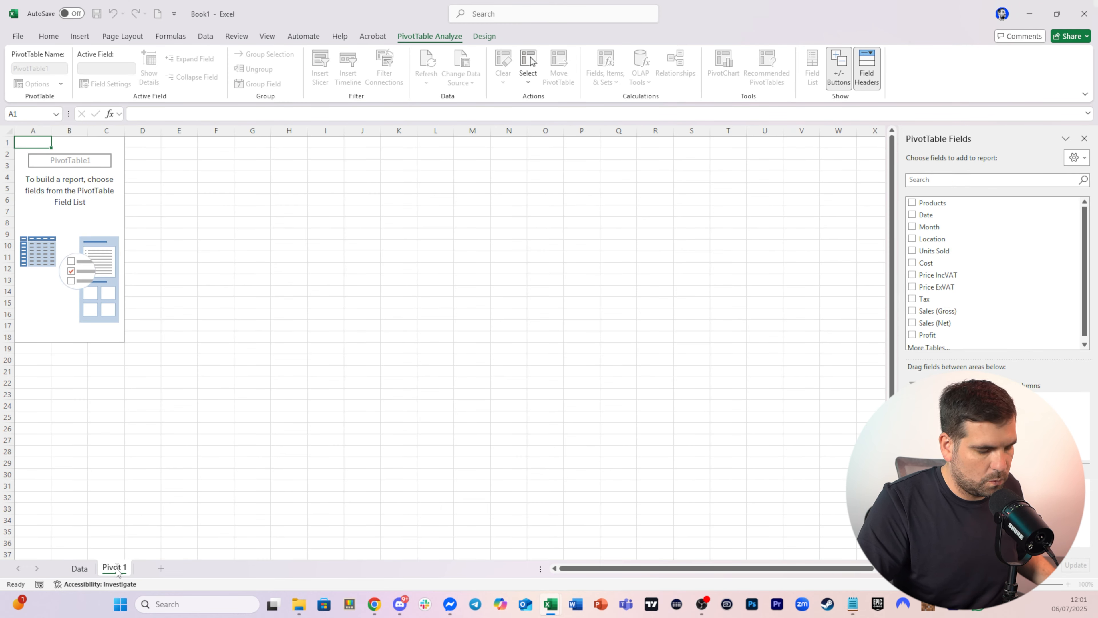
key(Return)
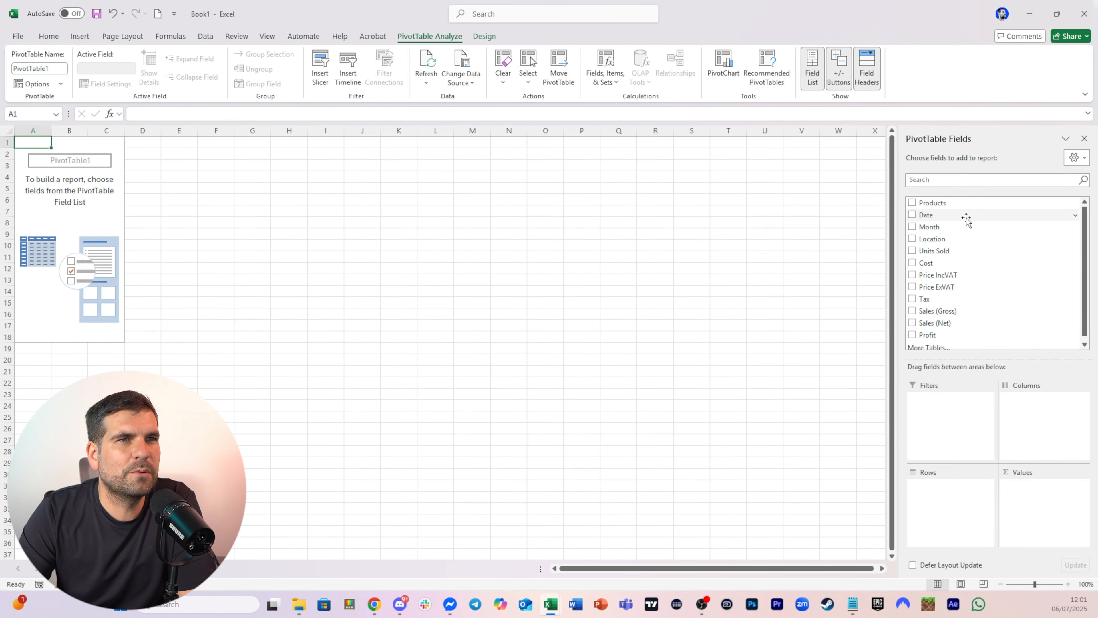
Add Products to the PivotTable's rows and Units Sold to its values
drag(947, 203, 957, 502)
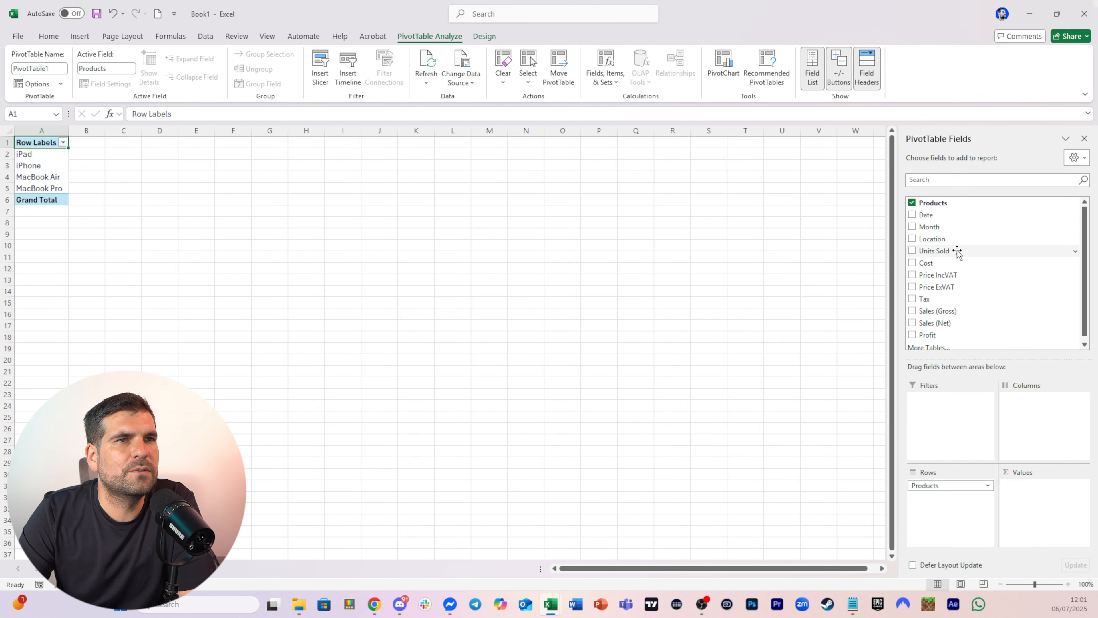
drag(963, 258, 1041, 502)
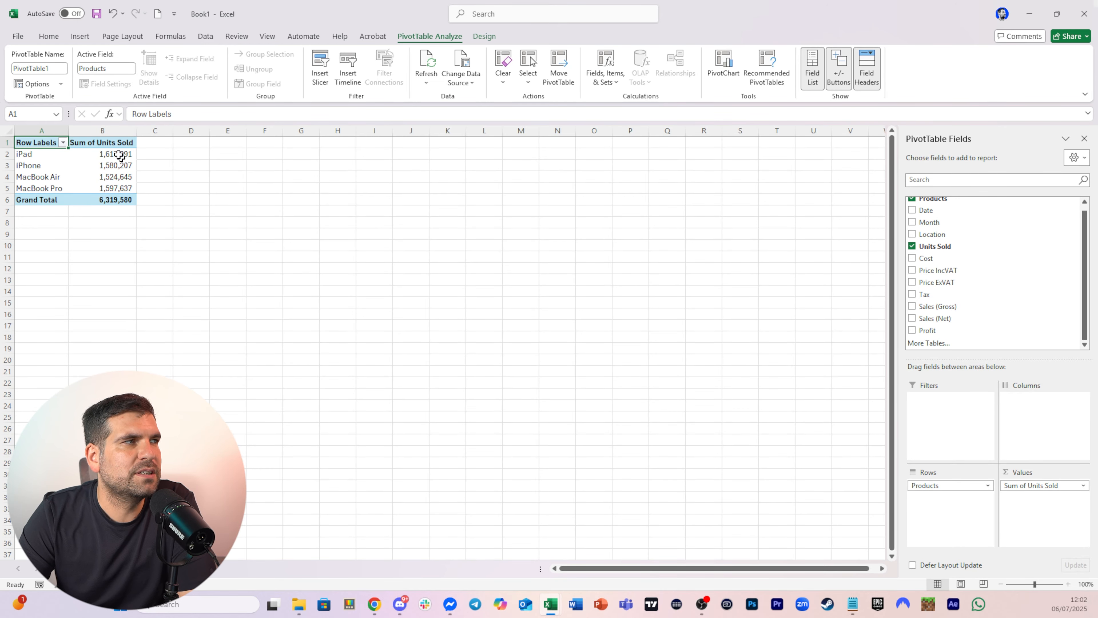
Review the source data on the Data sheet, then return to the Pivot 1 sheet
click(114, 568)
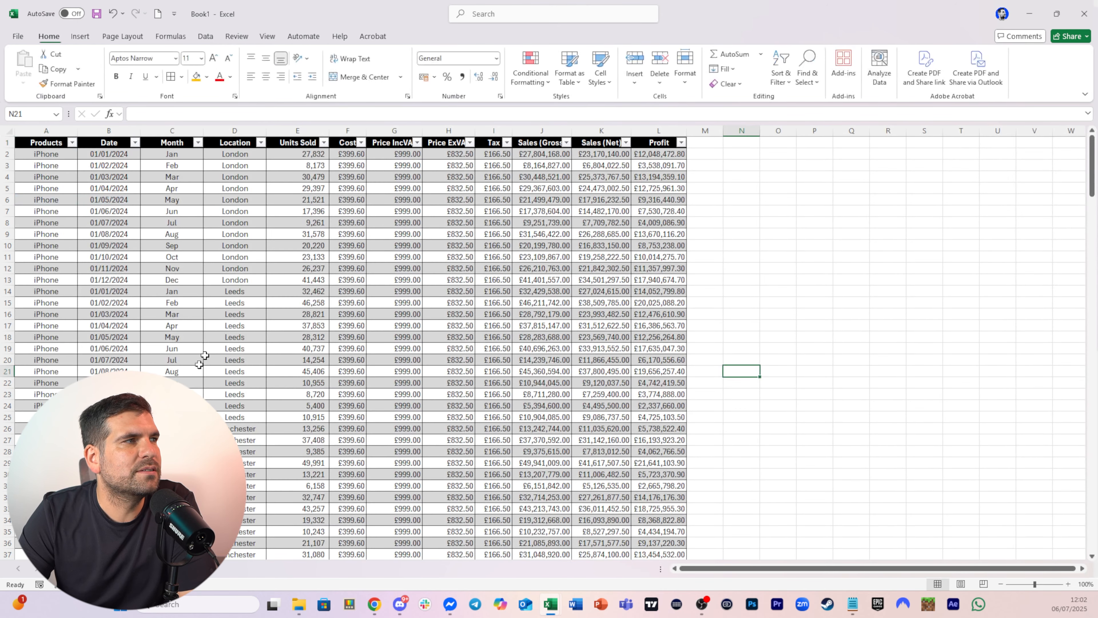
scroll(511, 355, down, 20)
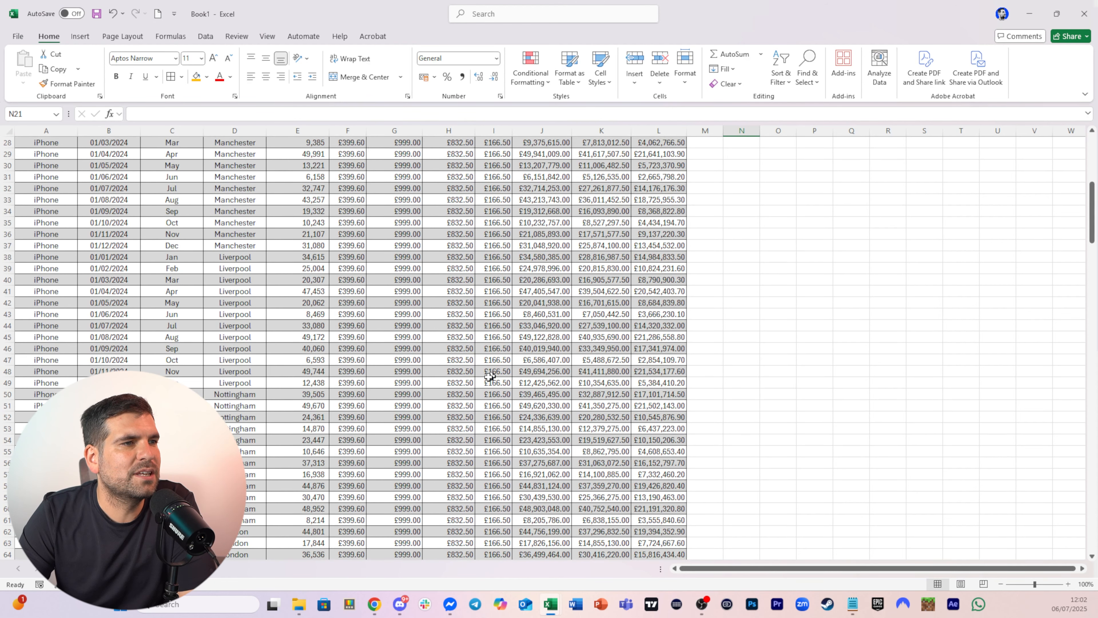
scroll(292, 429, down, 20)
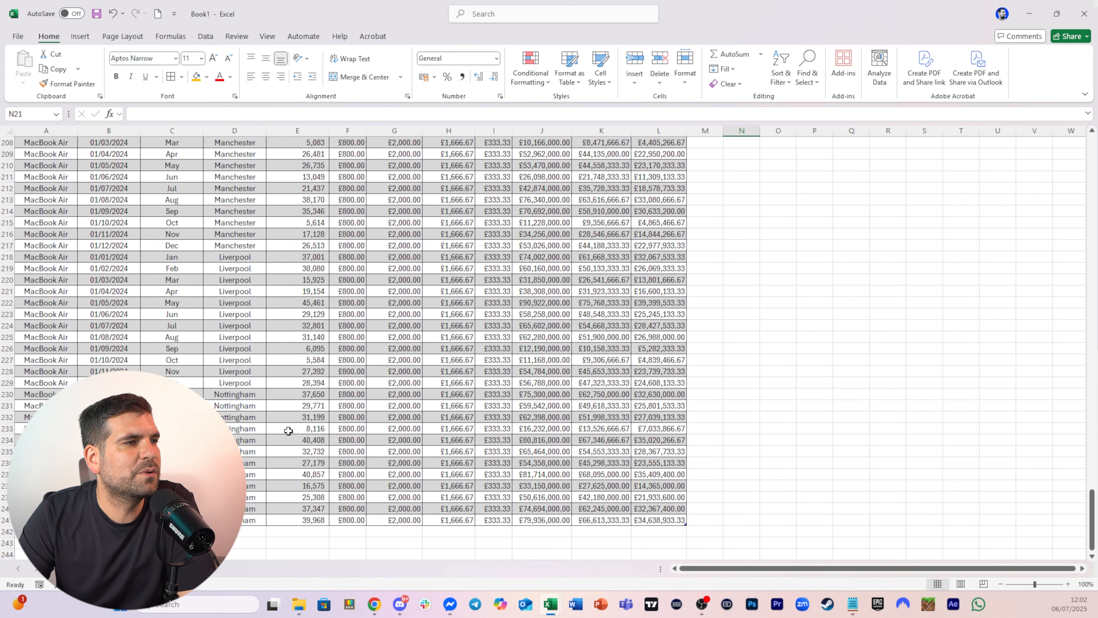
click(52, 293)
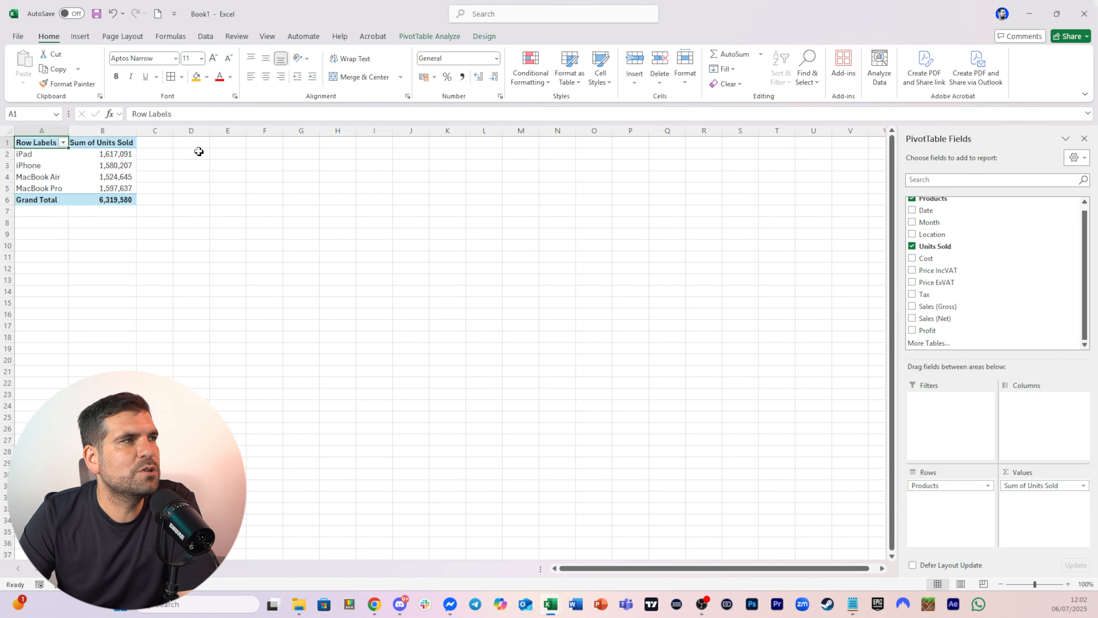
Insert a second PivotTable at cell D1 using the Data table as source
click(191, 142)
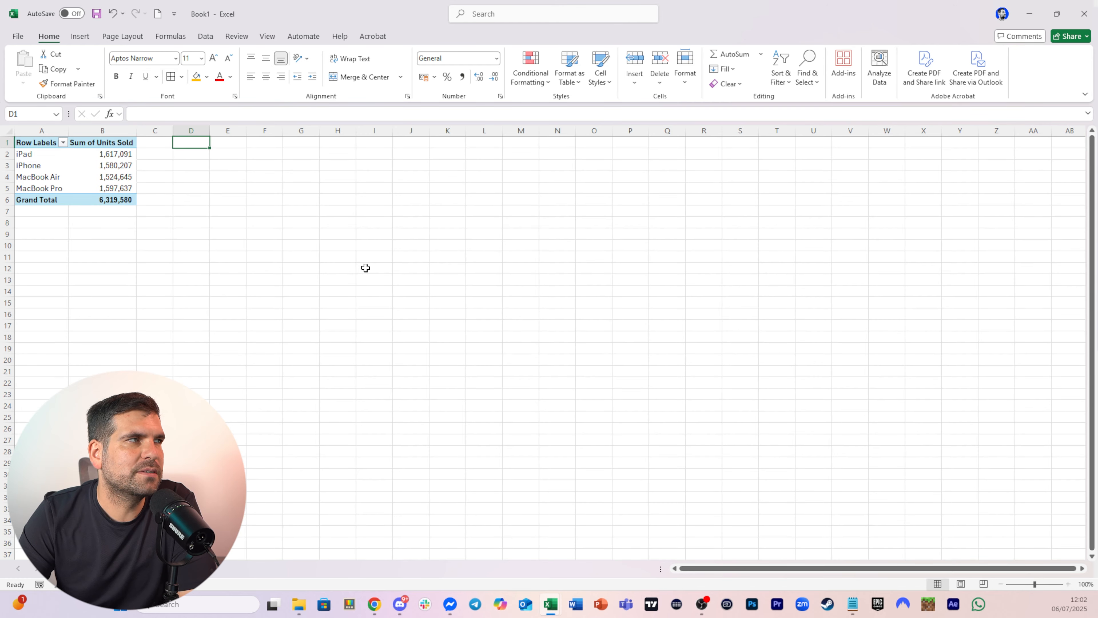
click(83, 37)
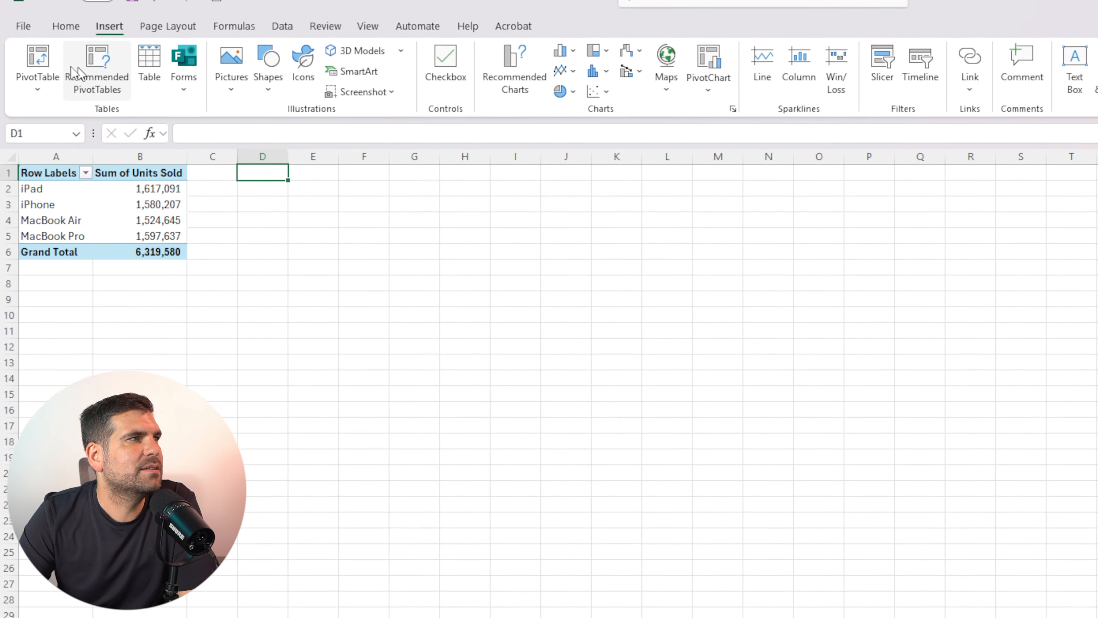
click(33, 60)
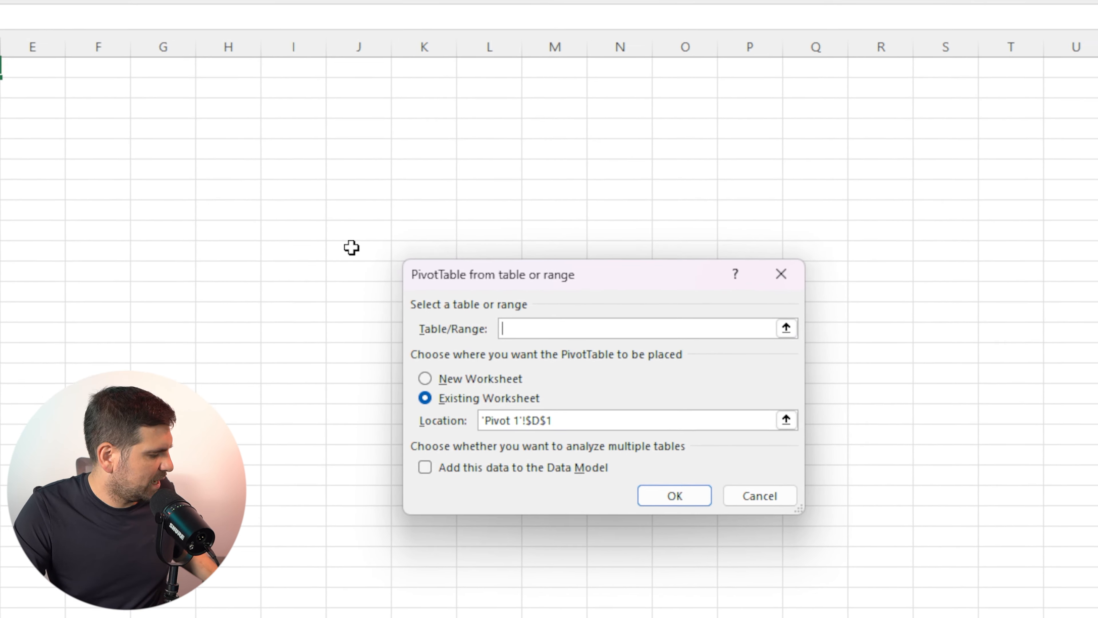
text(Data)
click(654, 492)
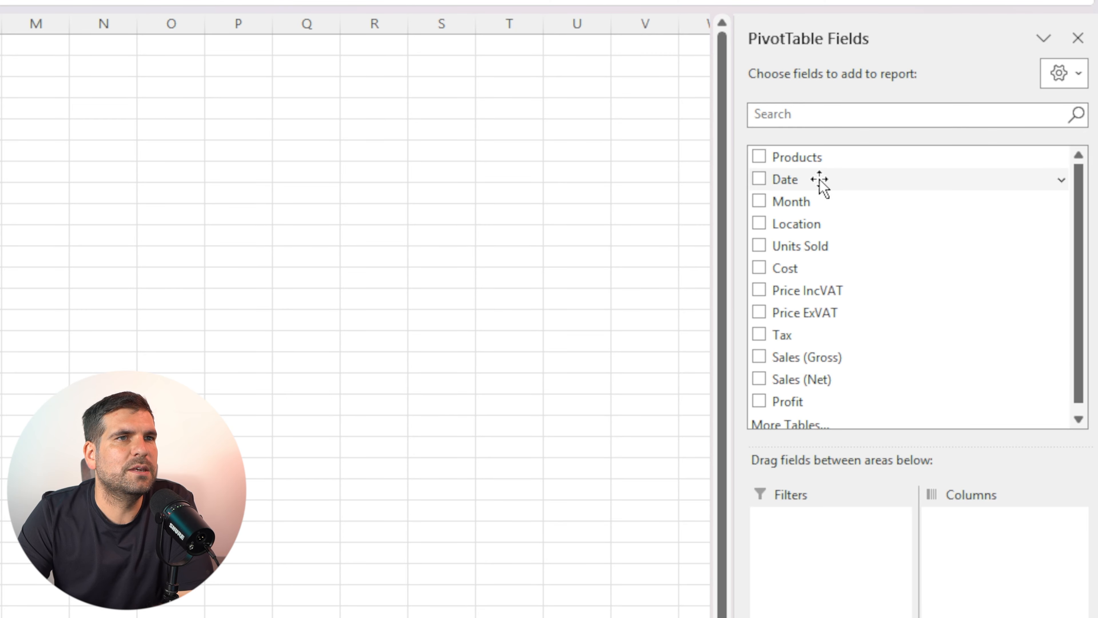
Add Products to the second PivotTable's rows and Sales (Gross) to its values
click(817, 158)
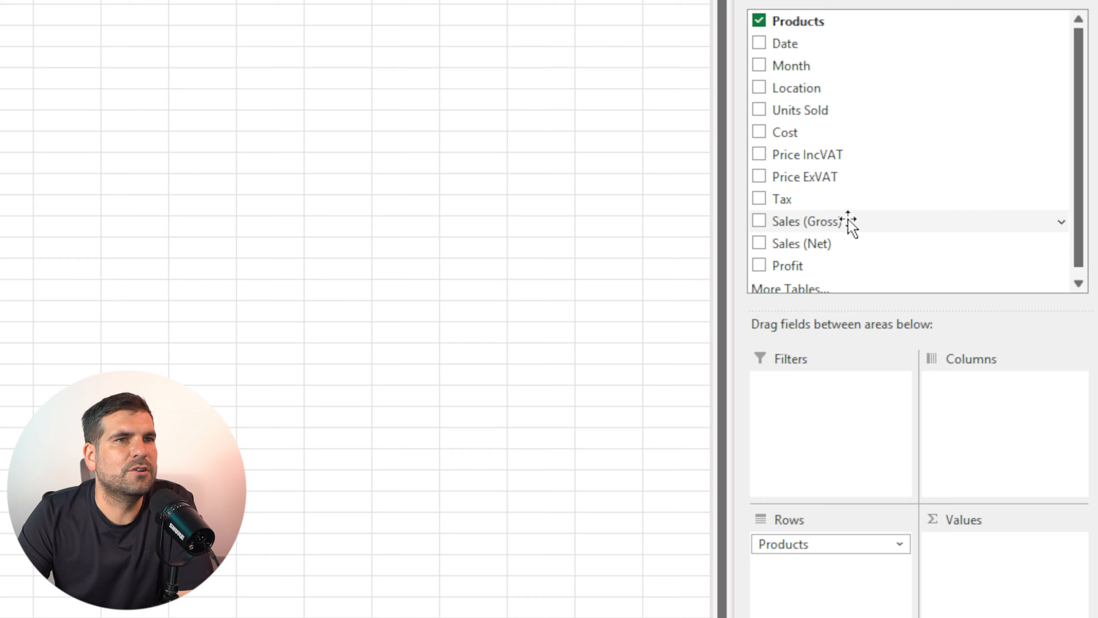
drag(848, 222, 1007, 596)
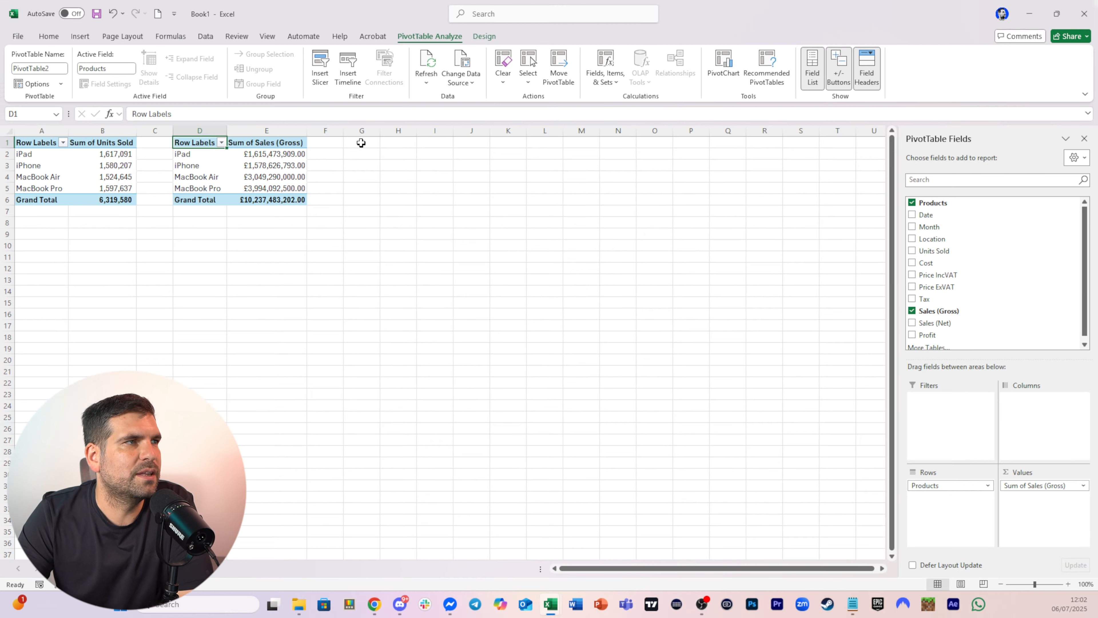
Insert a third PivotTable at cell G1 using the Data table as source
click(362, 142)
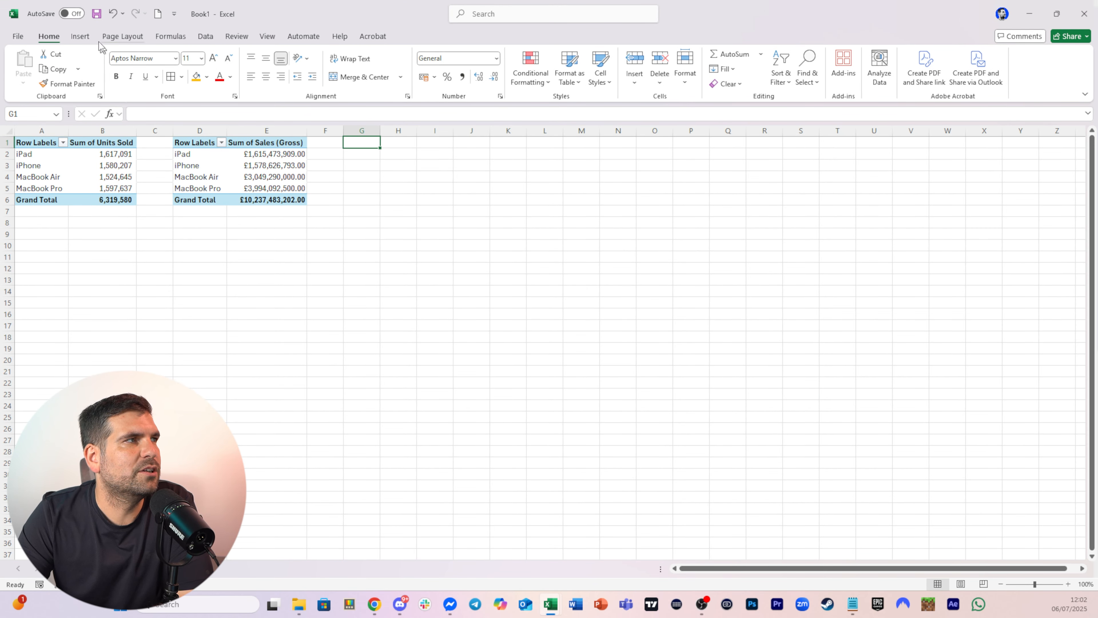
click(80, 36)
click(28, 65)
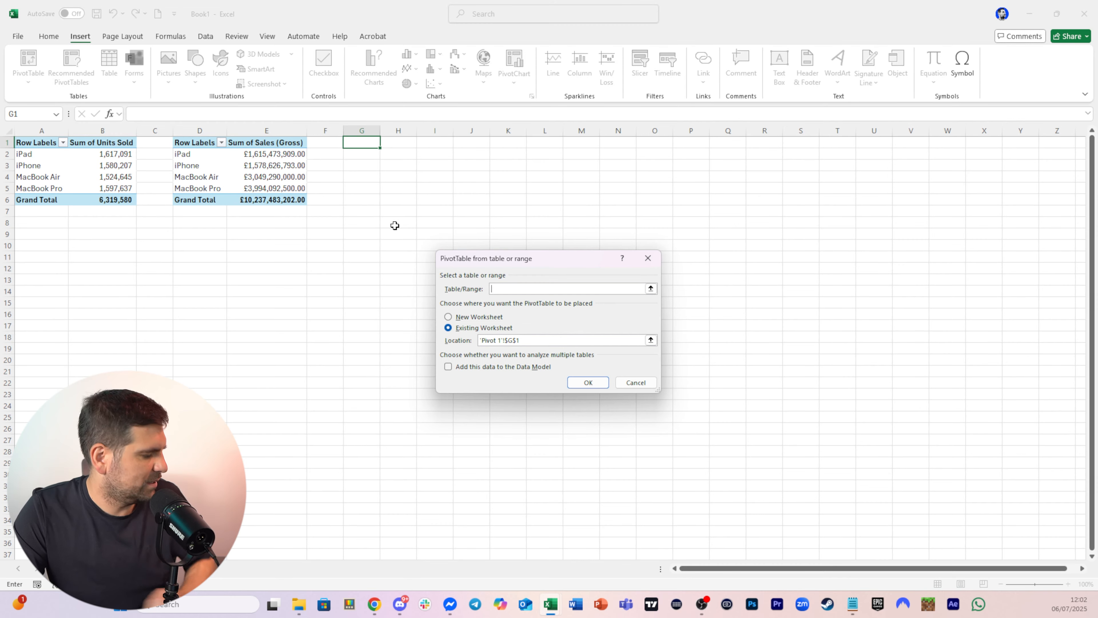
text(da)
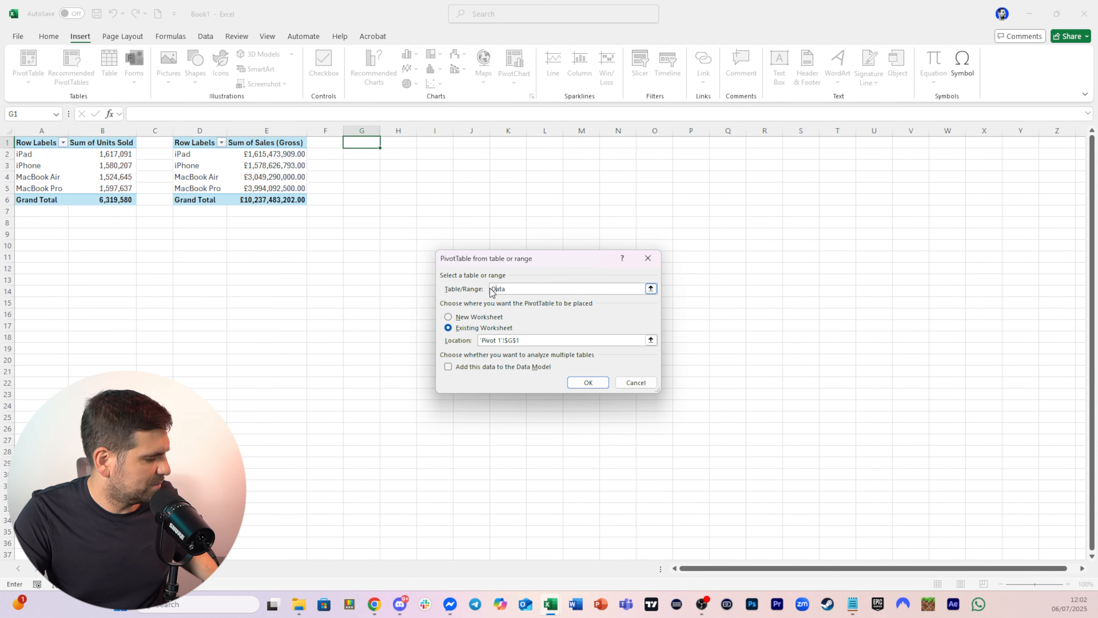
click(587, 382)
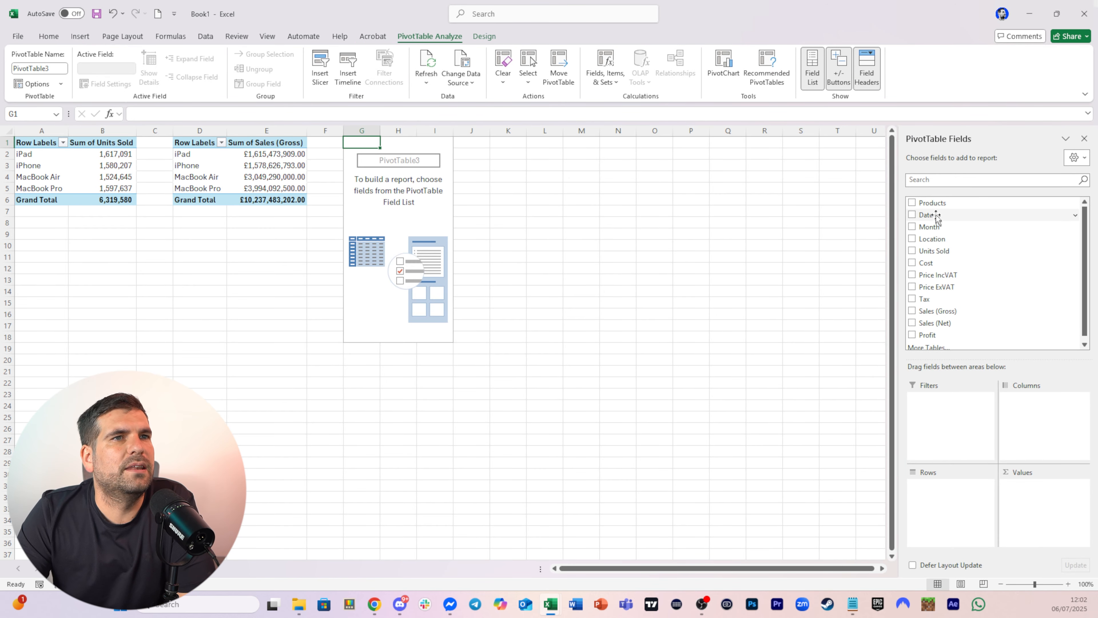
Add Products to the third PivotTable's rows and Sales (Net) to its values
drag(932, 202, 951, 487)
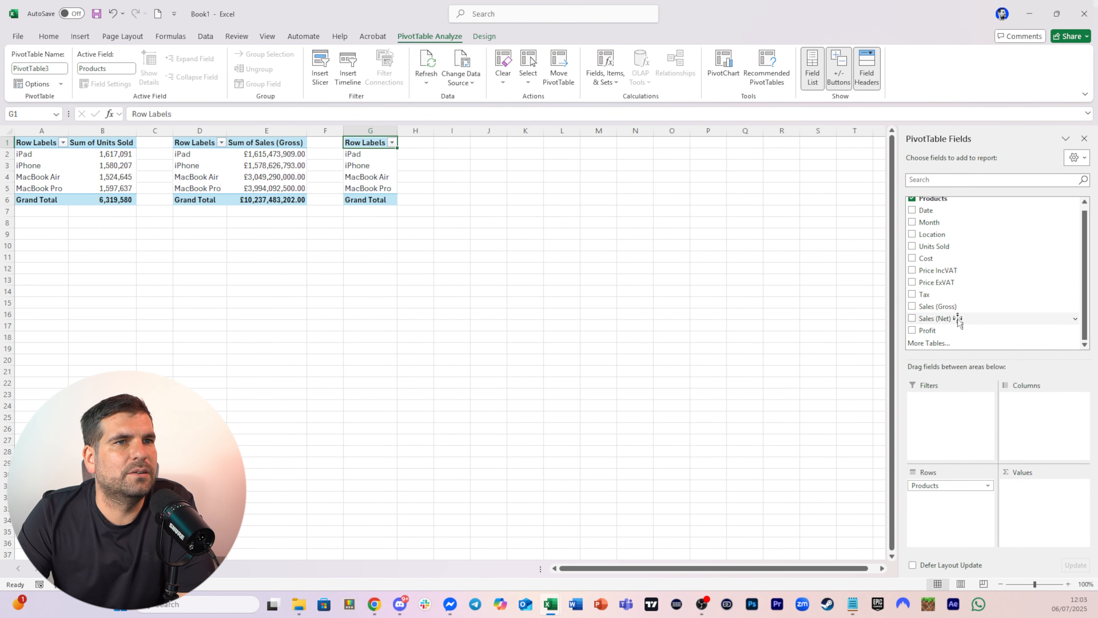
drag(958, 322, 1029, 498)
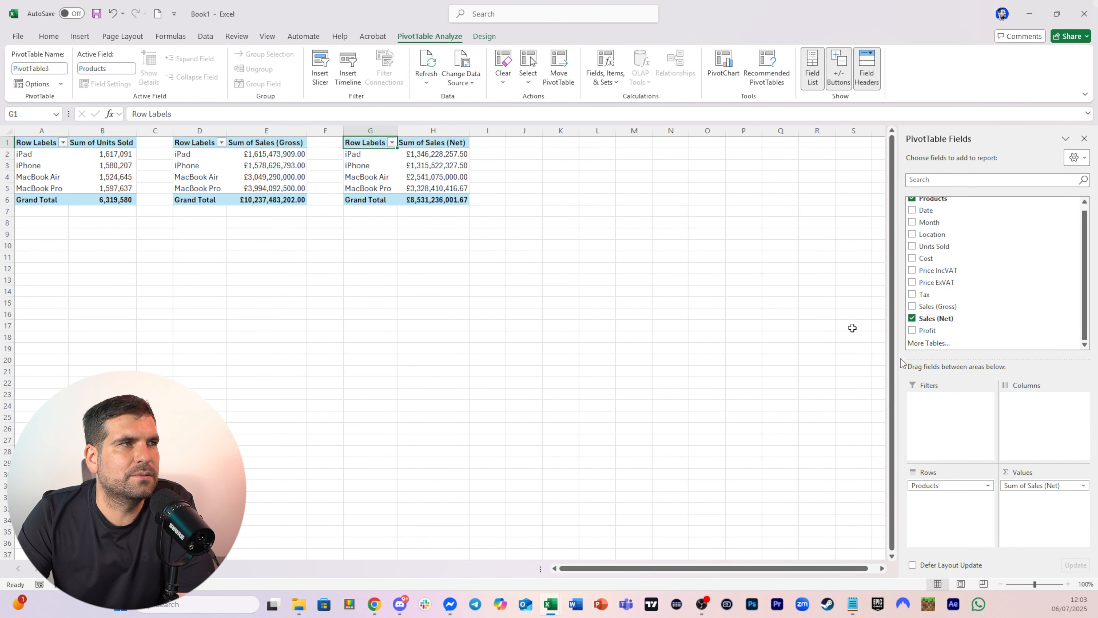
Insert a fourth PivotTable at cell J1 using the Data table as source
click(527, 140)
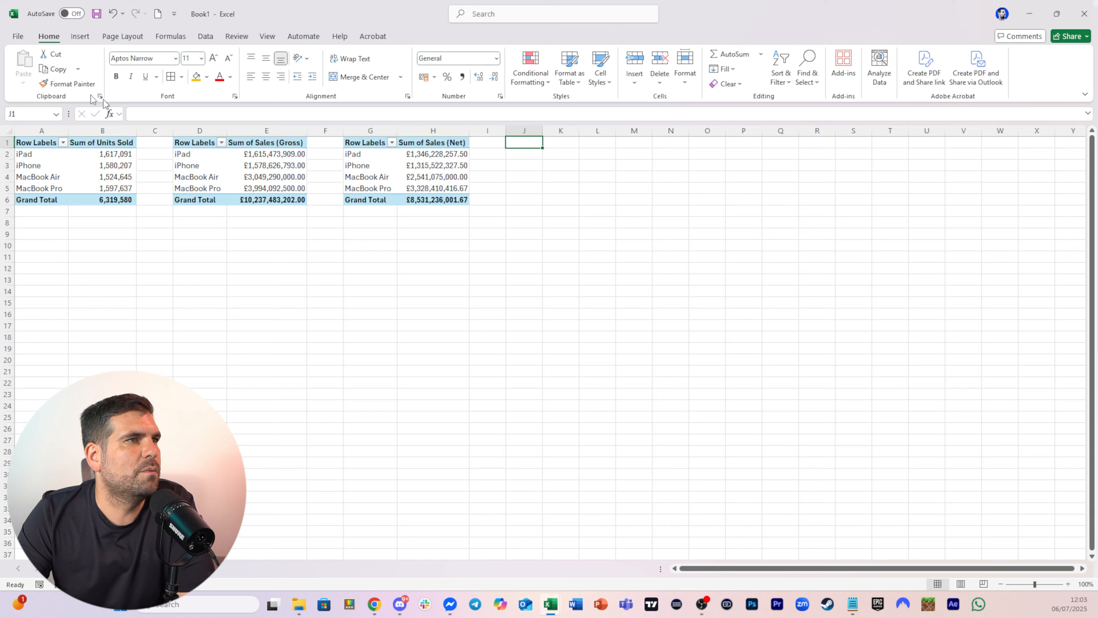
click(80, 37)
click(27, 63)
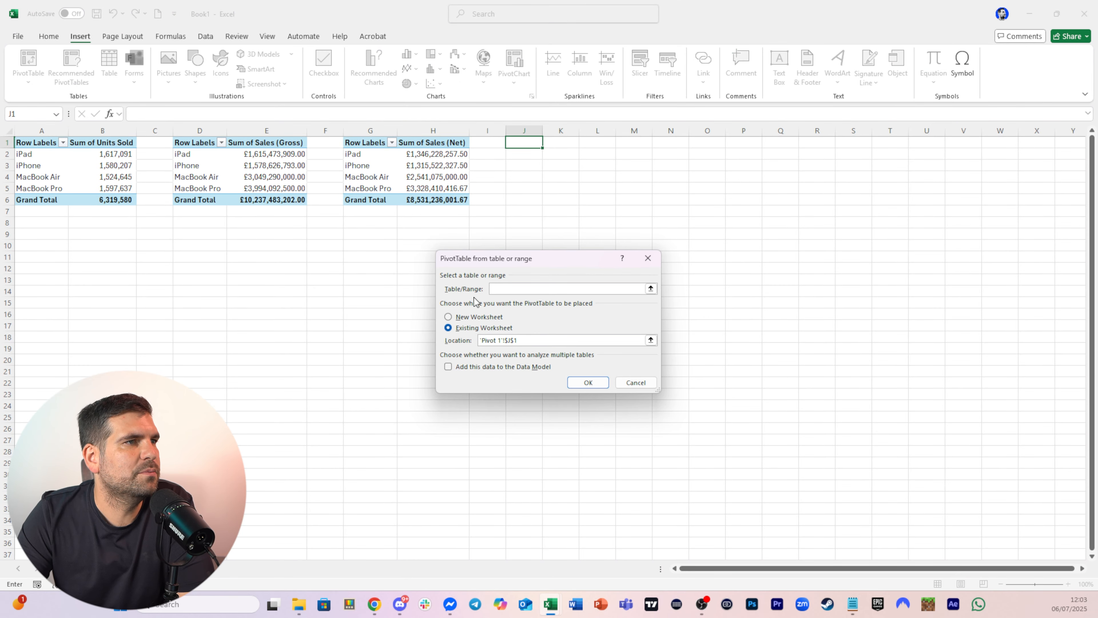
text(Data)
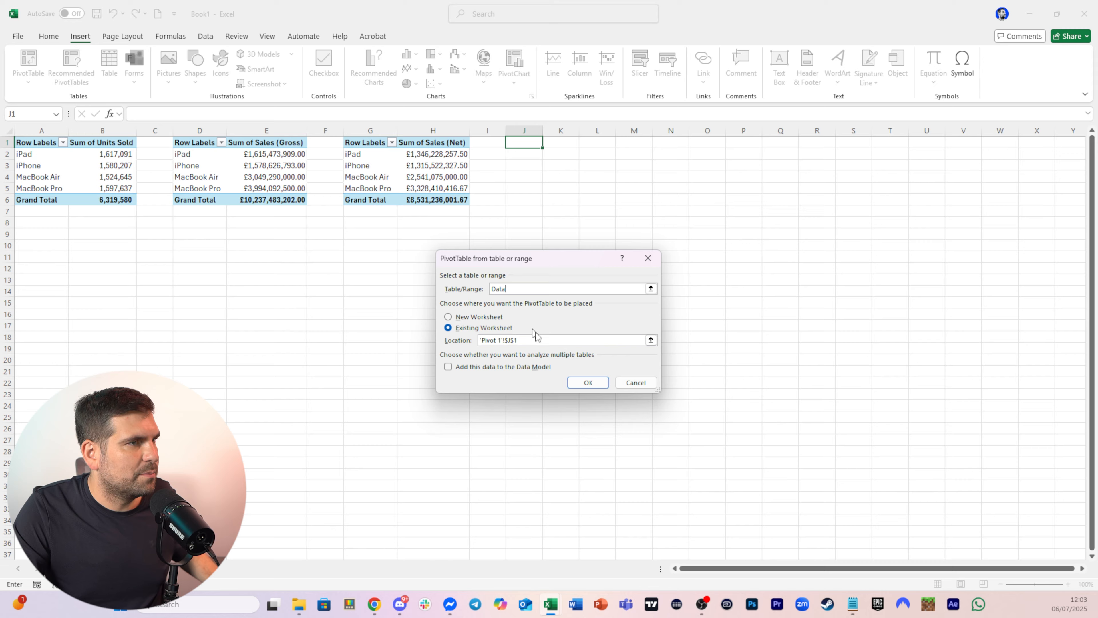
click(588, 382)
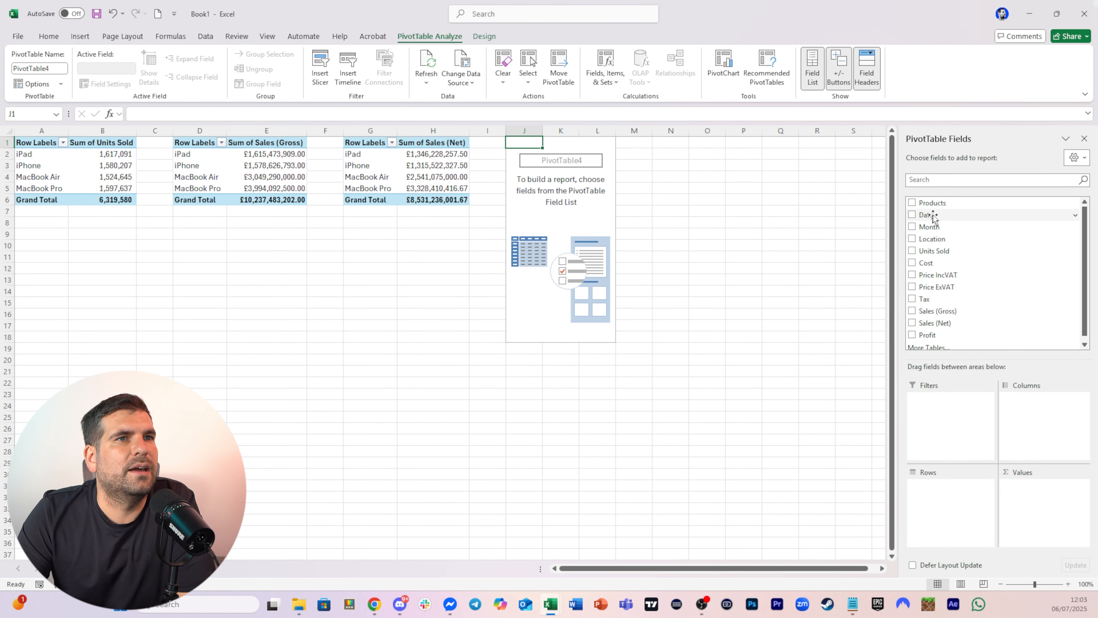
Add Products to the fourth PivotTable's rows and Profit to its values
drag(931, 202, 953, 497)
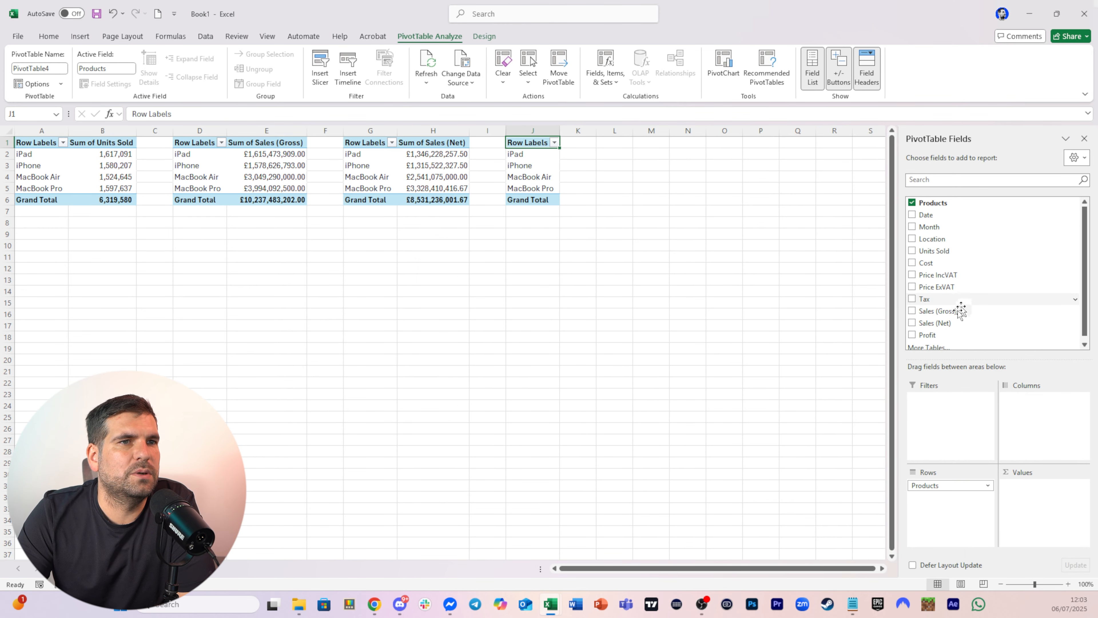
drag(927, 334, 1029, 501)
click(681, 303)
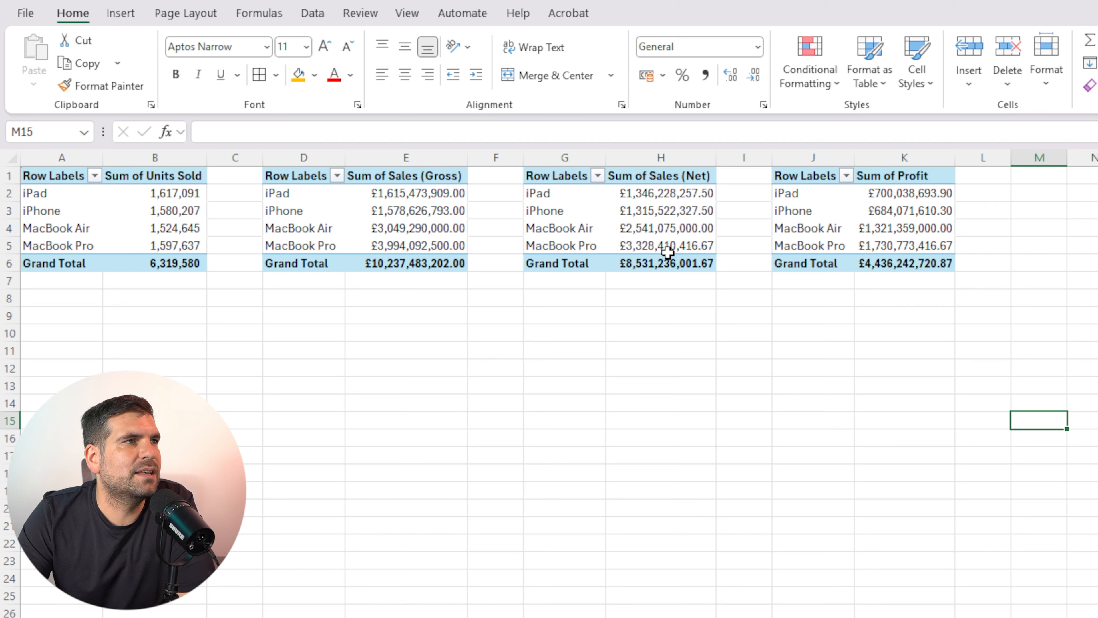
Delete the three extra PivotTables by clearing columns D to K
click(1049, 207)
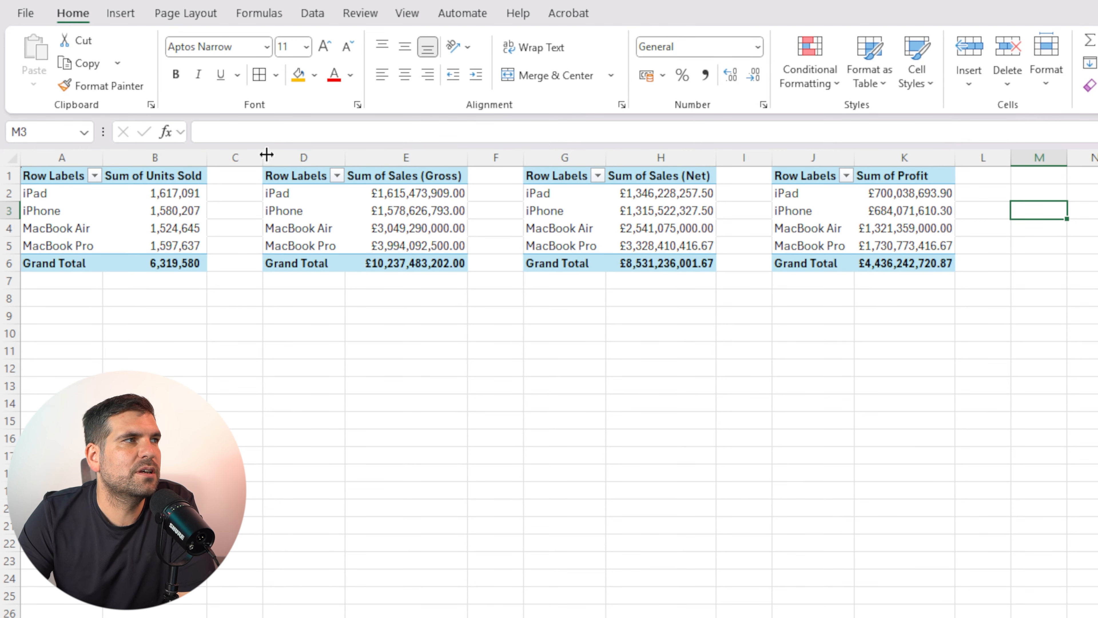
drag(304, 157, 863, 200)
key(Delete)
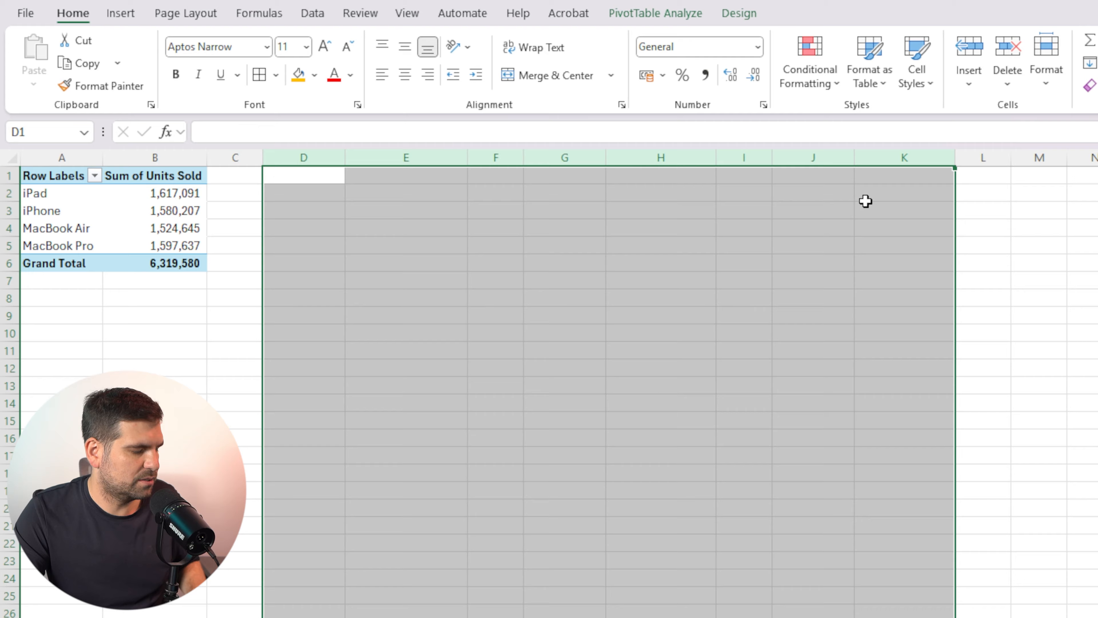
Add Sales (Gross), Sales (Net) and Profit to the first PivotTable's values alongside Units Sold
click(171, 182)
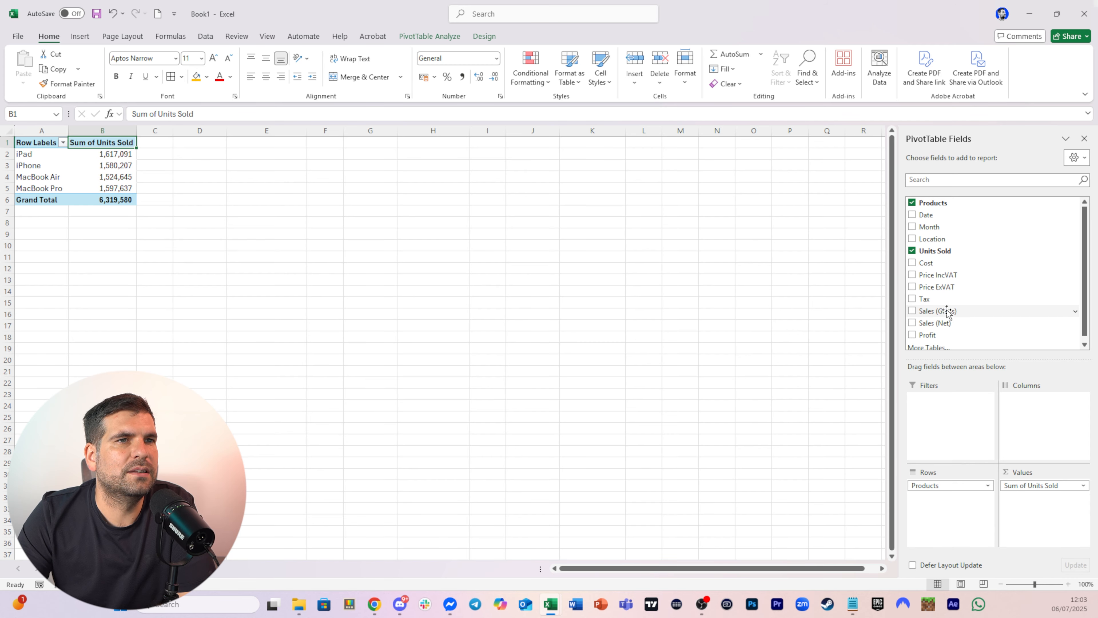
drag(946, 312, 1031, 506)
drag(948, 324, 1047, 521)
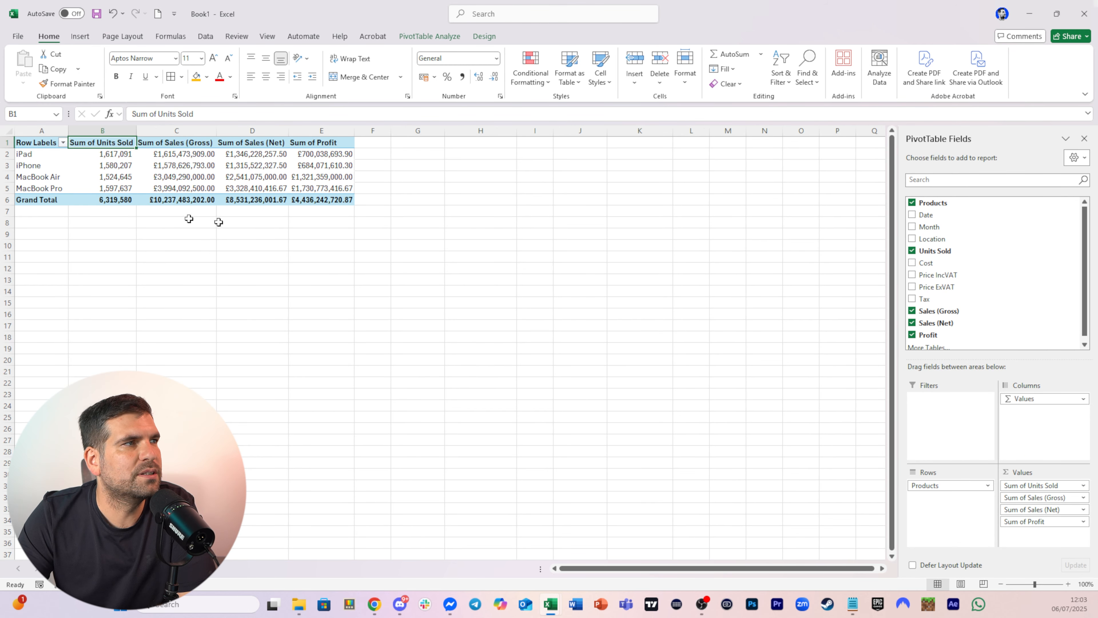
click(416, 201)
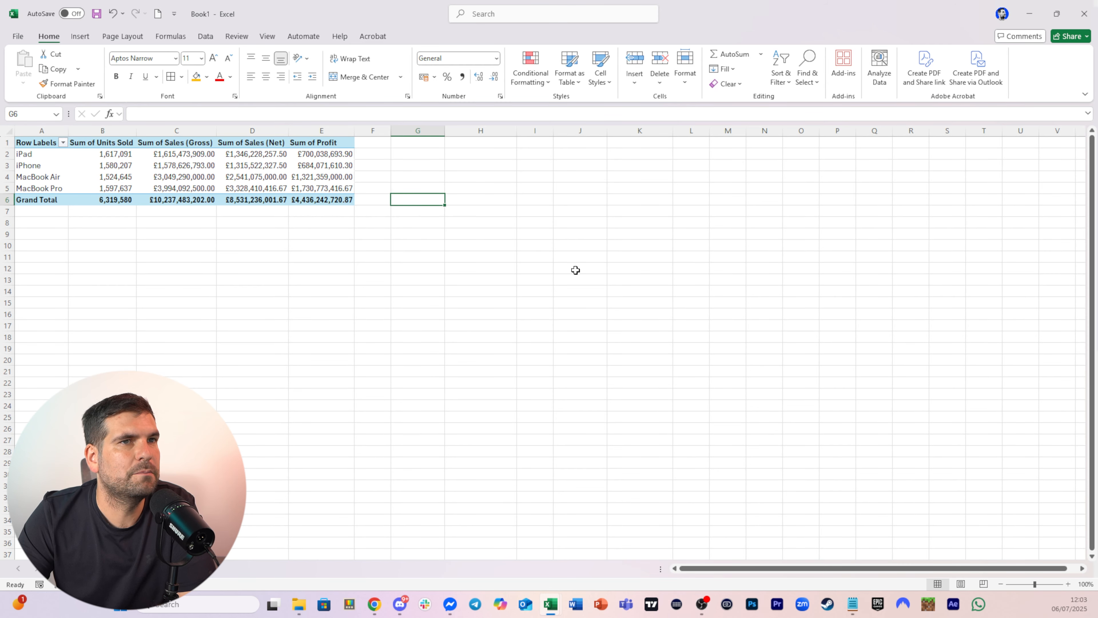
Rename the combined PivotTable to Product_Sales
click(386, 246)
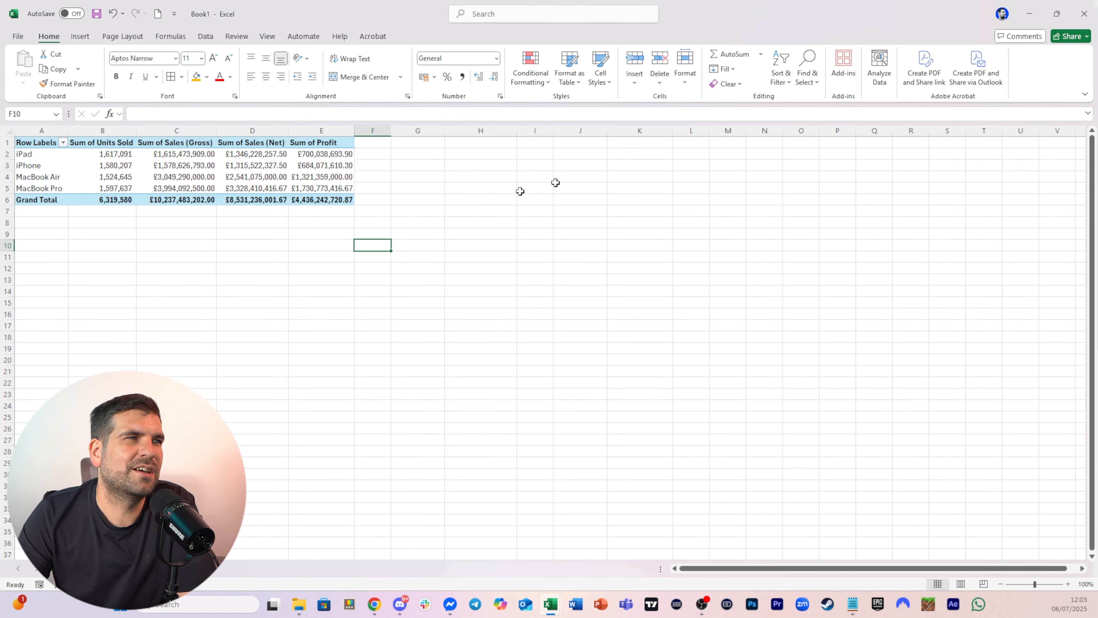
click(207, 165)
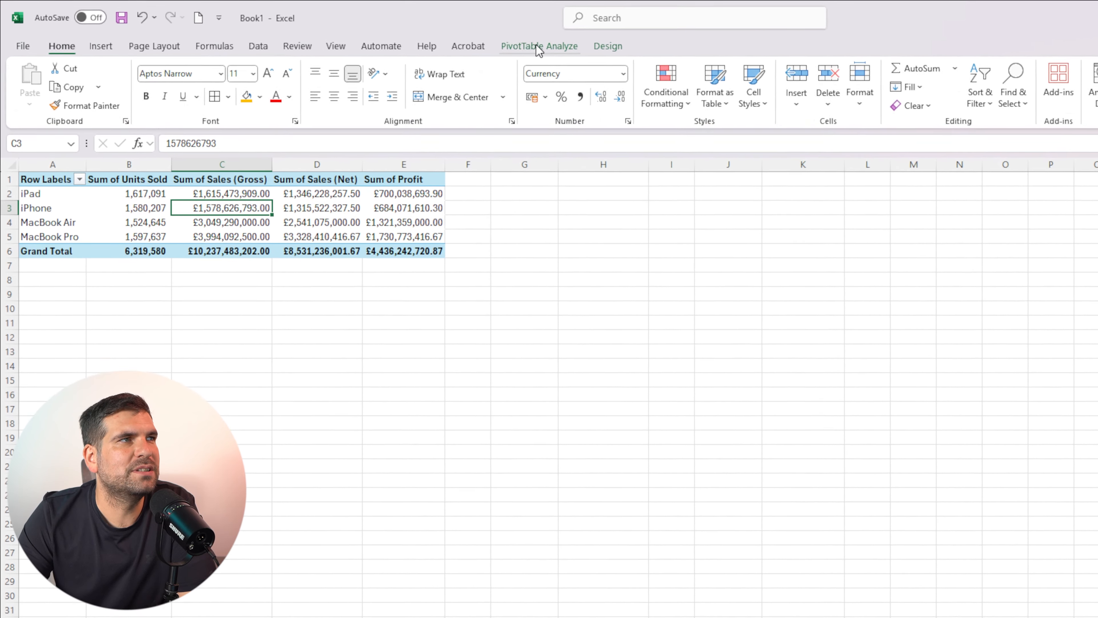
click(538, 47)
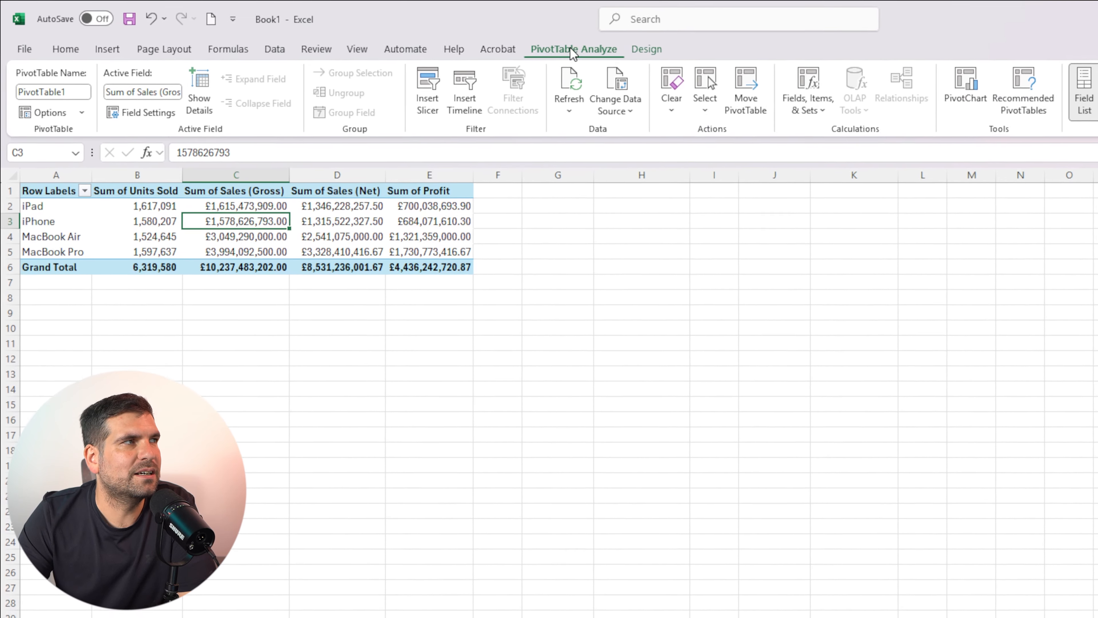
click(64, 87)
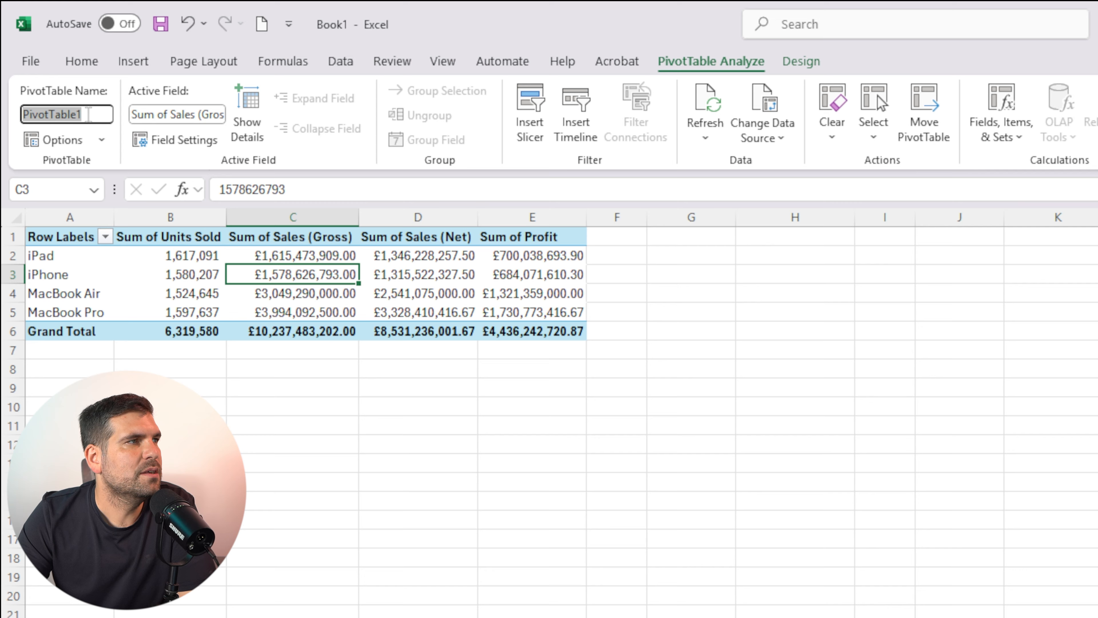
text(Pr)
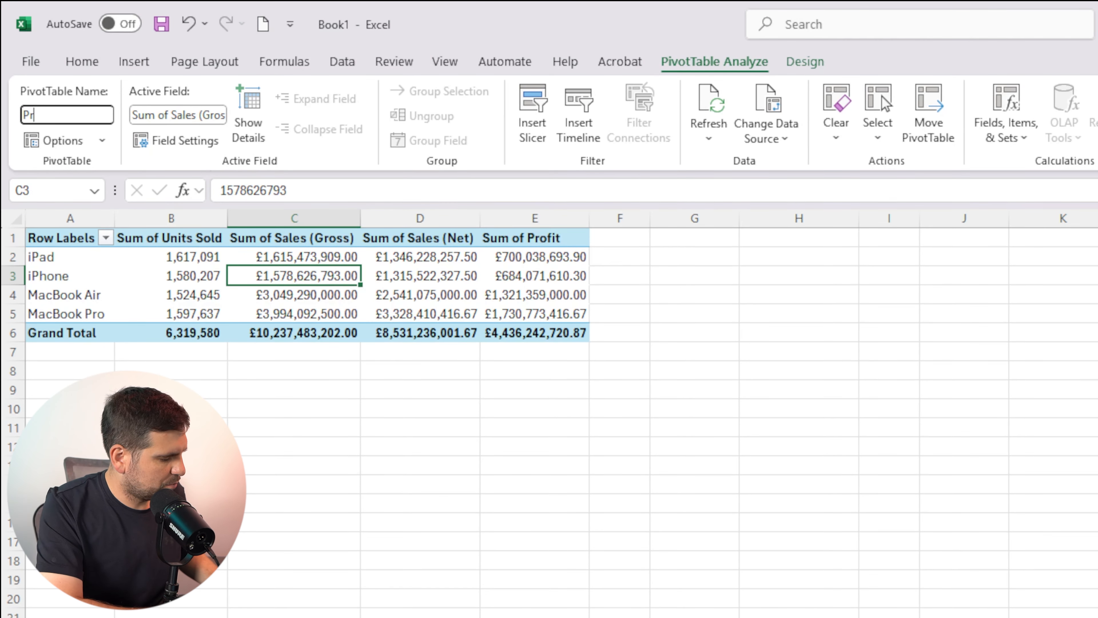
text(oduct_)
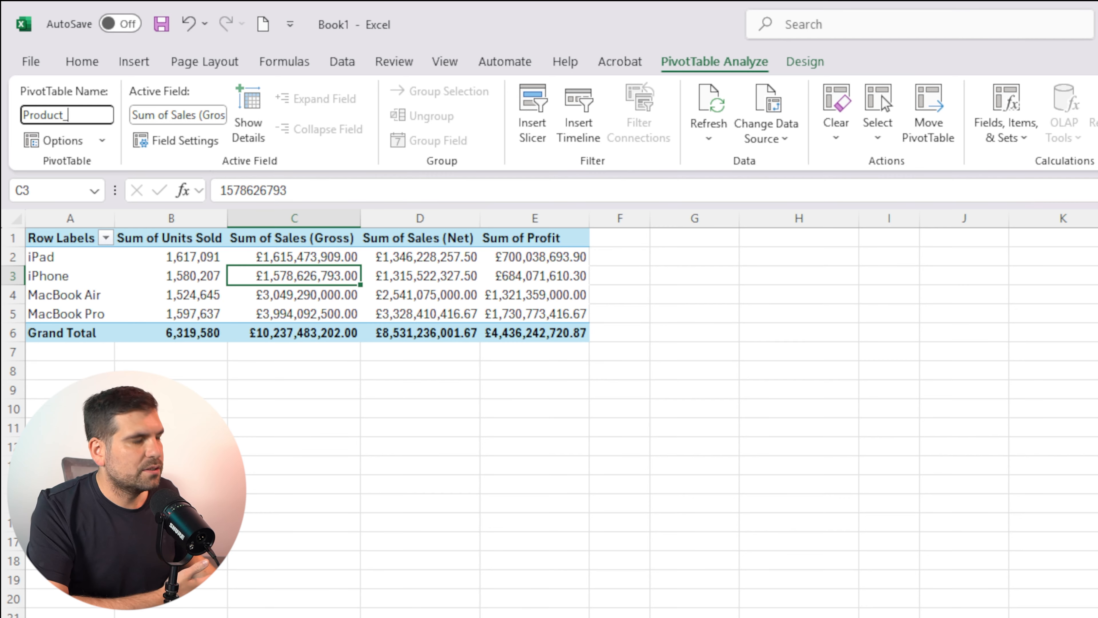
text(Sales)
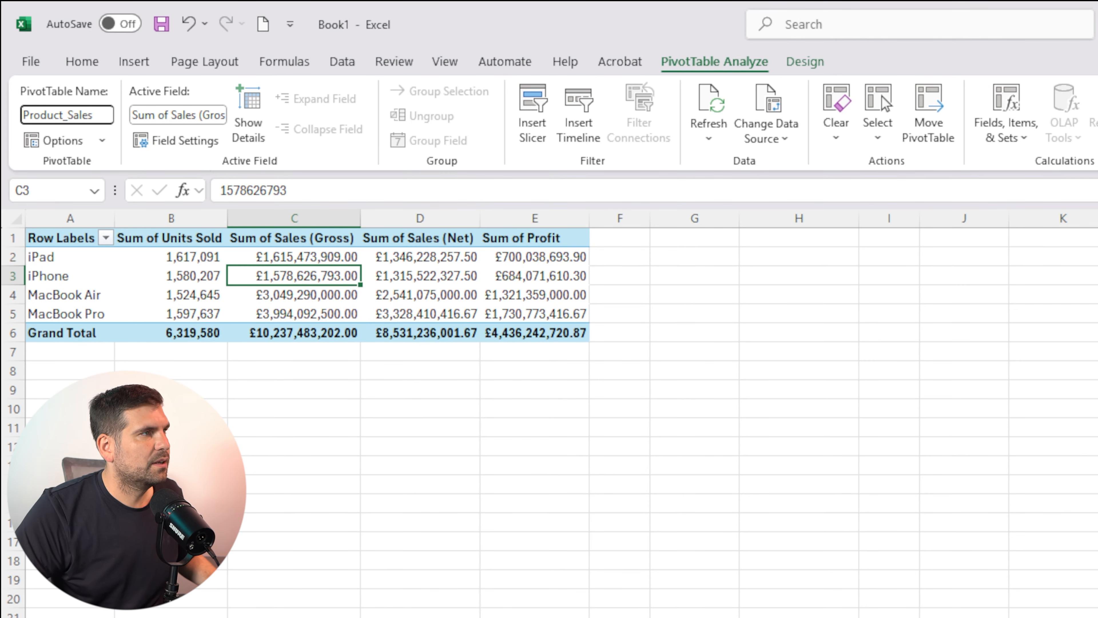
key(Return)
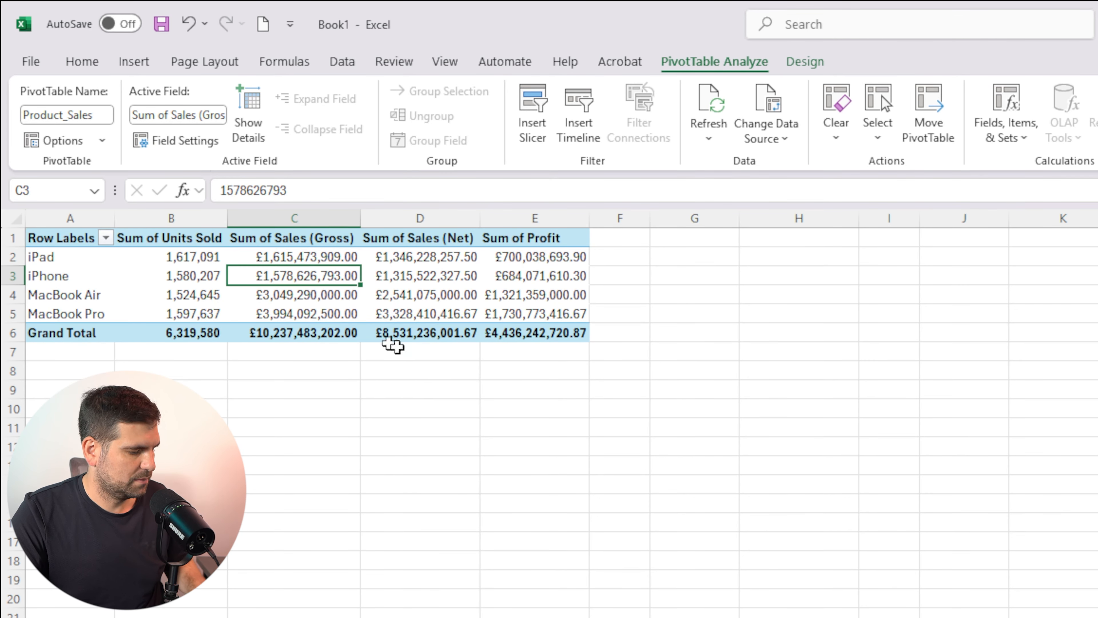
Insert a clustered column PivotChart from the PivotTable and move it below the table
click(628, 407)
click(503, 275)
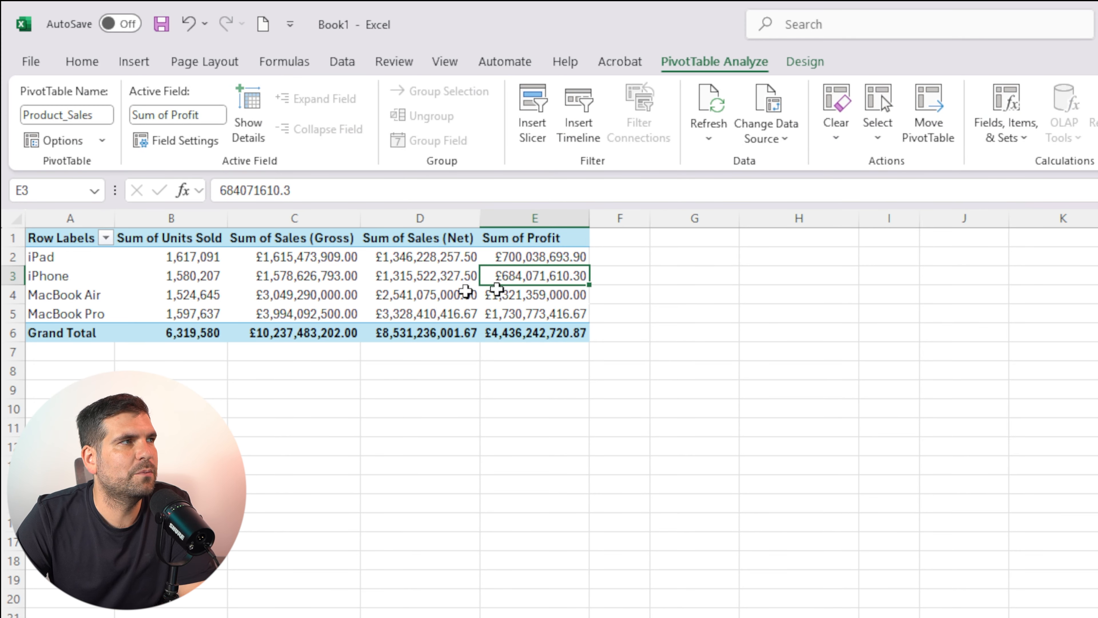
click(133, 65)
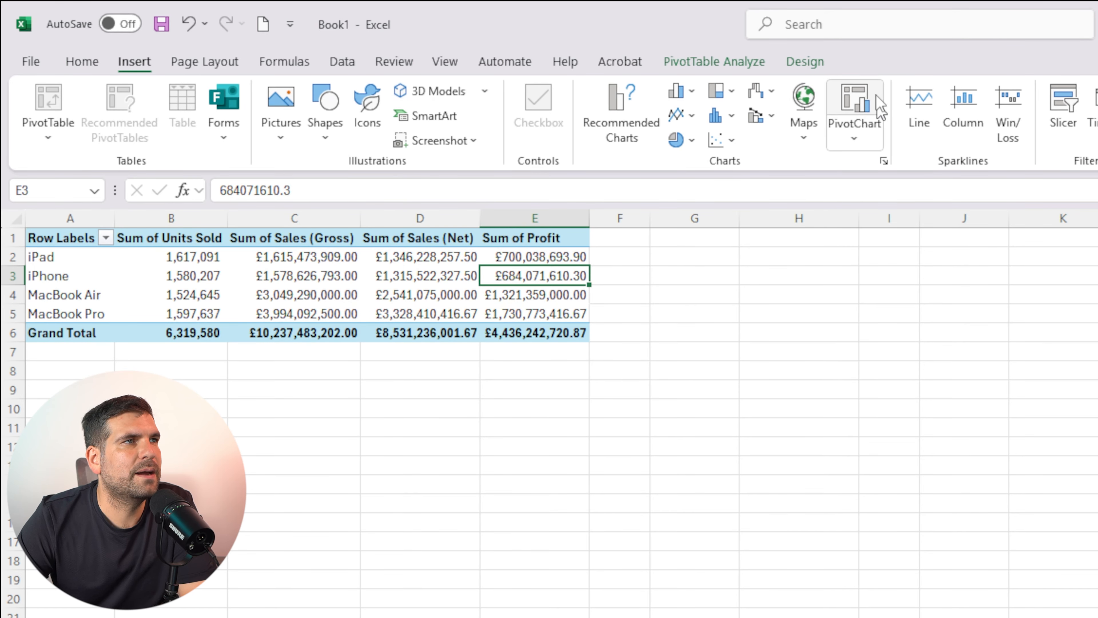
click(854, 104)
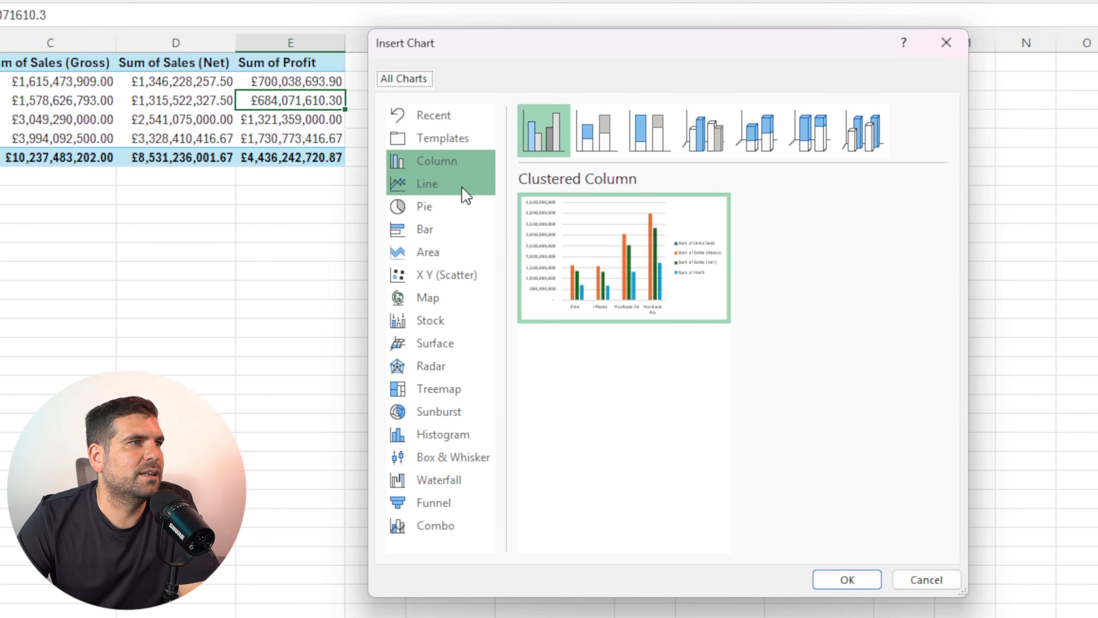
mouse_move(599, 268)
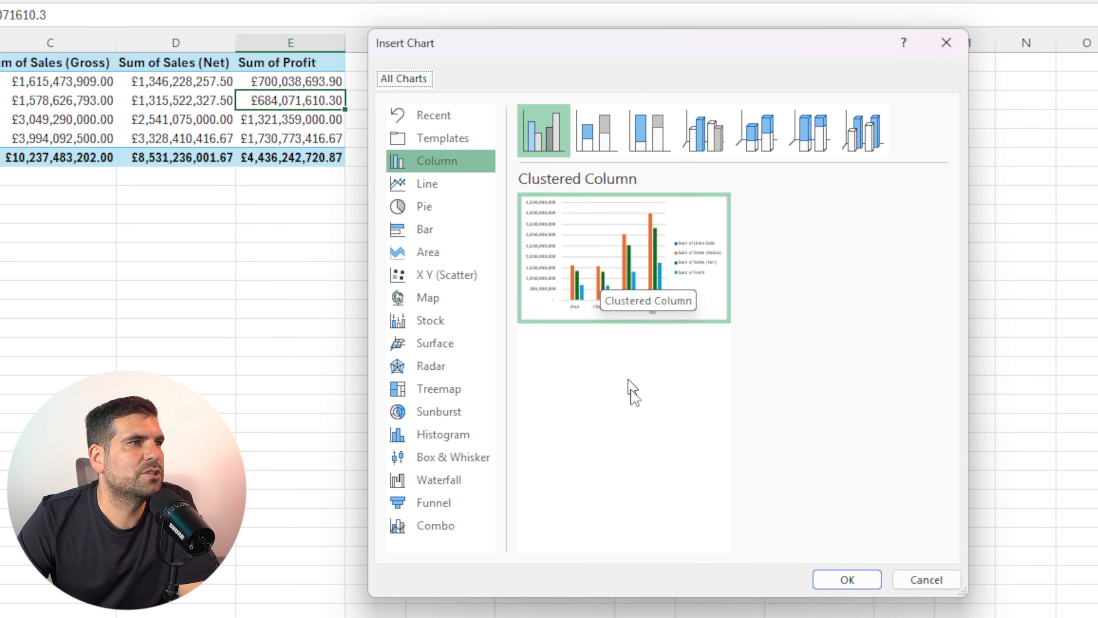
click(595, 139)
click(662, 145)
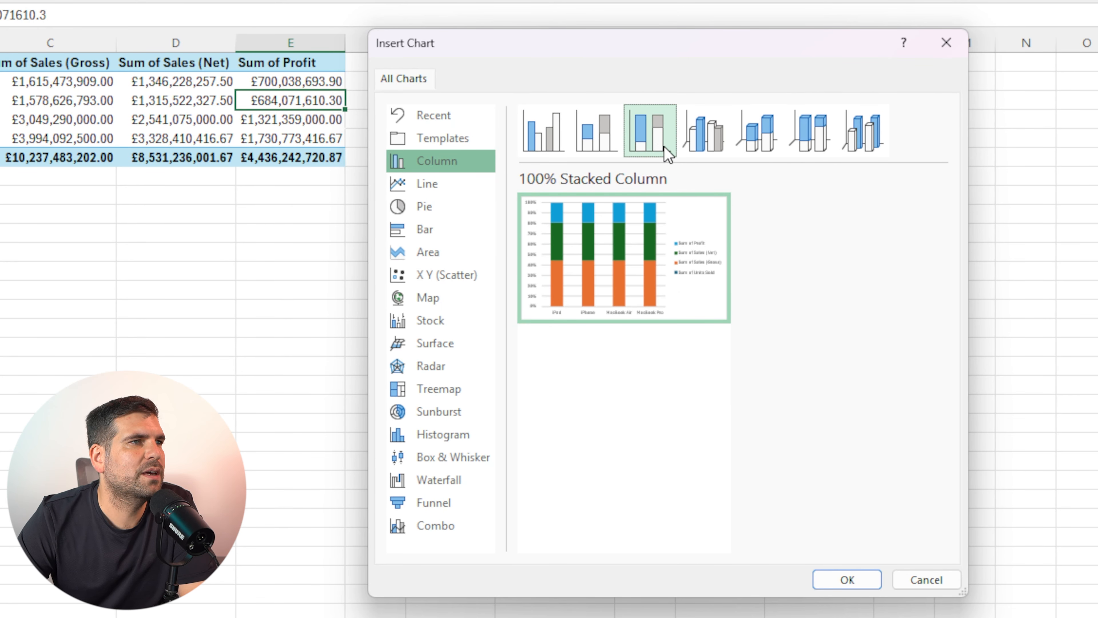
click(702, 145)
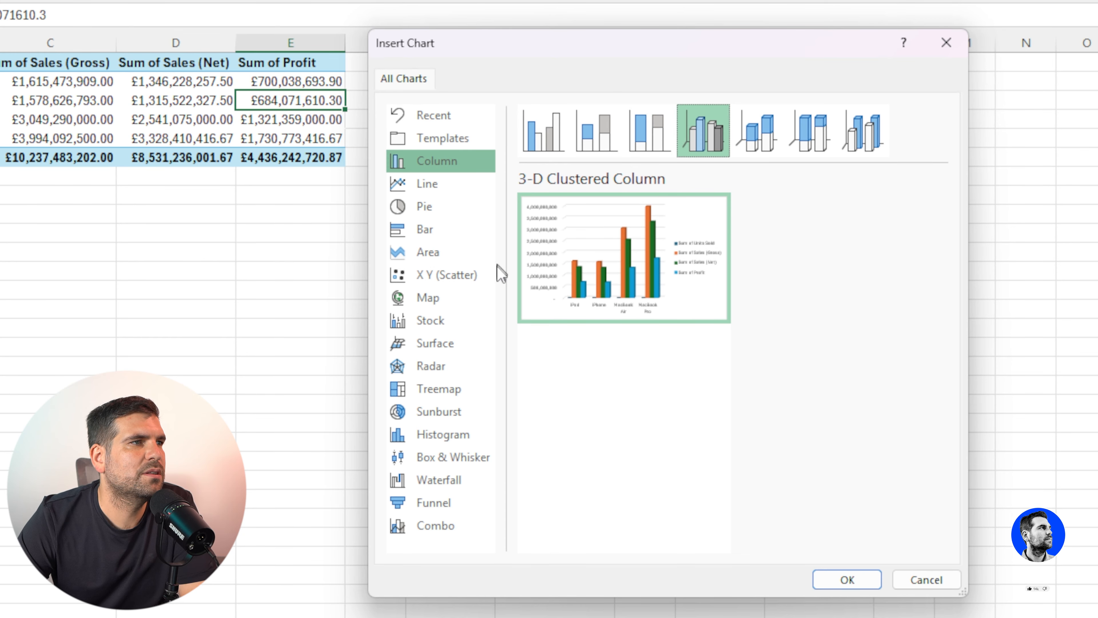
click(755, 138)
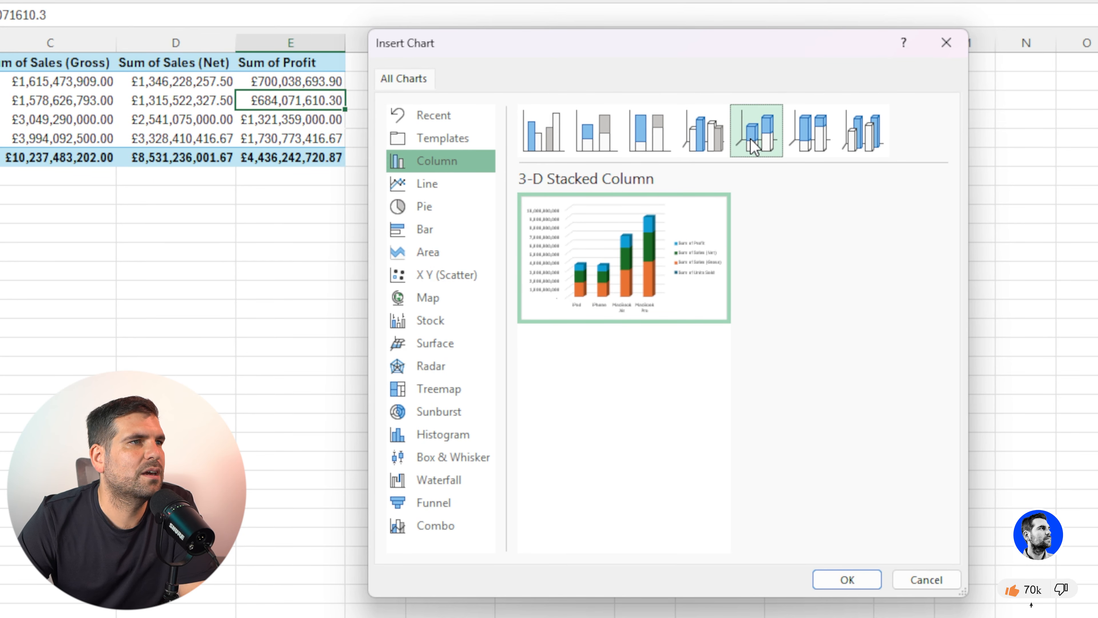
click(572, 149)
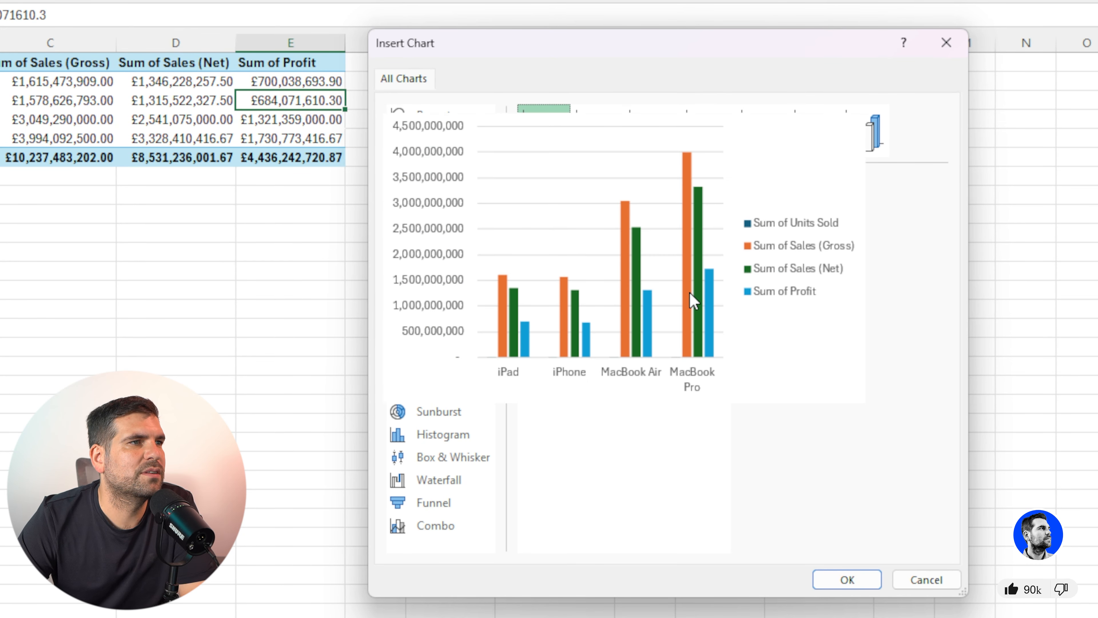
click(848, 579)
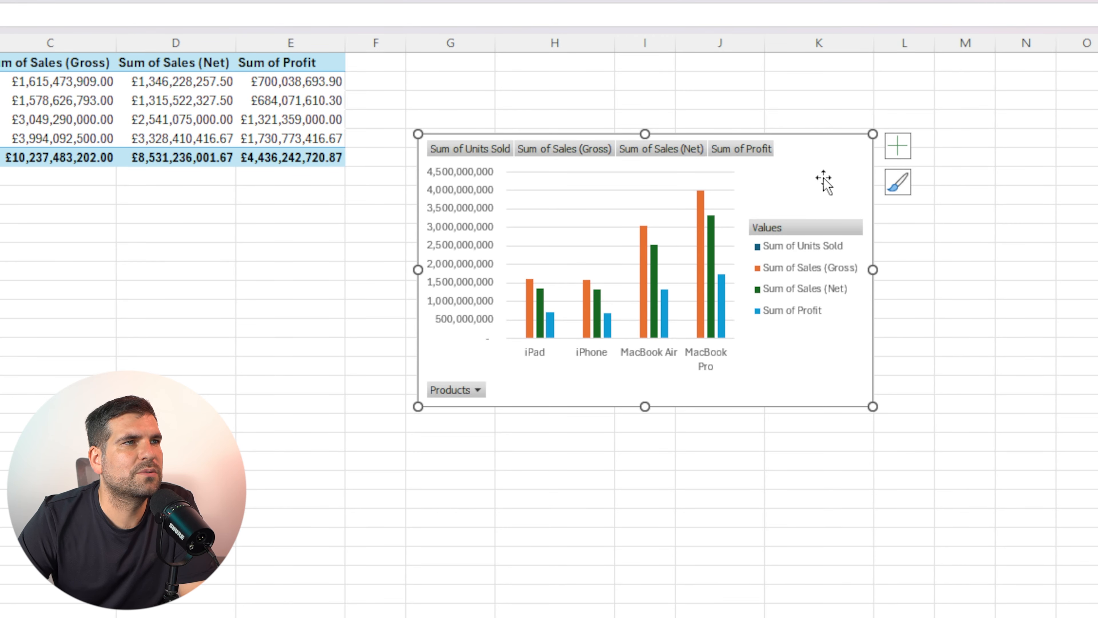
drag(826, 181, 278, 265)
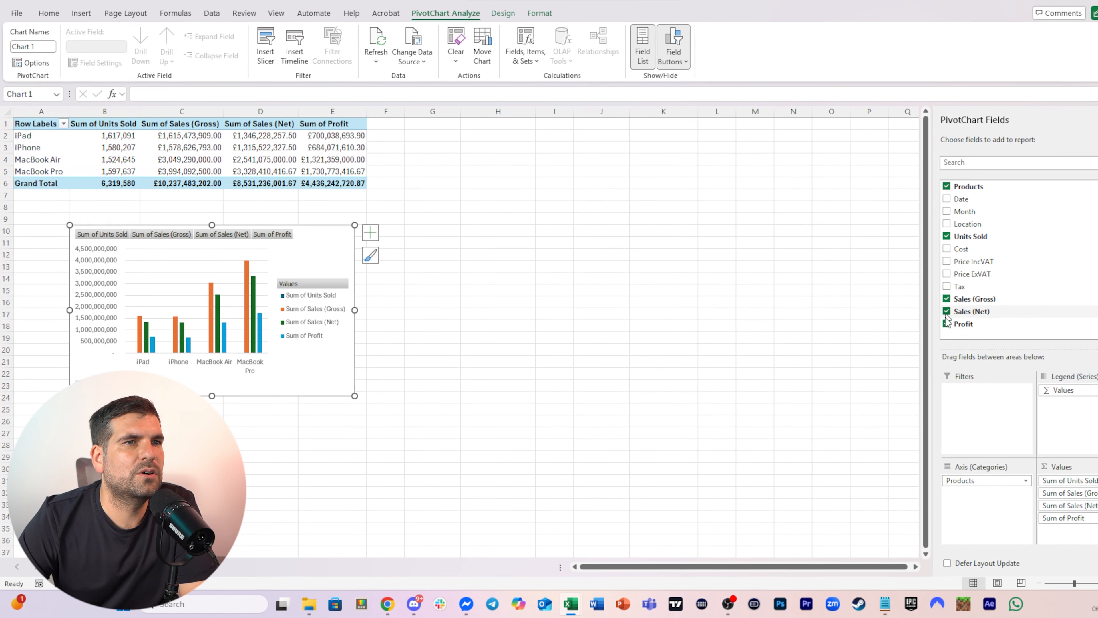
Remove the Profit, Sales (Net) and Sales (Gross) fields from the PivotChart and add them back
click(962, 319)
click(962, 306)
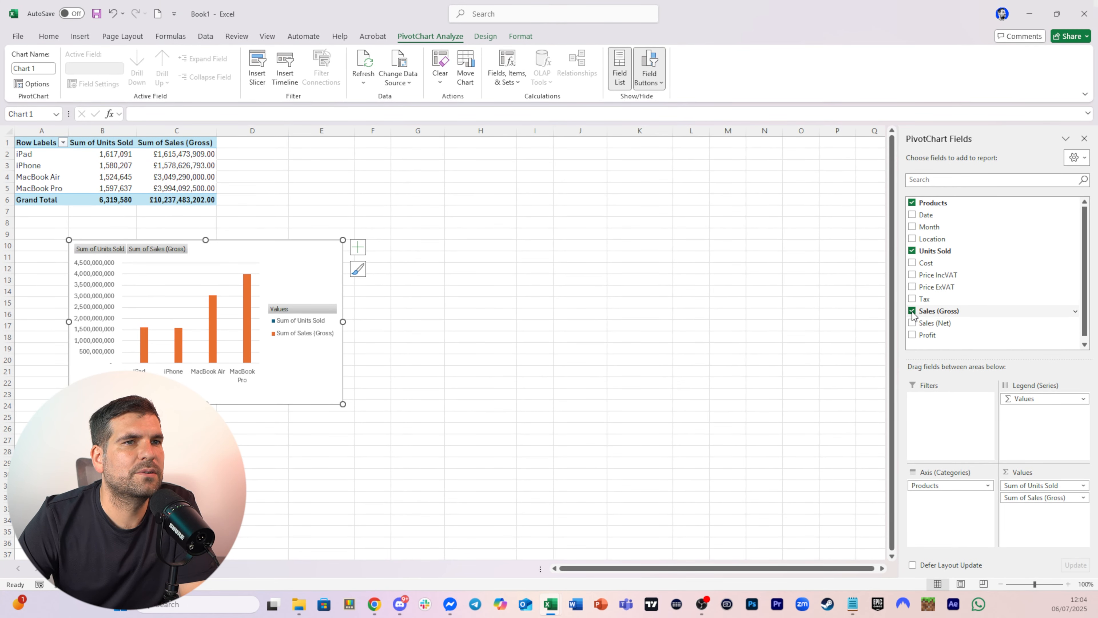
click(913, 312)
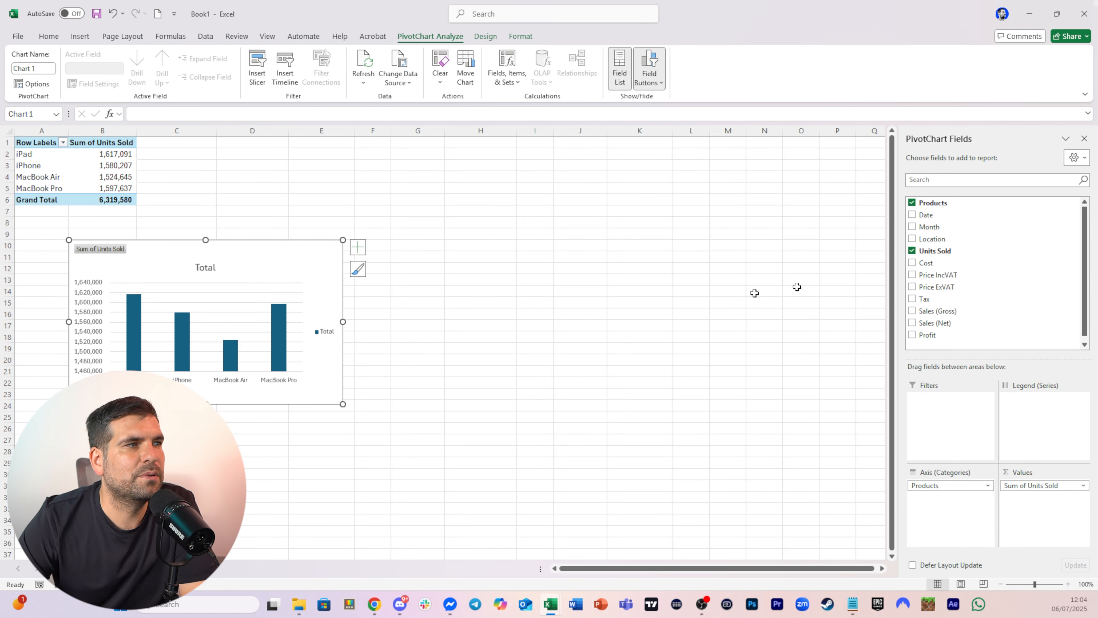
click(912, 311)
click(912, 323)
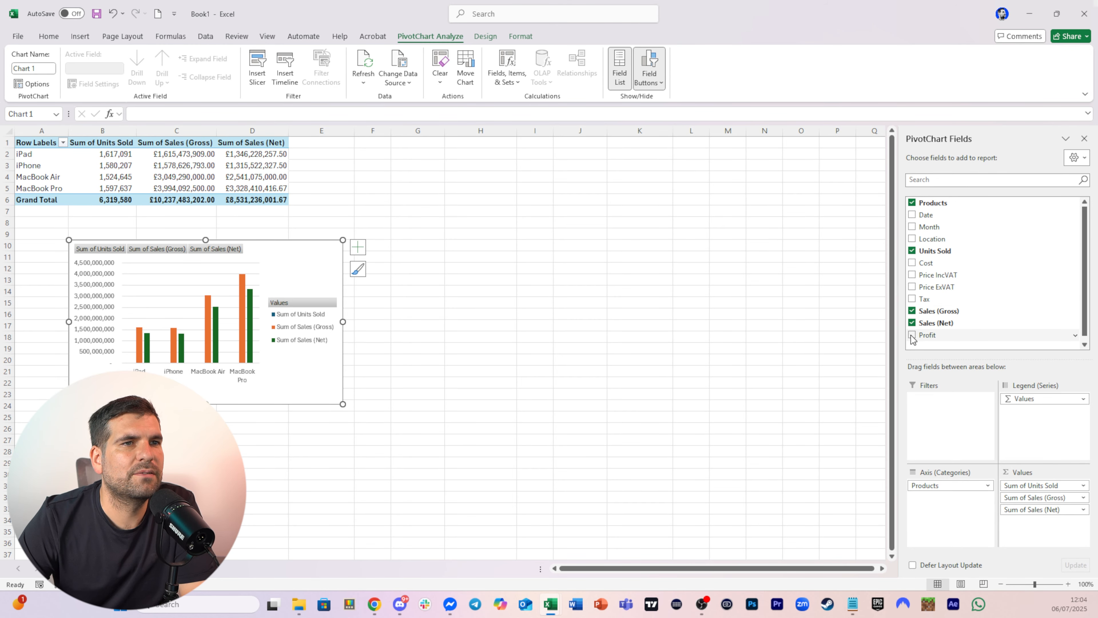
click(912, 335)
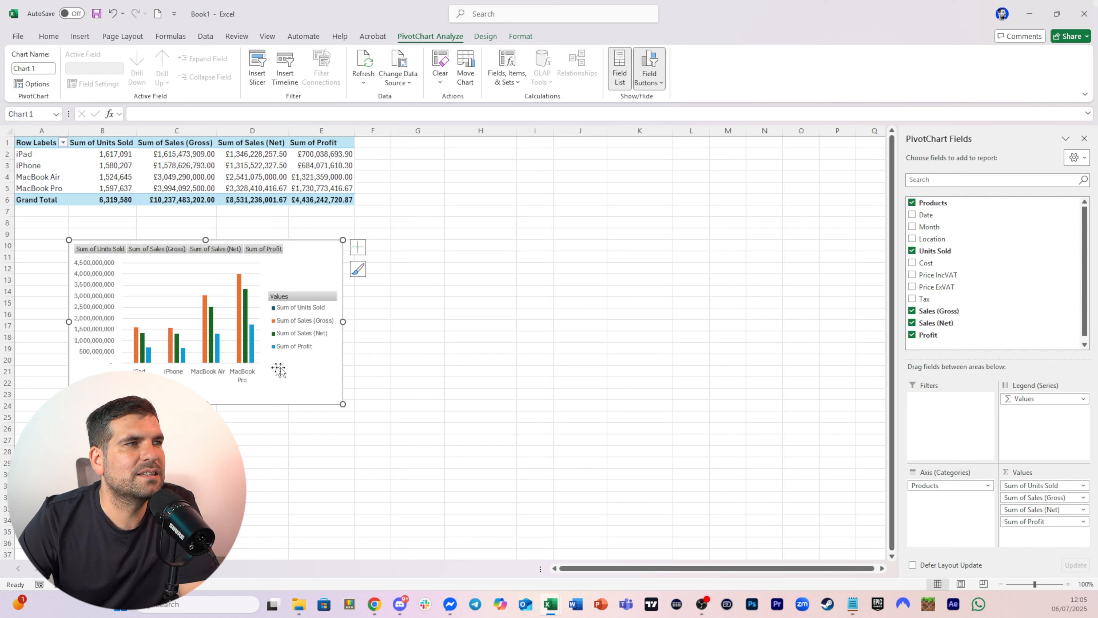
Undo the recent changes to return to the four separate PivotTables across columns A to K
drag(309, 263, 377, 278)
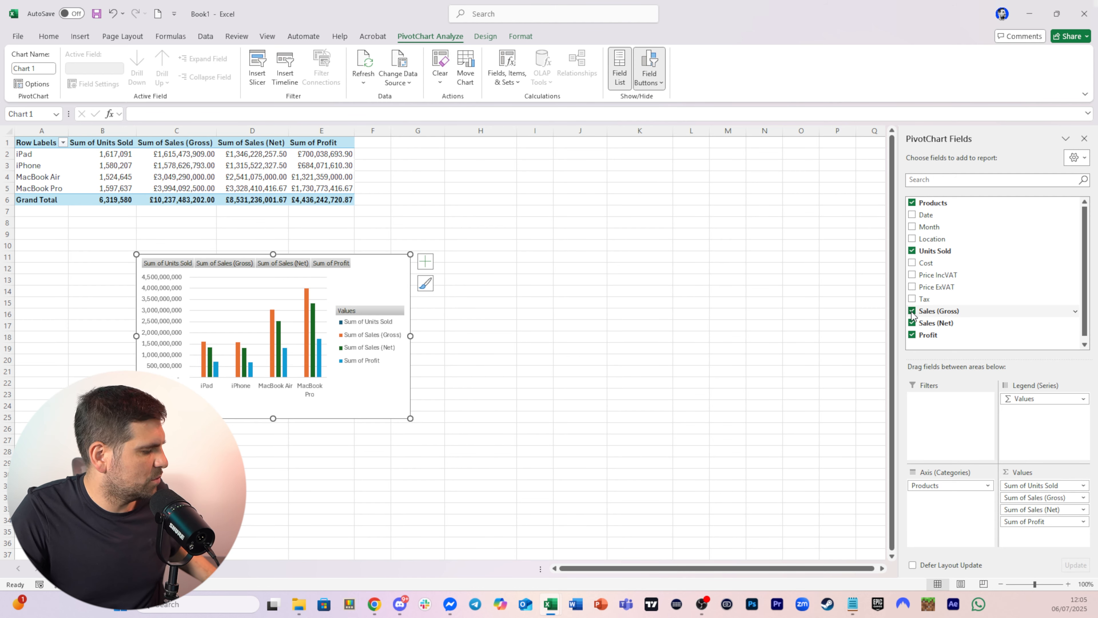
key(ctrl+z)
key(ctrl+z)
key(ctrl+y)
key(ctrl+y)
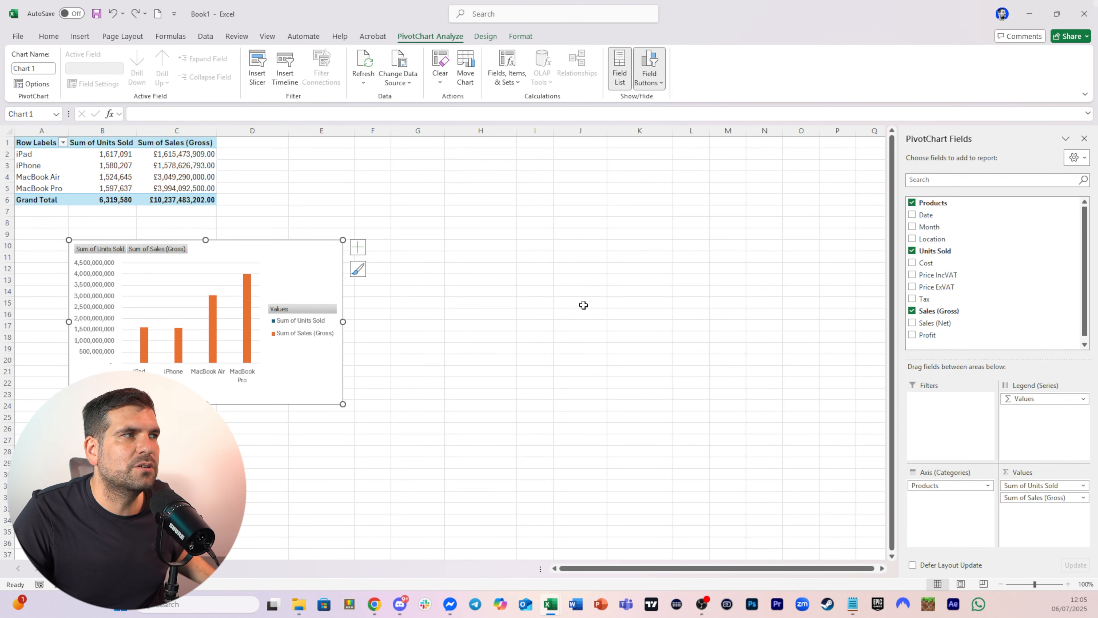
key(ctrl+z)
key(ctrl+z)
key(ctrl+z)
key(ctrl+z)
key(ctrl+z)
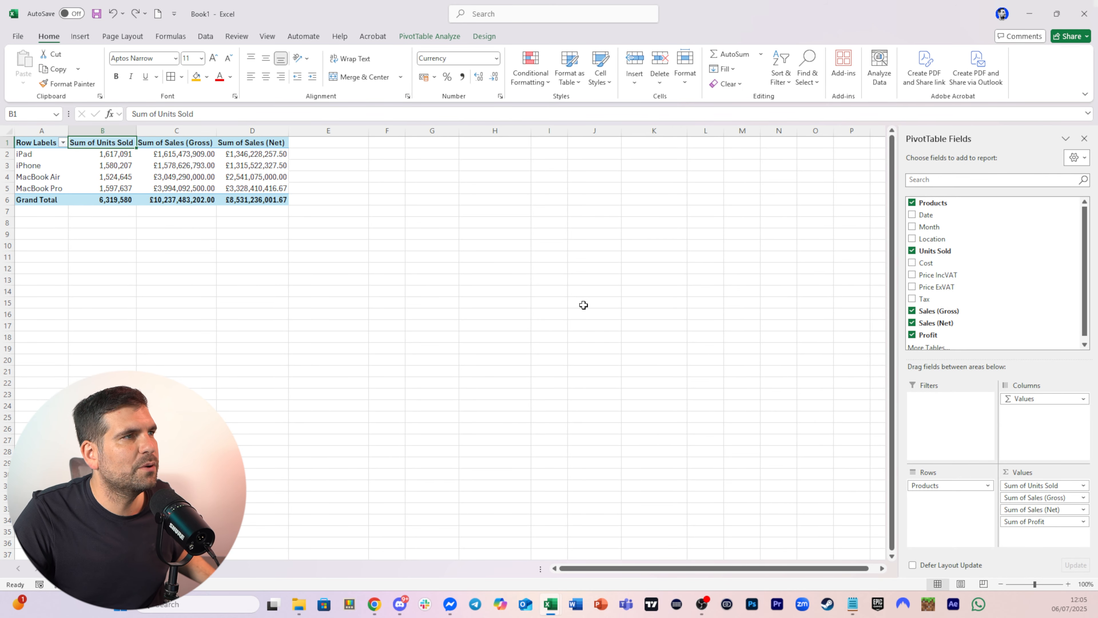
click(487, 245)
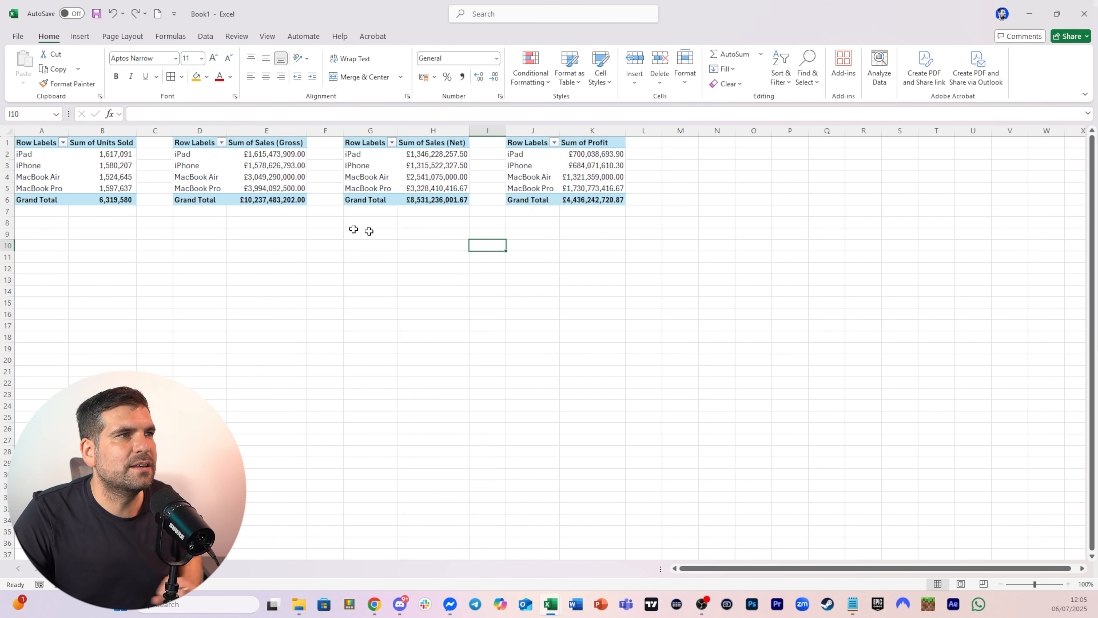
Insert a clustered column PivotChart for the Units Sold PivotTable and move it below the tables
click(99, 166)
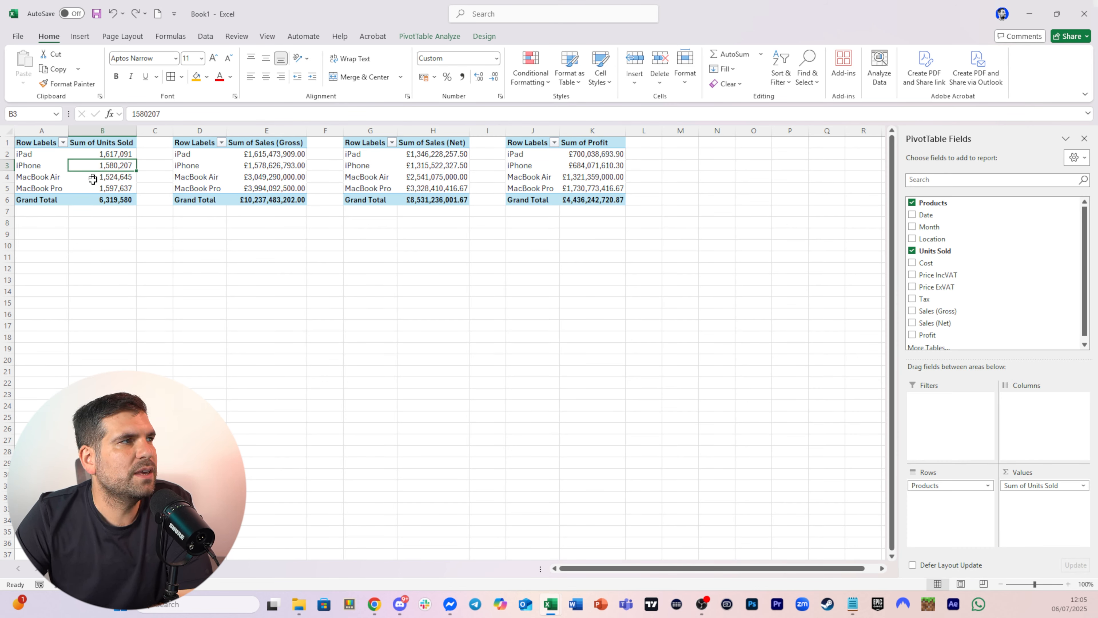
click(85, 38)
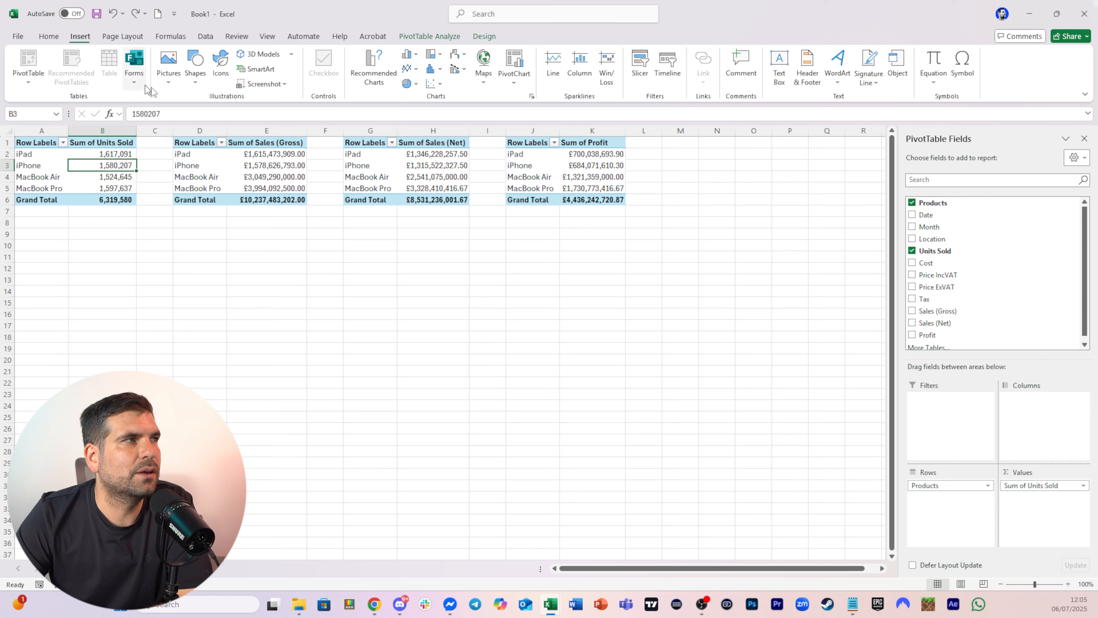
click(513, 62)
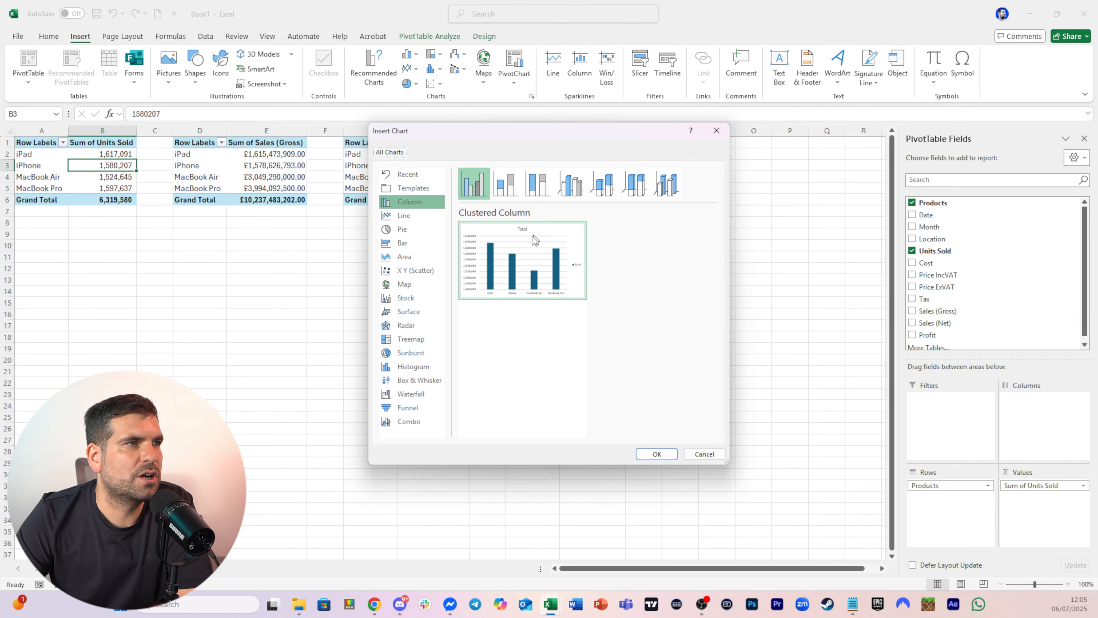
click(661, 457)
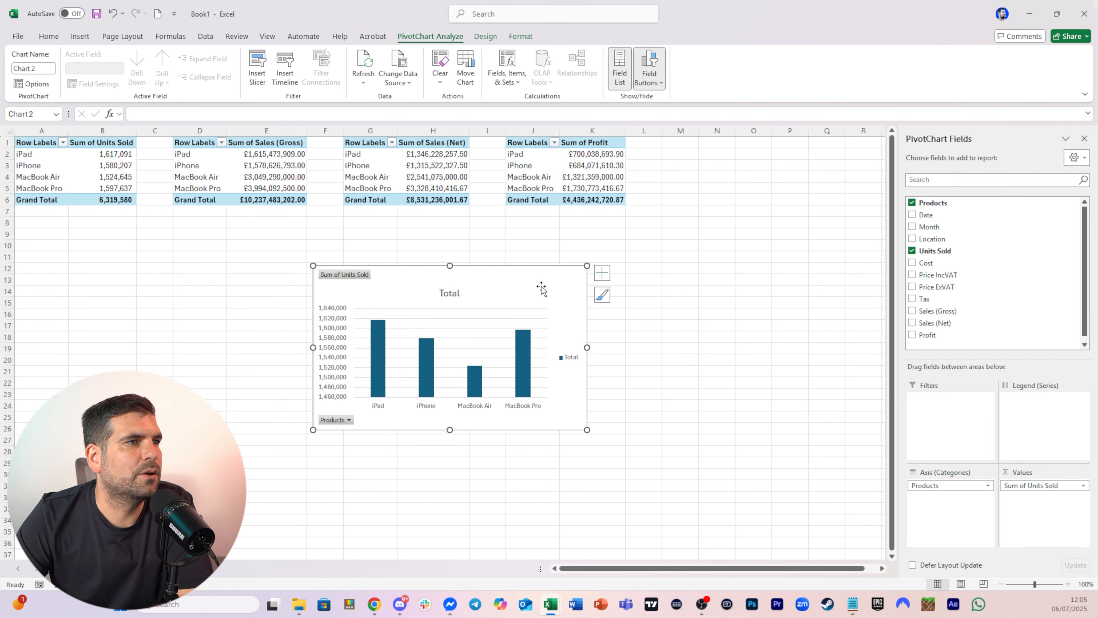
drag(542, 286, 261, 292)
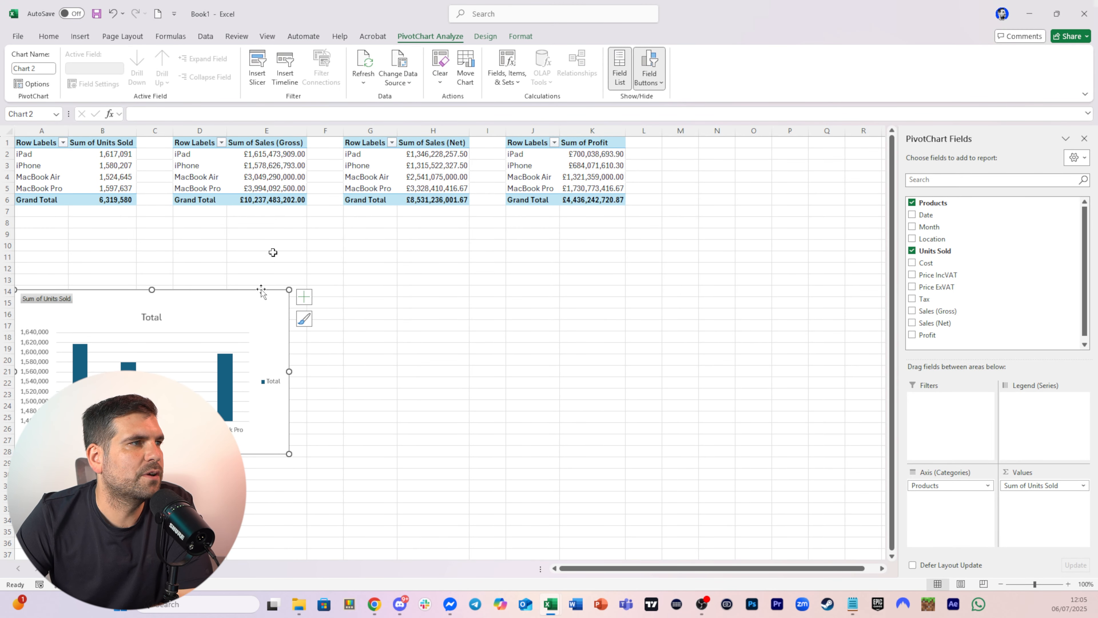
Insert a clustered column PivotChart for the Sales (Gross) PivotTable and move it beside the first chart
click(242, 167)
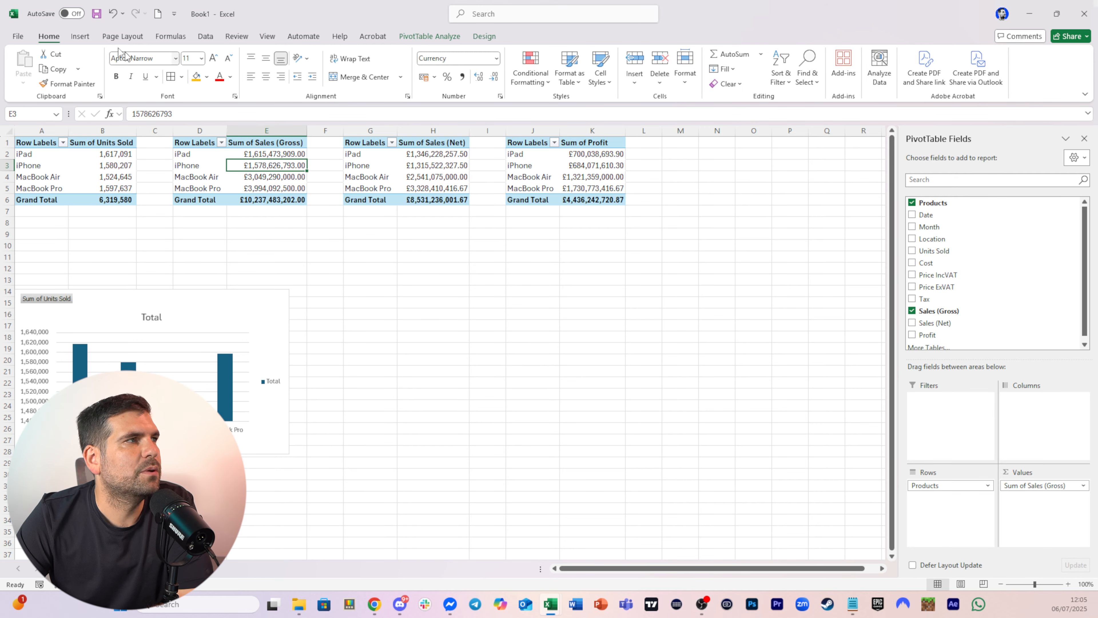
click(81, 36)
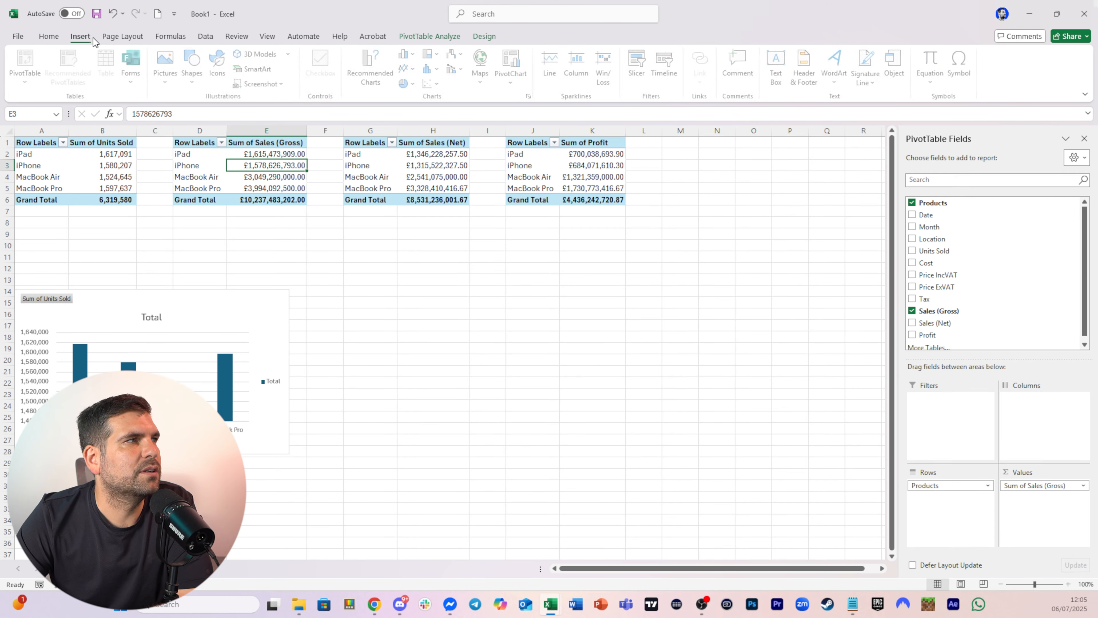
click(514, 64)
click(656, 454)
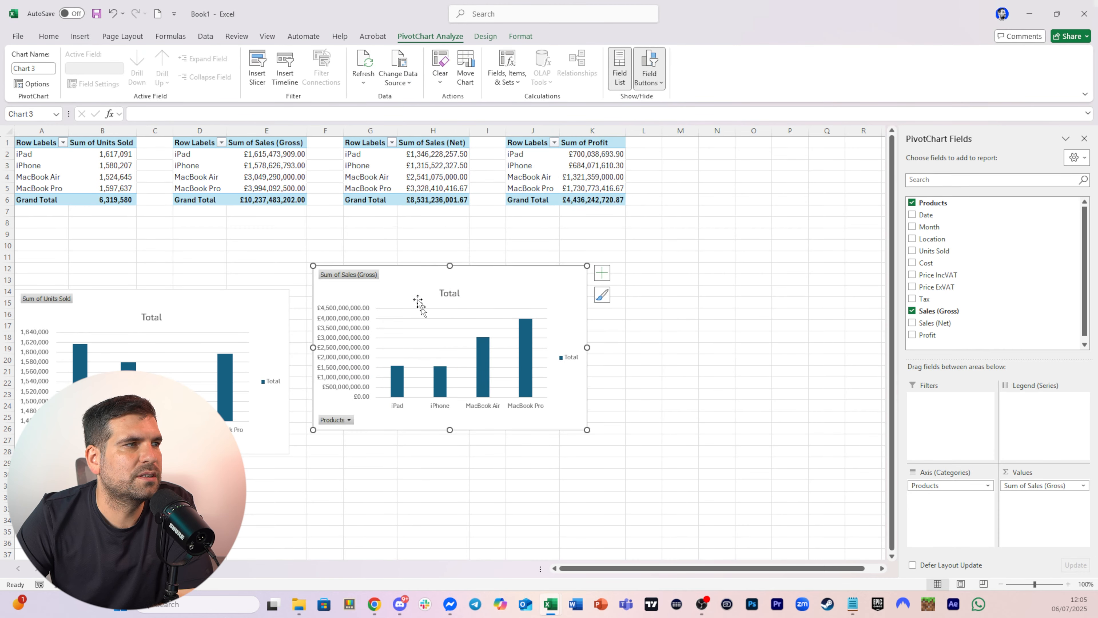
drag(485, 285, 342, 342)
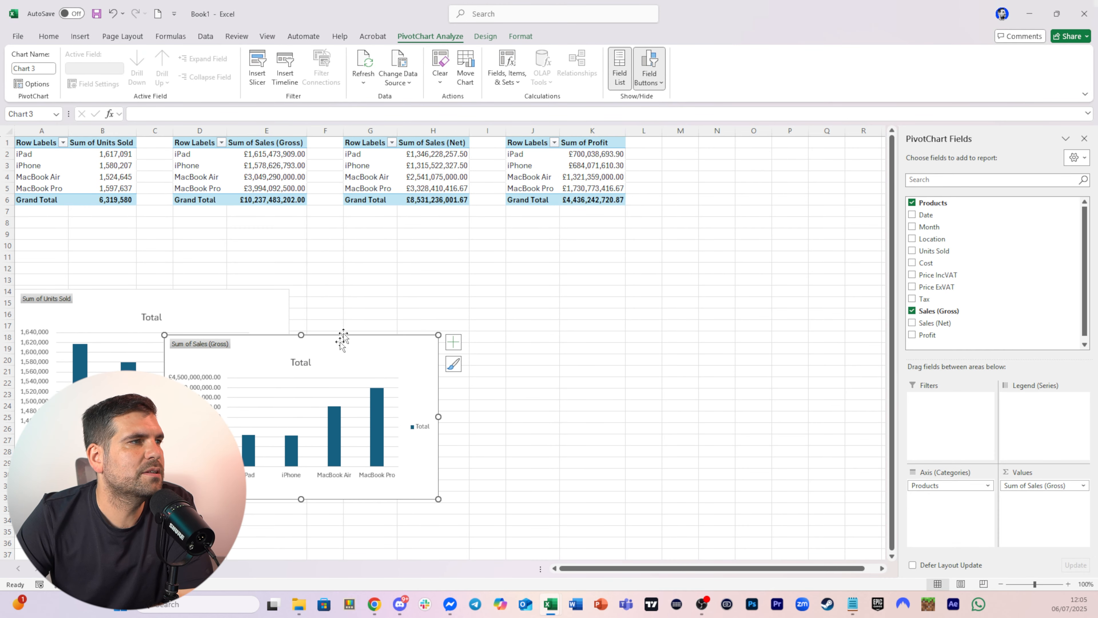
Insert a clustered column PivotChart for the Sales (Net) PivotTable and move it below the tables
click(451, 181)
click(80, 36)
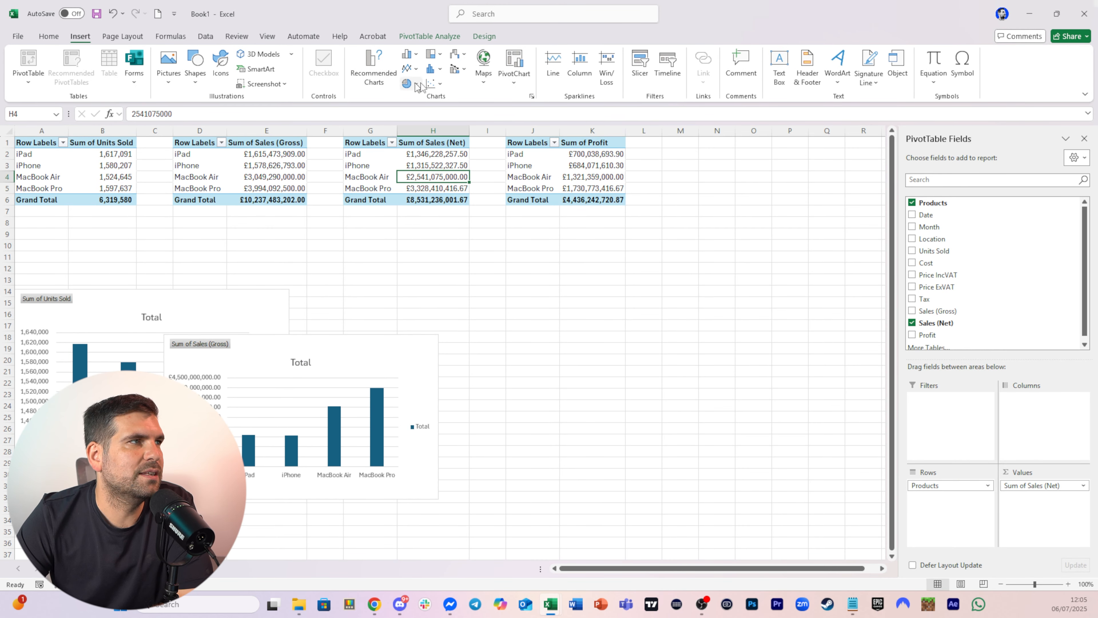
click(514, 60)
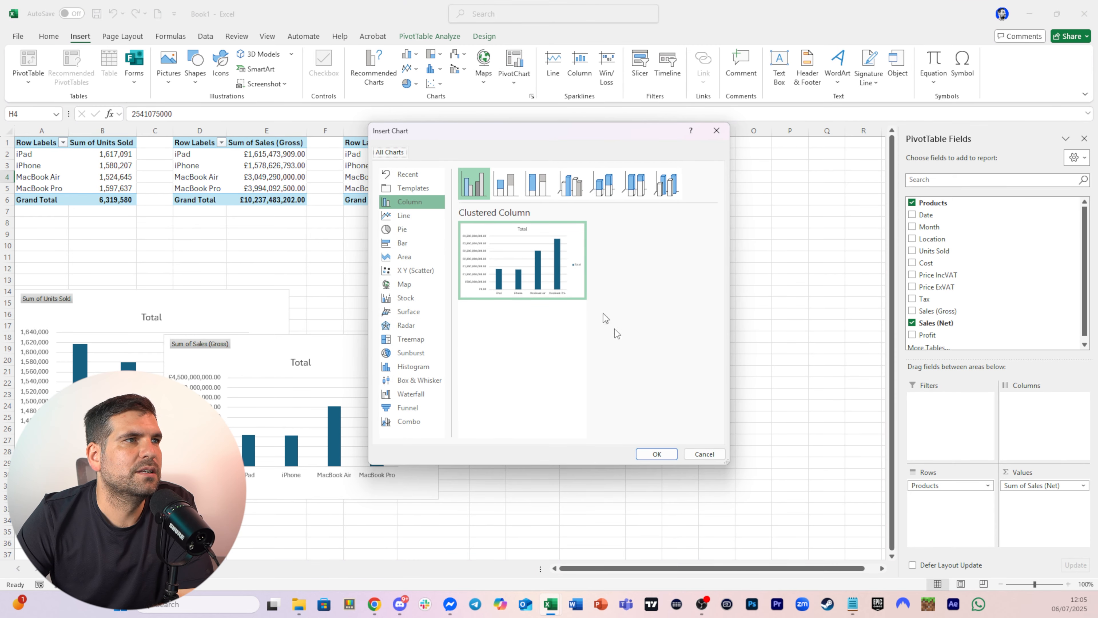
click(656, 454)
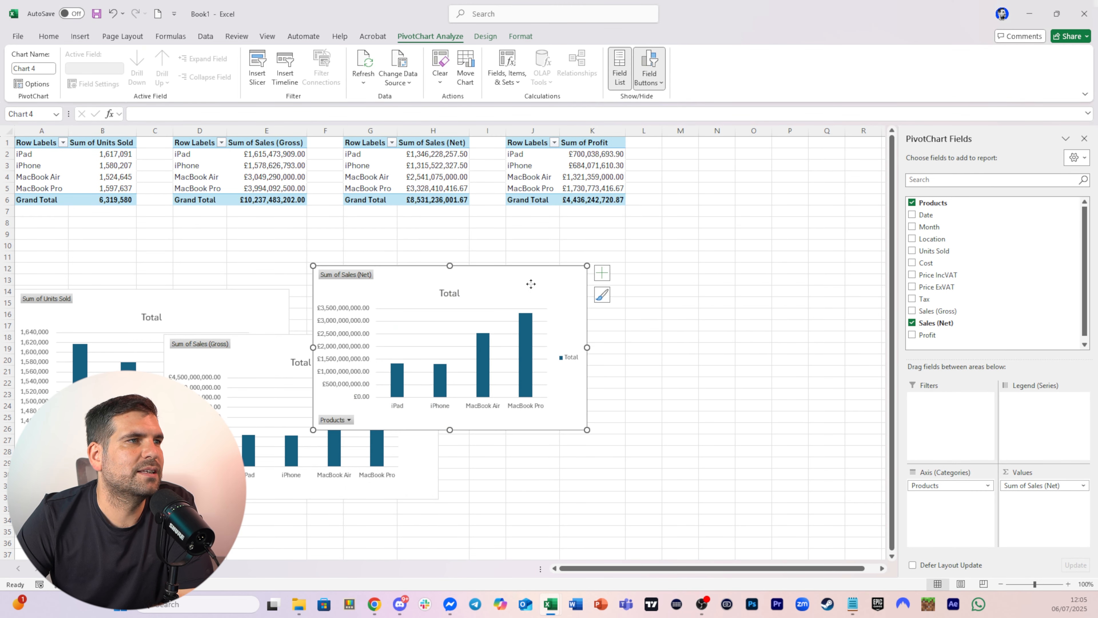
drag(531, 283, 498, 388)
Insert a clustered column PivotChart for the Profit PivotTable and move it to the right of the other charts
click(567, 176)
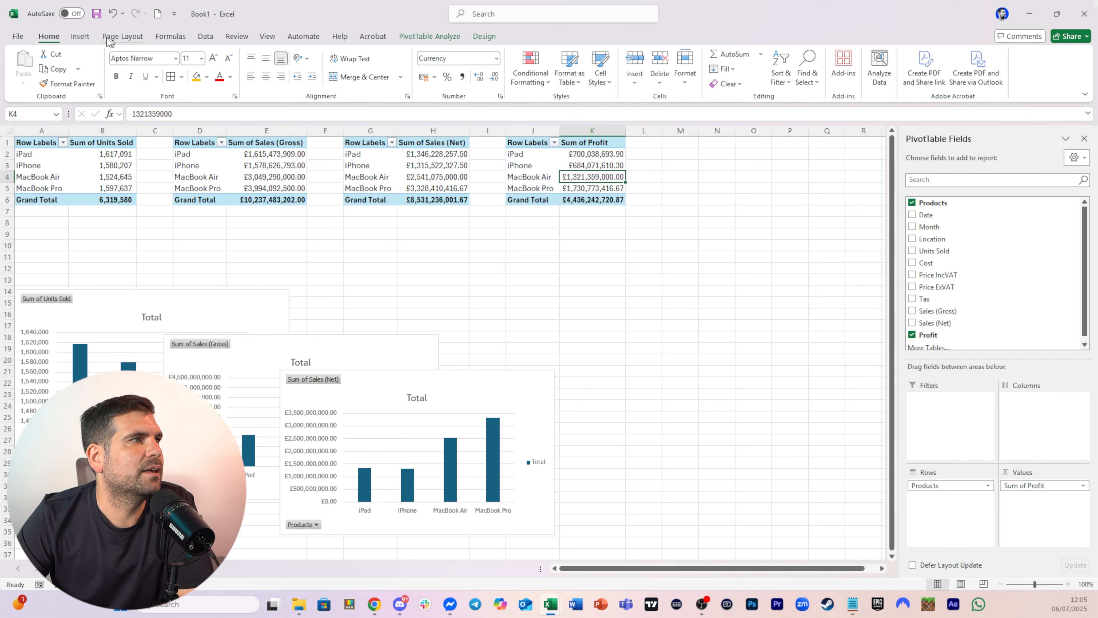
click(80, 36)
click(514, 61)
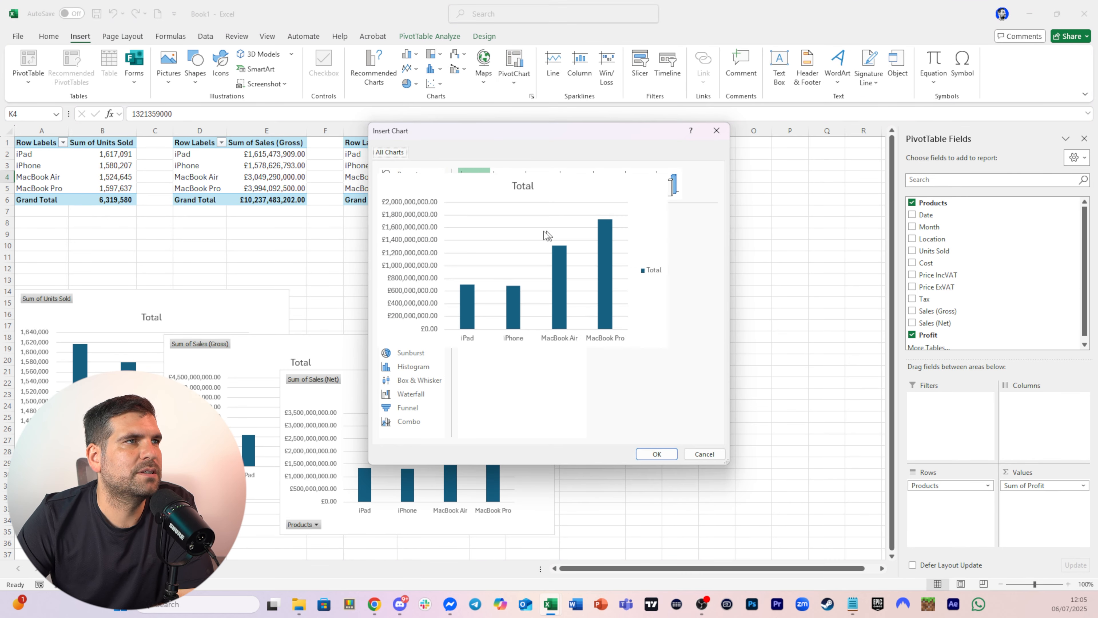
click(653, 453)
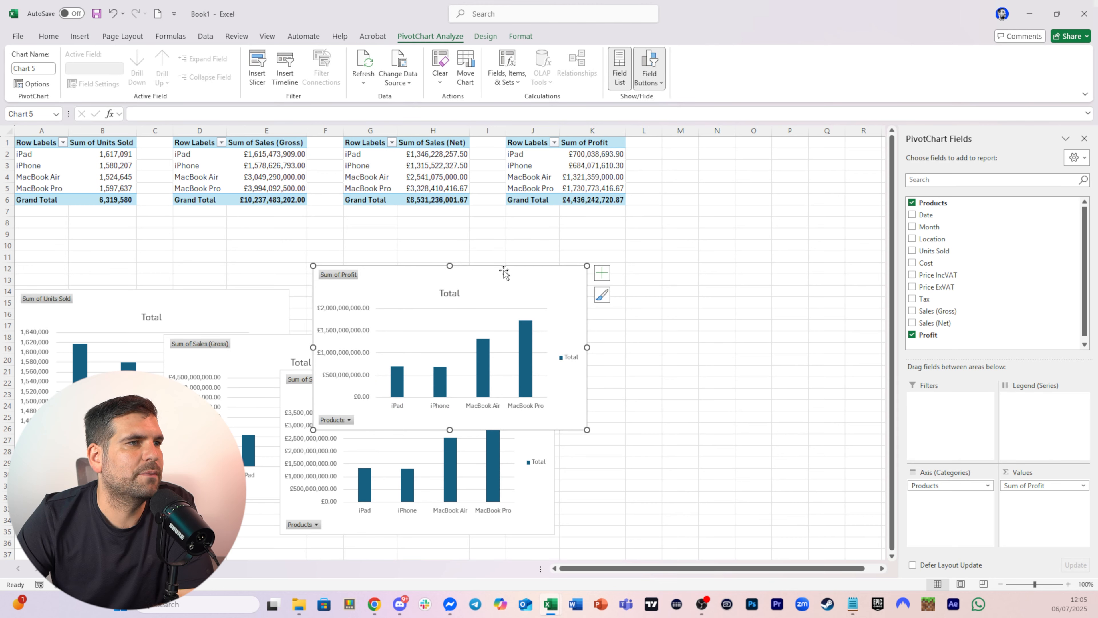
drag(504, 271, 751, 322)
Rearrange the four PivotCharts into an overlapping row beneath the PivotTables
drag(497, 380, 584, 377)
drag(327, 342, 318, 328)
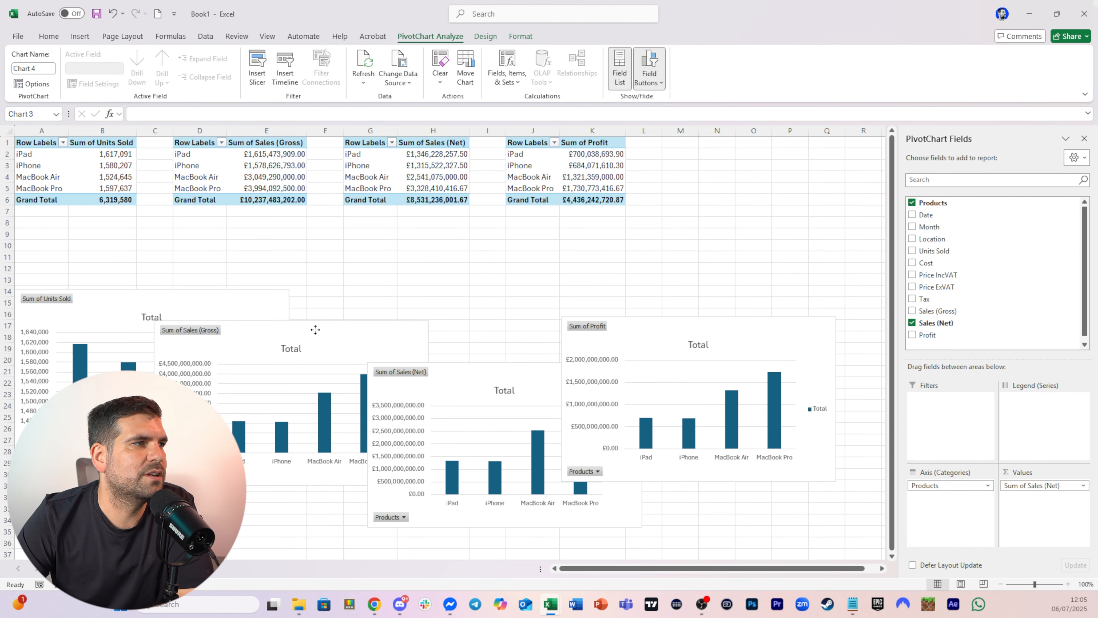
drag(117, 295, 119, 270)
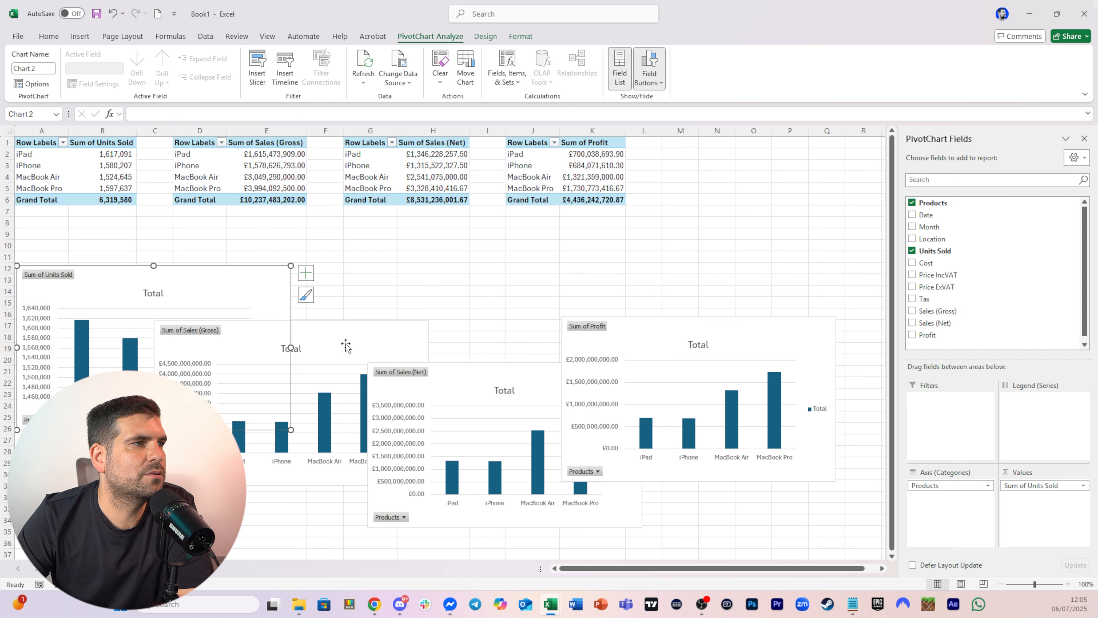
drag(346, 345, 294, 341)
drag(448, 378, 409, 379)
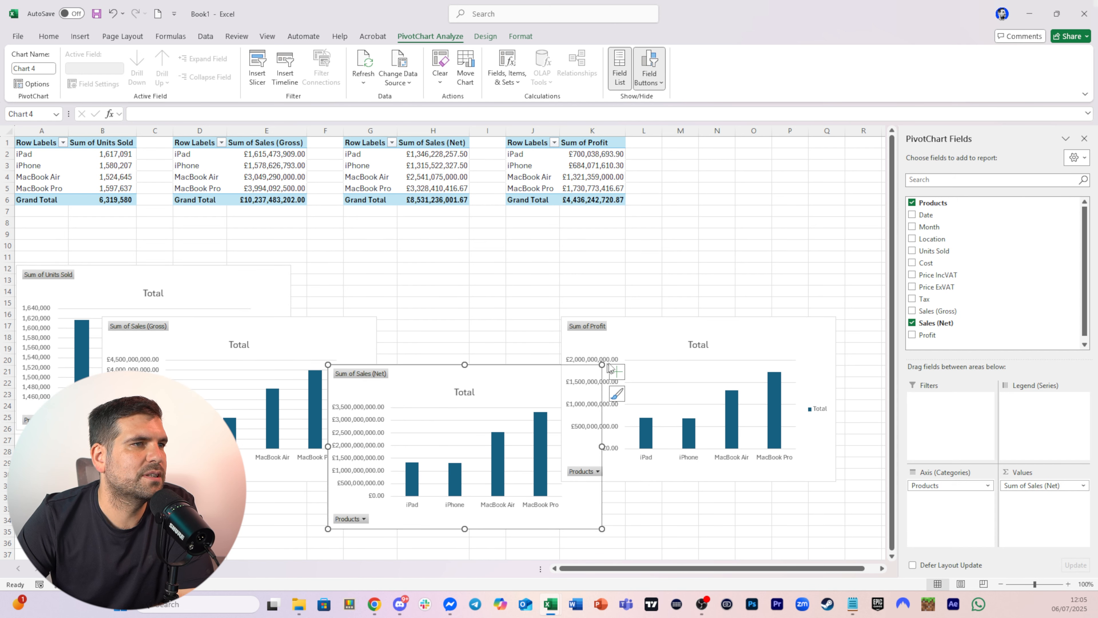
drag(609, 367, 596, 324)
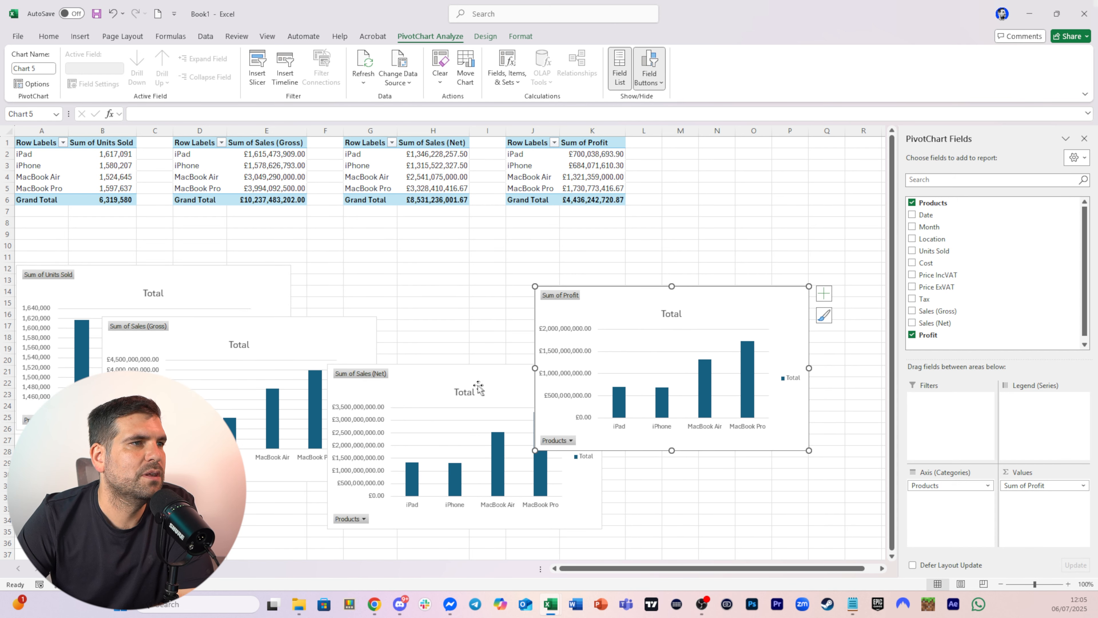
drag(465, 379, 482, 317)
drag(269, 331, 284, 305)
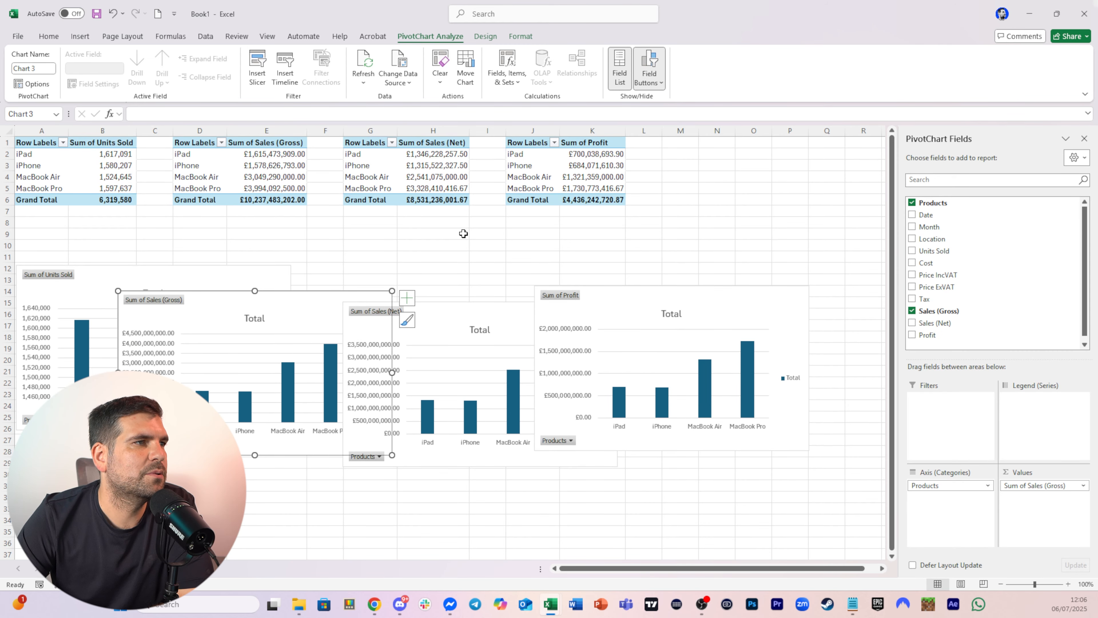
click(463, 233)
Add a new worksheet and name it Pivot 2
click(151, 568)
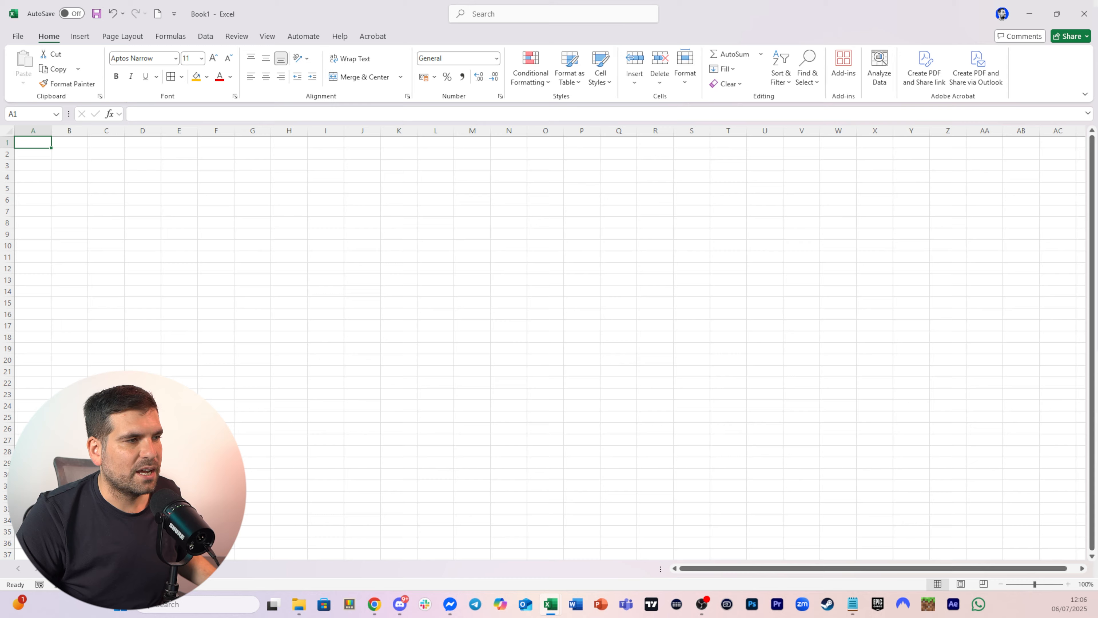
double_click(147, 568)
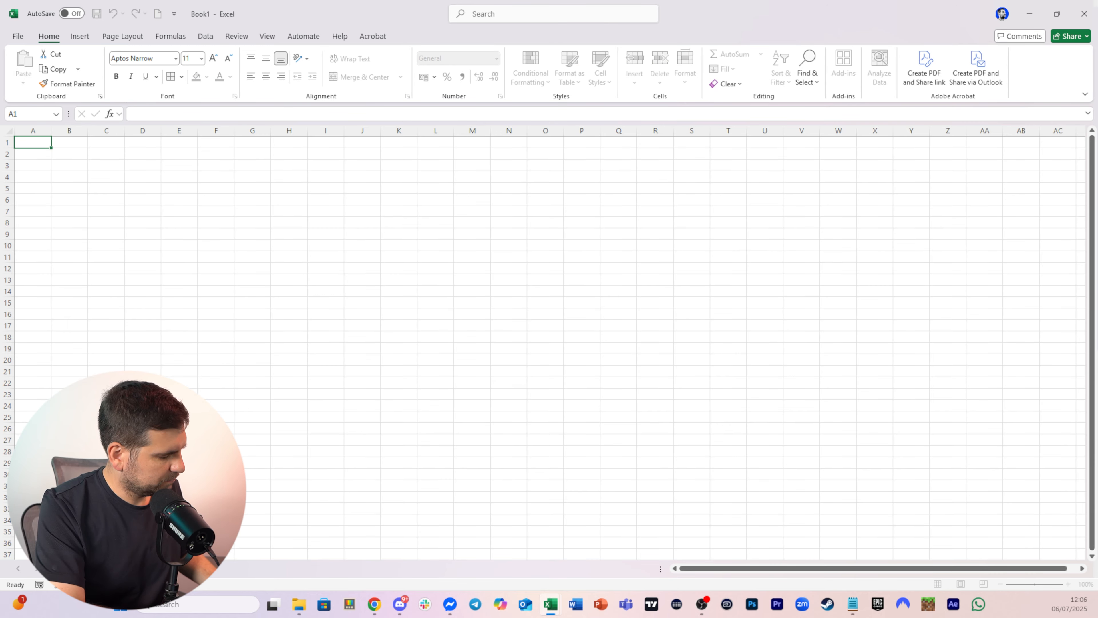
key(Return)
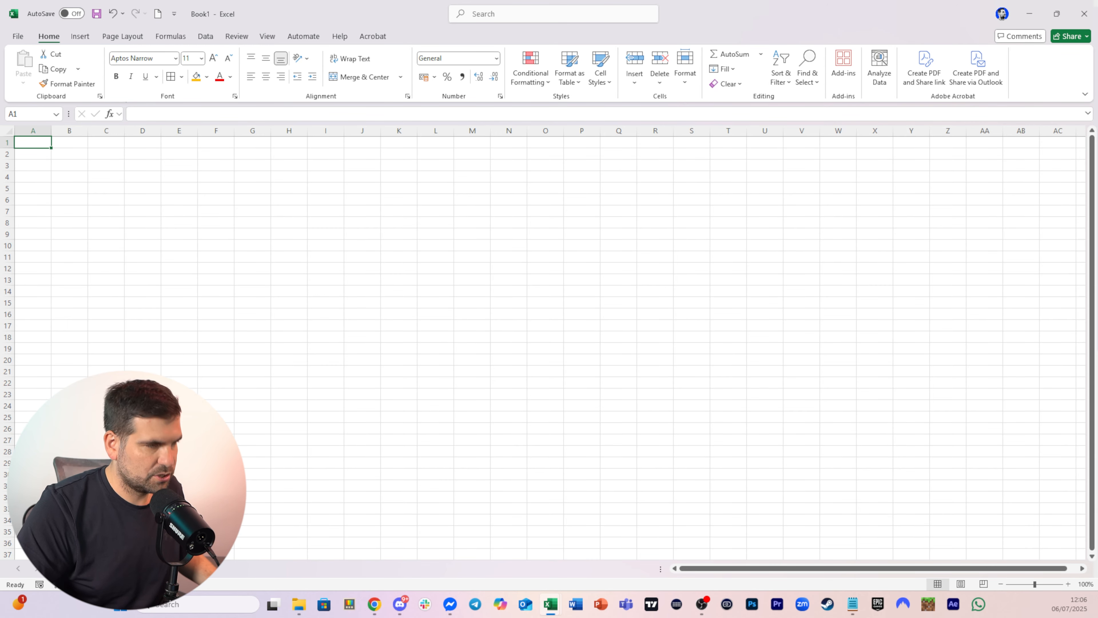
Create a PivotTable from the Data table at A1 with Location in Rows and Units Sold in Values
click(80, 36)
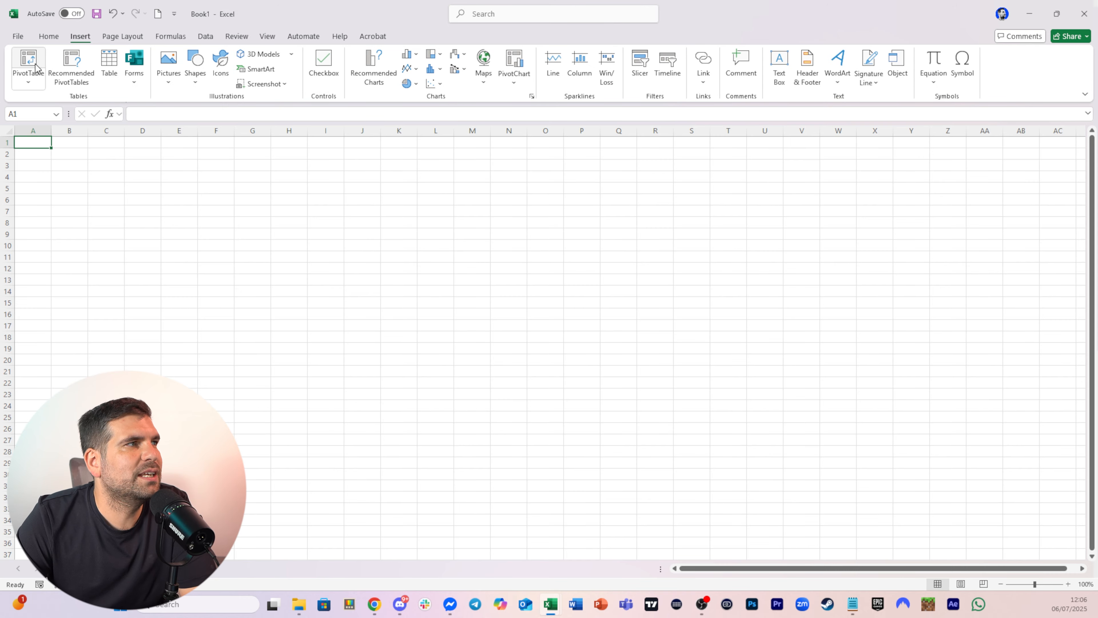
click(28, 65)
text(Data)
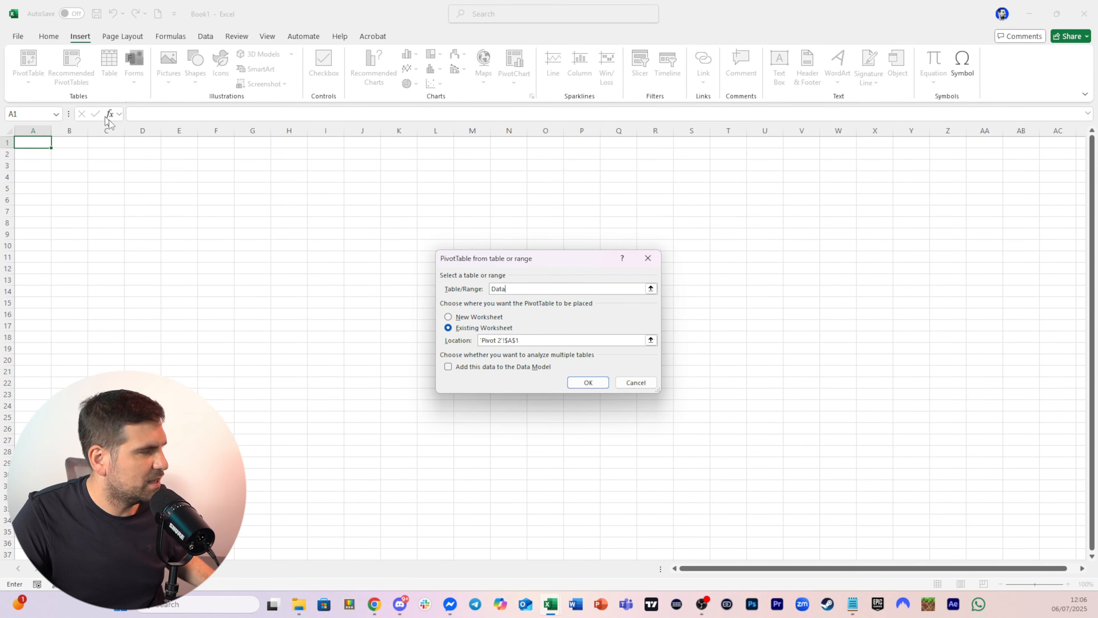
click(588, 382)
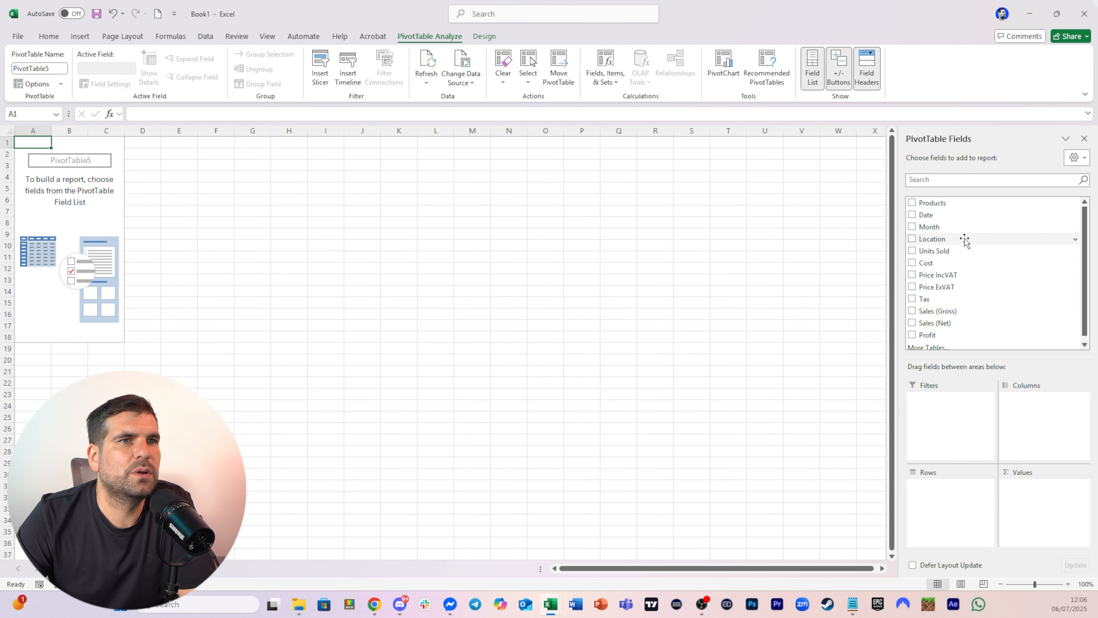
drag(931, 239, 946, 499)
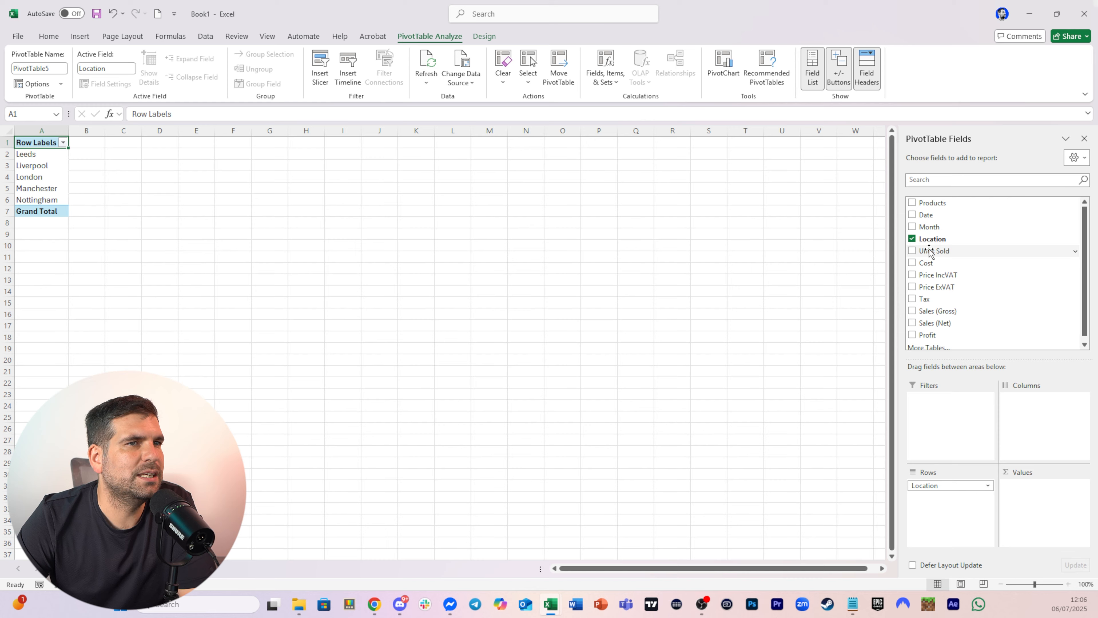
drag(929, 251, 1033, 514)
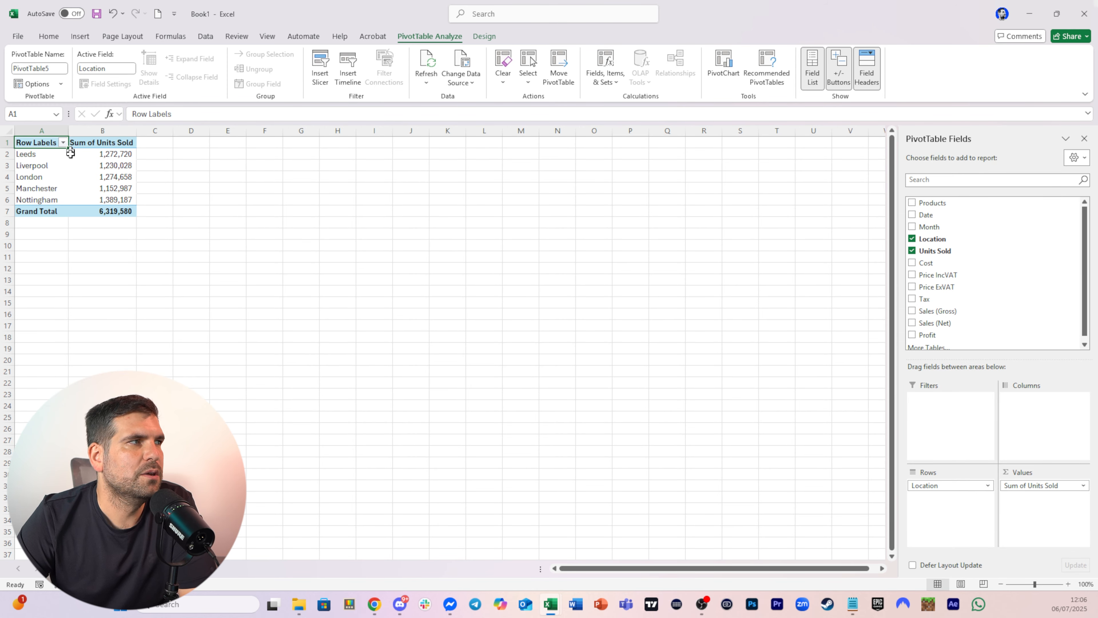
Create a second PivotTable from the Data table at D1 with Location in Rows and Sales (Gross) in Values
click(188, 149)
click(85, 36)
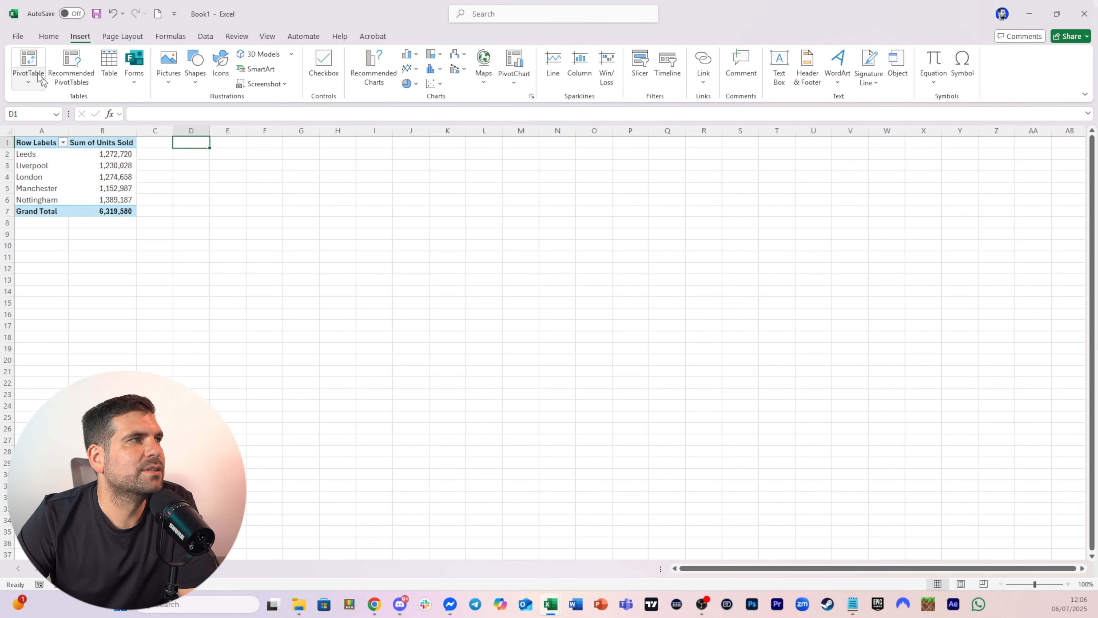
click(28, 65)
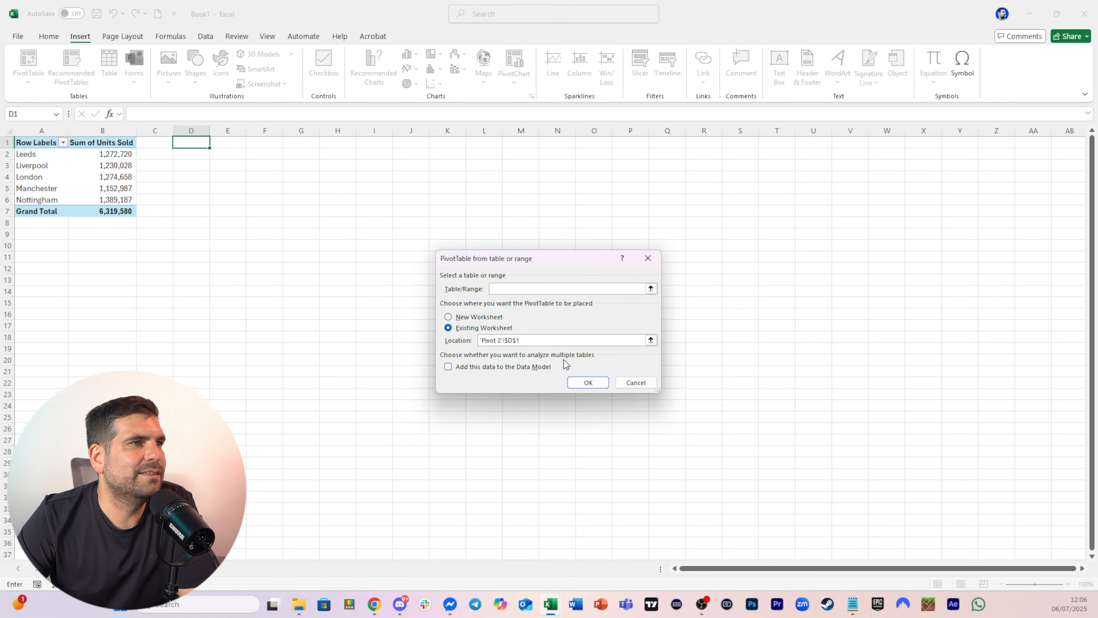
text(Data)
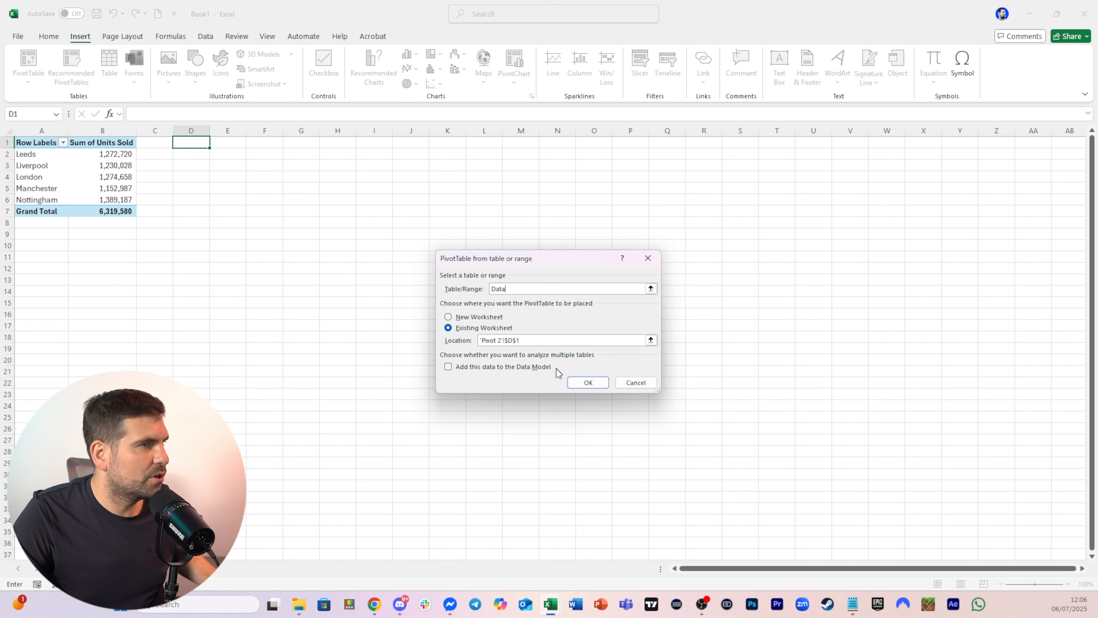
click(584, 383)
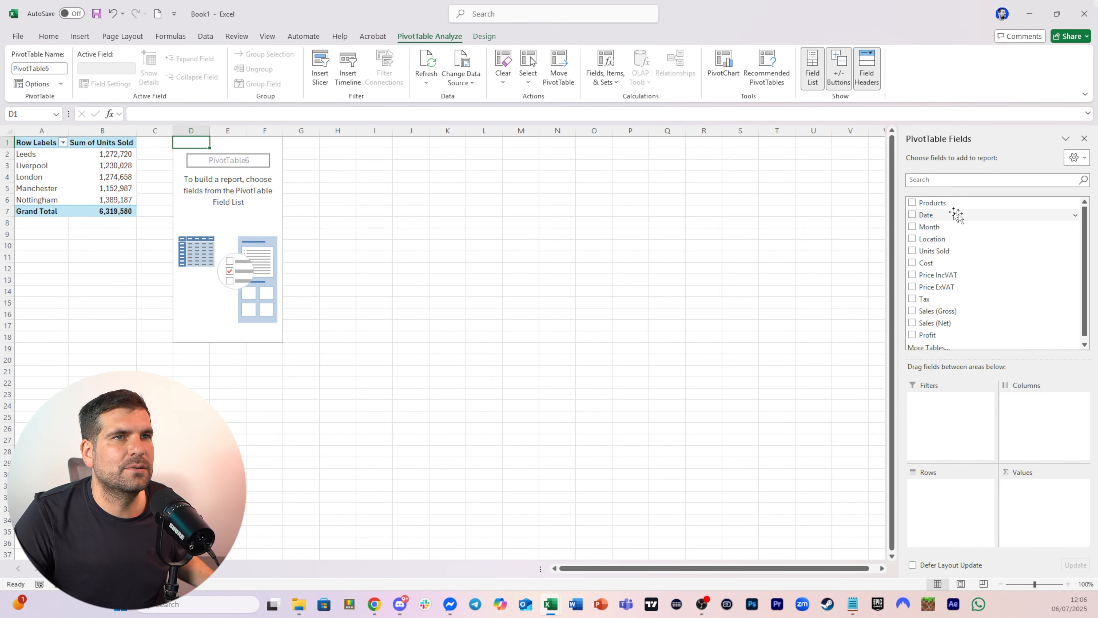
drag(943, 242, 938, 488)
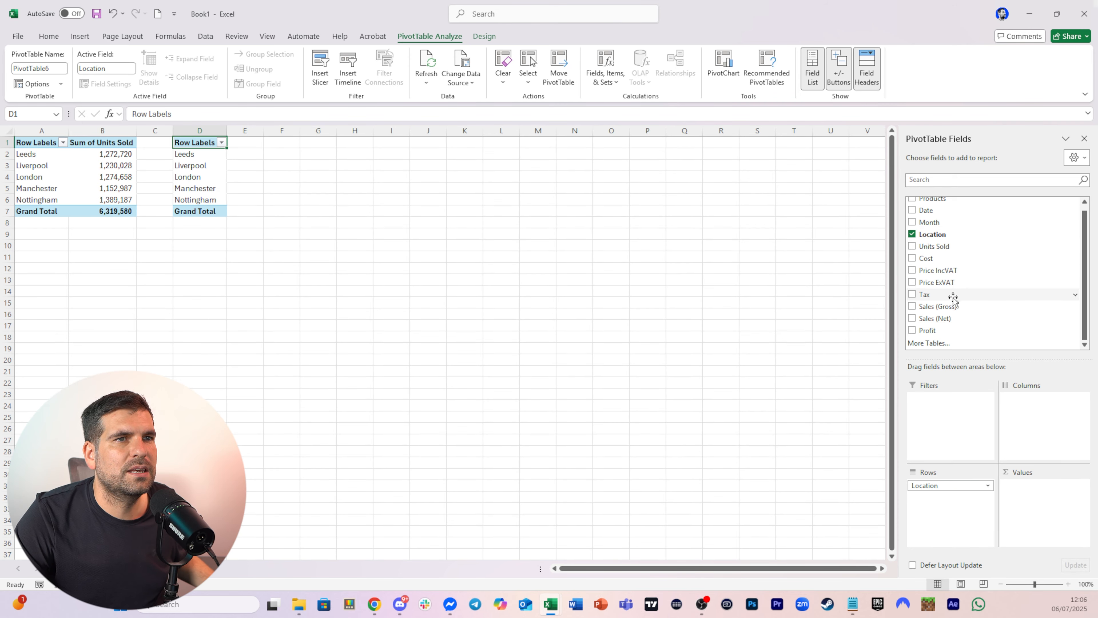
drag(951, 309, 1024, 510)
Create a third PivotTable from the Data table at G1 with Location in Rows and Sales (Net) in Values
click(365, 142)
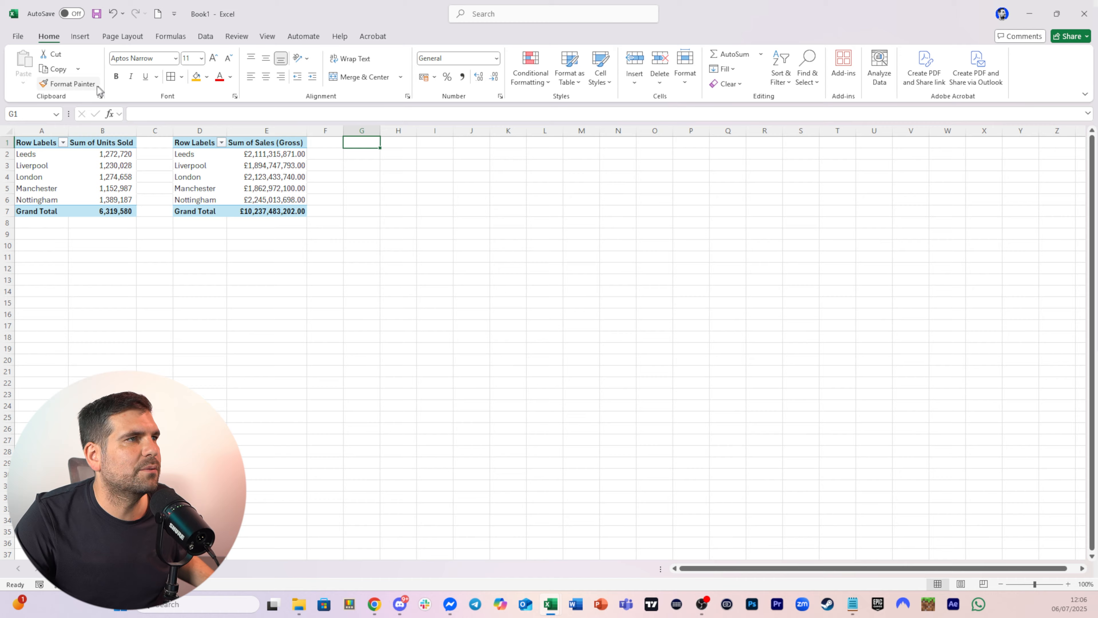
click(80, 36)
click(35, 69)
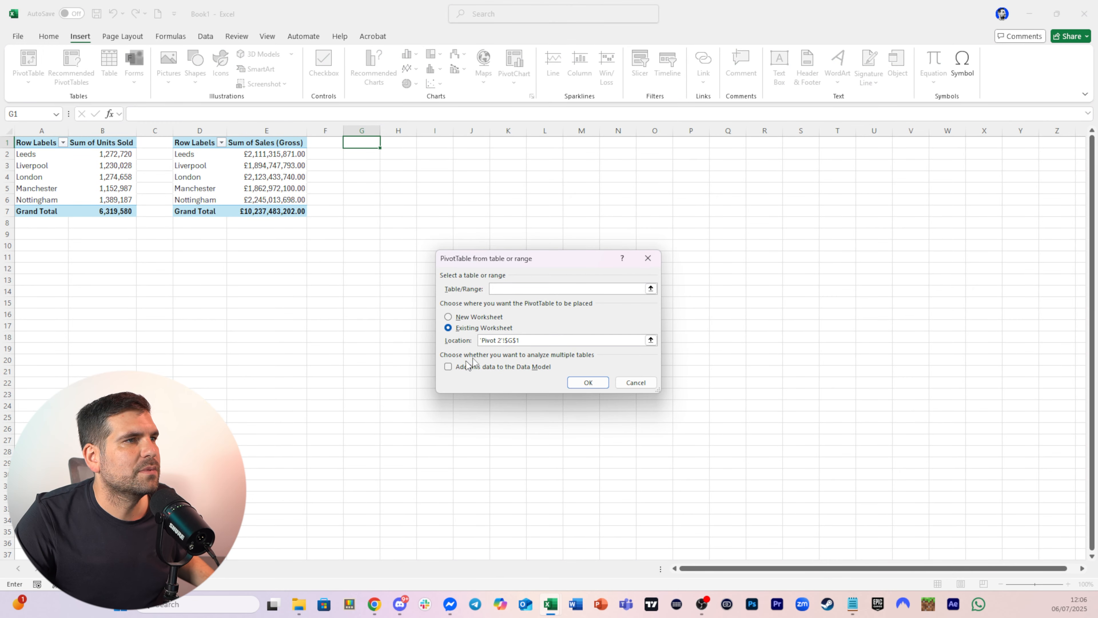
text(Data)
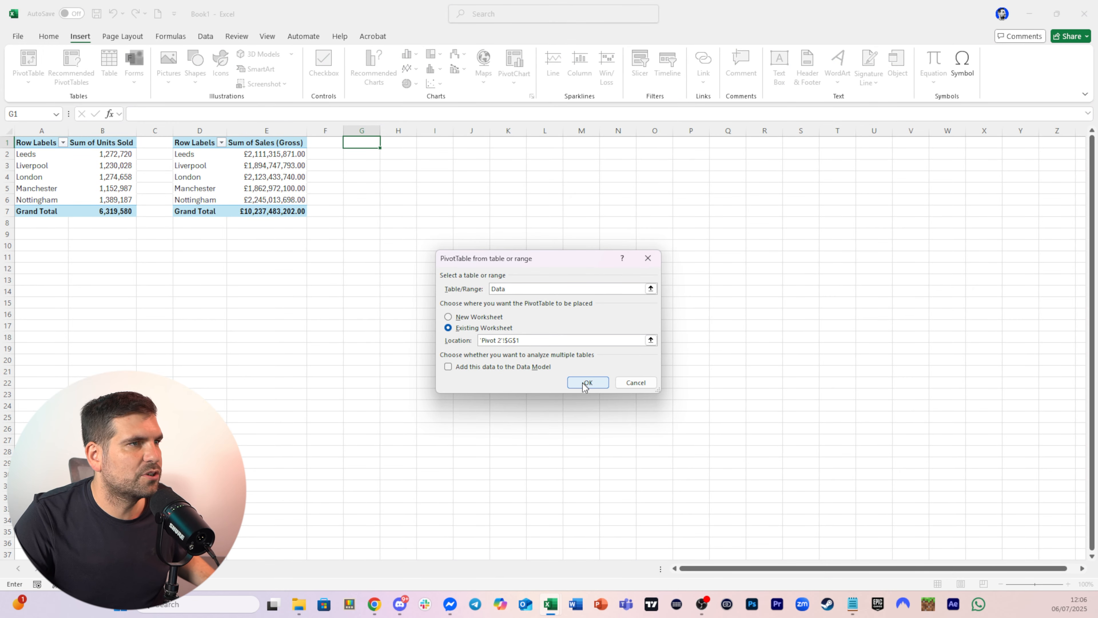
click(583, 382)
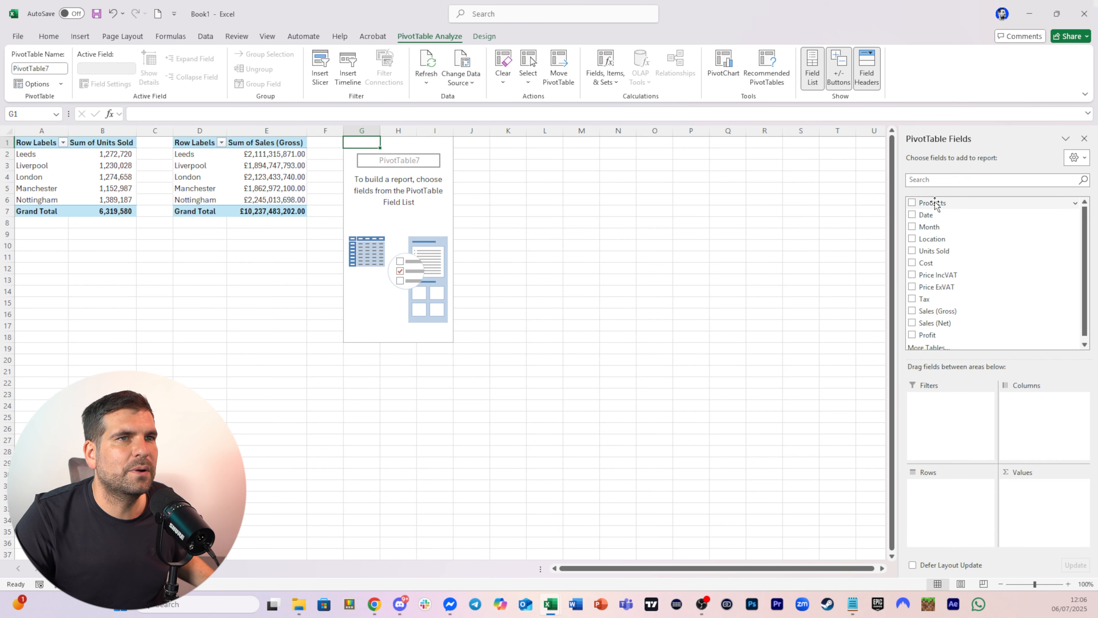
drag(937, 244, 951, 515)
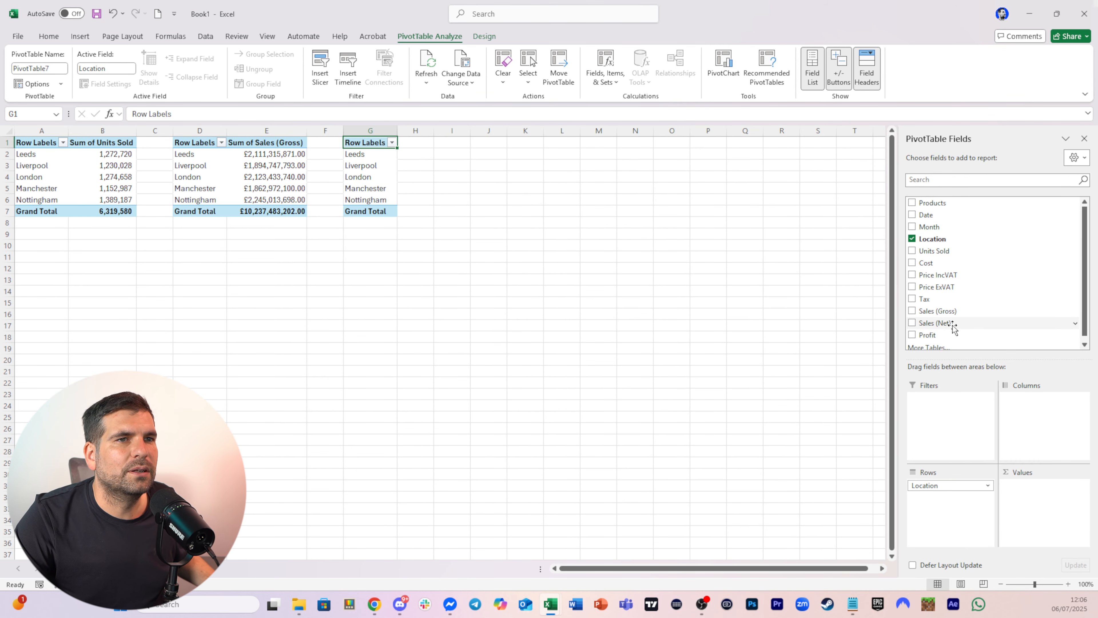
drag(954, 325, 1031, 497)
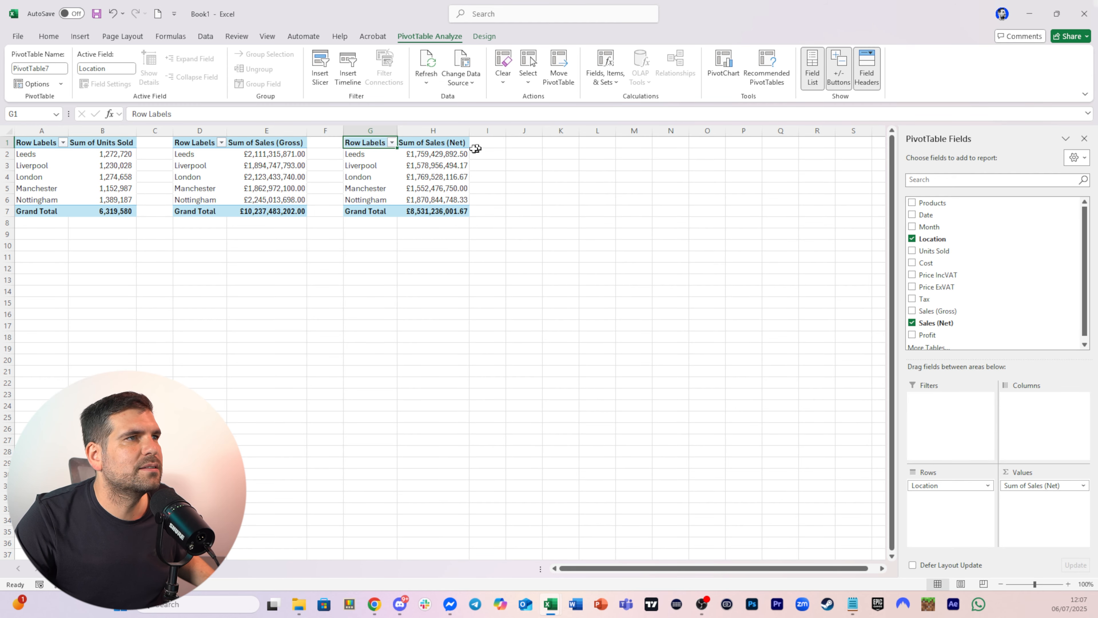
Copy the Sales (Net) PivotTable to J1 and swap its value field from Sales (Net) to Profit
drag(370, 143, 449, 212)
key(ctrl+c)
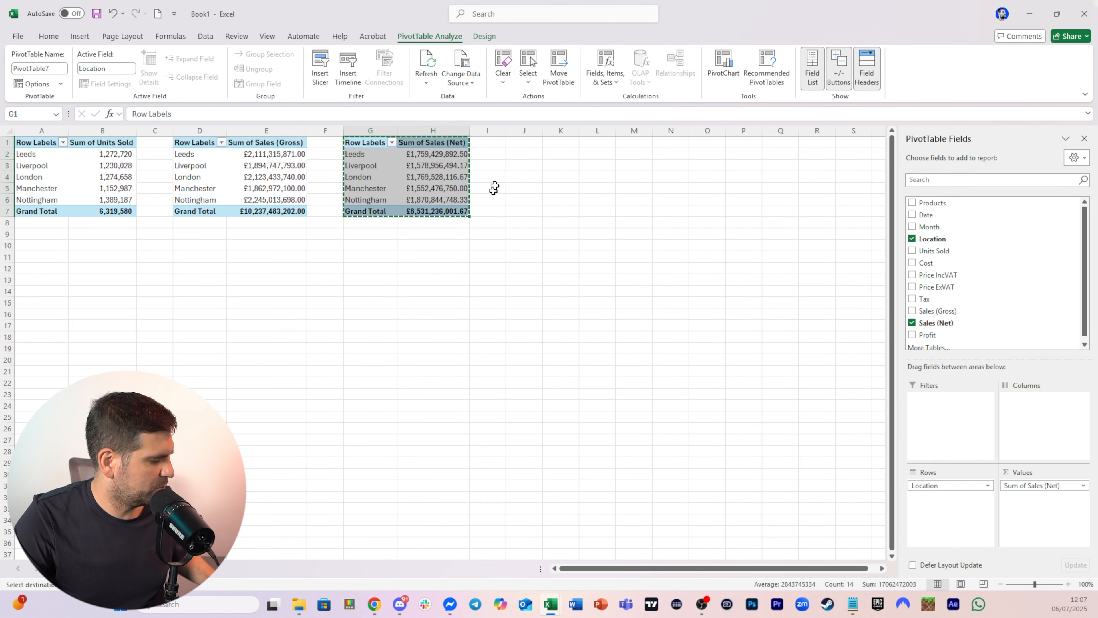
click(523, 137)
key(ctrl+v)
click(560, 166)
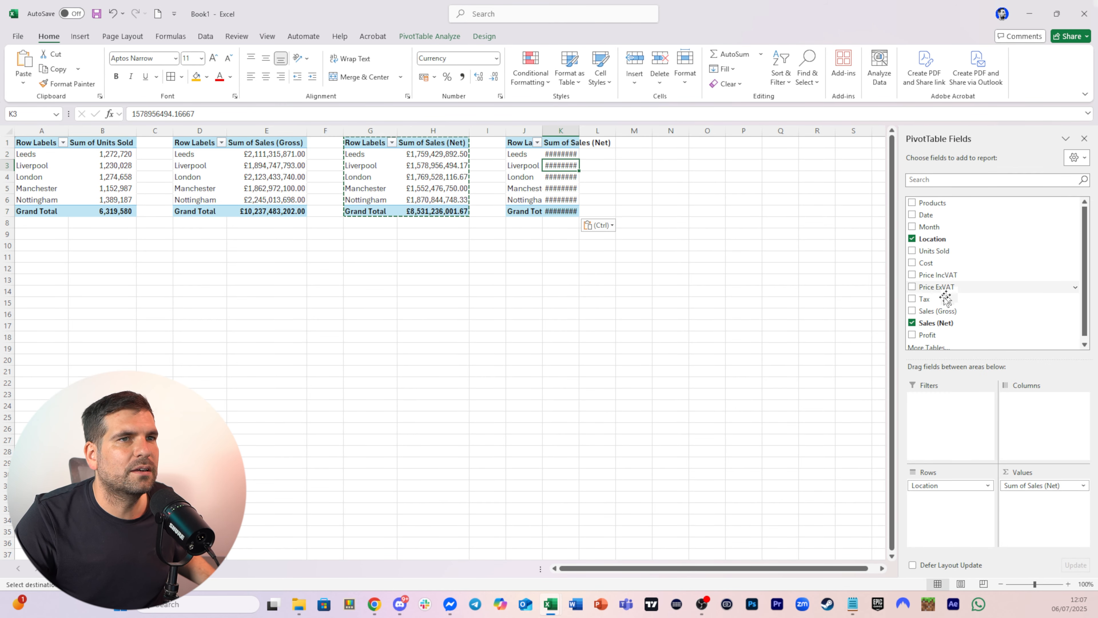
click(912, 322)
click(912, 335)
click(674, 154)
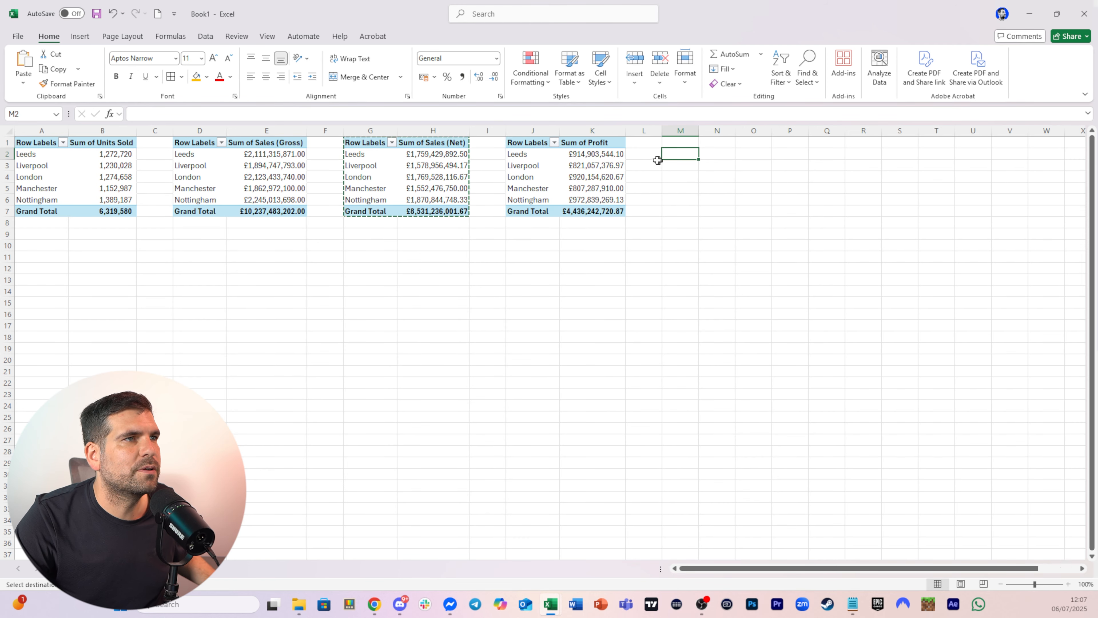
key(Escape)
click(680, 199)
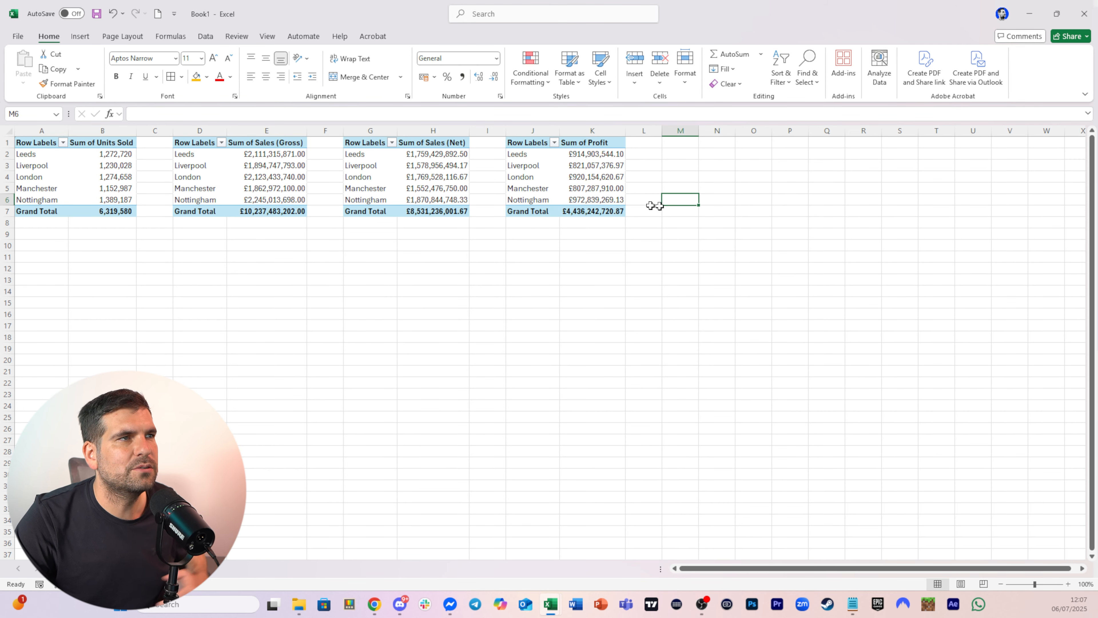
Insert a clustered column PivotChart for the Units Sold by location PivotTable and move it below the tables
click(91, 188)
click(89, 37)
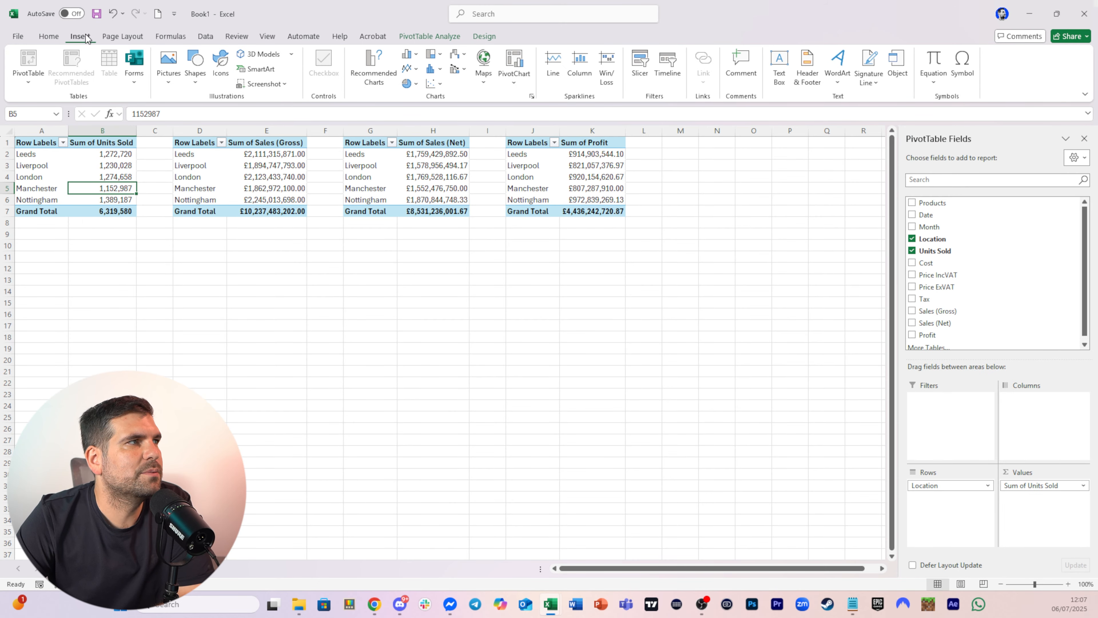
click(514, 63)
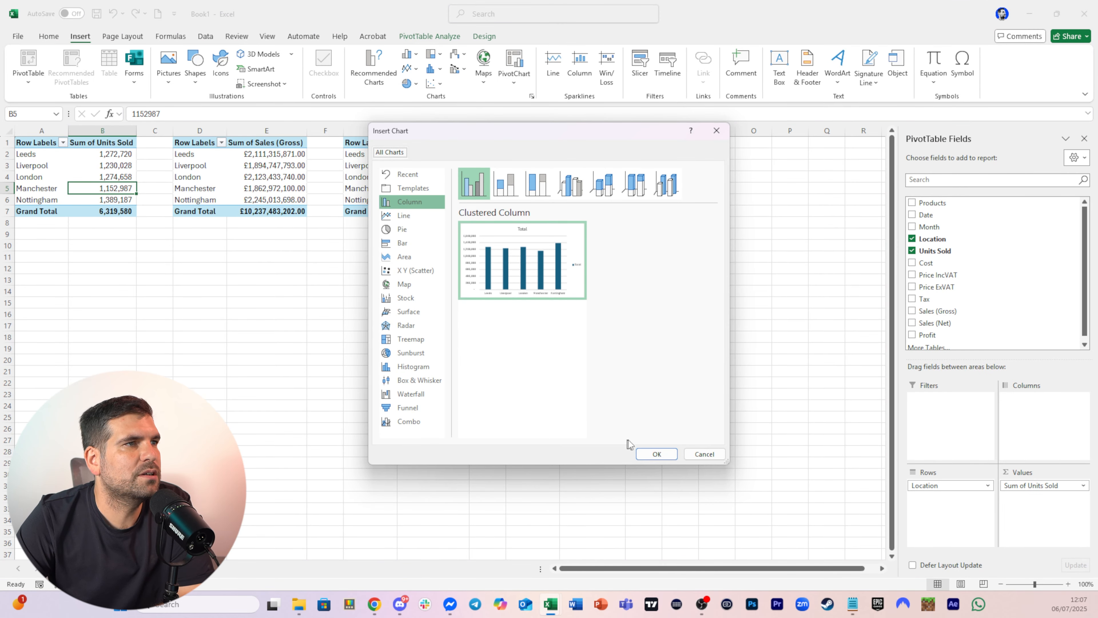
click(656, 454)
drag(484, 282, 190, 325)
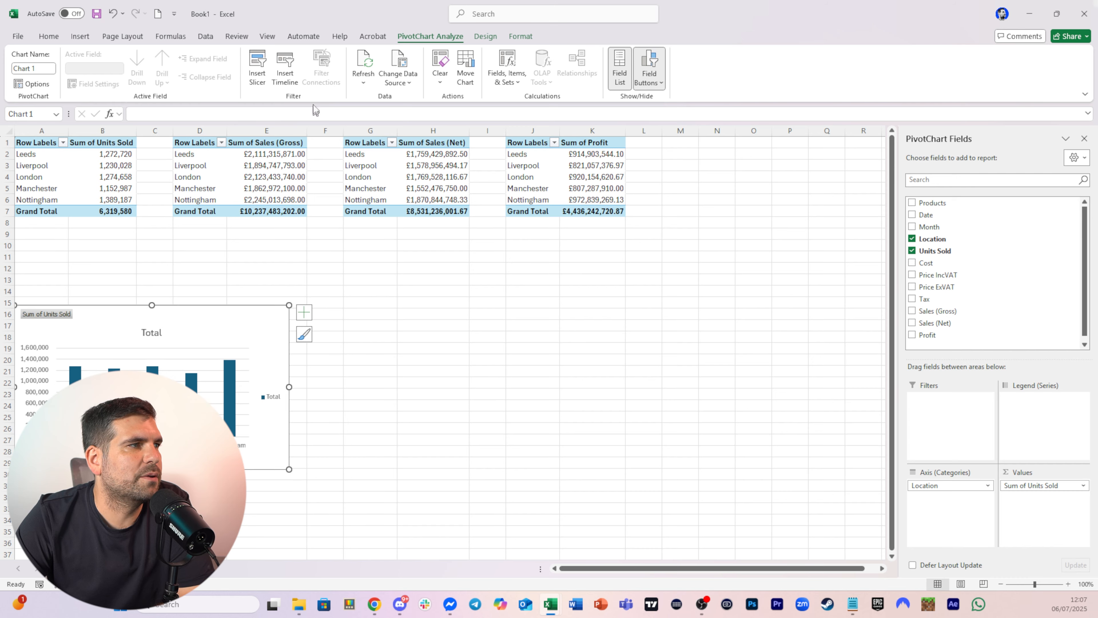
Insert a clustered column PivotChart for the Sales (Gross) PivotTable and place it overlapping beside the first chart
click(258, 174)
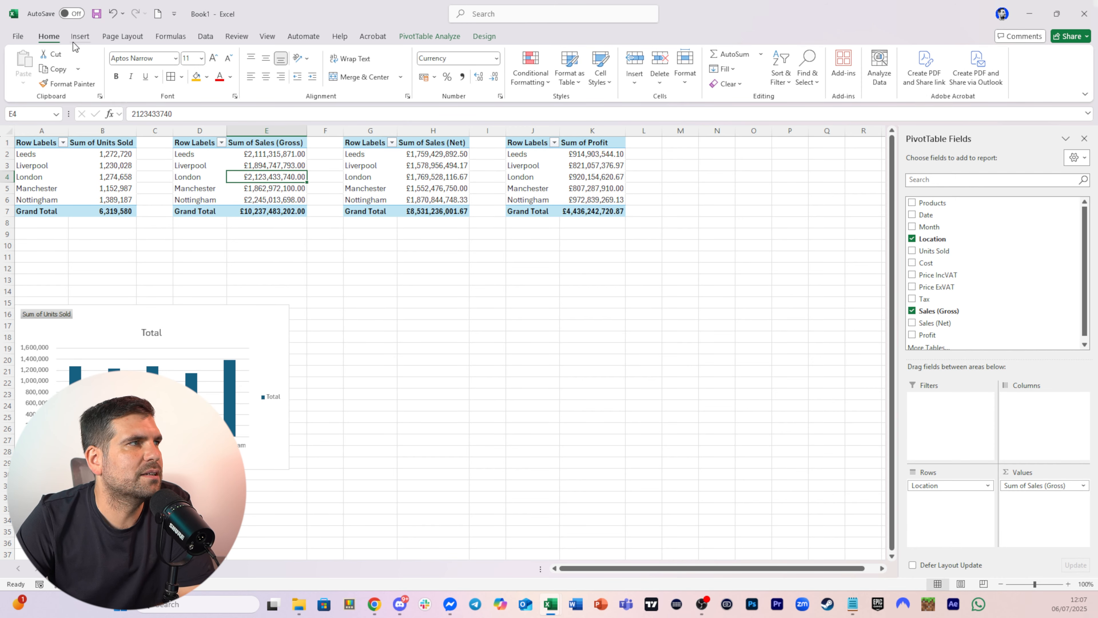
click(81, 36)
click(514, 65)
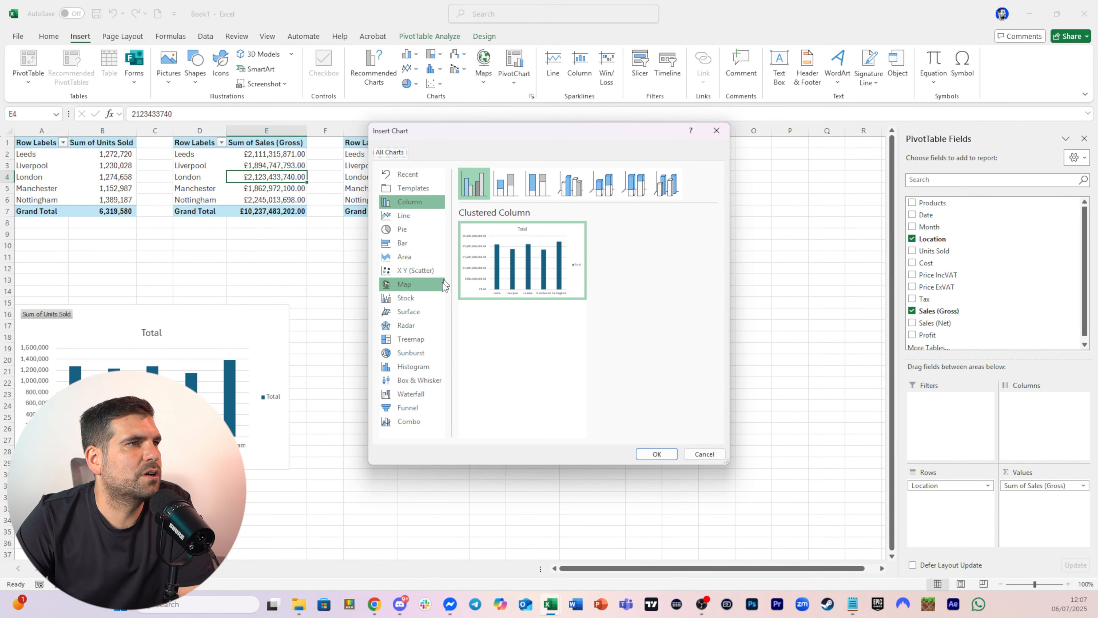
click(656, 453)
drag(486, 270, 363, 341)
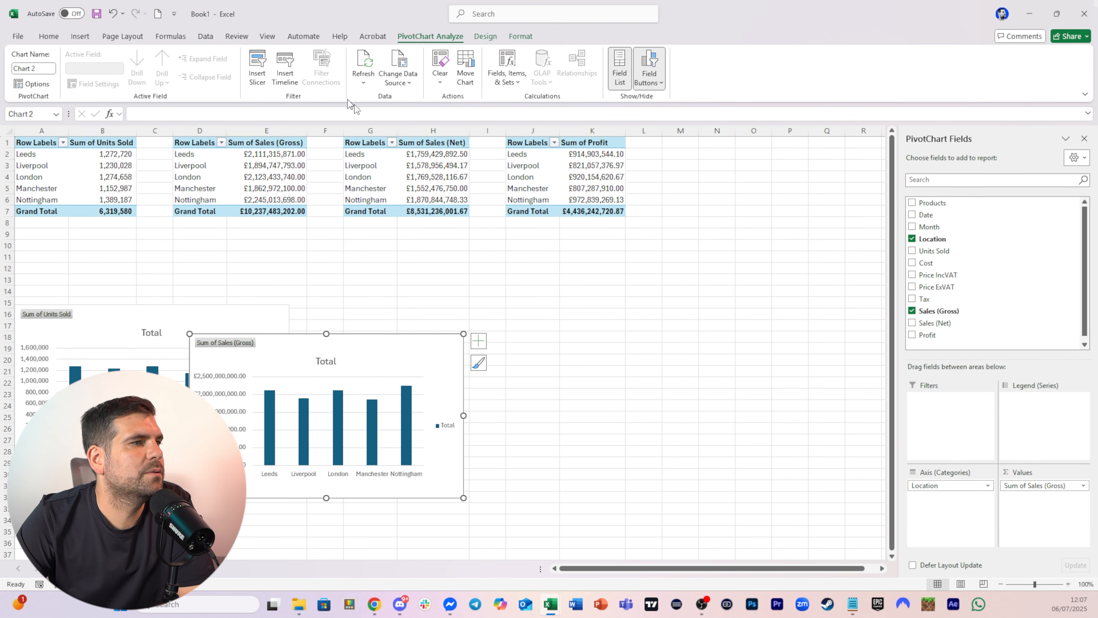
Insert a clustered column PivotChart for the Sales (Net) PivotTable and place it next to the Sales (Gross) chart
click(407, 164)
click(80, 36)
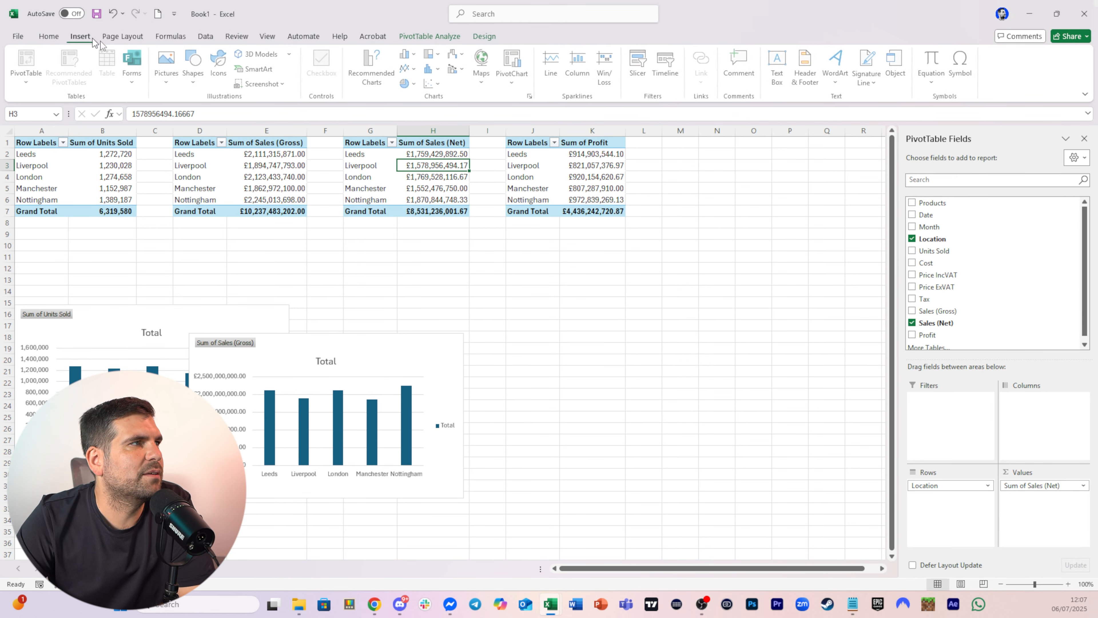
click(515, 62)
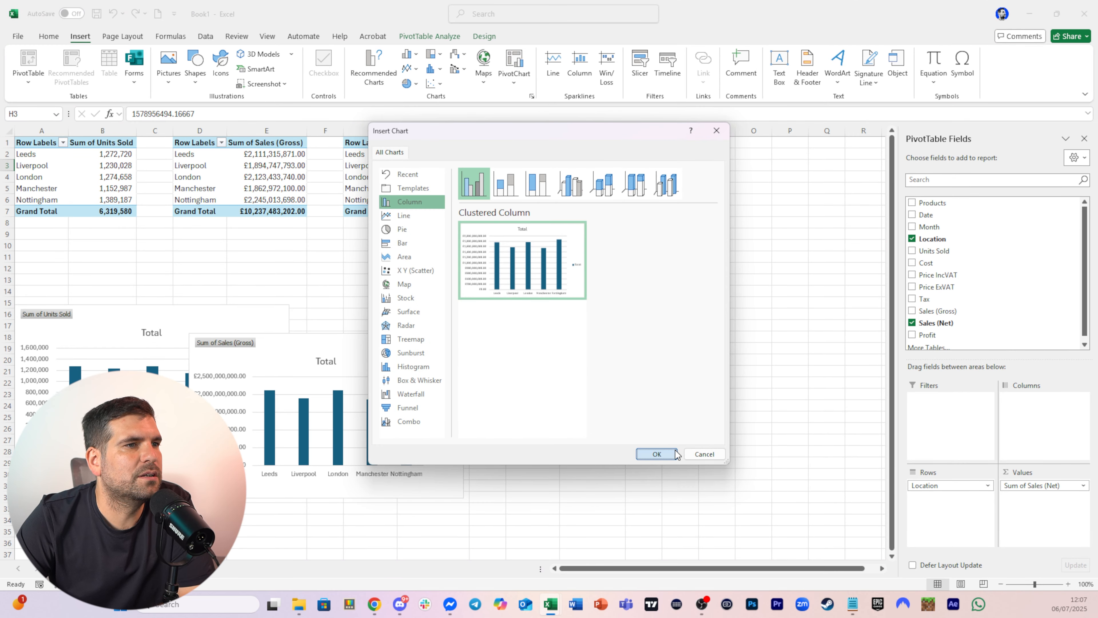
click(656, 453)
drag(525, 296, 549, 390)
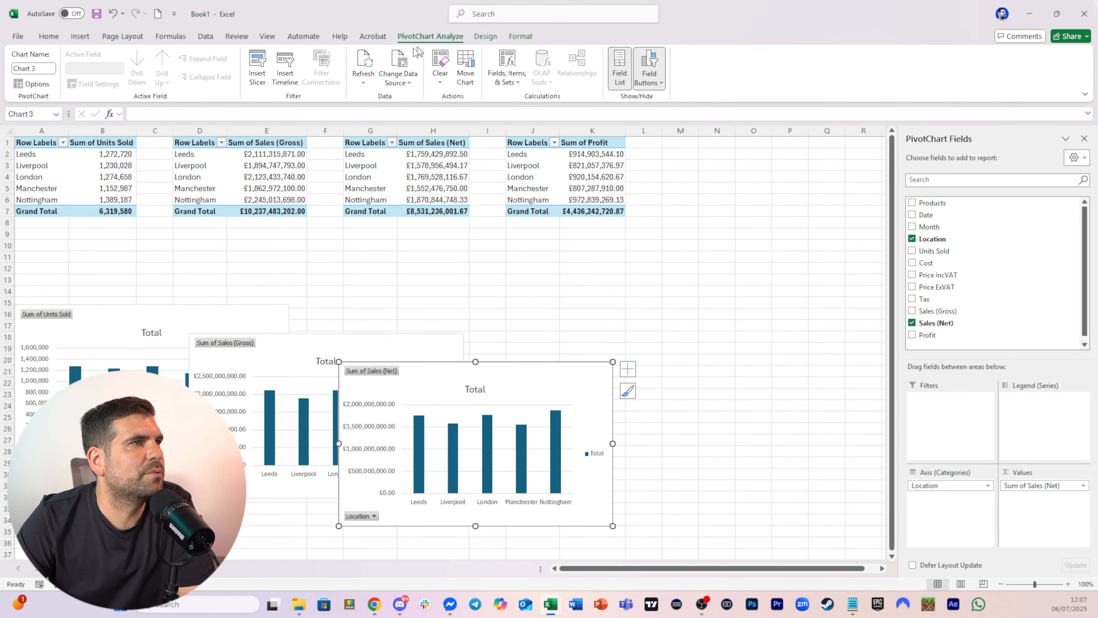
Insert a clustered column PivotChart for the Profit PivotTable and move it to the right of the other charts
click(556, 171)
click(590, 168)
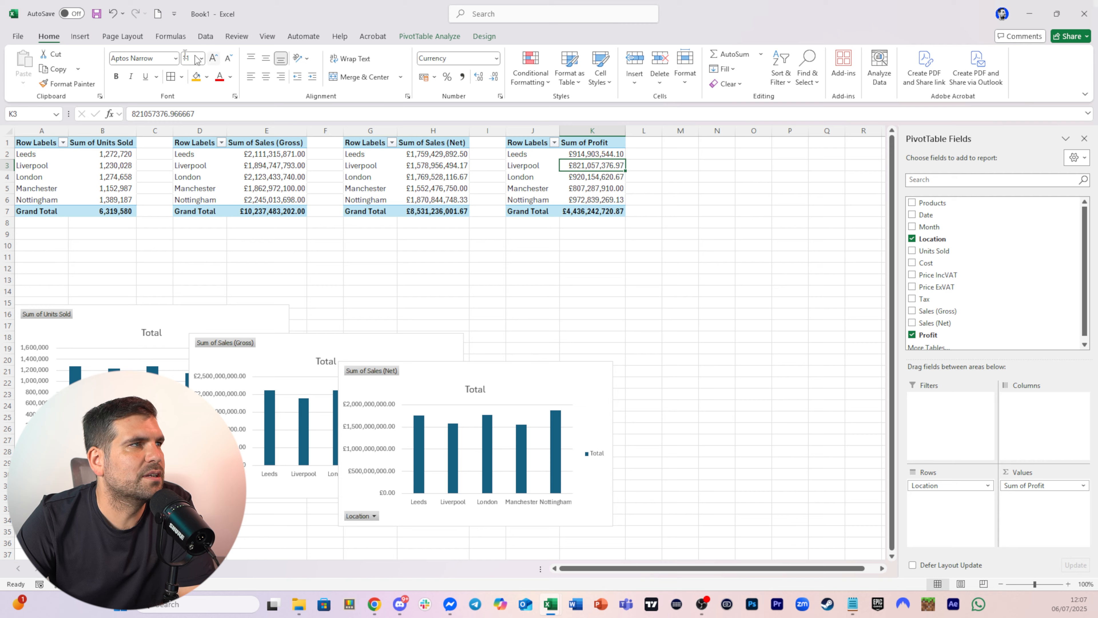
click(79, 37)
click(514, 64)
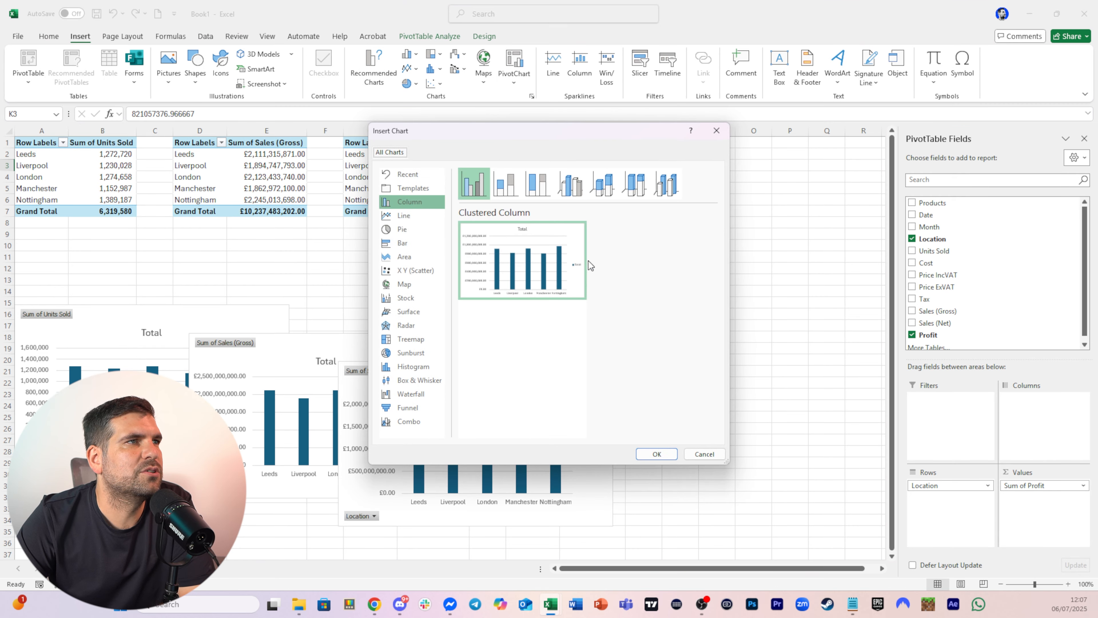
click(656, 454)
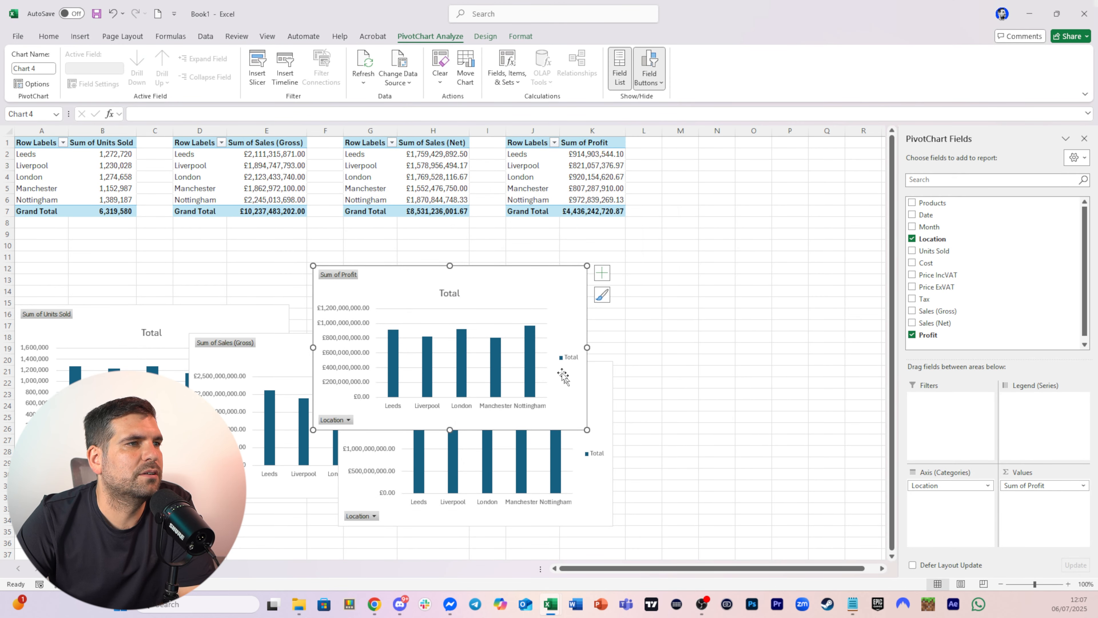
drag(622, 337, 796, 431)
click(717, 315)
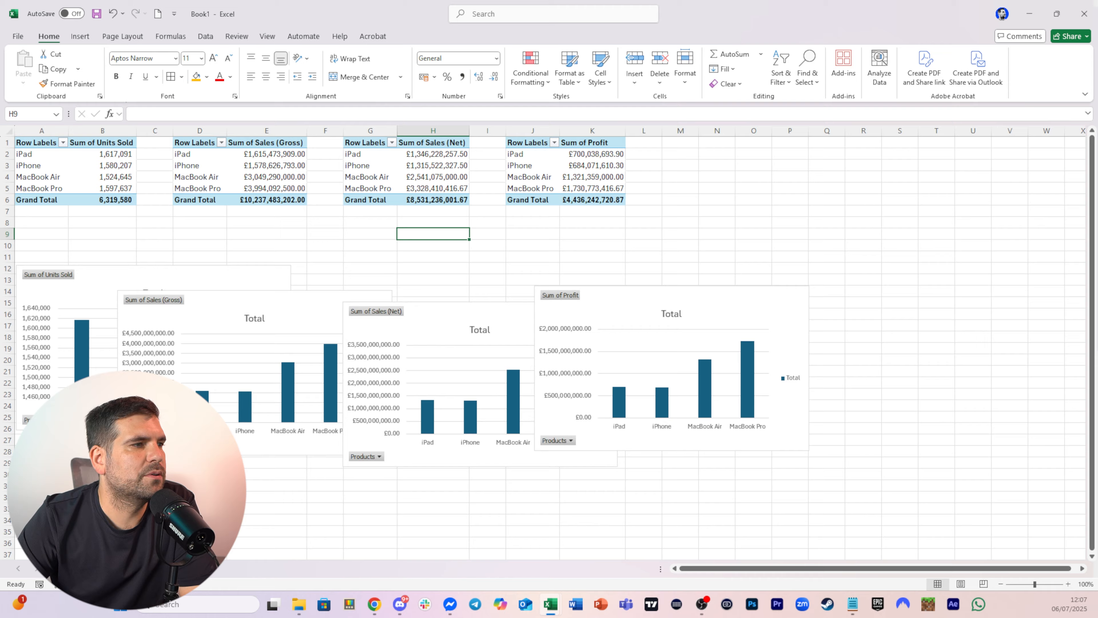
Review the Data table on the next sheet, then return to the products PivotTables sheet
key(ctrl+Page_Down)
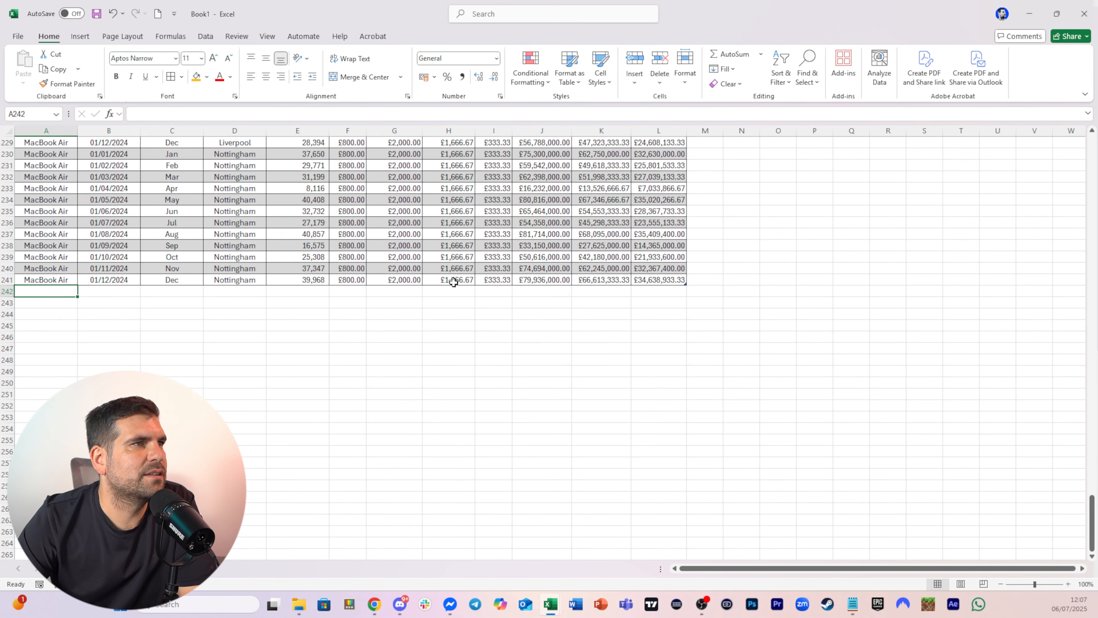
scroll(453, 282, up, 20)
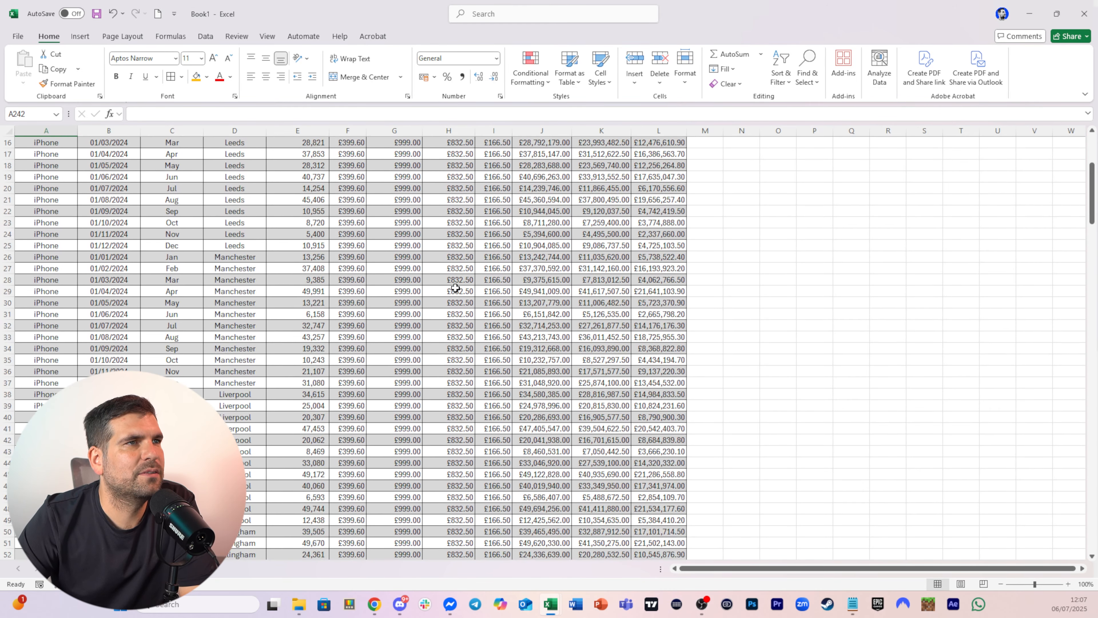
scroll(456, 288, up, 5)
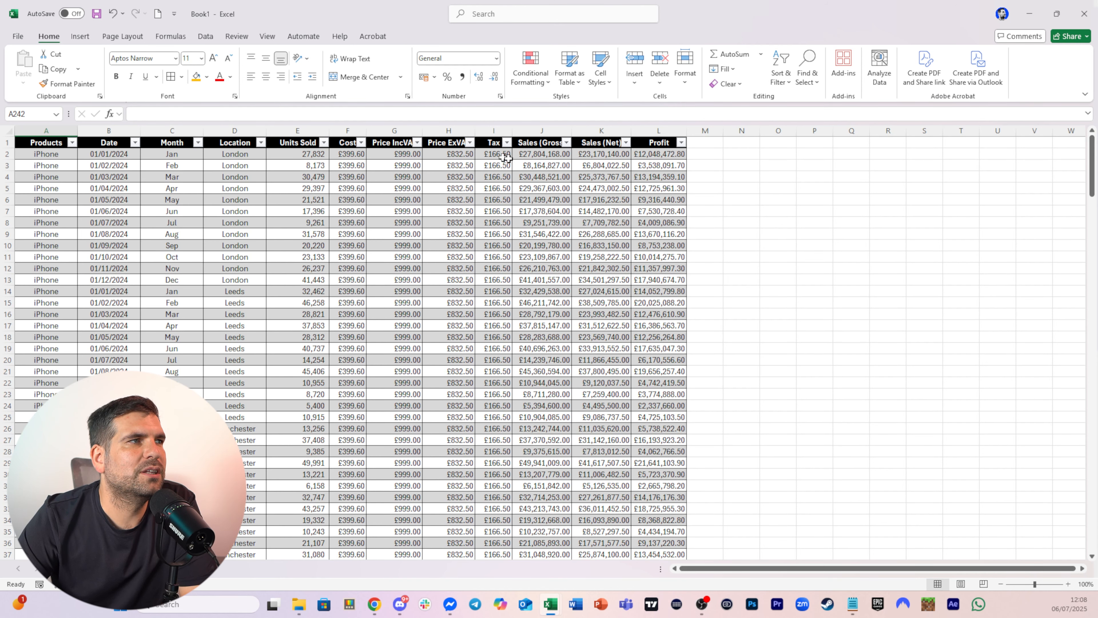
key(ctrl+Page_Down)
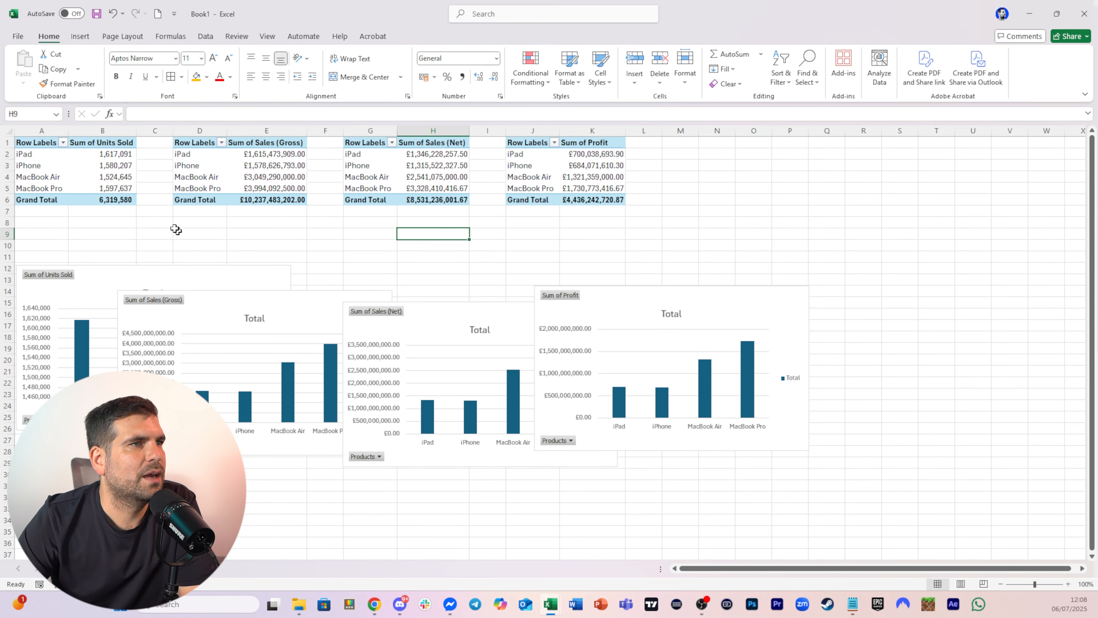
Insert a Month slicer for the products Units Sold PivotTable and place it to the right of the tables
click(116, 177)
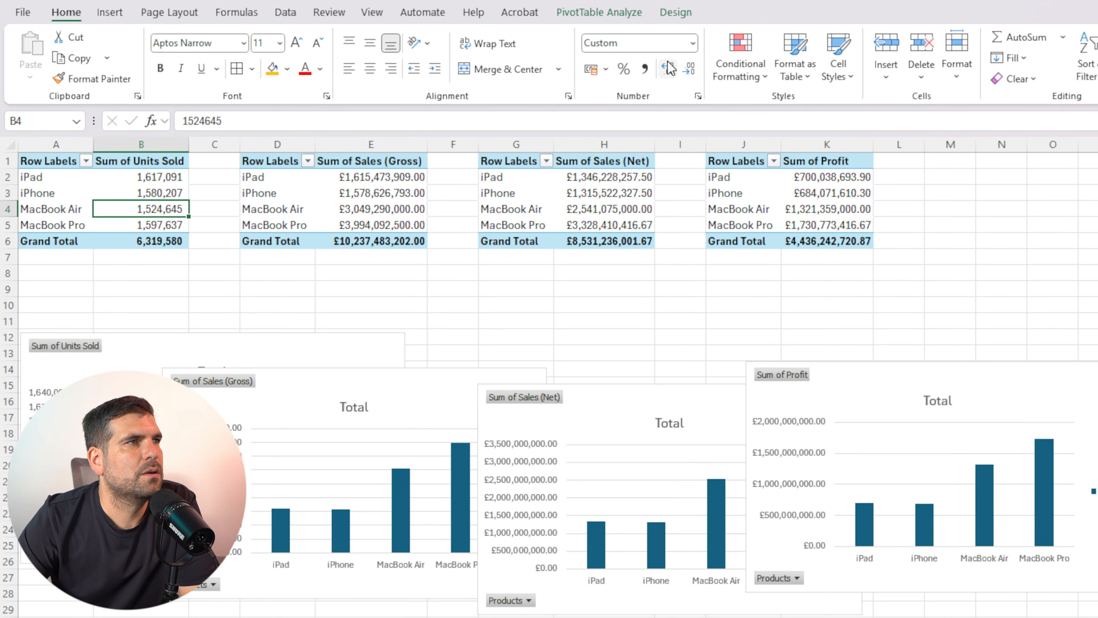
click(613, 19)
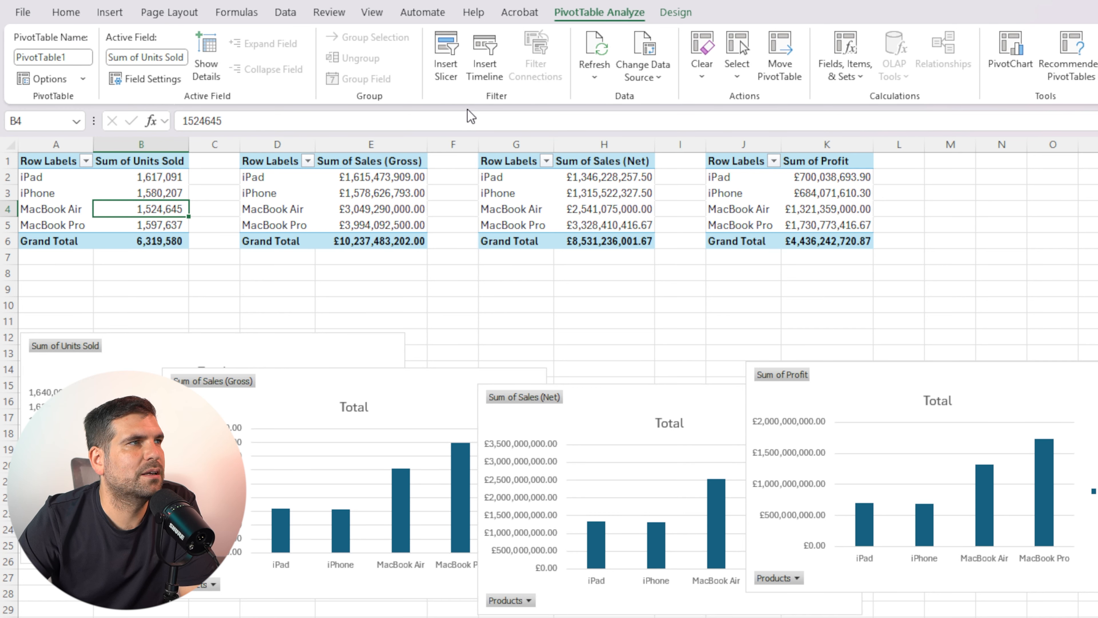
click(446, 55)
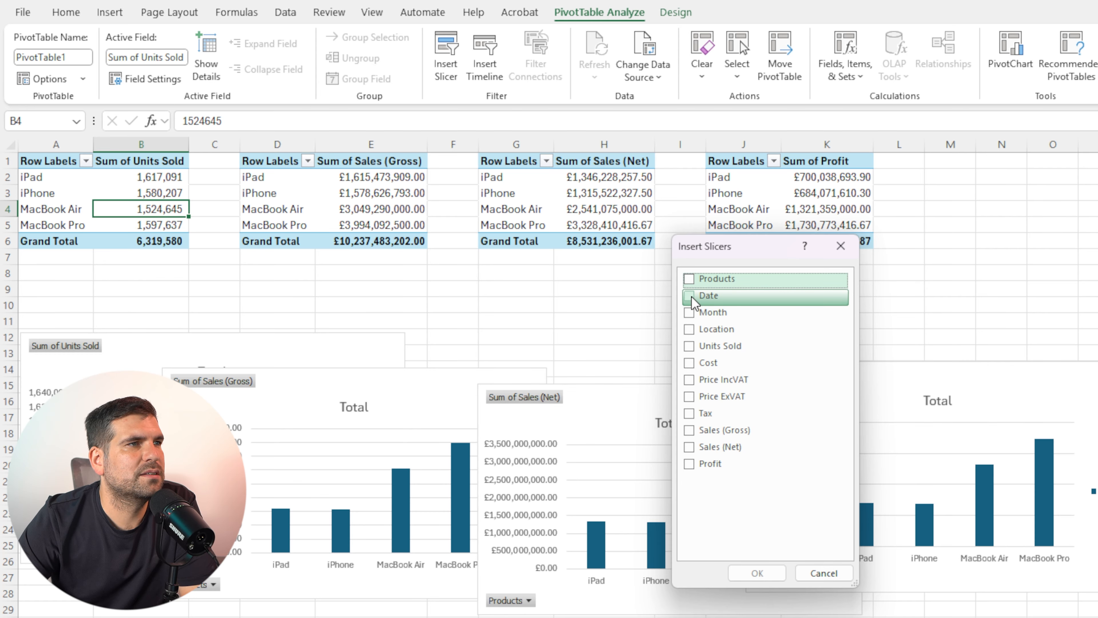
click(689, 313)
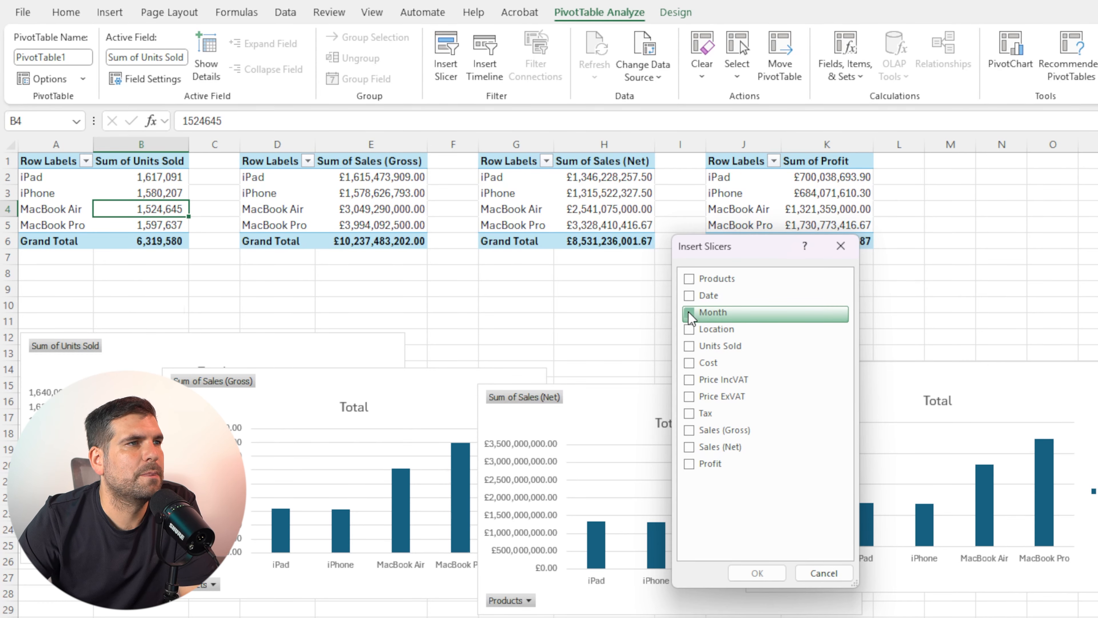
click(765, 574)
drag(632, 362, 1096, 230)
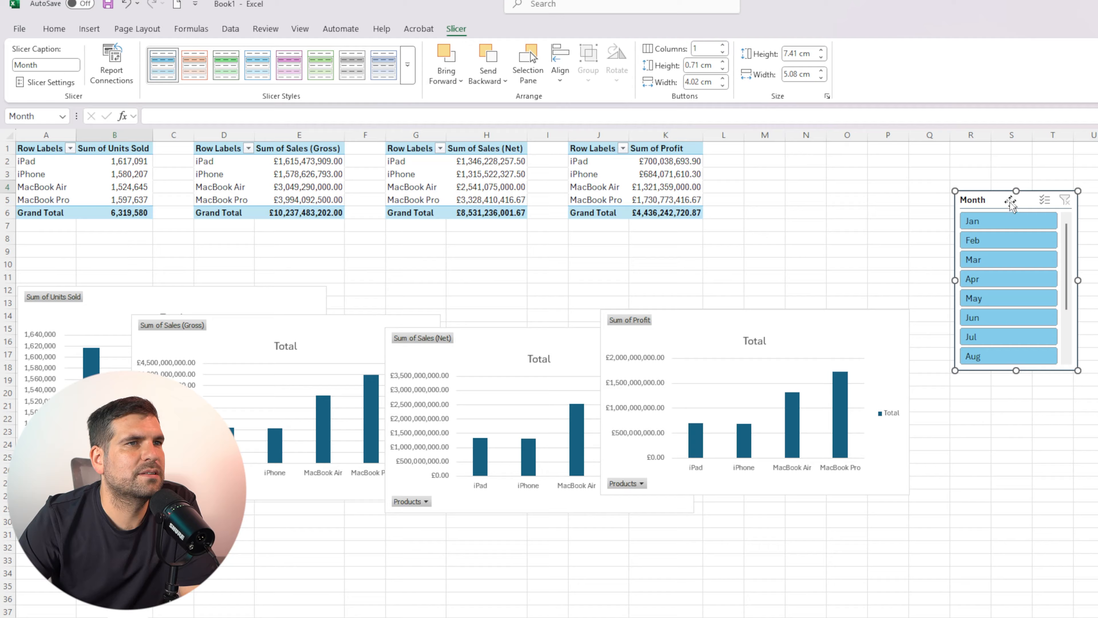
Filter the Month slicer to Jan and nudge the Sales (Gross) PivotChart slightly lower
click(990, 220)
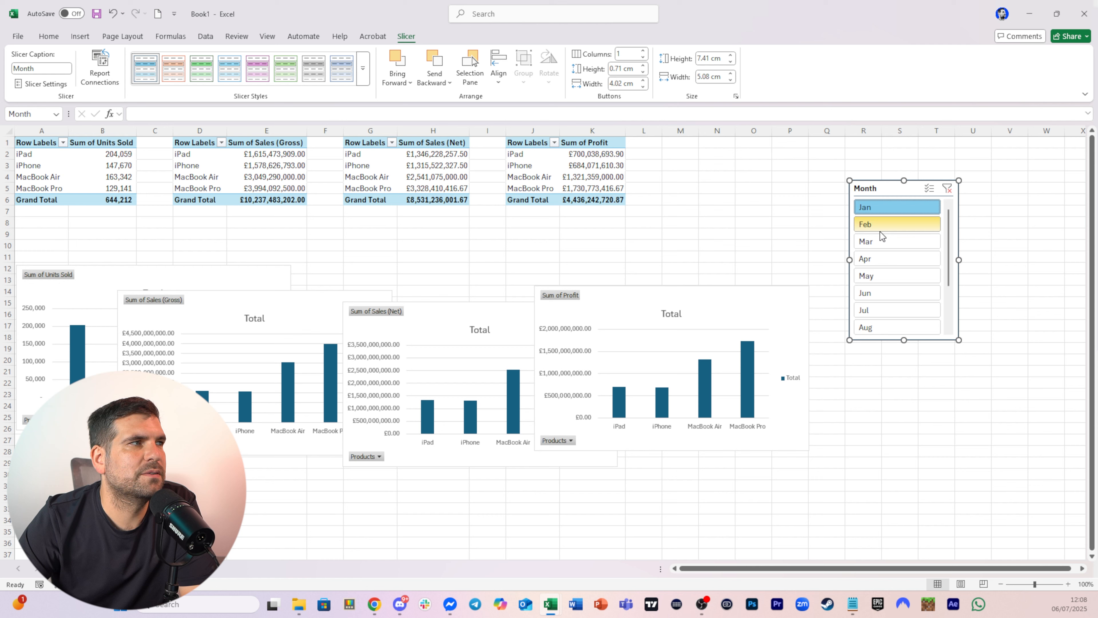
drag(262, 314, 267, 354)
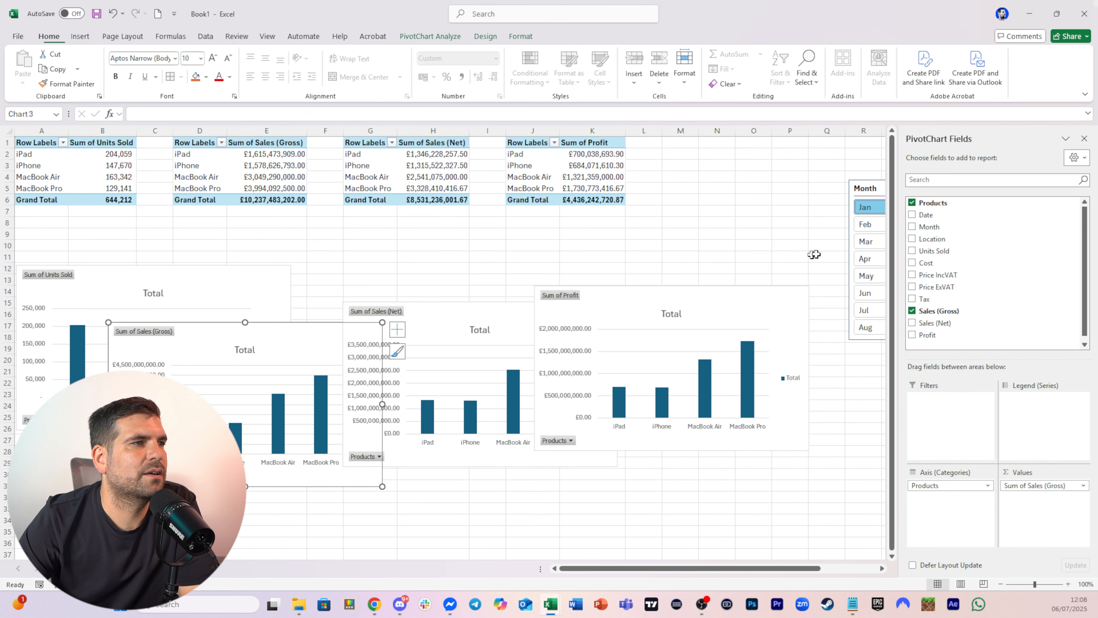
click(871, 200)
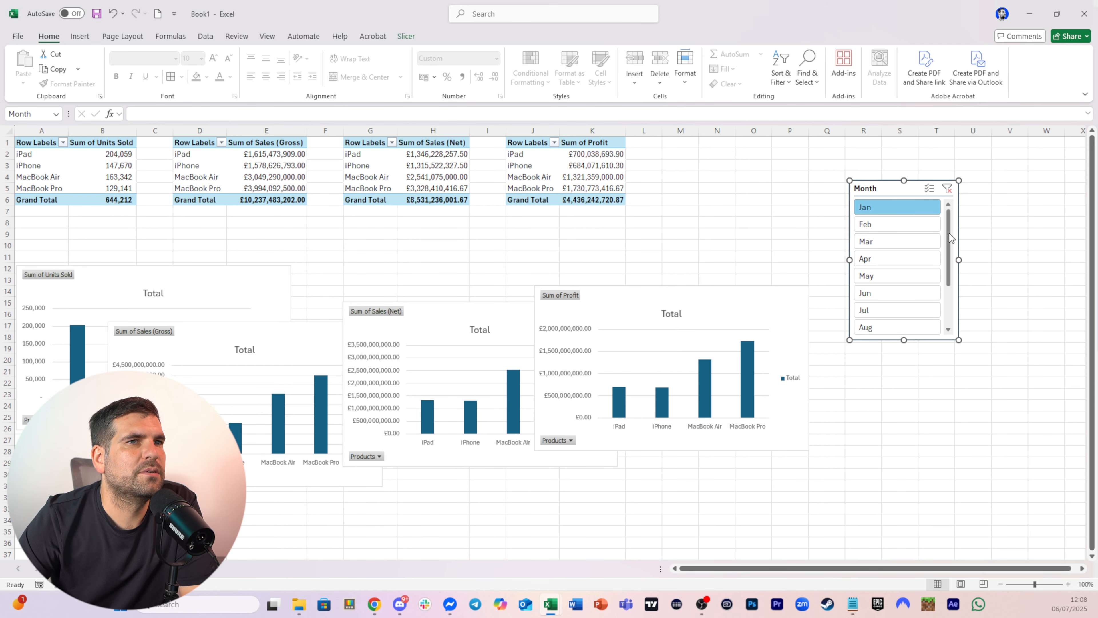
mouse_move(949, 237)
mouse_down()
mouse_move(947, 330)
mouse_move(948, 234)
mouse_up()
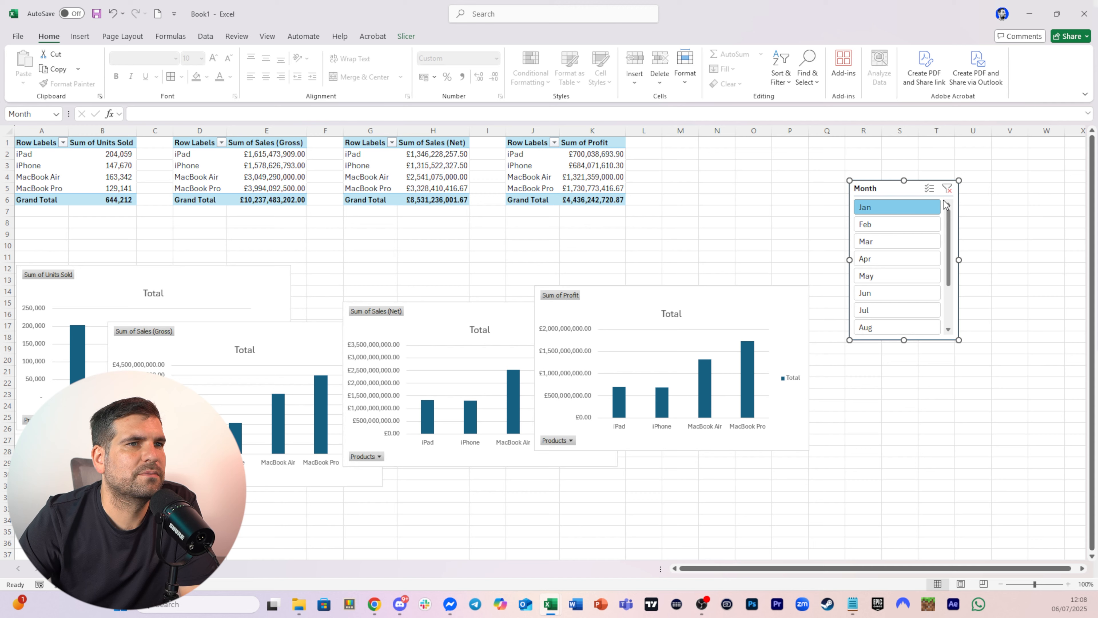
click(774, 215)
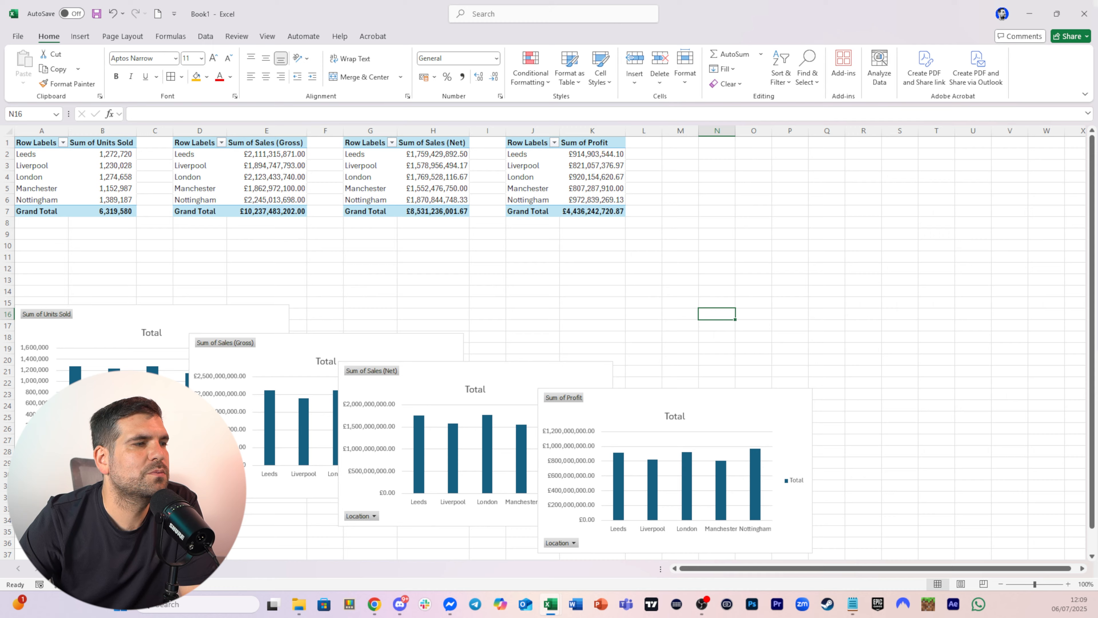
Add a new worksheet named Dashboard, then return to the products PivotTables sheet
click(142, 569)
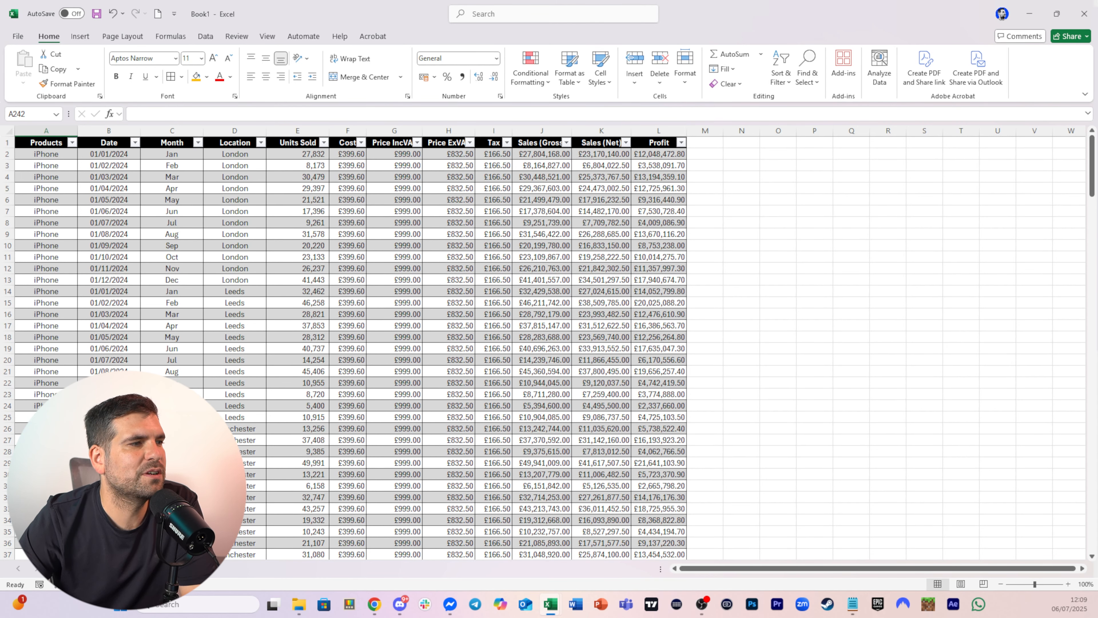
key(ctrl+Page_Down)
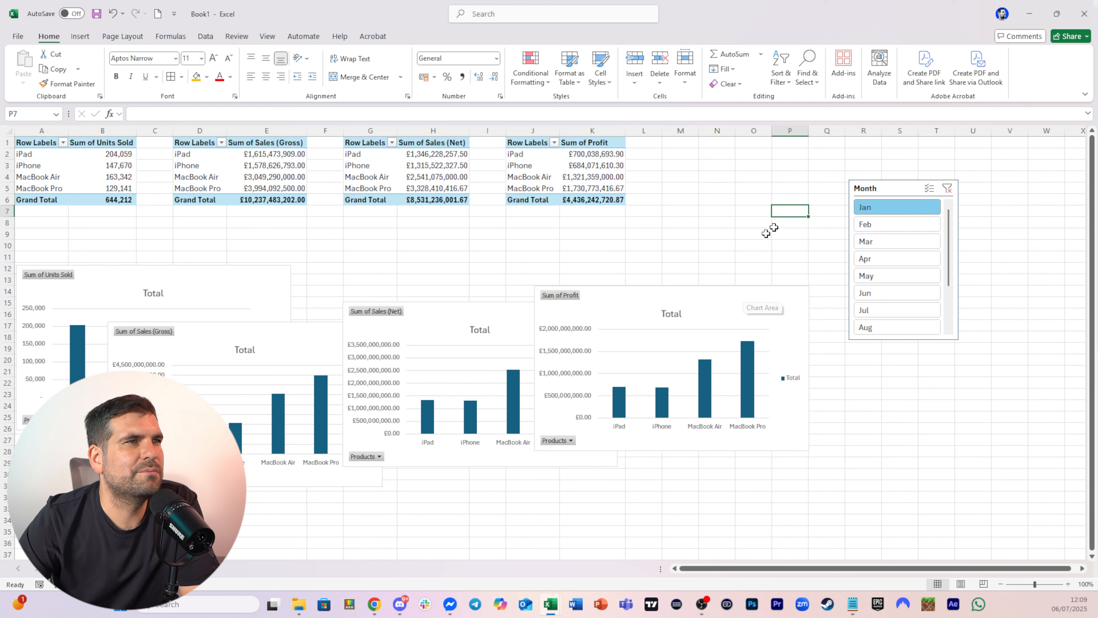
mouse_move(477, 409)
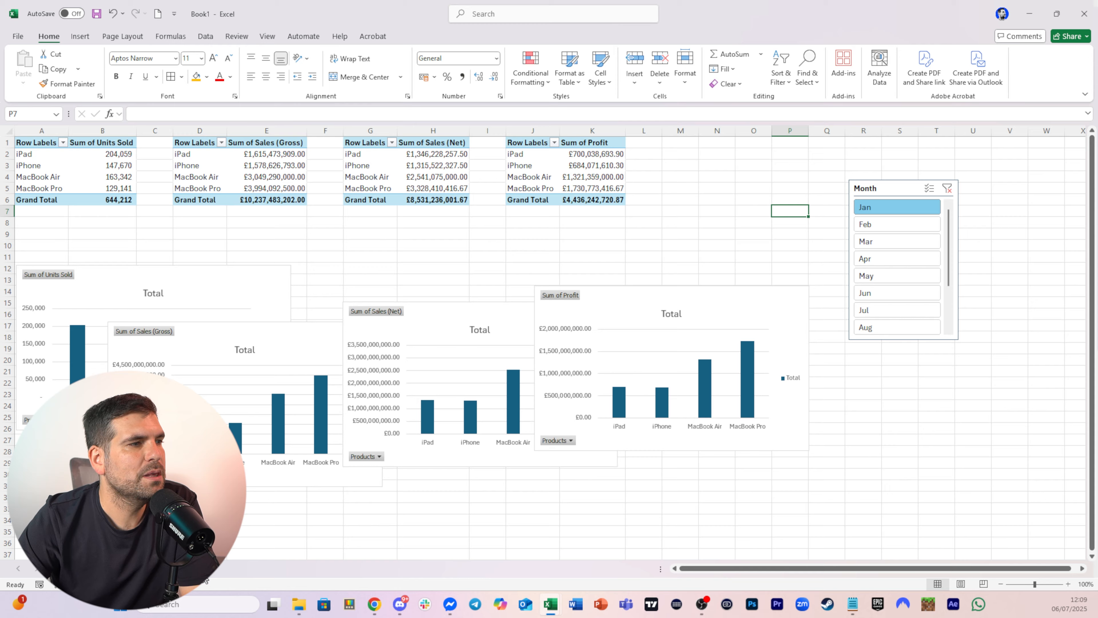
click(221, 572)
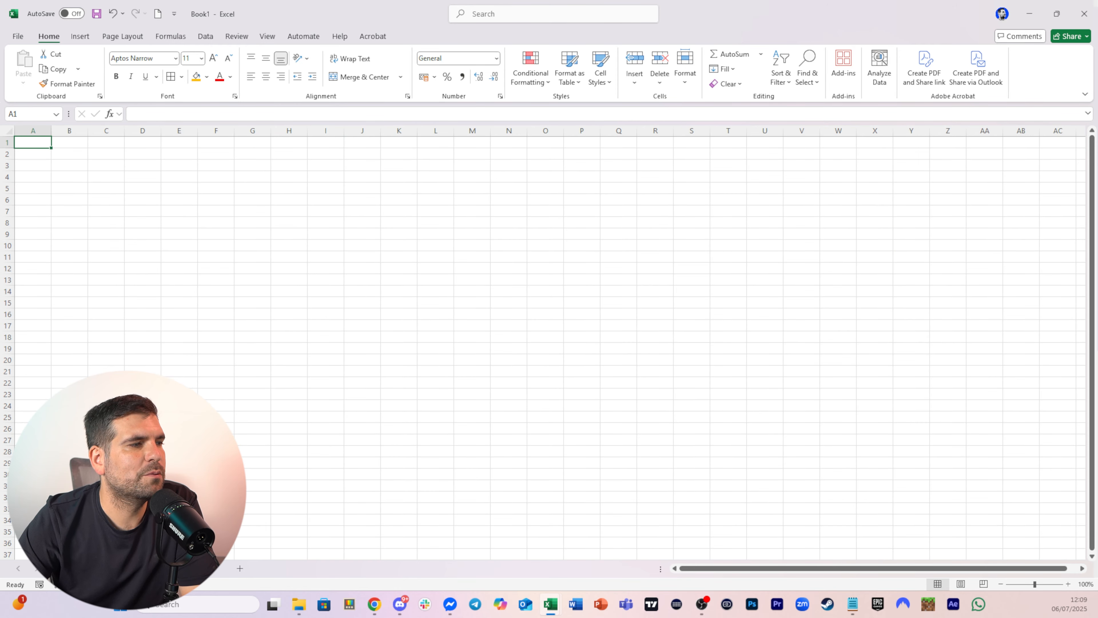
double_click(204, 568)
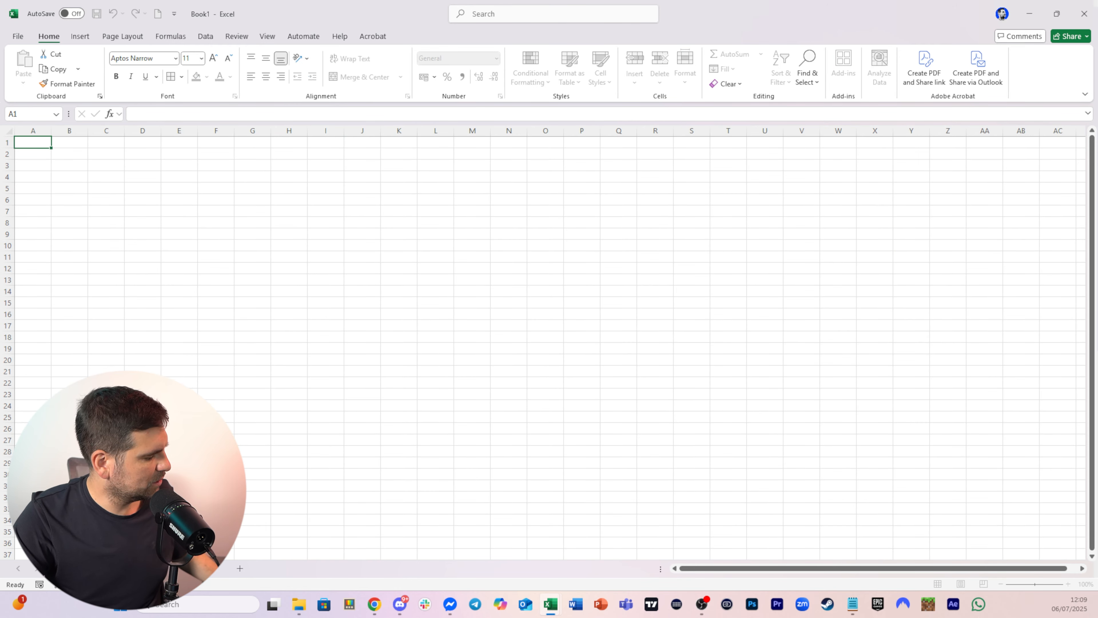
text(Dashboard)
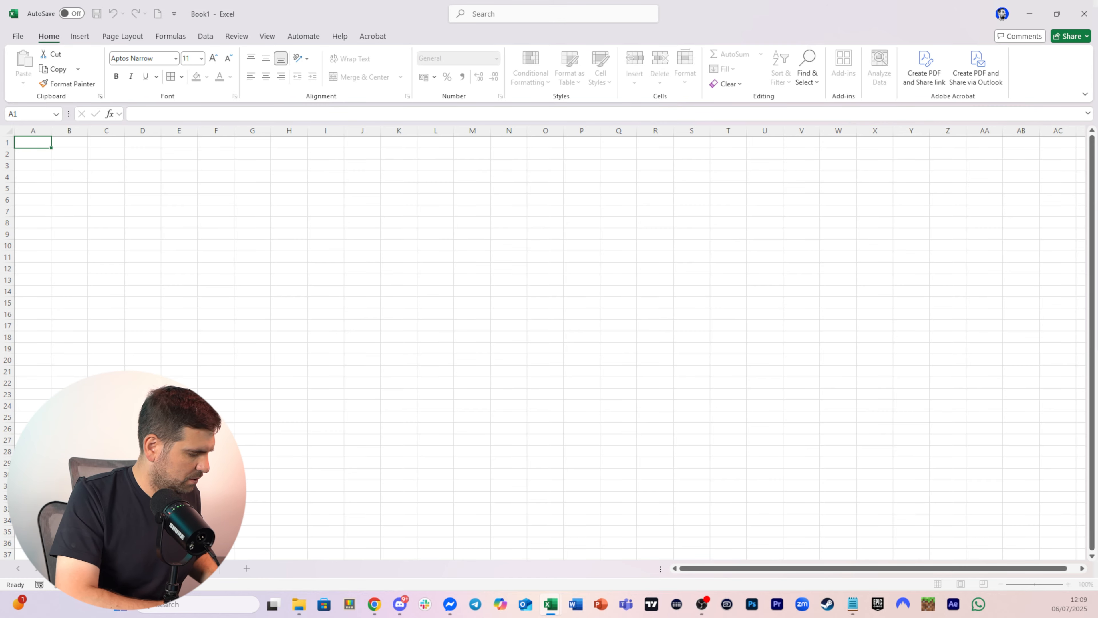
key(Return)
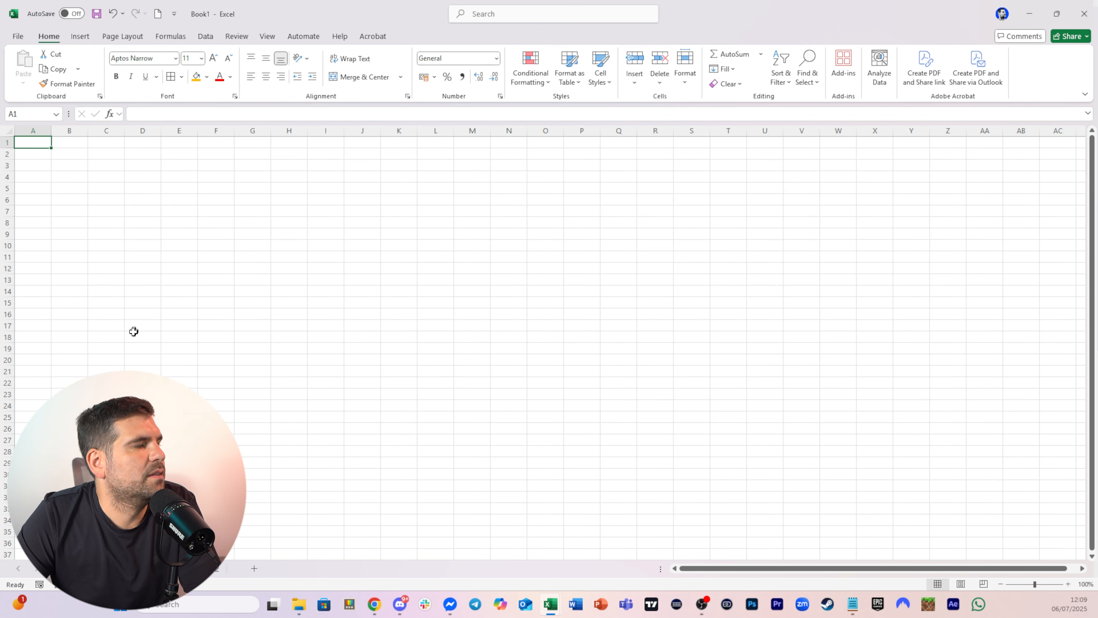
click(125, 569)
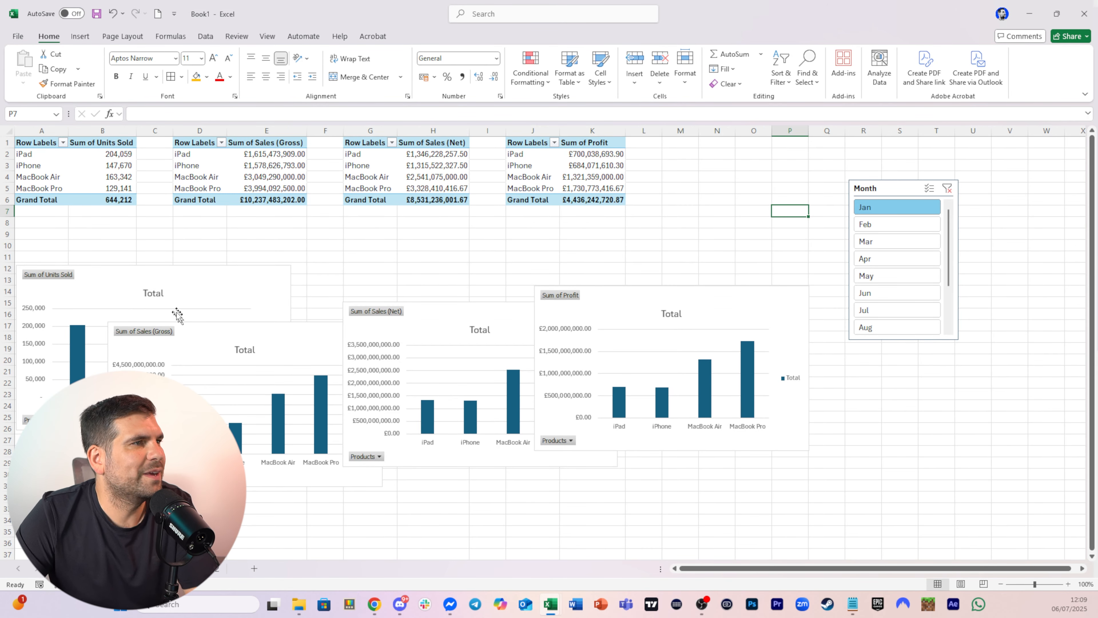
Move the four product PivotCharts and the Month slicer from the products PivotTables sheet onto the Dashboard sheet
click(174, 280)
ctrl+click(313, 354)
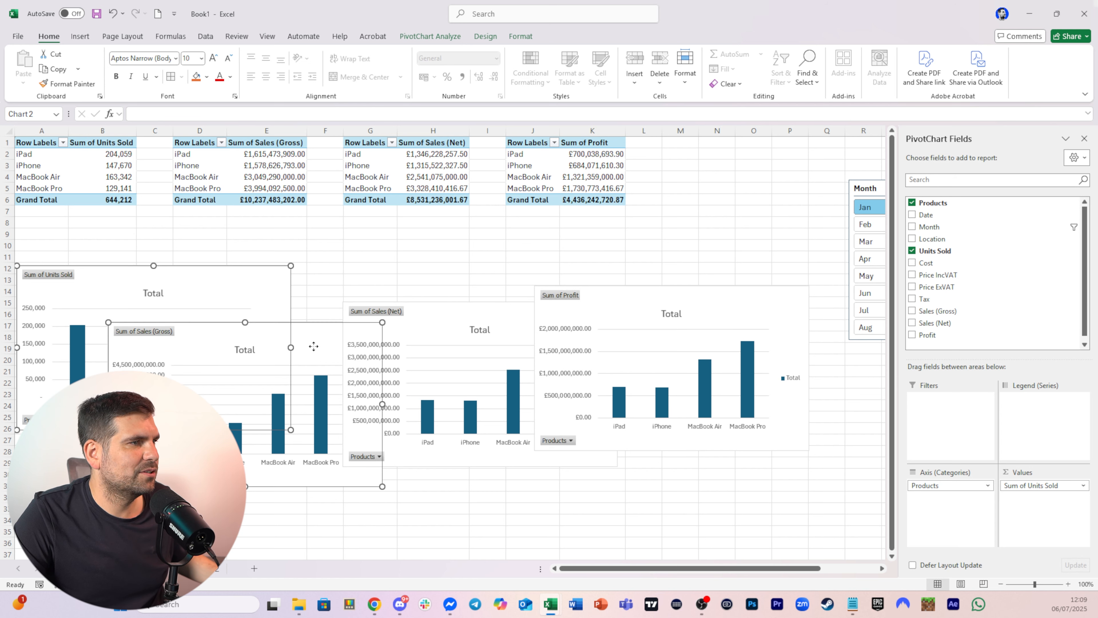
ctrl+click(427, 322)
ctrl+click(658, 302)
ctrl+click(899, 188)
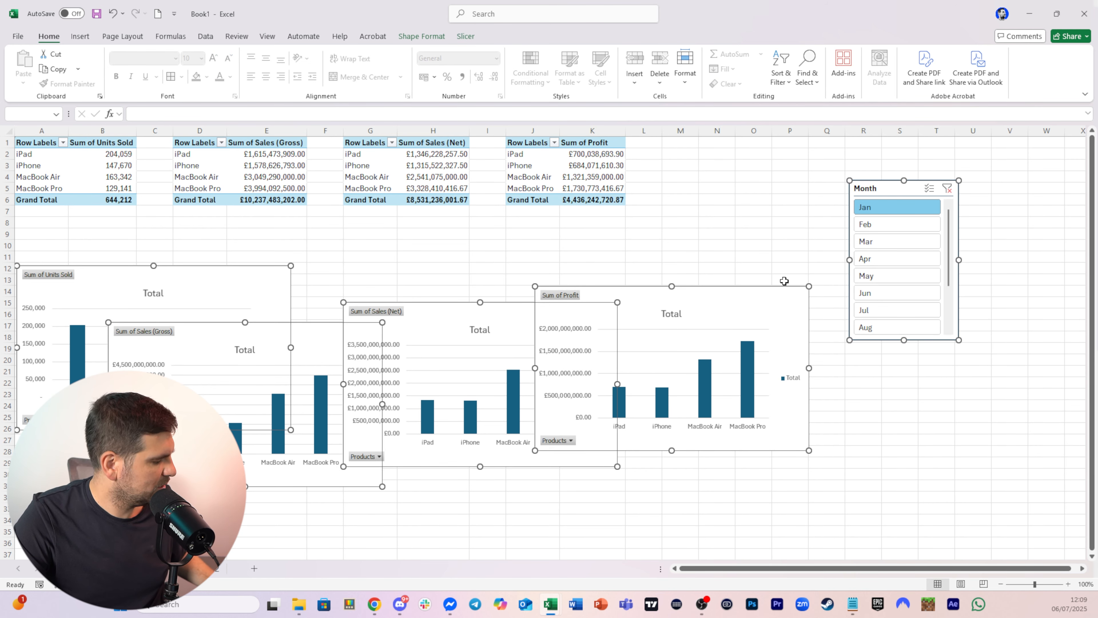
key(Delete)
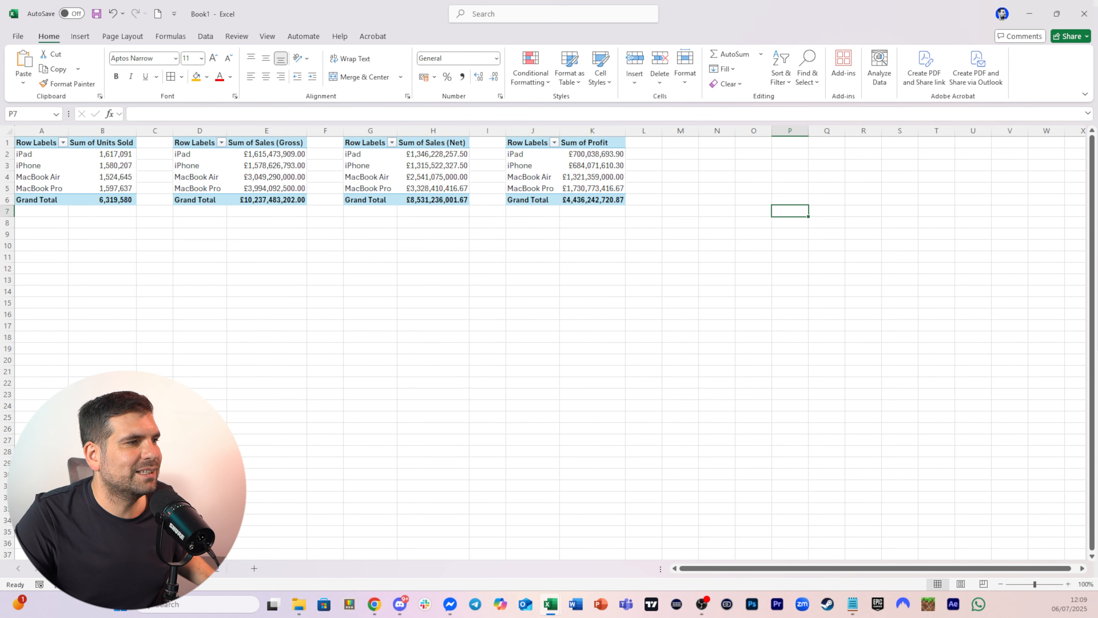
key(ctrl+Page_Down)
key(ctrl+v)
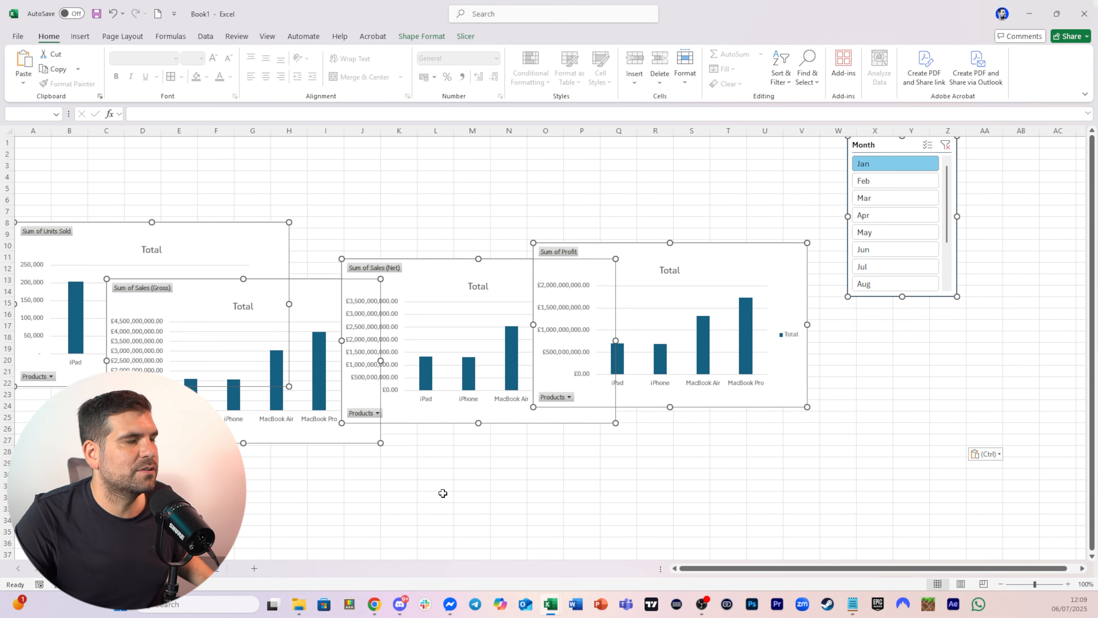
Move the four location PivotCharts from the location PivotTables sheet onto the Dashboard sheet
click(432, 496)
click(212, 572)
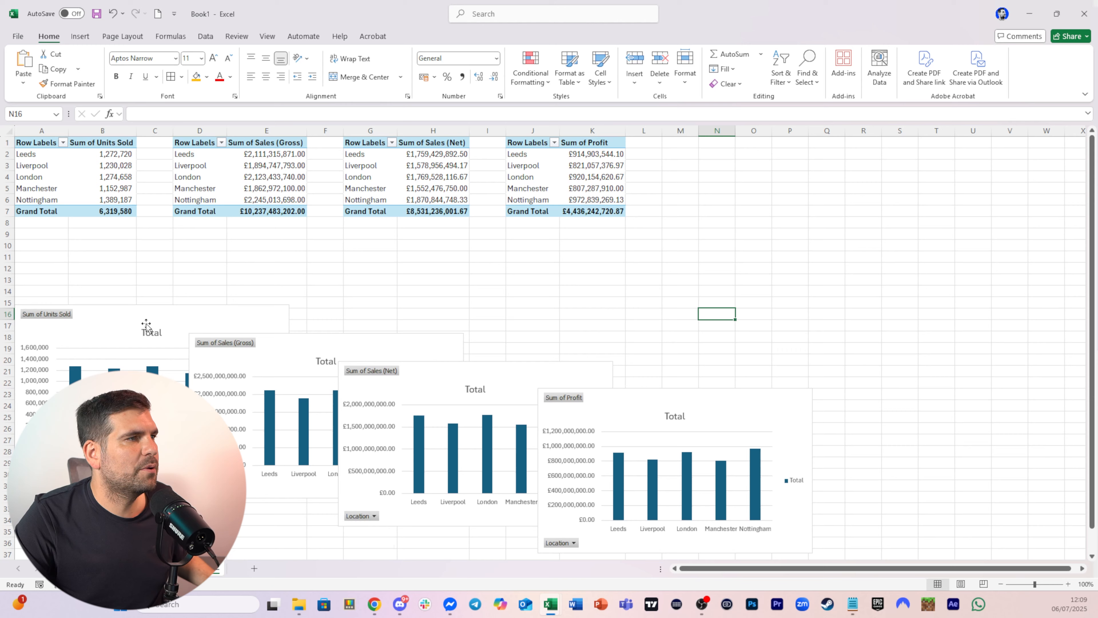
click(277, 348)
ctrl+click(402, 350)
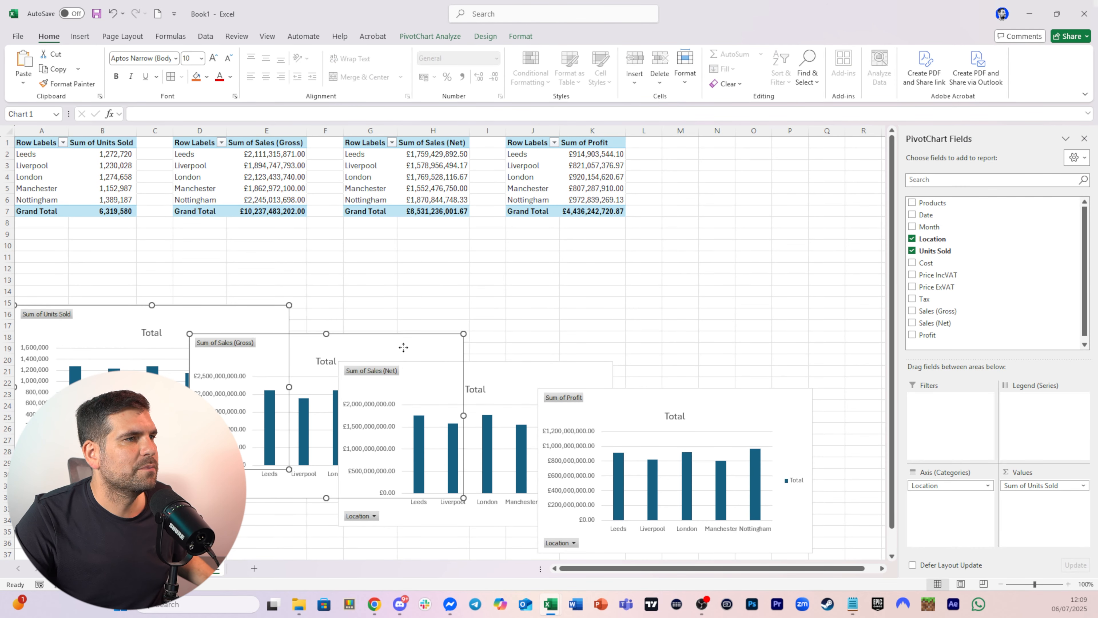
ctrl+click(501, 369)
ctrl+click(724, 397)
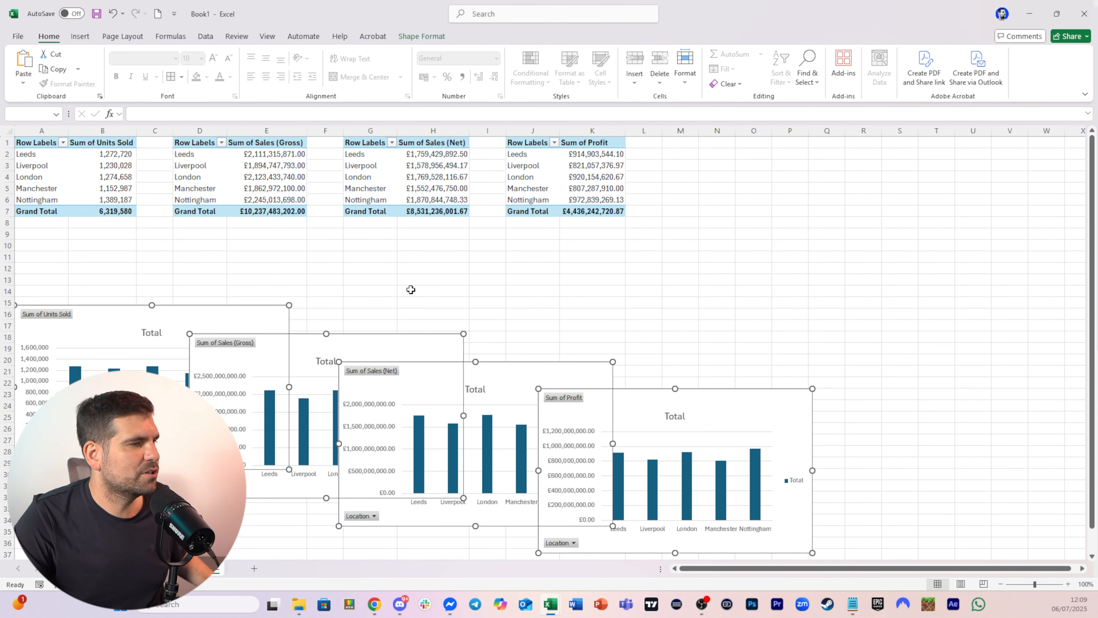
key(Delete)
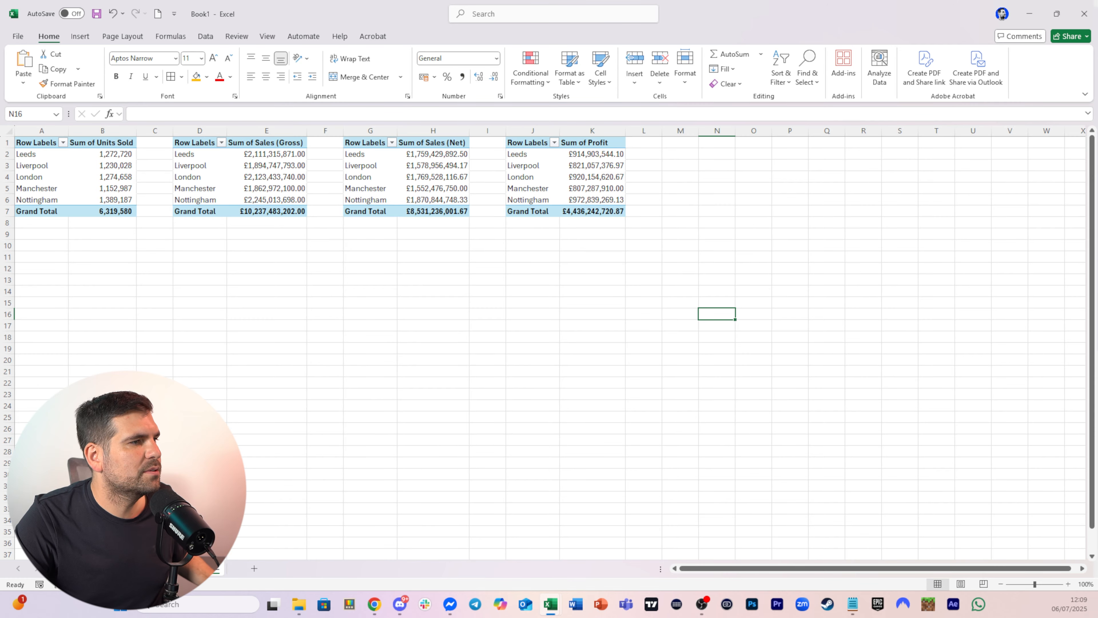
click(173, 569)
key(ctrl+v)
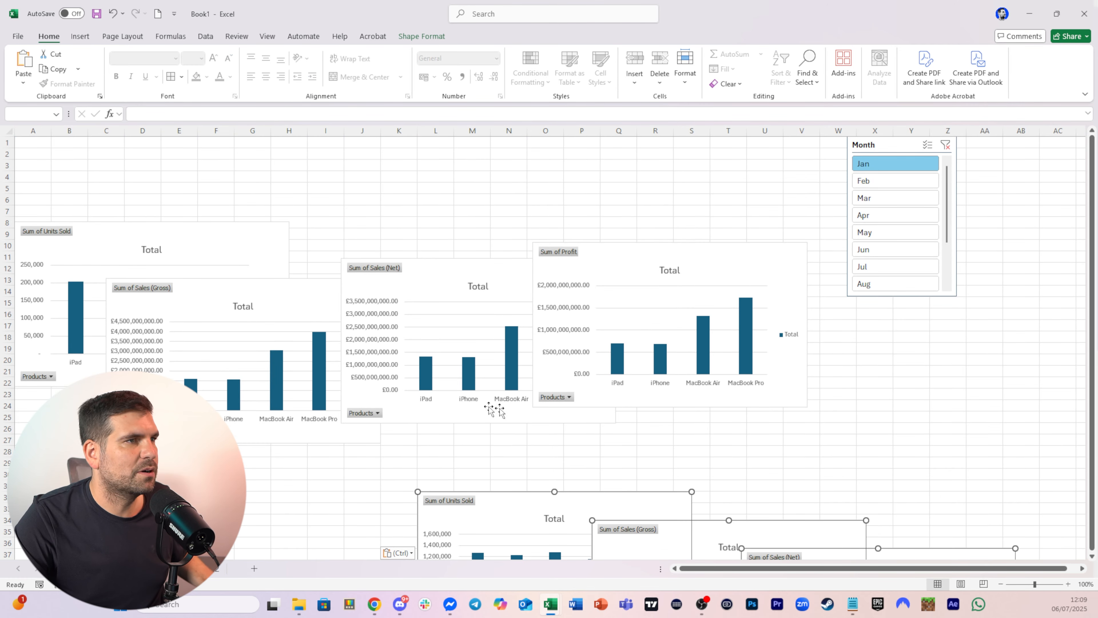
Reposition the pasted location charts below the product charts at the left of the Dashboard
scroll(777, 443, down, 6)
scroll(780, 441, up, 4)
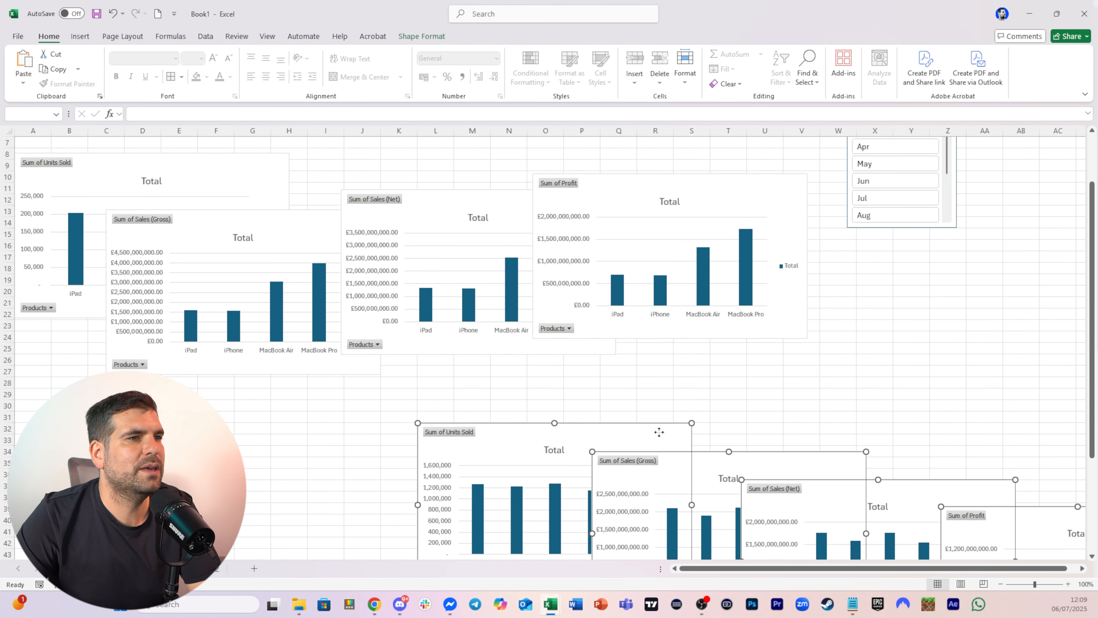
drag(657, 429, 250, 392)
drag(788, 367, 835, 448)
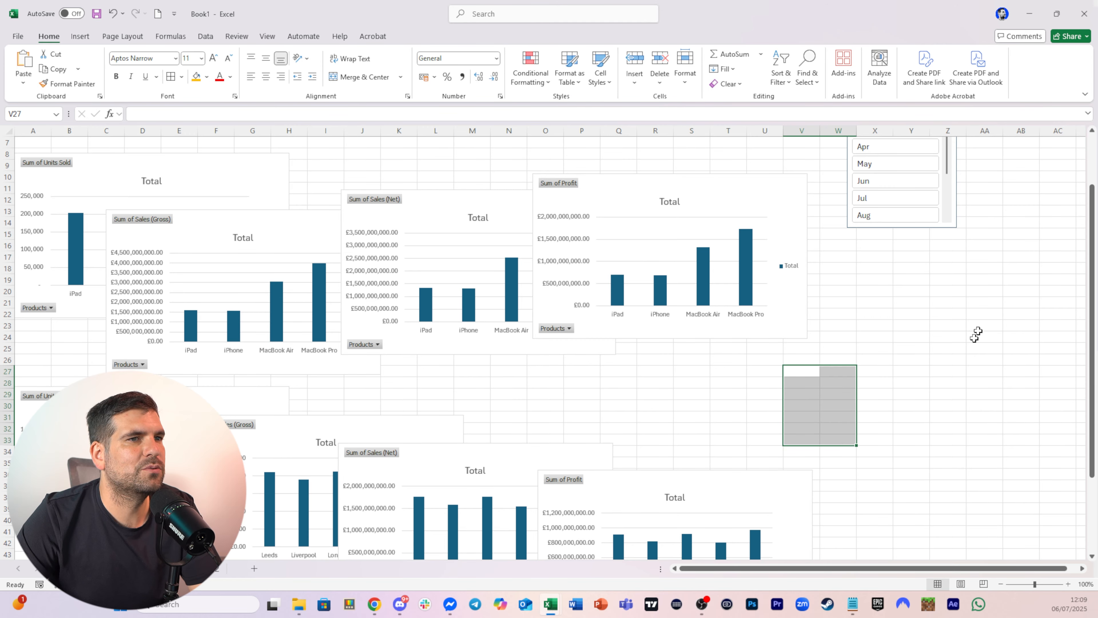
scroll(981, 320, up, 3)
click(918, 371)
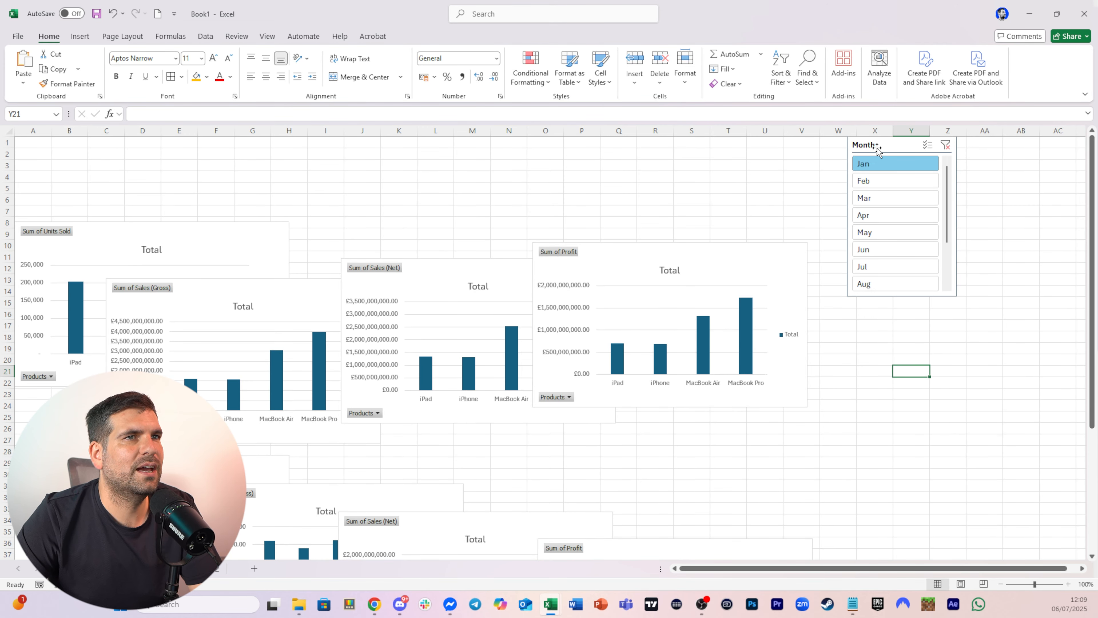
Spread the four product PivotCharts apart across the Dashboard so they no longer overlap as much
drag(714, 275, 911, 380)
drag(462, 269, 653, 304)
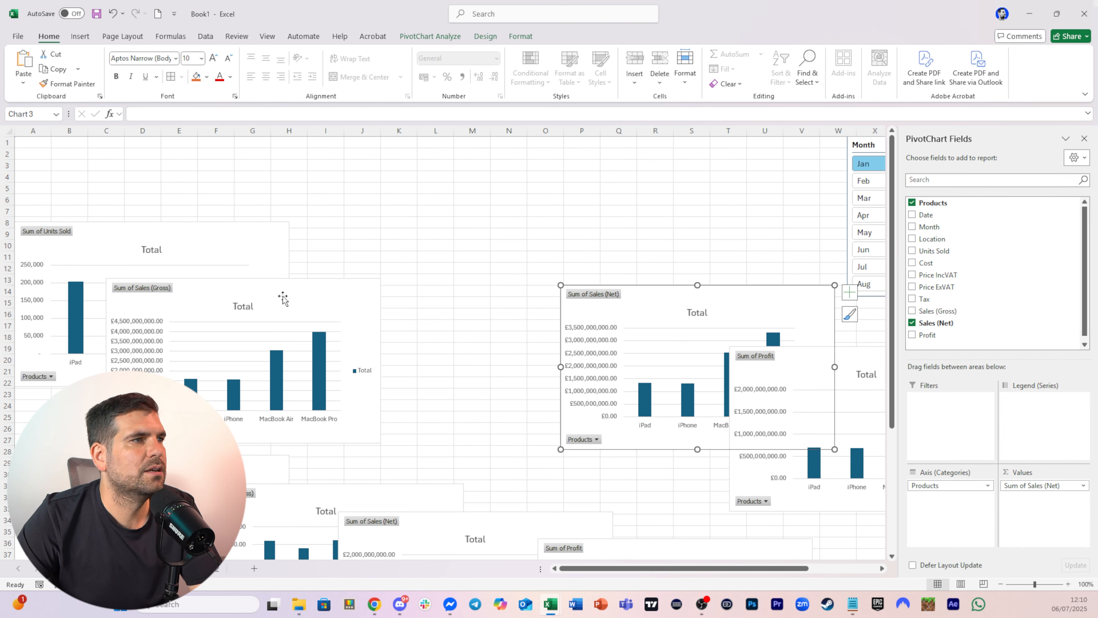
drag(283, 298, 574, 303)
drag(228, 240, 428, 299)
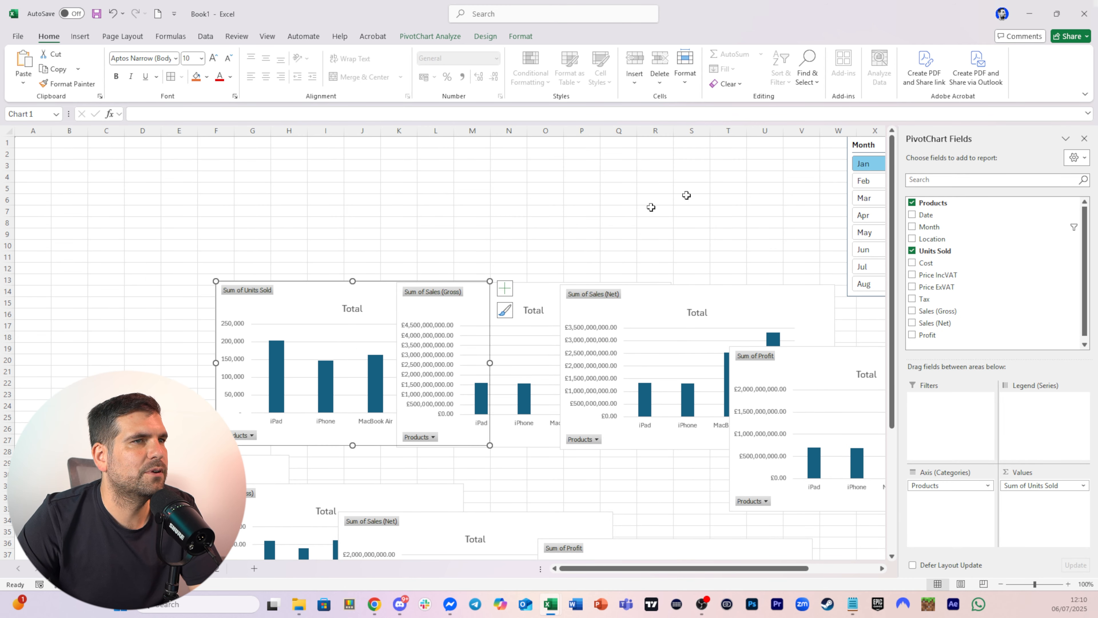
Move the Month slicer to the top-left of the Dashboard and place the Units Sold chart beside it
drag(858, 150, 23, 191)
click(260, 211)
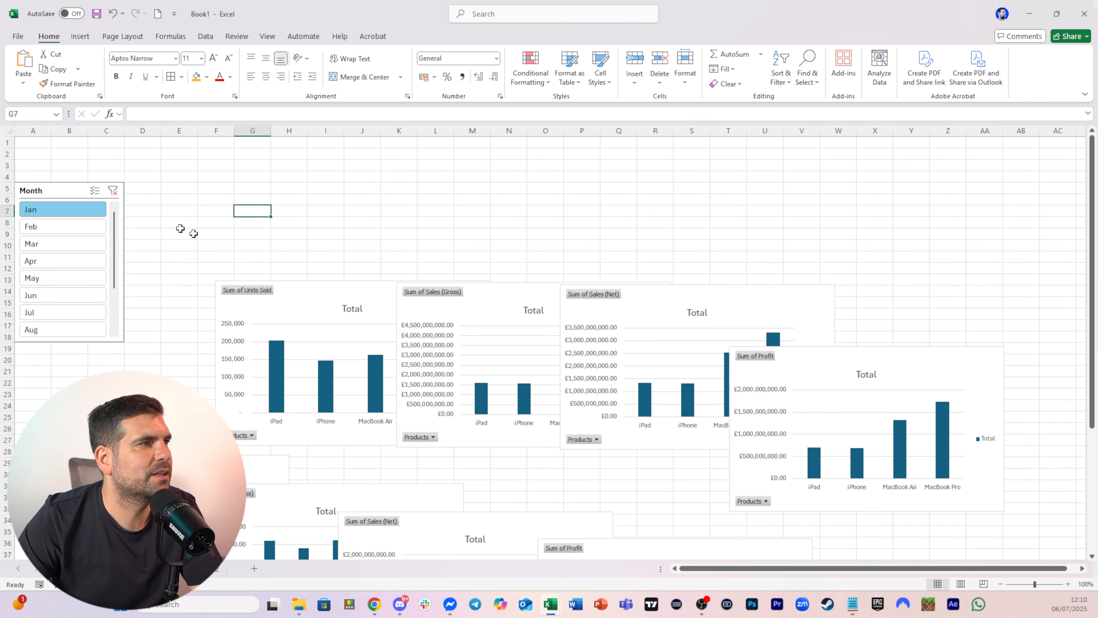
drag(322, 294, 245, 196)
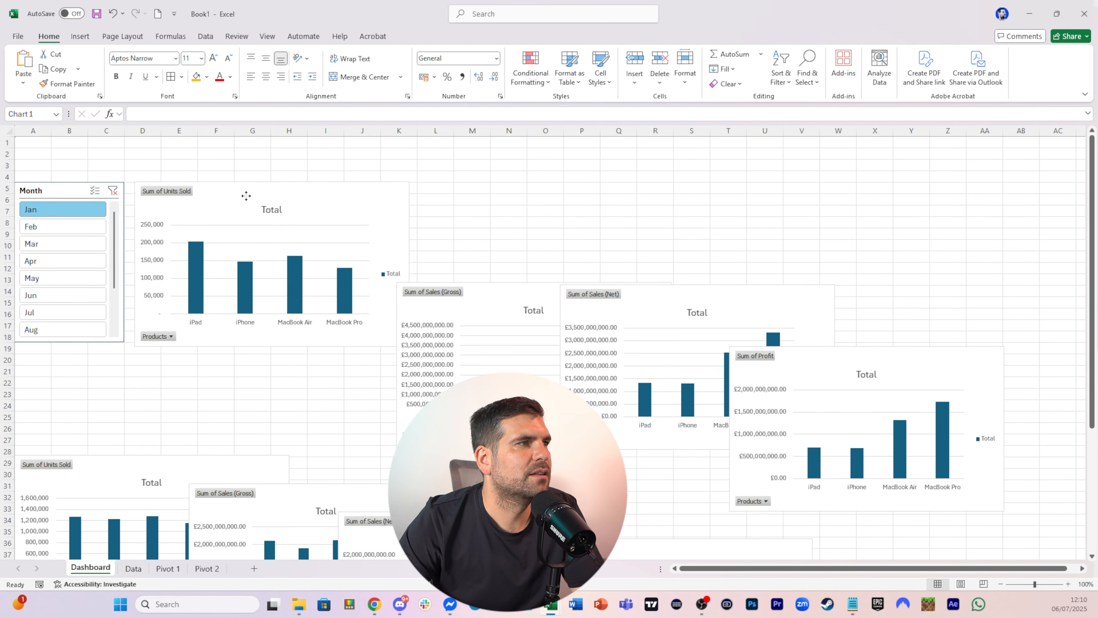
Turn off the Month slicer's header in its Slicer Settings
click(79, 191)
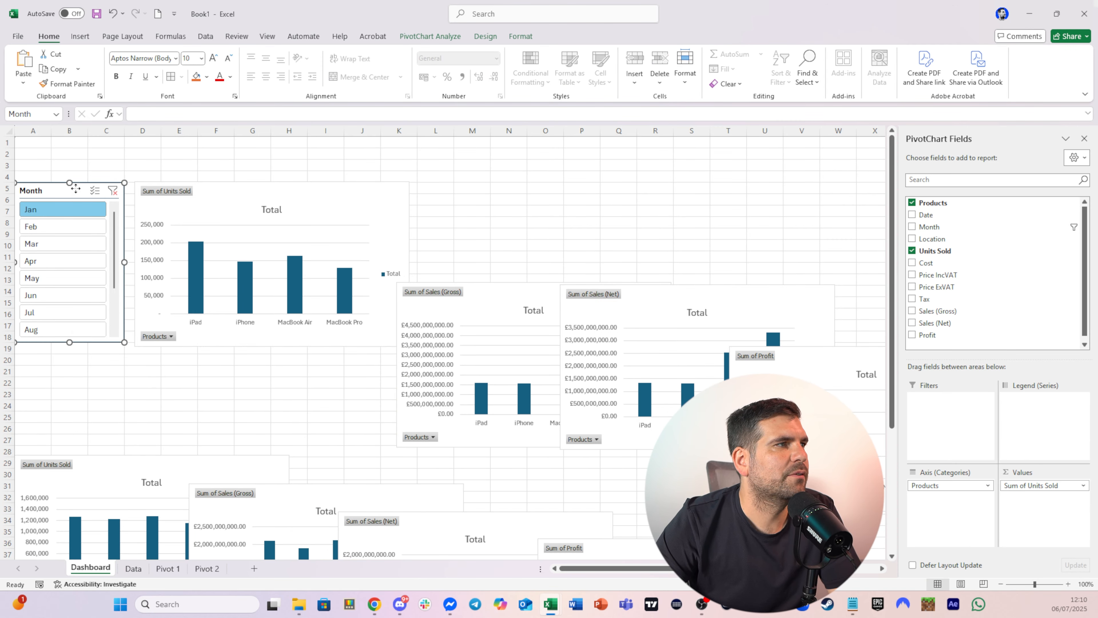
right_click(78, 192)
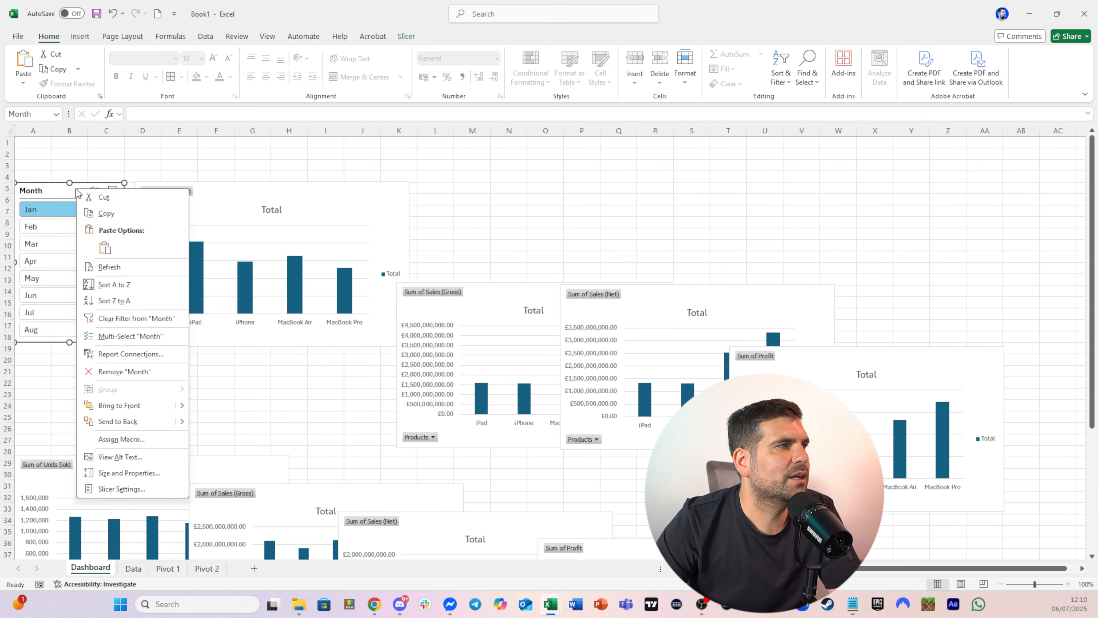
click(101, 489)
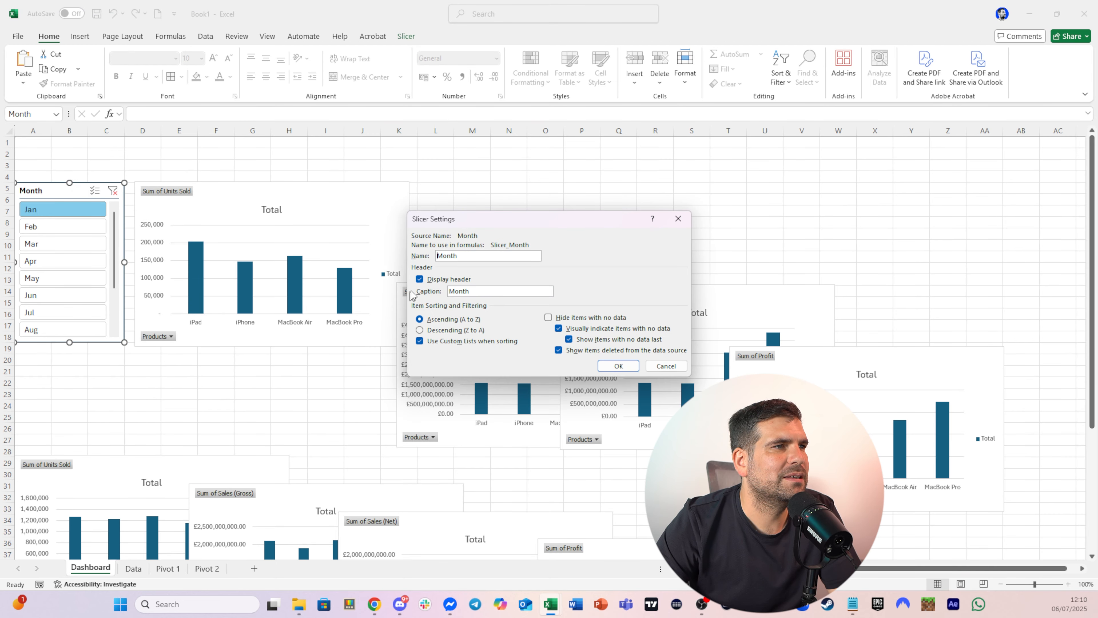
click(419, 279)
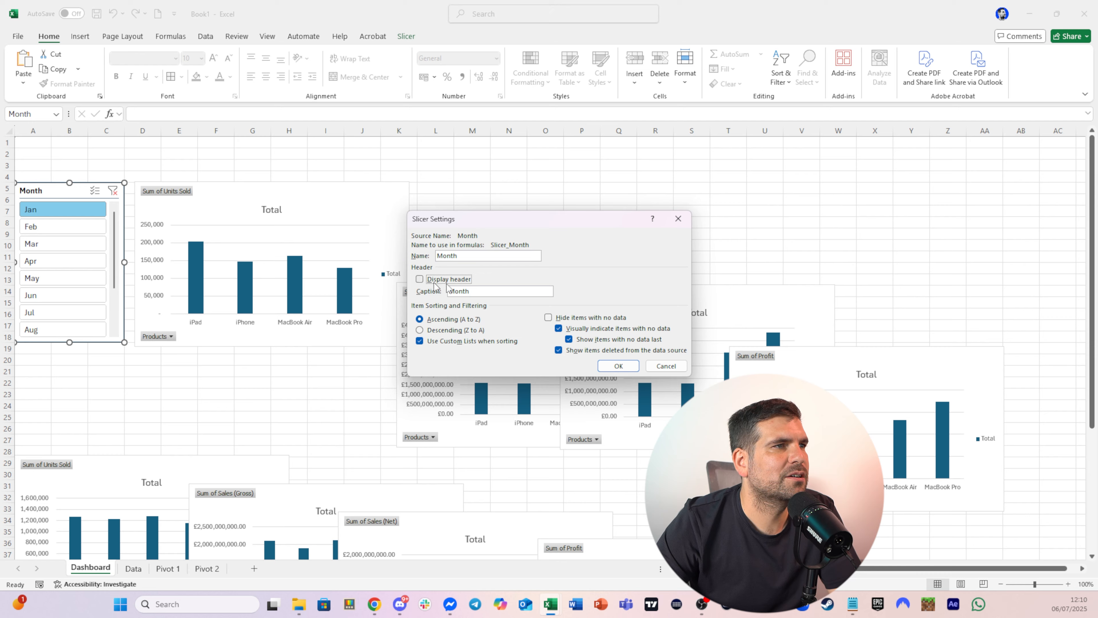
click(619, 366)
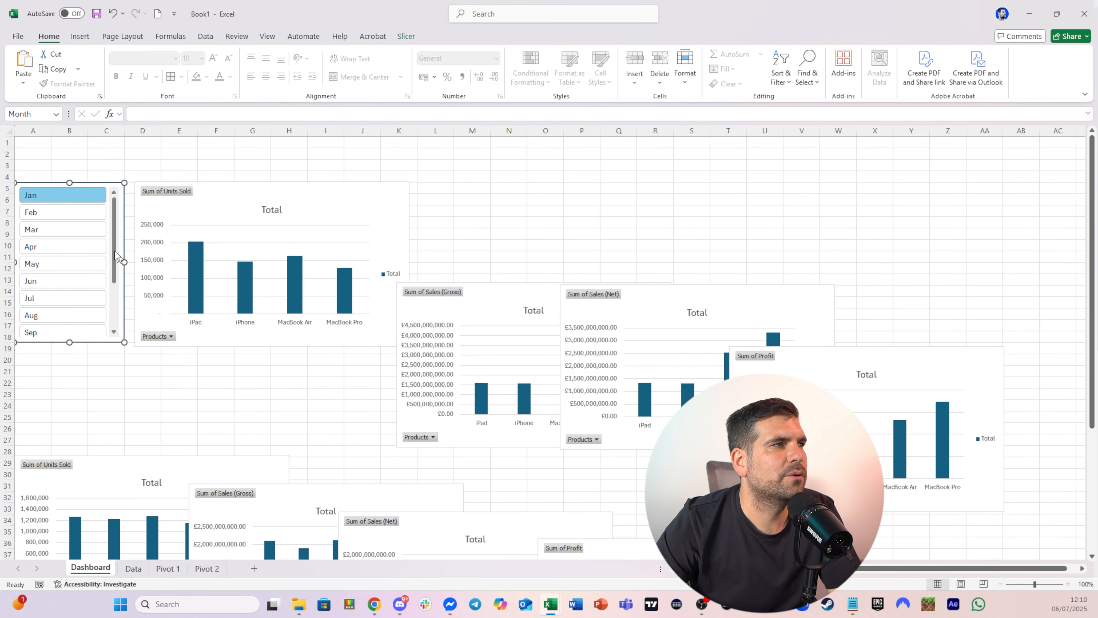
Connect the Month slicer to all eight PivotTables, PivotTable1 through PivotTable8, via Report Connections
right_click(107, 185)
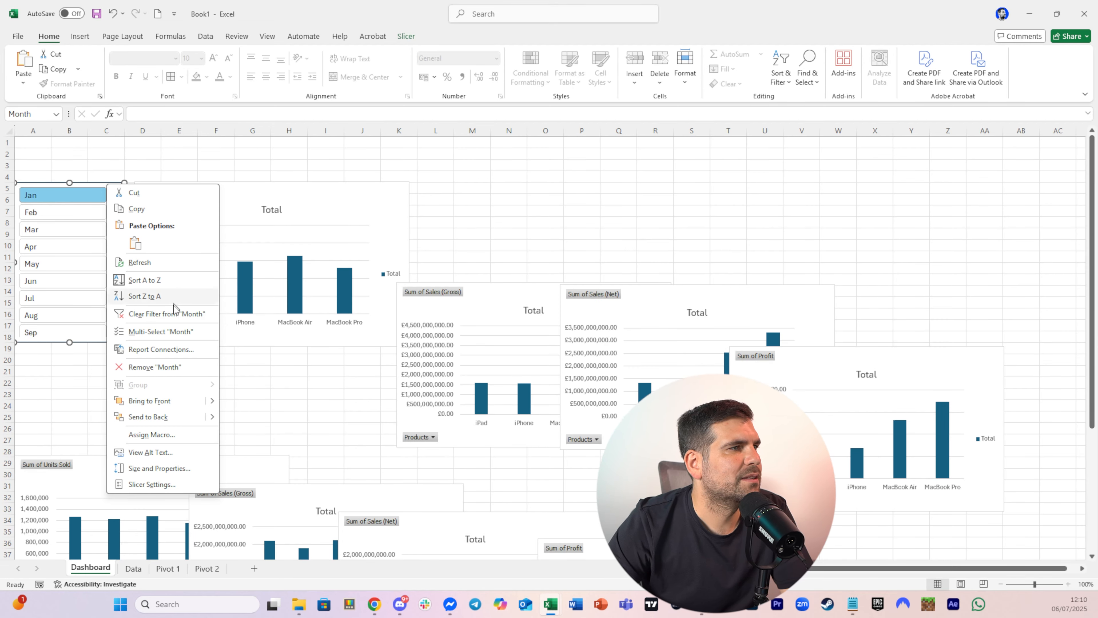
click(161, 349)
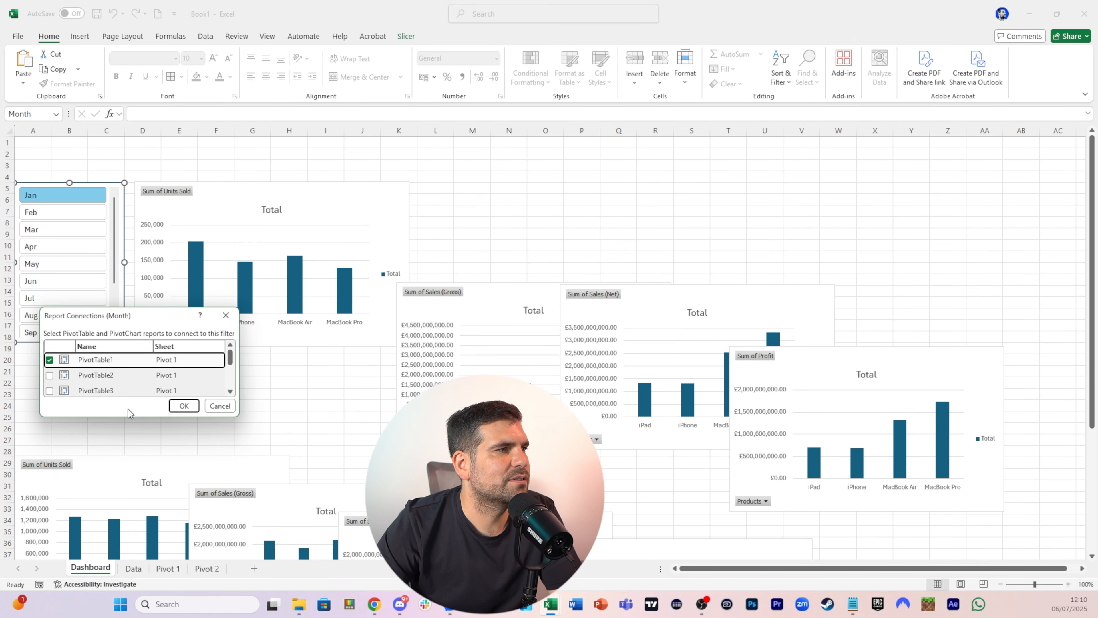
drag(131, 412, 130, 548)
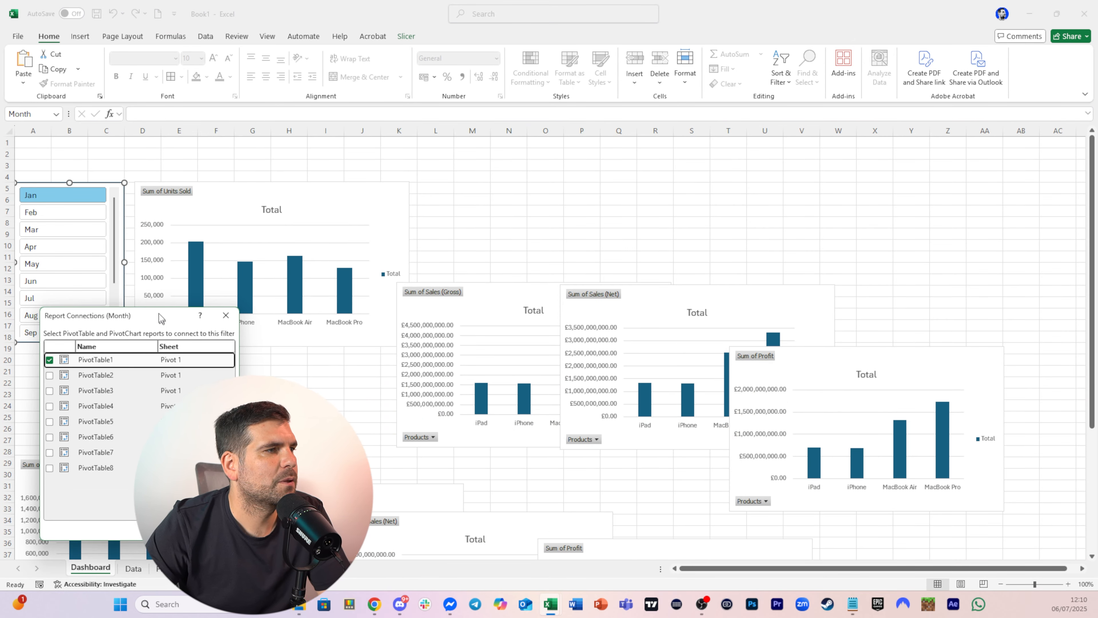
drag(159, 322, 801, 173)
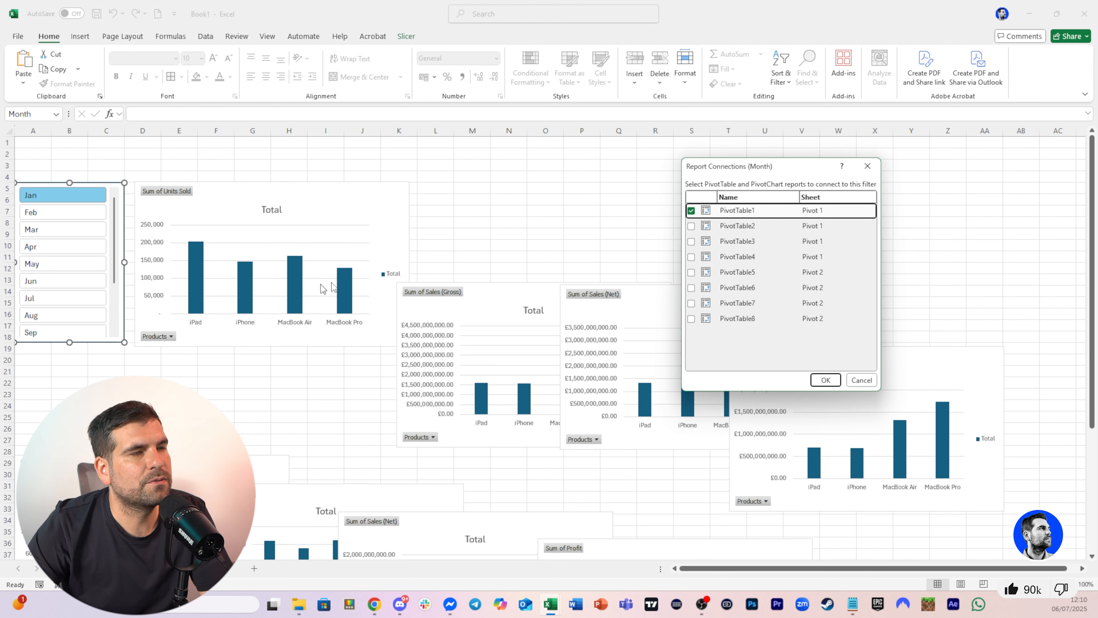
click(690, 226)
click(690, 242)
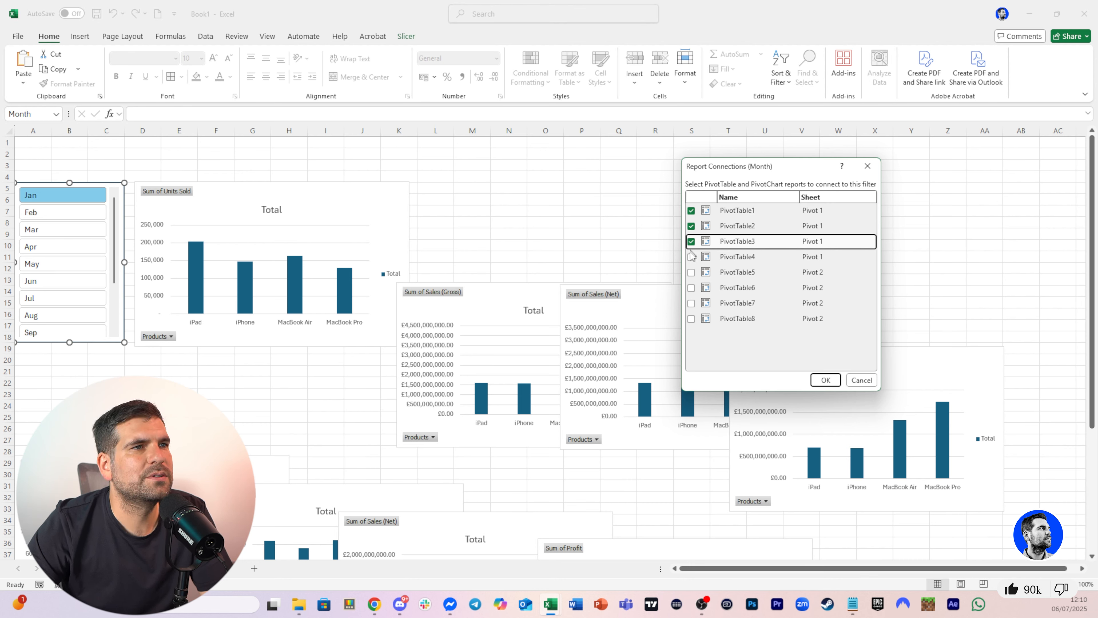
click(691, 257)
click(690, 272)
click(691, 288)
click(691, 303)
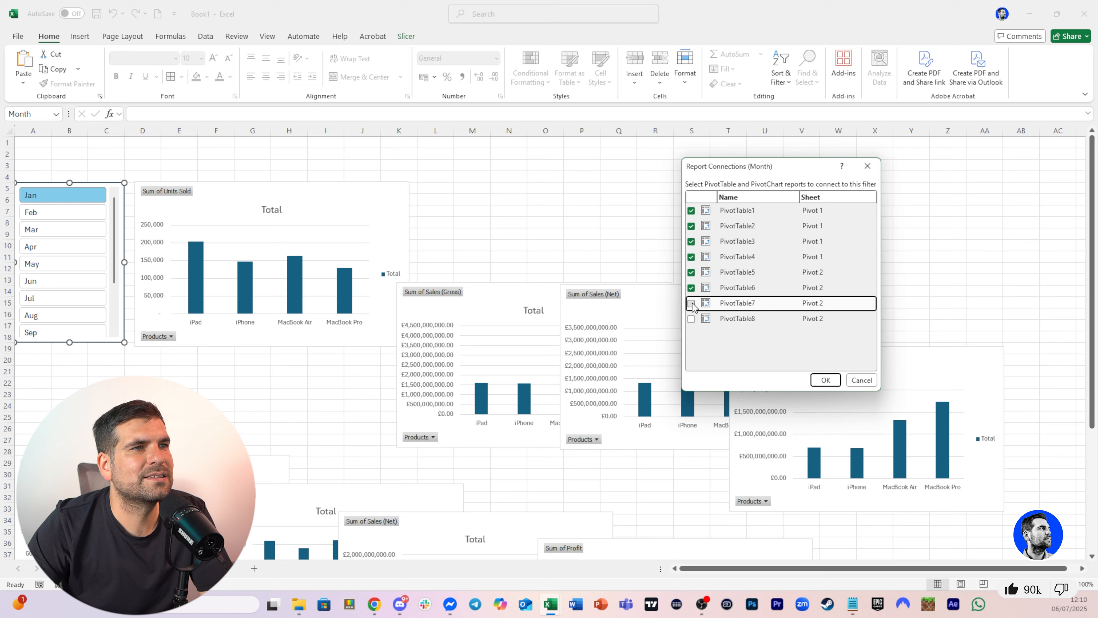
click(691, 319)
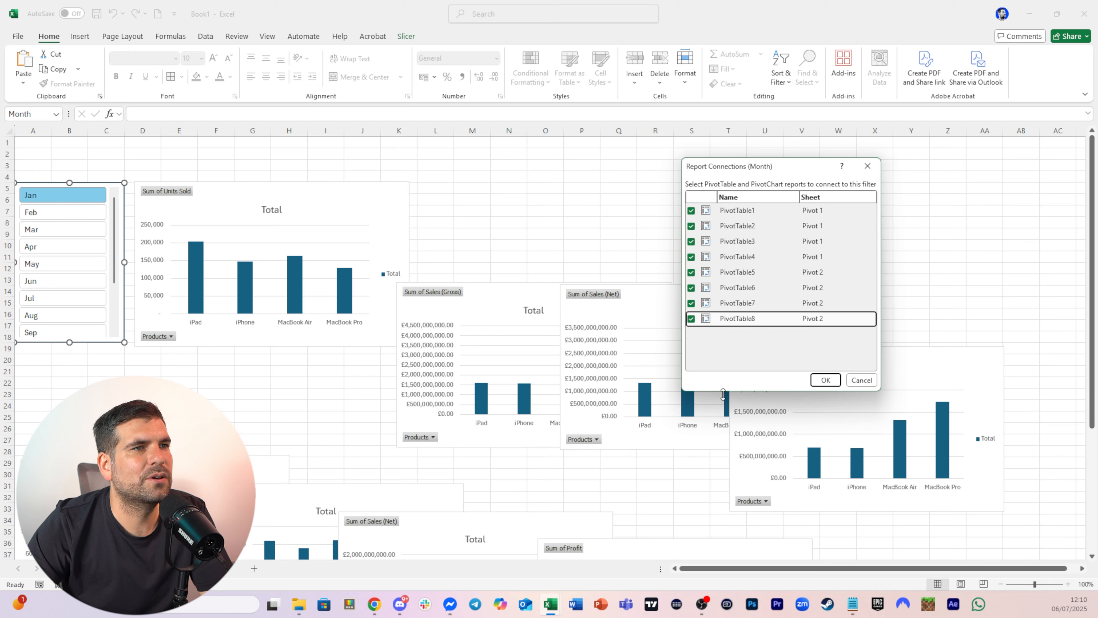
click(825, 380)
Test the Month slicer by filtering Feb, Jan, Mar, Jun and finally May
click(76, 215)
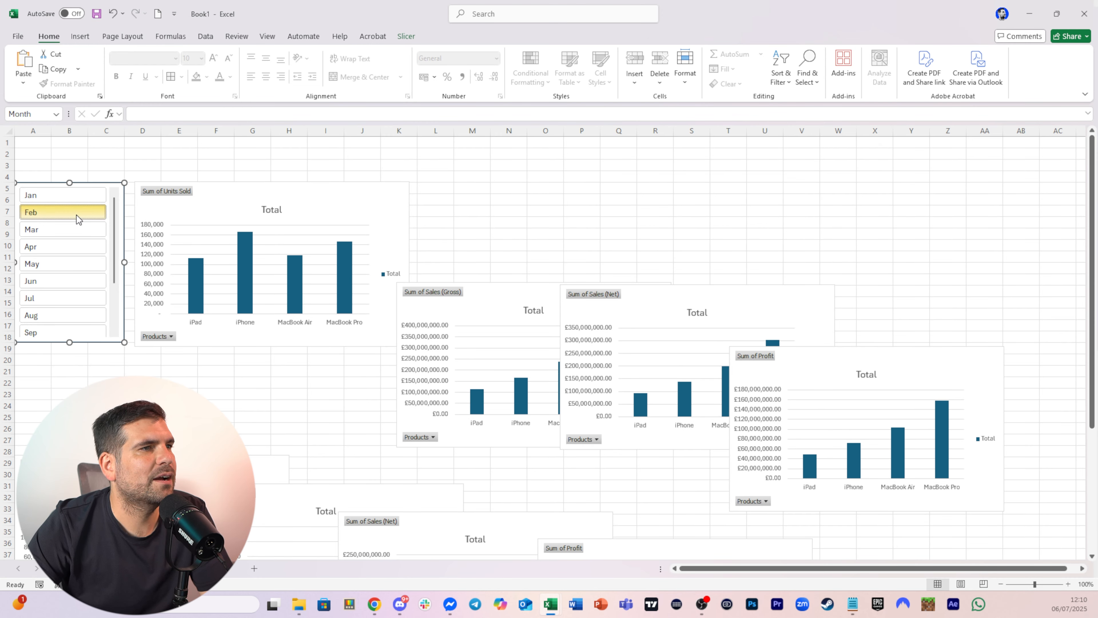
click(73, 194)
click(67, 231)
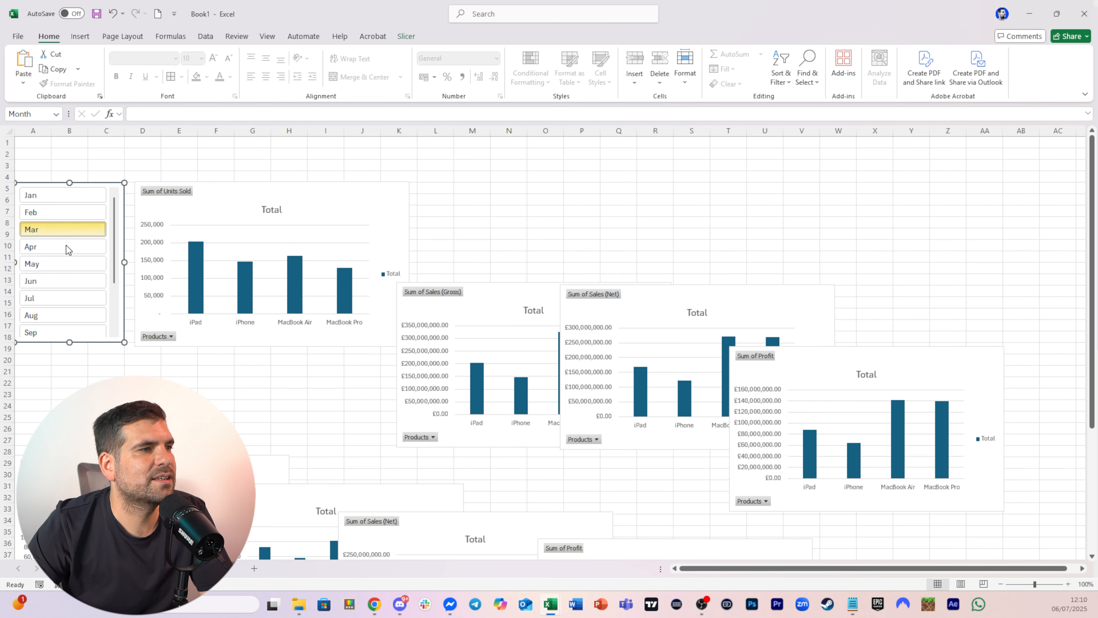
click(62, 281)
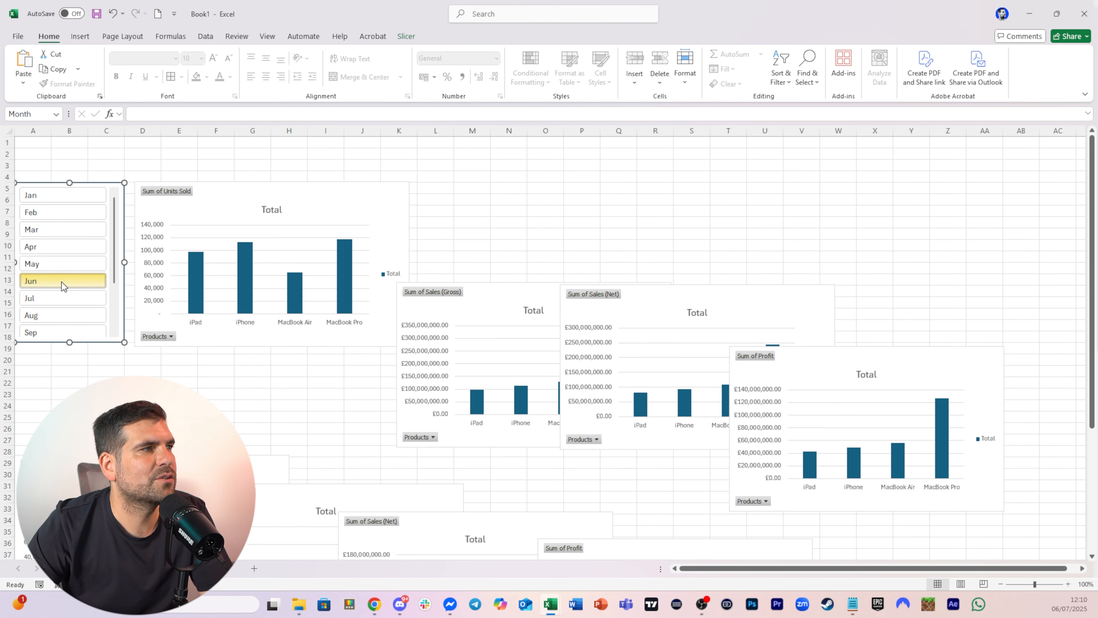
click(62, 266)
click(289, 405)
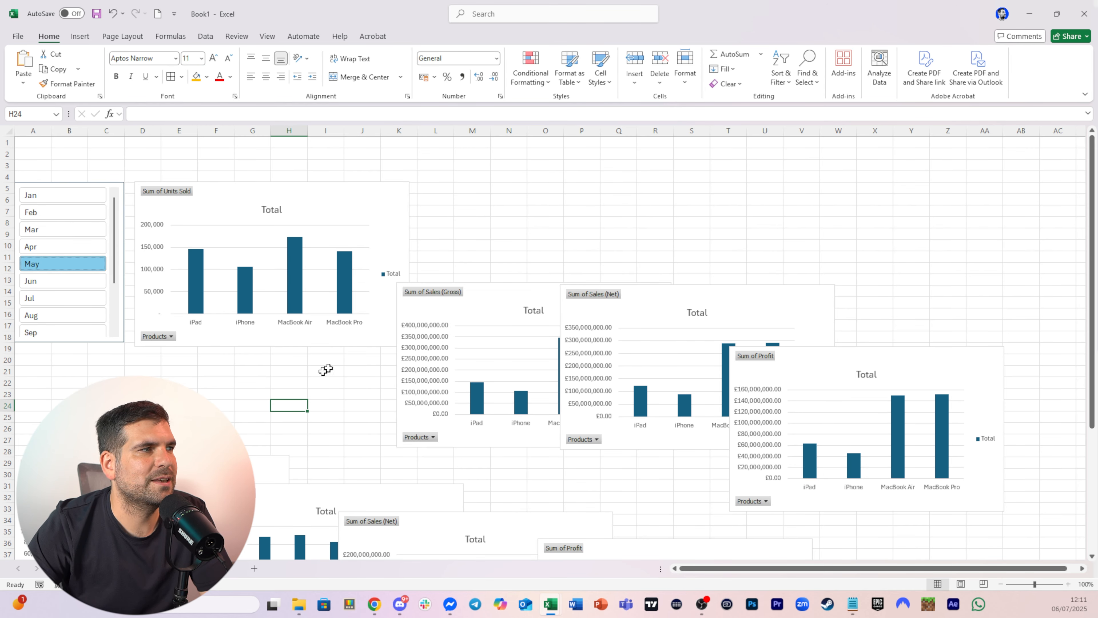
Move the Sales (Gross) and Sales (Net) charts up into a row beside the Units Sold chart
drag(511, 298, 526, 195)
drag(726, 299, 782, 191)
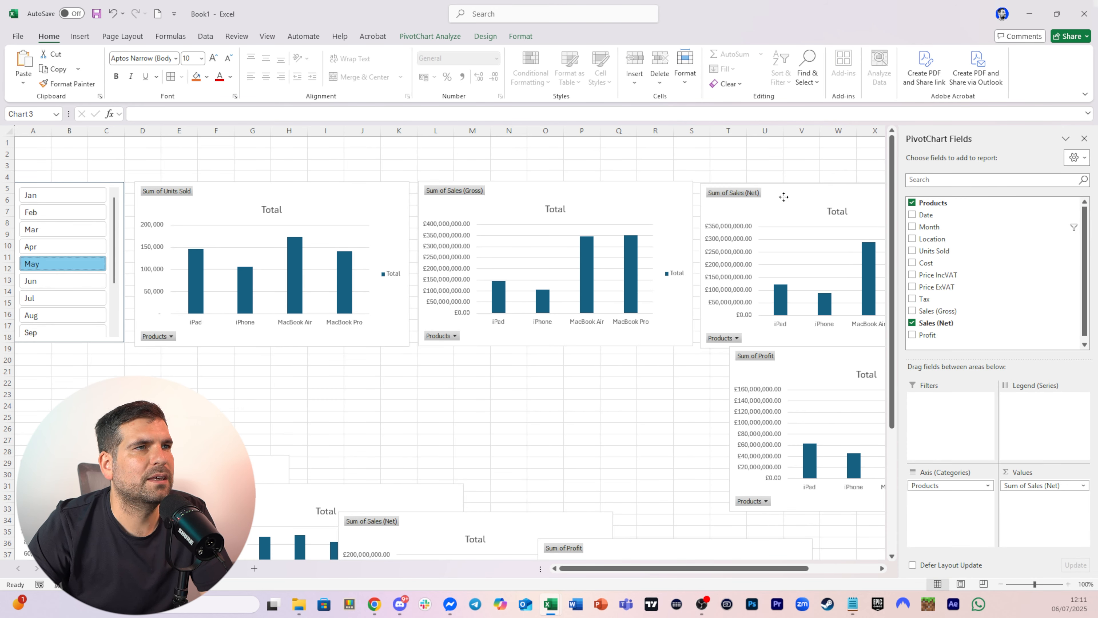
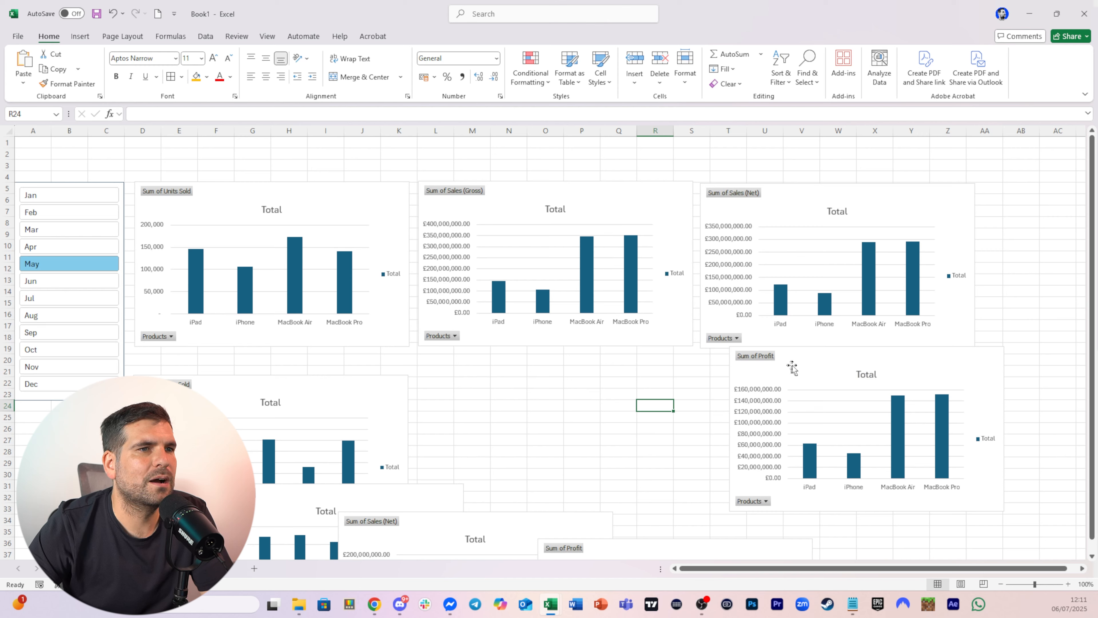
Reposition the product Profit chart slightly and filter the Month slicer to Jan
drag(811, 363, 784, 375)
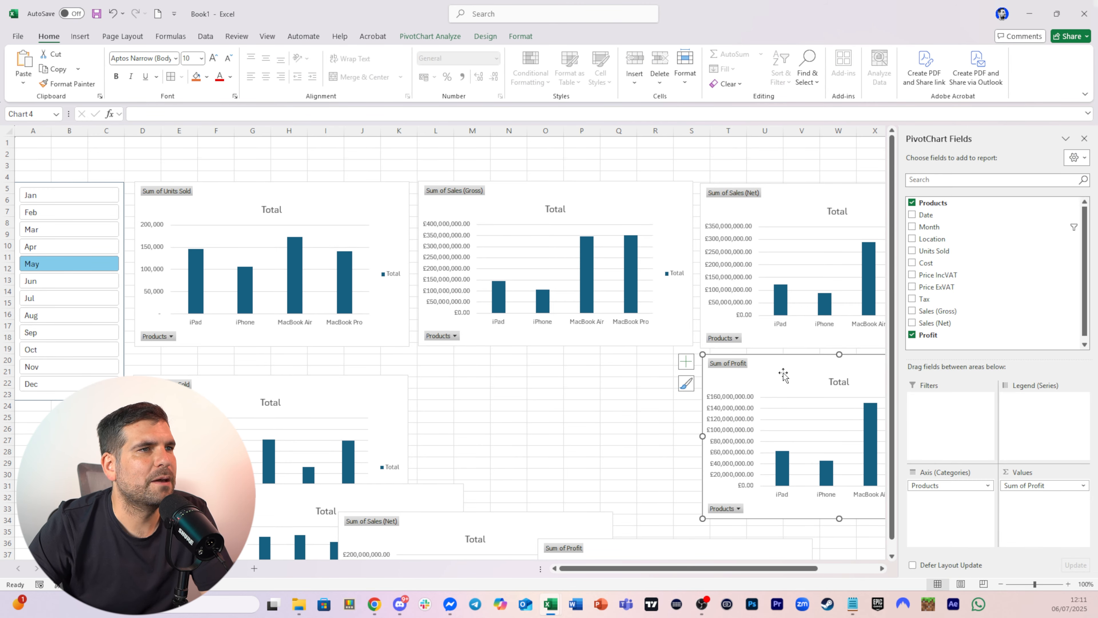
click(655, 384)
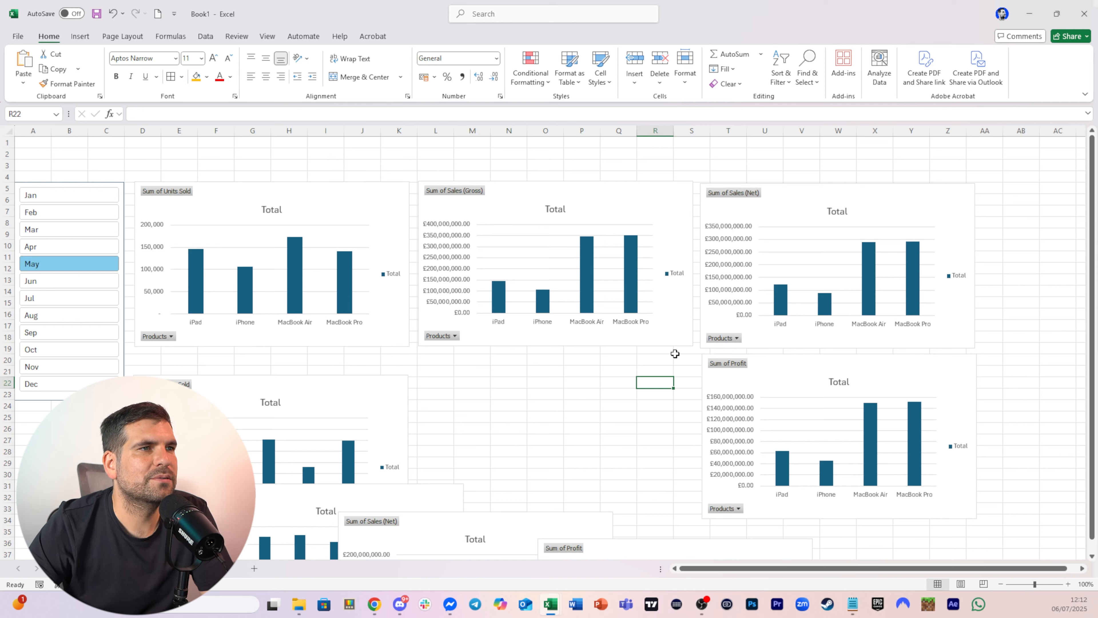
click(65, 197)
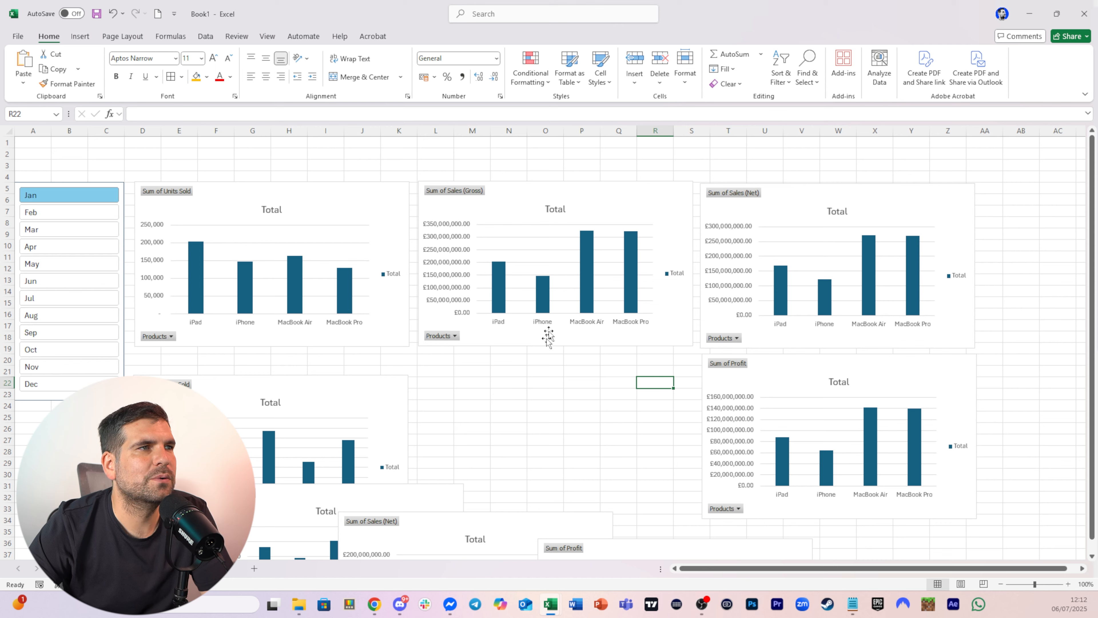
Delete the product Sales (Gross) chart and move the Sales (Net) and Profit charts into the top row beside Units Sold
click(579, 193)
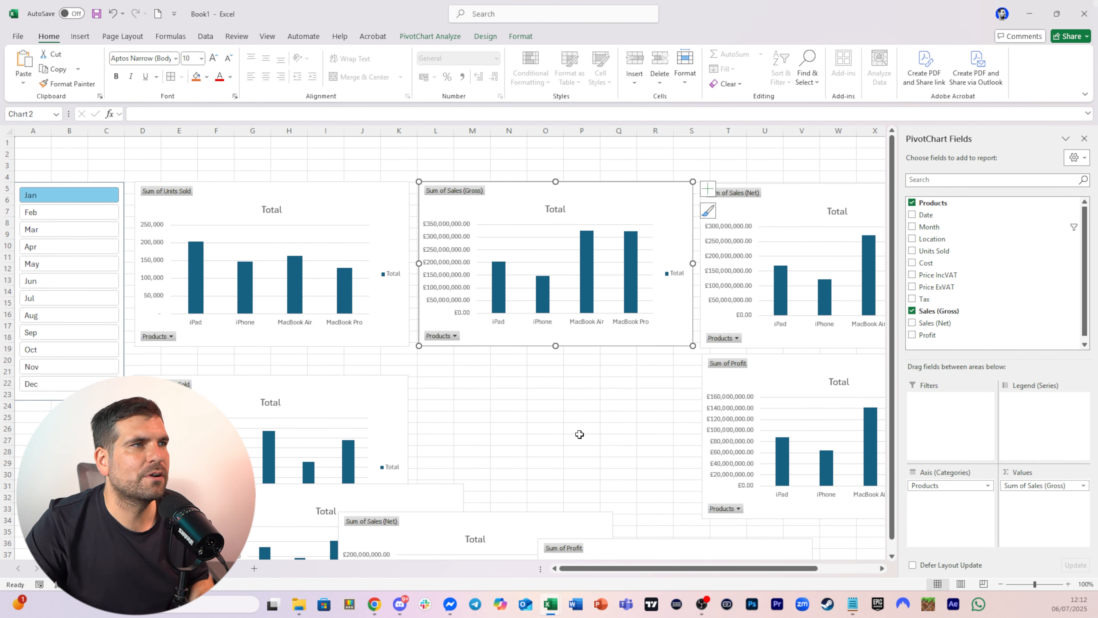
key(Delete)
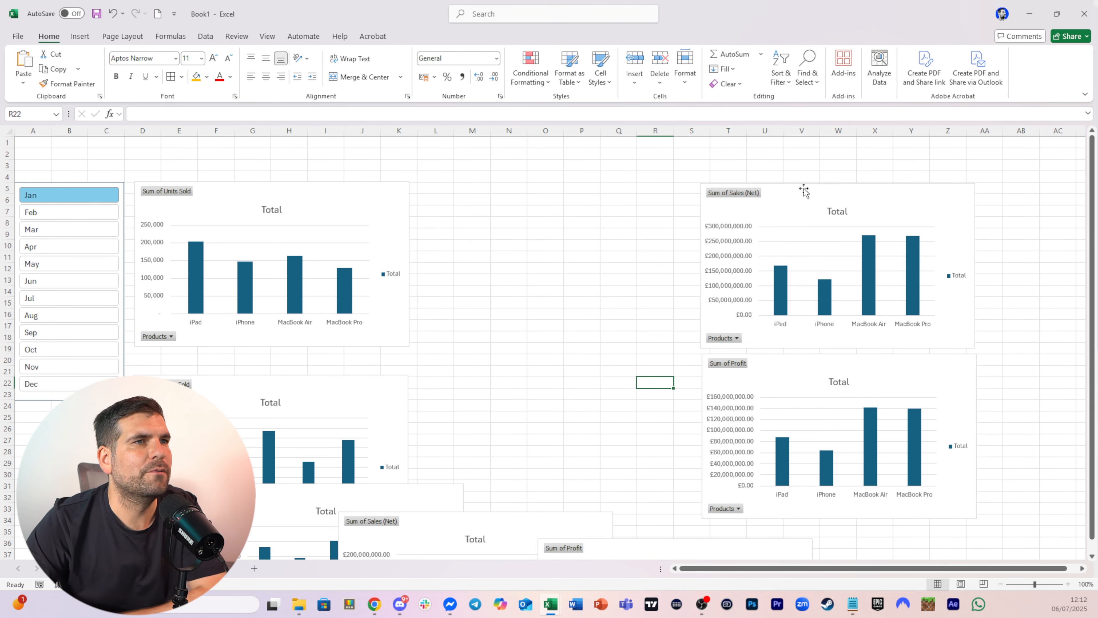
drag(797, 191, 515, 191)
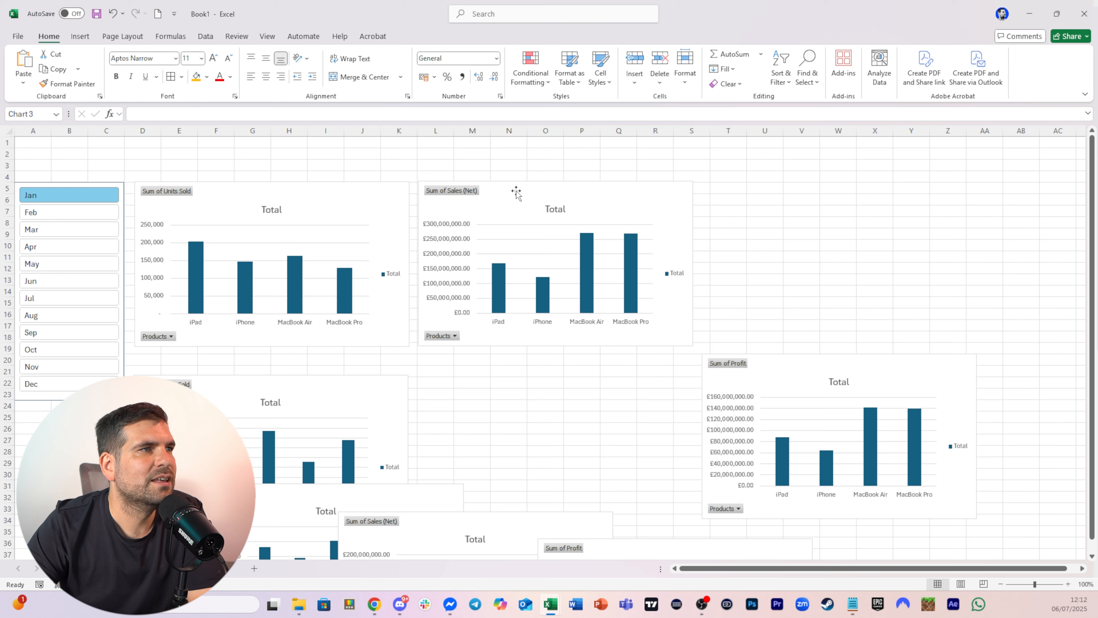
drag(782, 372, 785, 201)
click(697, 406)
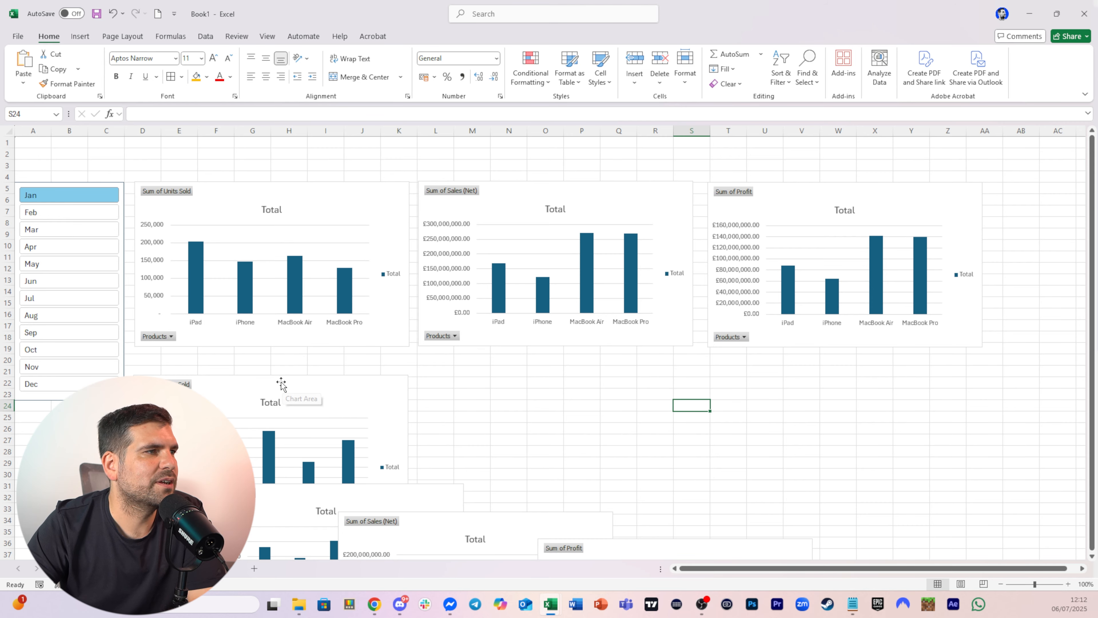
Delete the location Sales (Gross) chart and line up the location Units Sold, Sales (Net) and Profit charts in a second row
drag(280, 385, 282, 362)
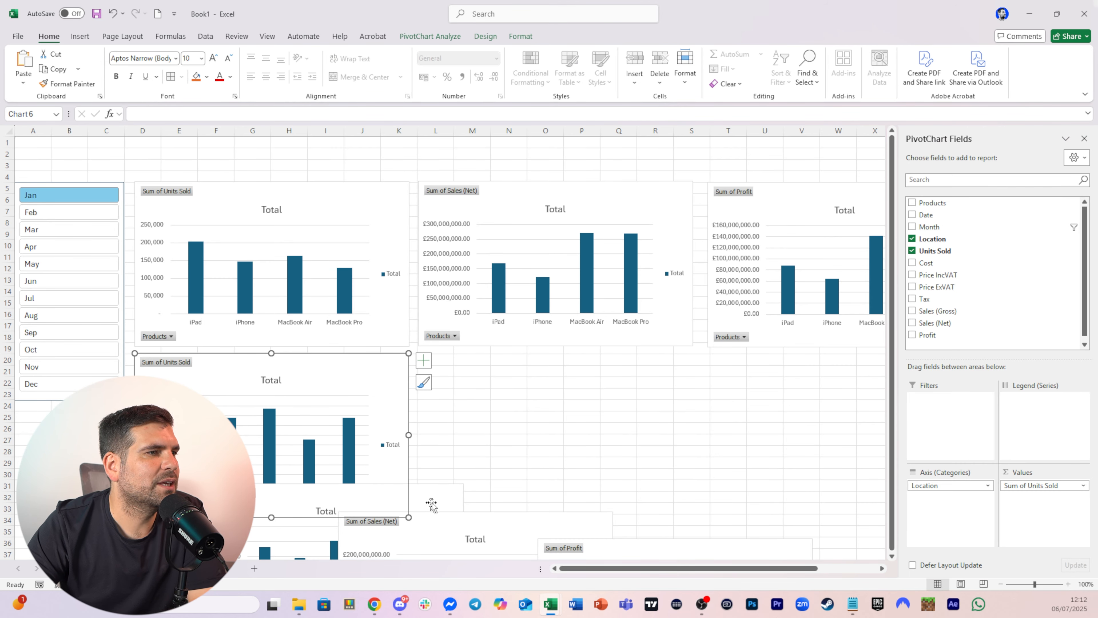
drag(435, 497, 657, 383)
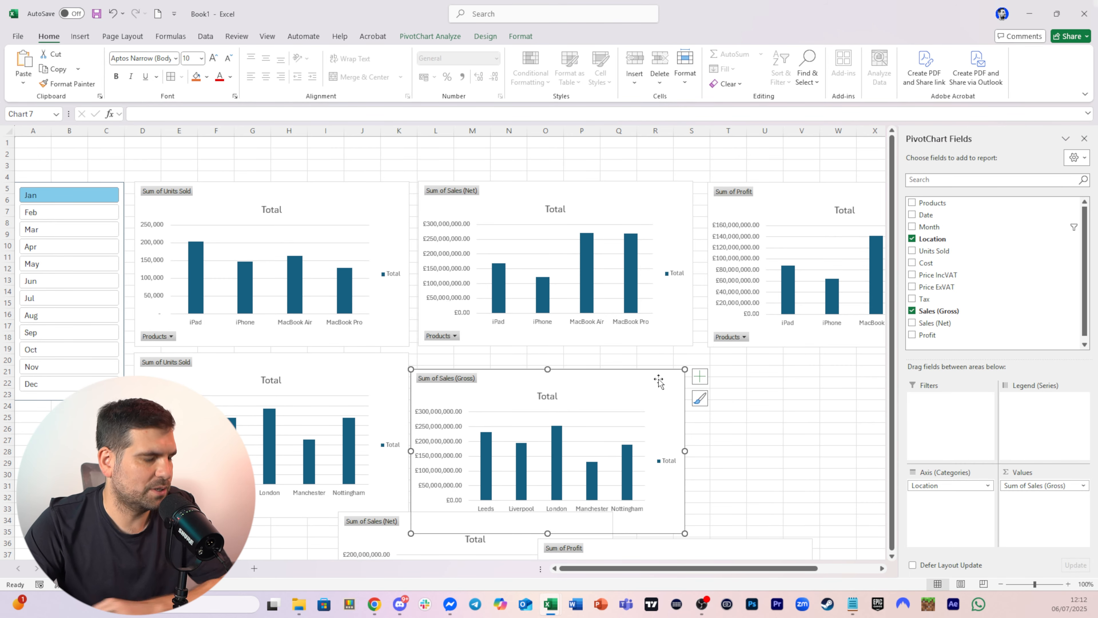
key(Delete)
drag(418, 525, 500, 368)
drag(630, 540, 794, 366)
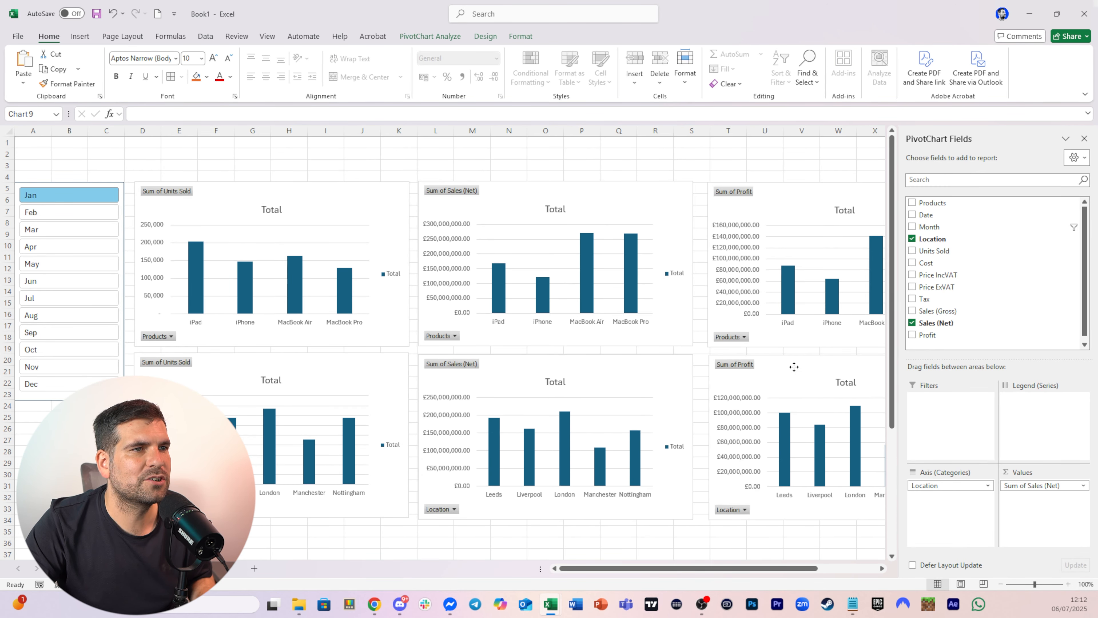
click(727, 164)
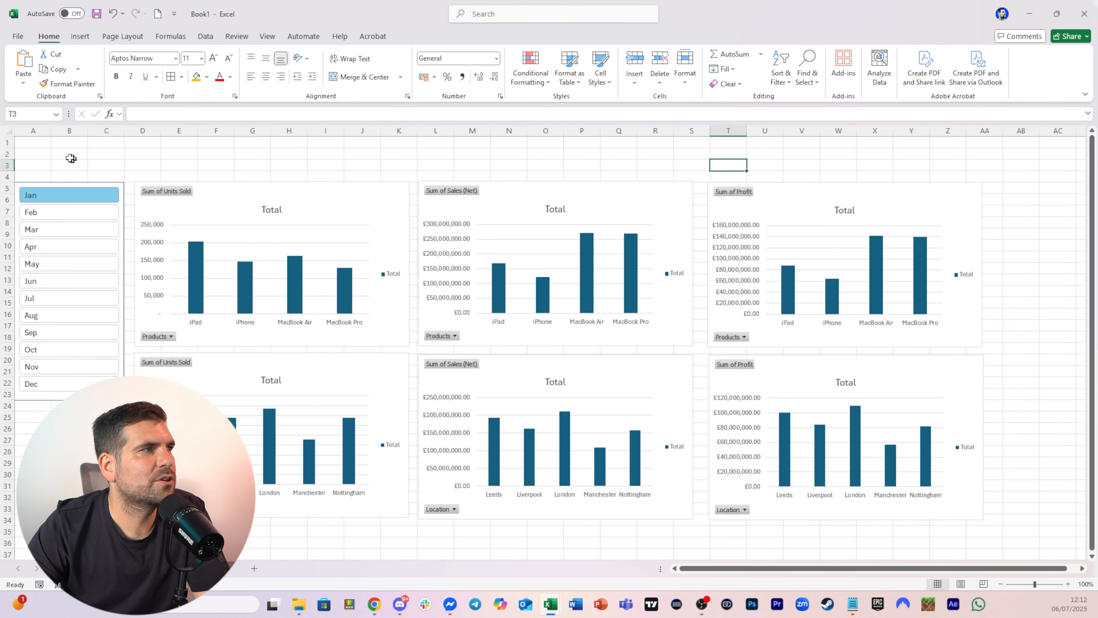
Fill the dashboard's cell range behind the charts with white
drag(34, 142, 979, 563)
scroll(703, 257, up, 3)
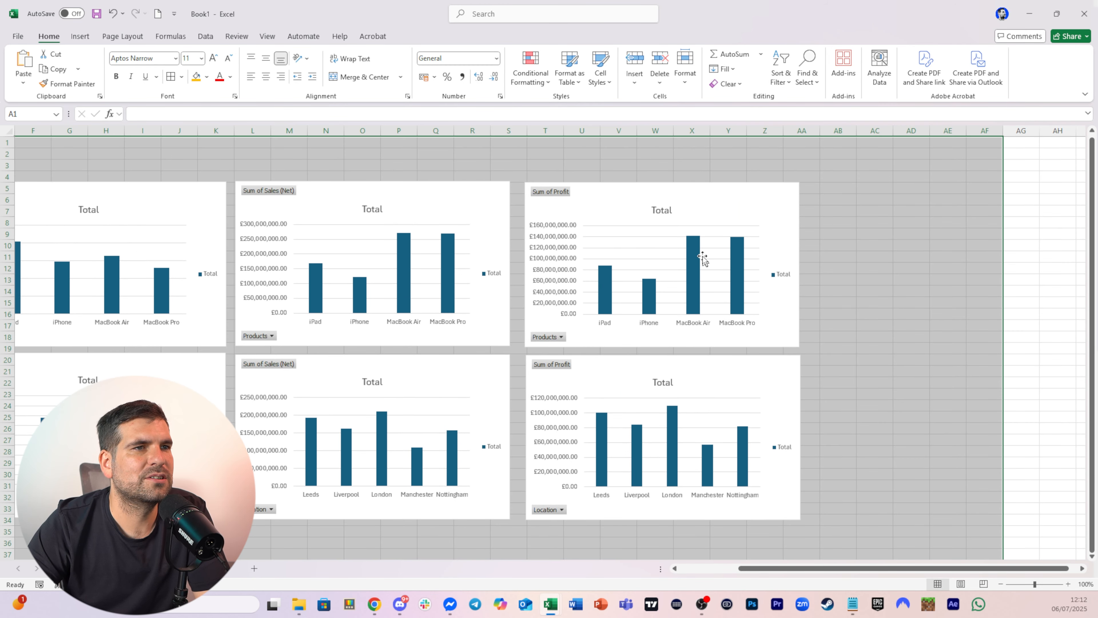
click(207, 78)
click(198, 134)
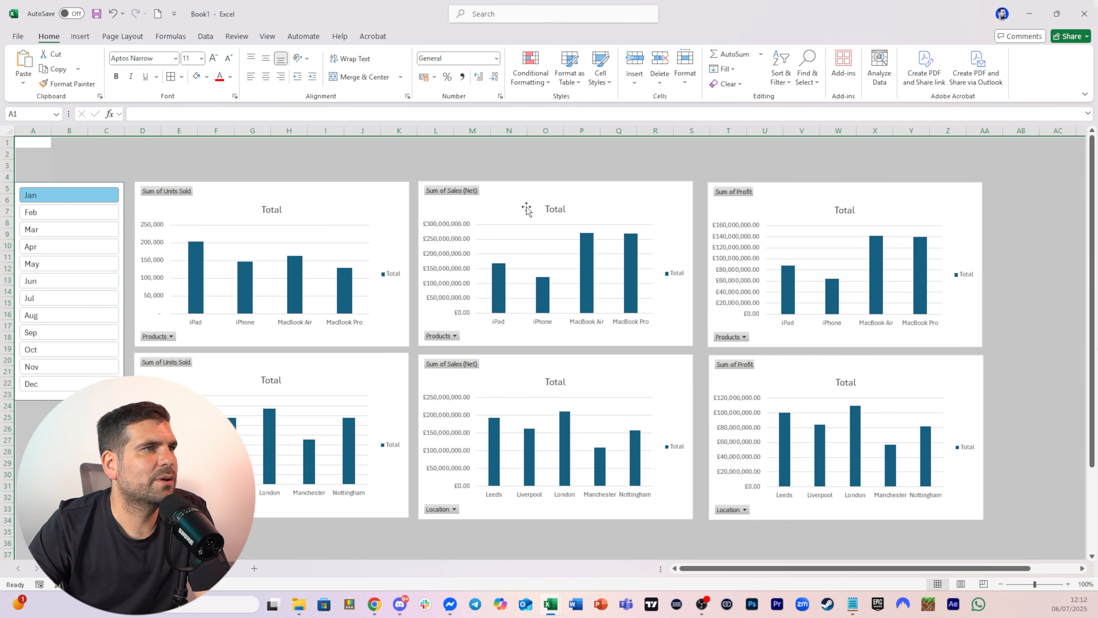
click(509, 165)
Apply chart Style 9 to the product Units Sold chart
click(339, 191)
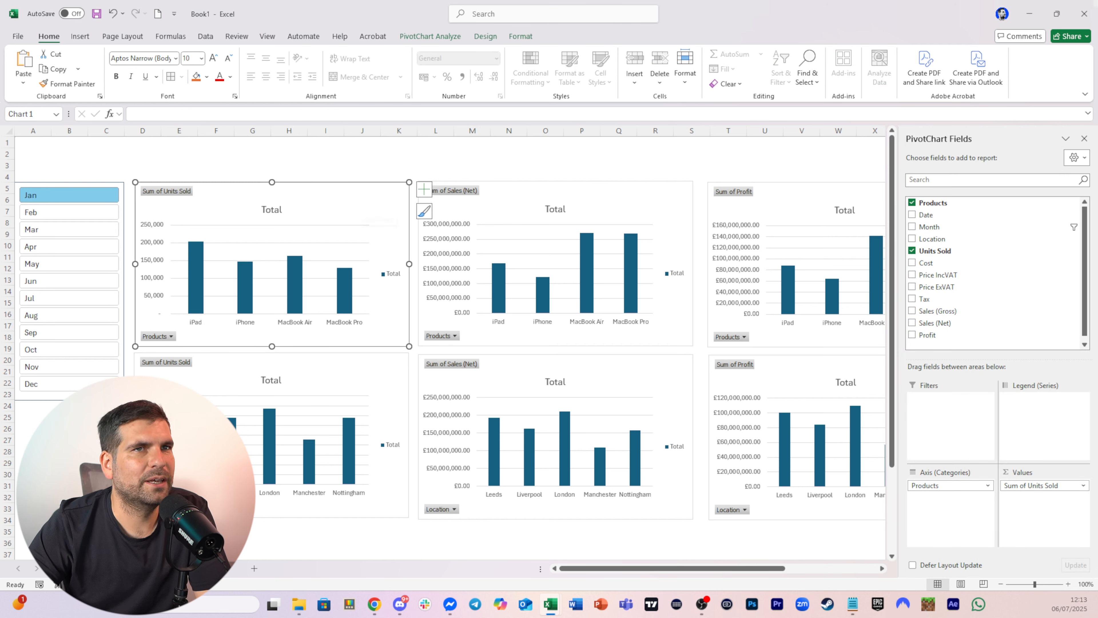
click(1084, 139)
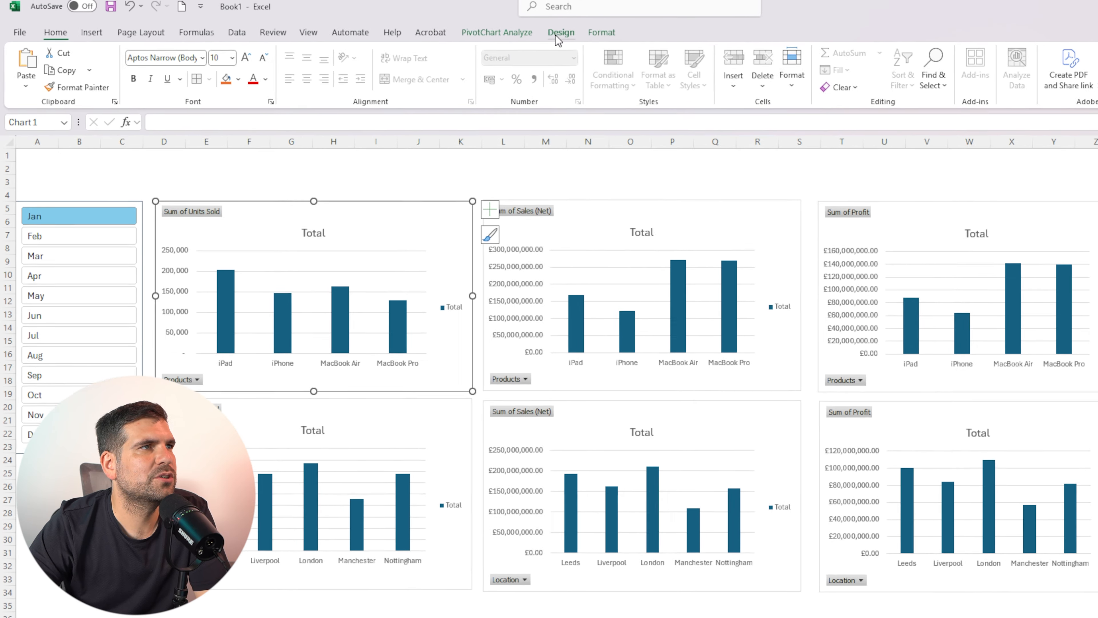
click(558, 33)
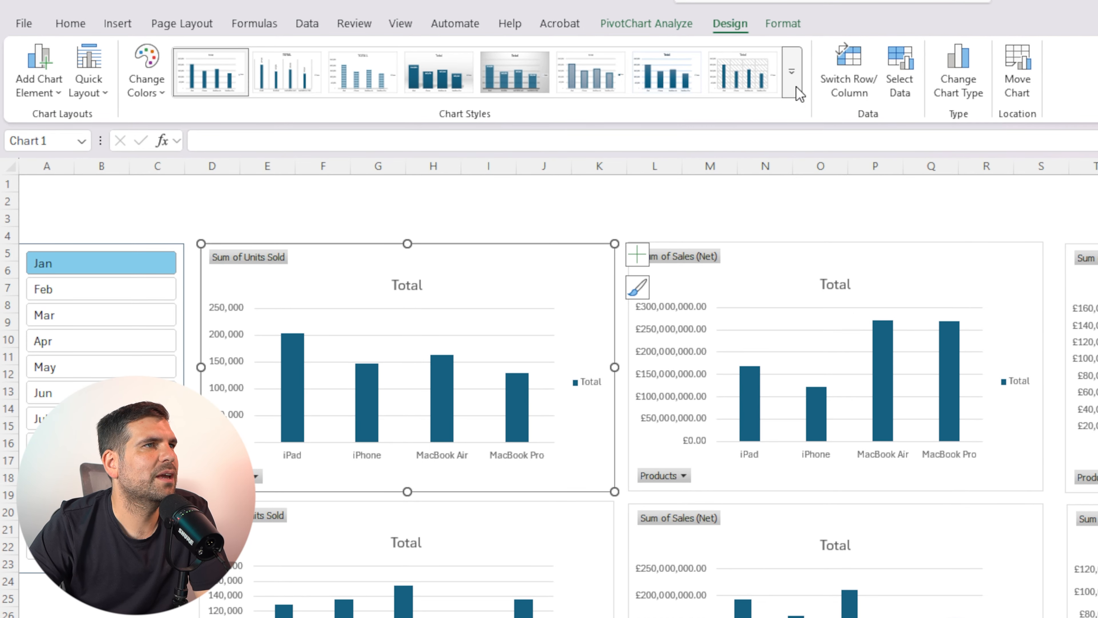
click(795, 88)
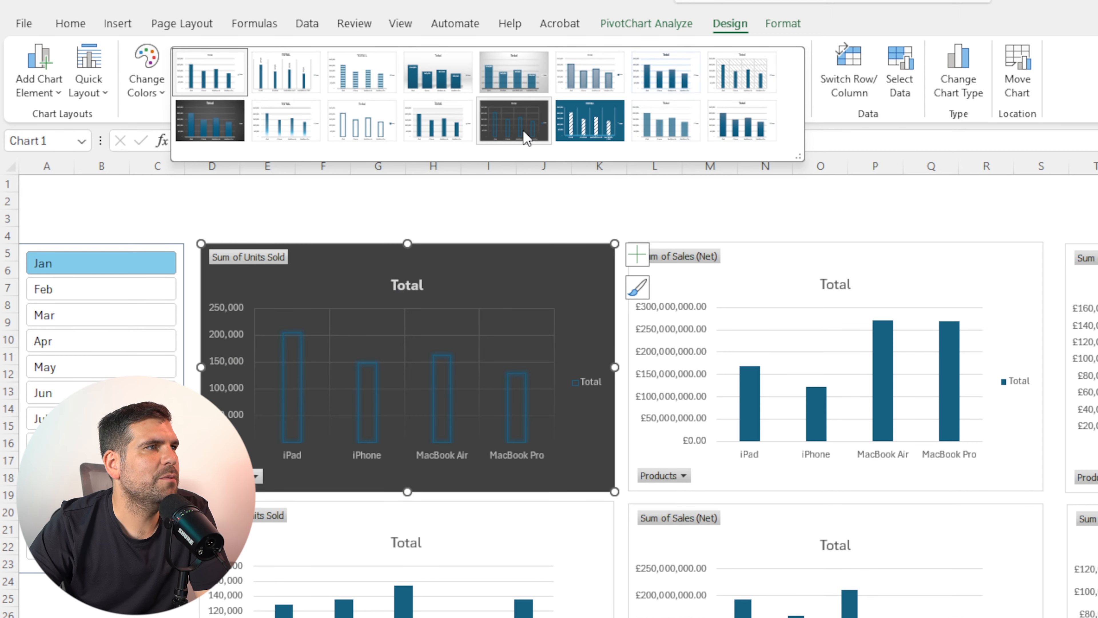
click(221, 134)
Apply the same dark chart style to the other five PivotCharts
click(760, 258)
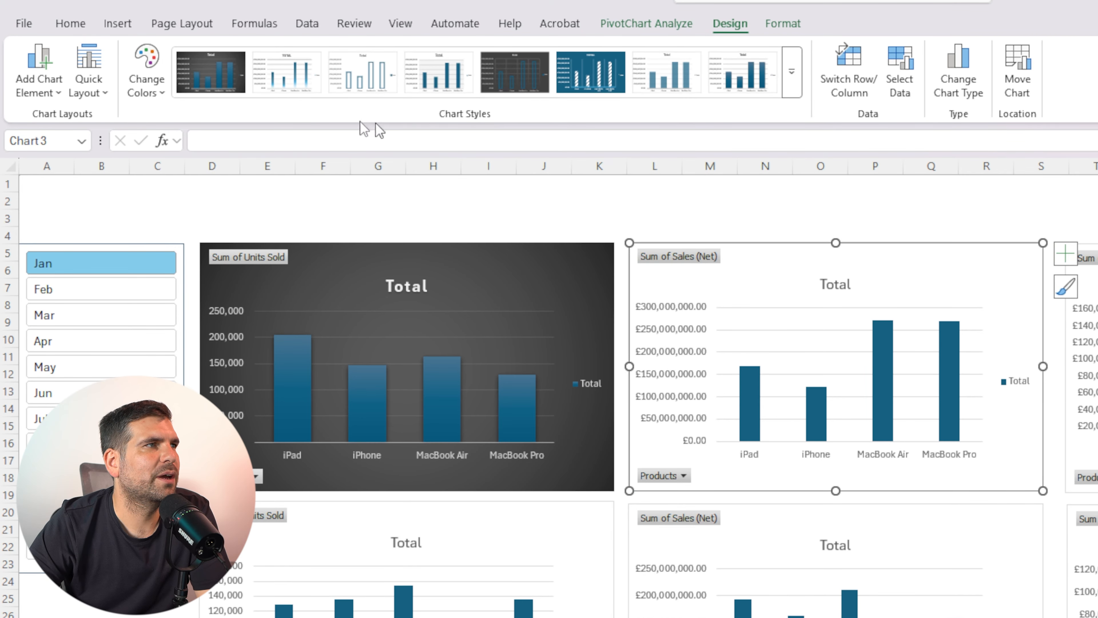
click(211, 94)
click(1089, 276)
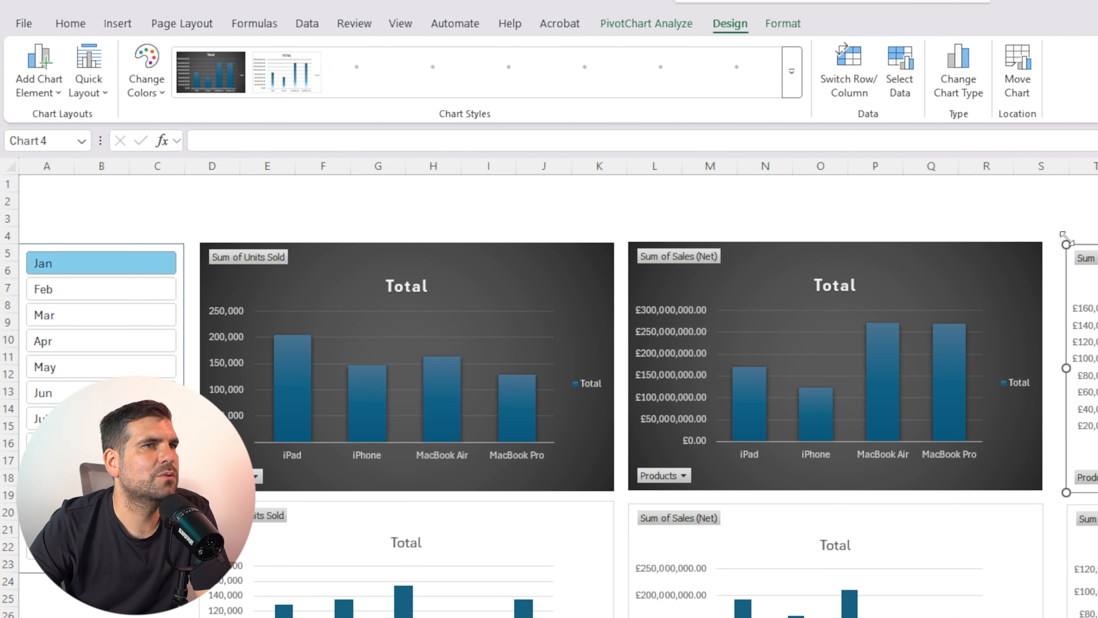
click(232, 92)
click(471, 528)
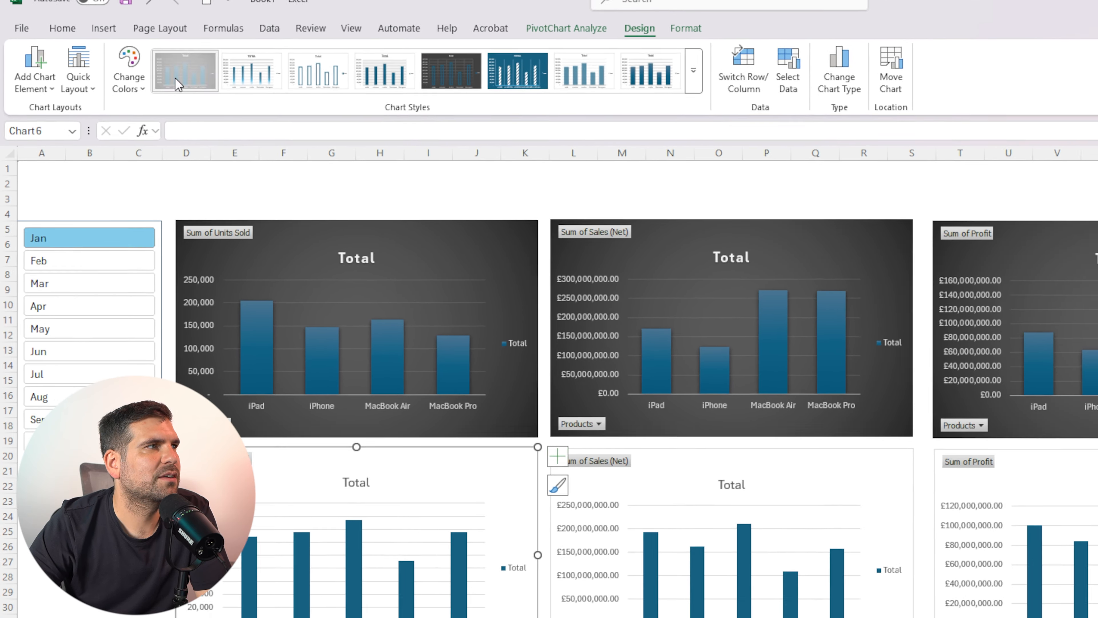
click(178, 85)
click(696, 480)
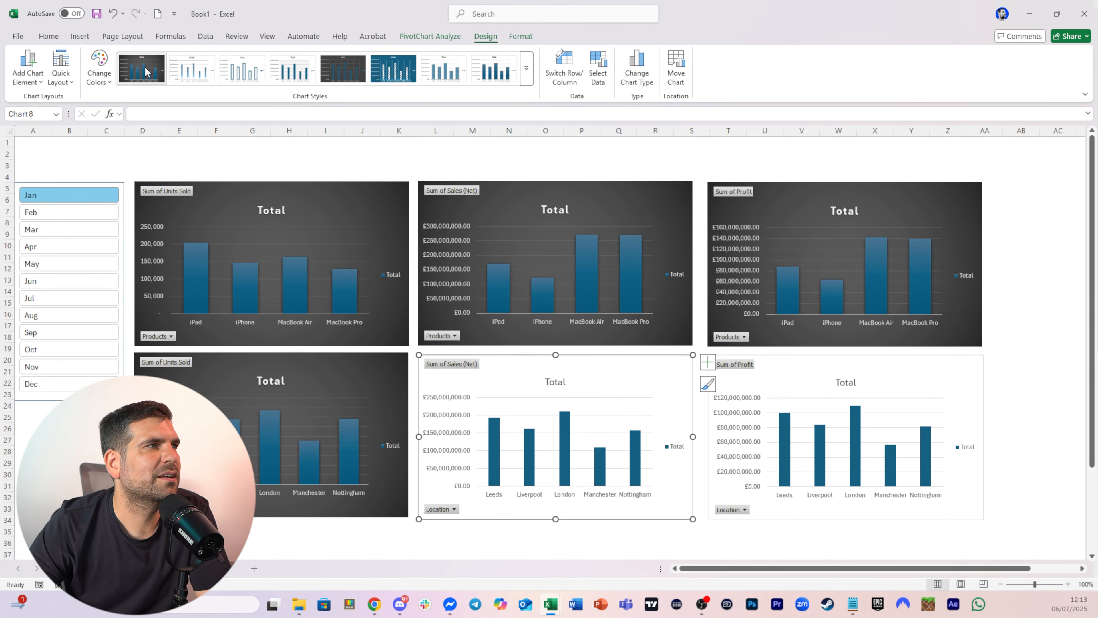
click(147, 71)
click(765, 381)
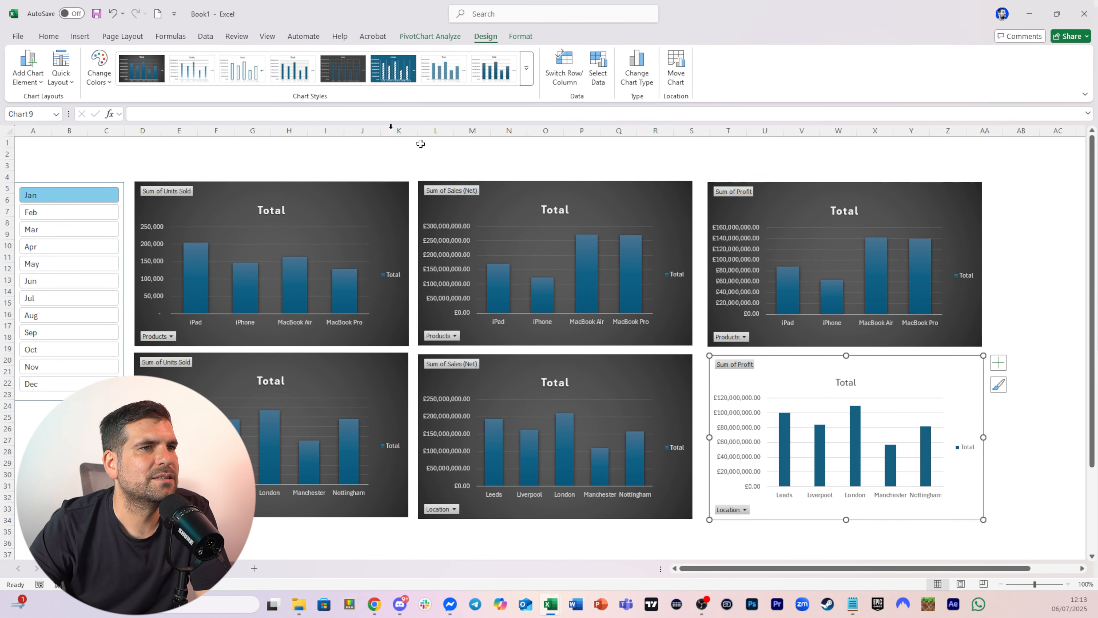
click(142, 70)
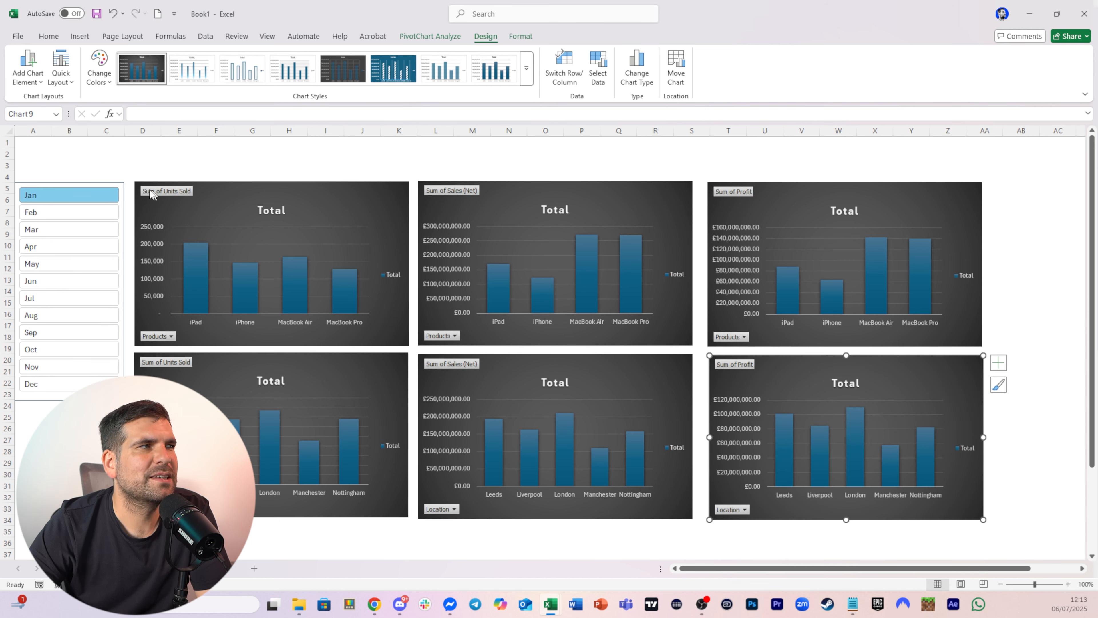
click(142, 164)
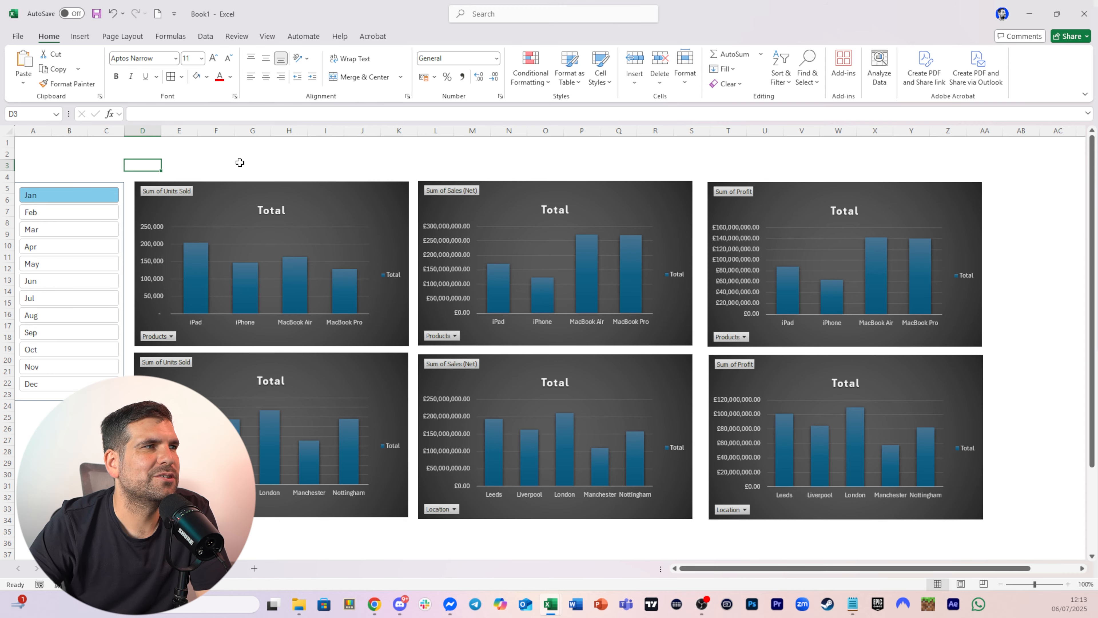
click(298, 185)
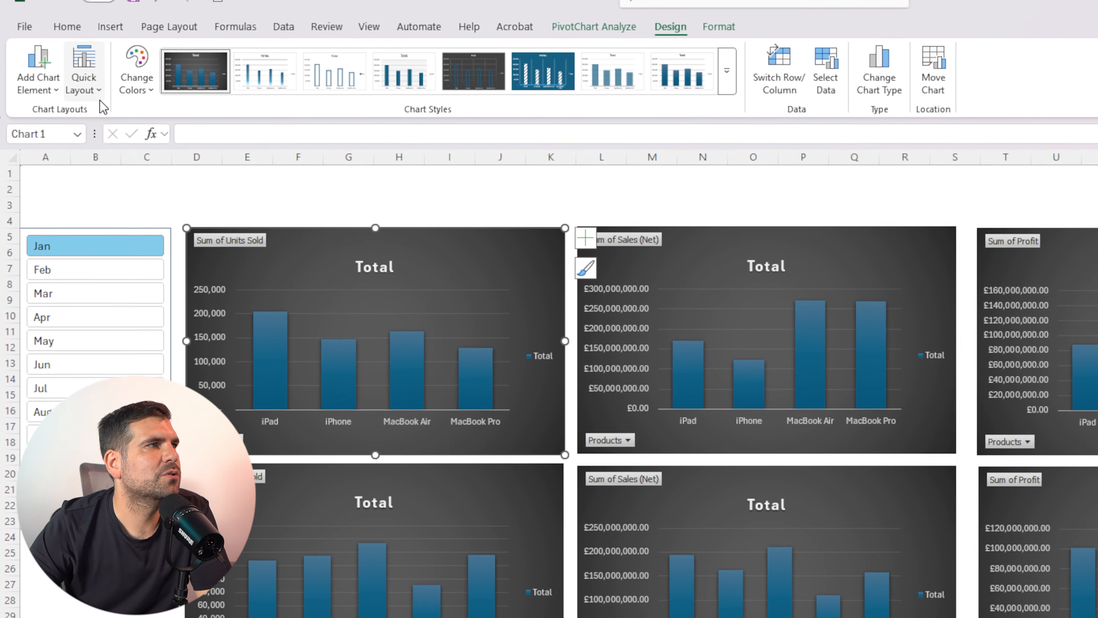
click(78, 78)
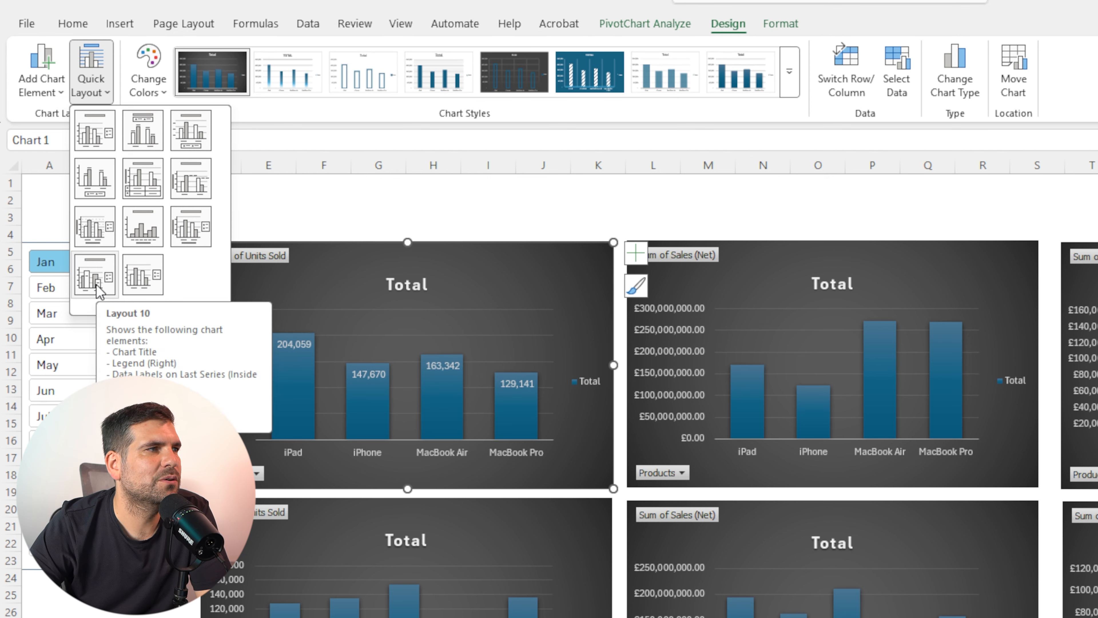
click(350, 200)
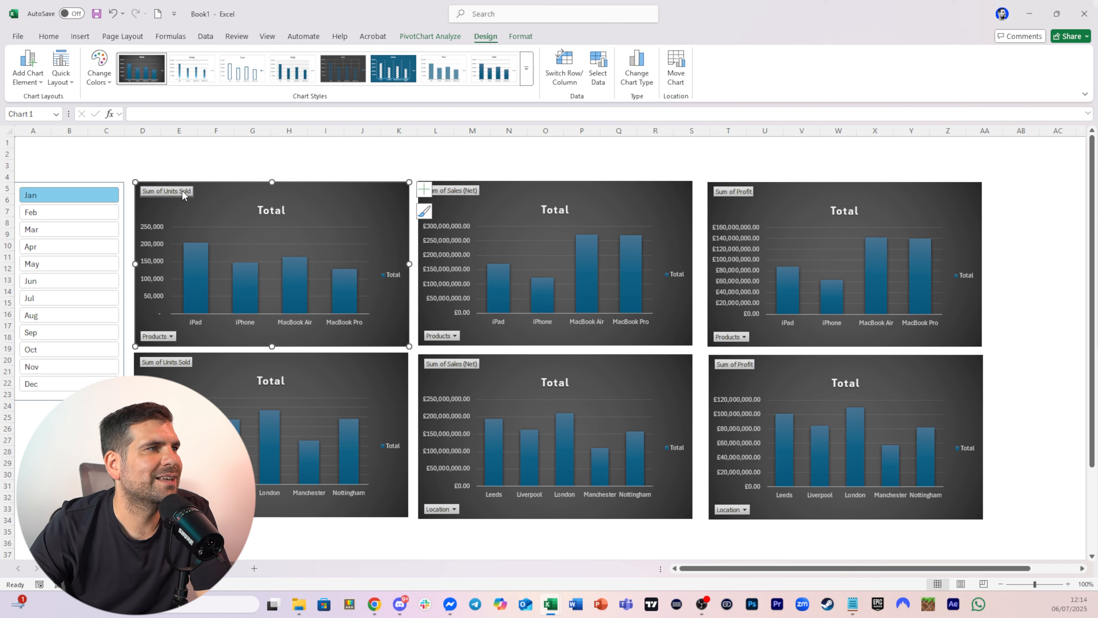
Retitle the product Units Sold chart as Units Sold
click(279, 209)
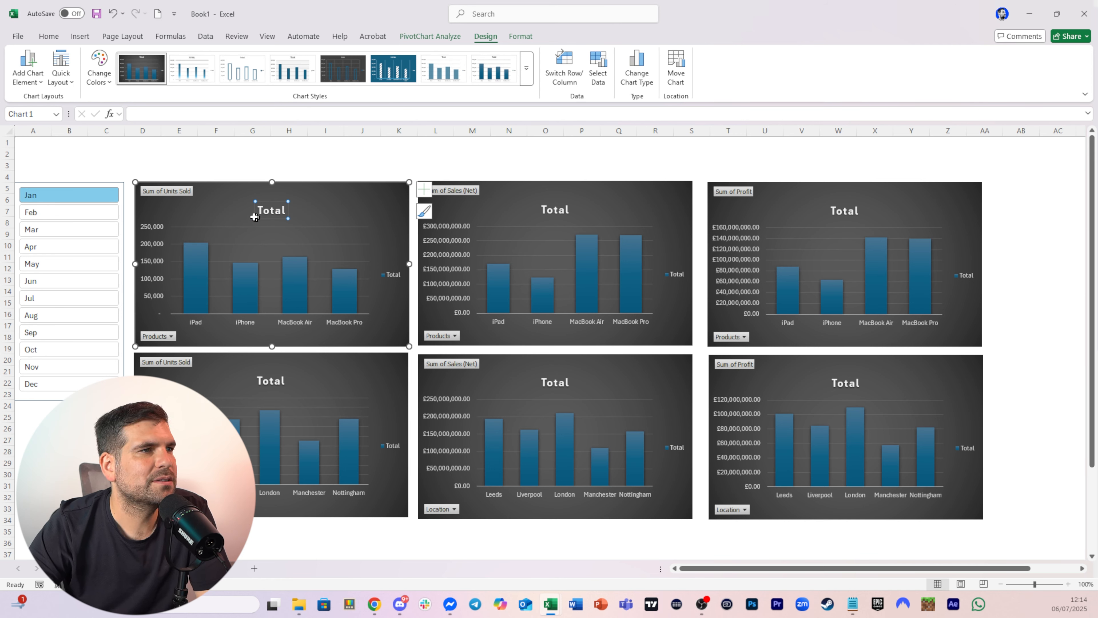
double_click(260, 210)
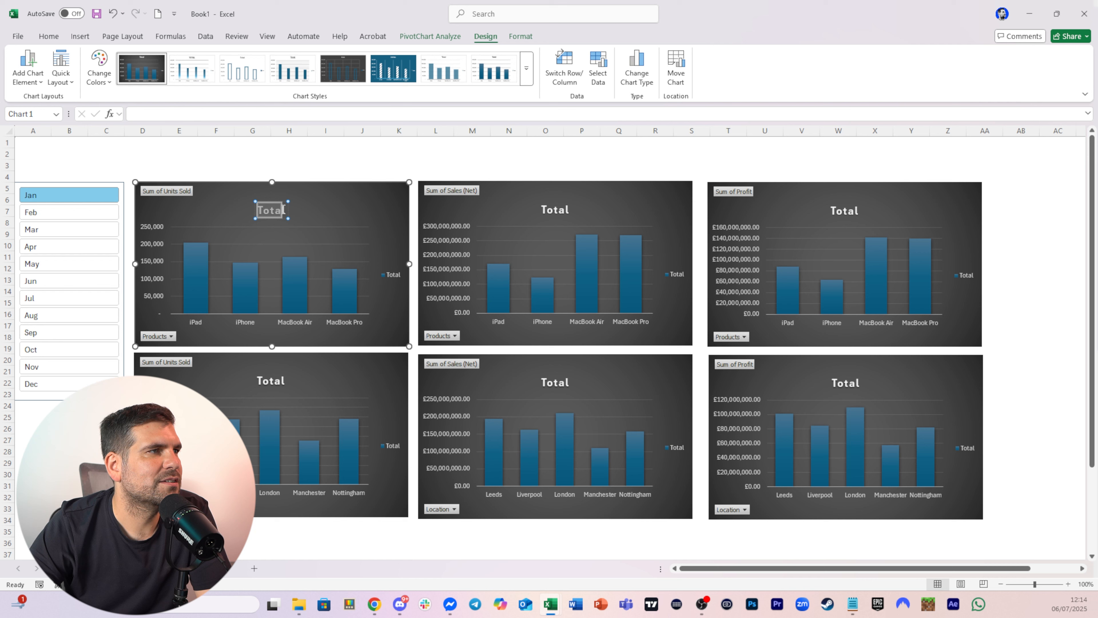
text(Units)
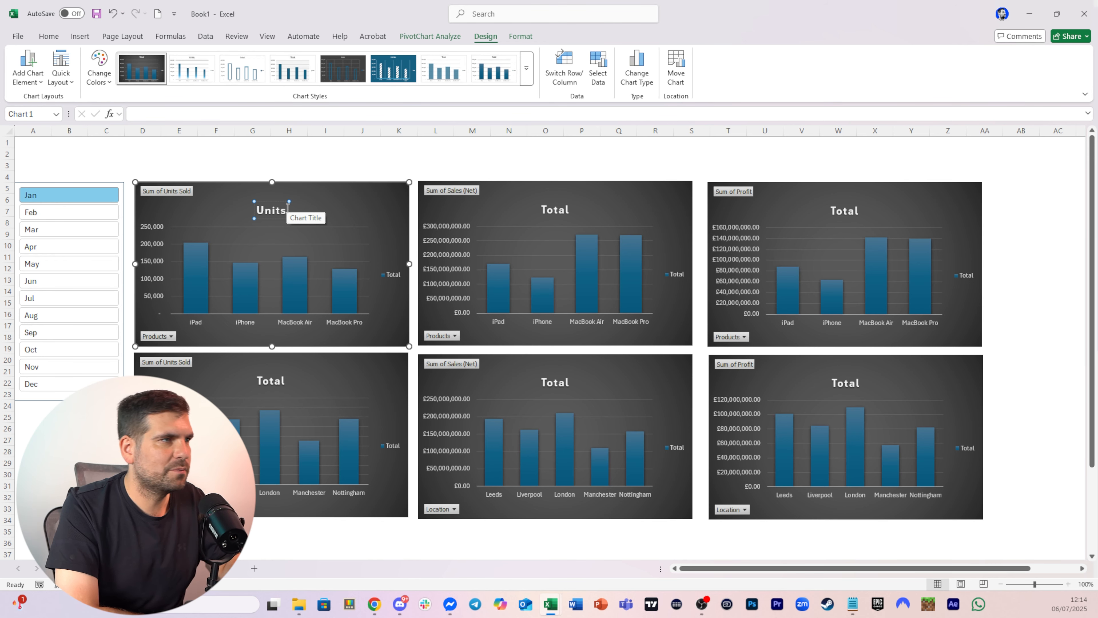
text( Sold)
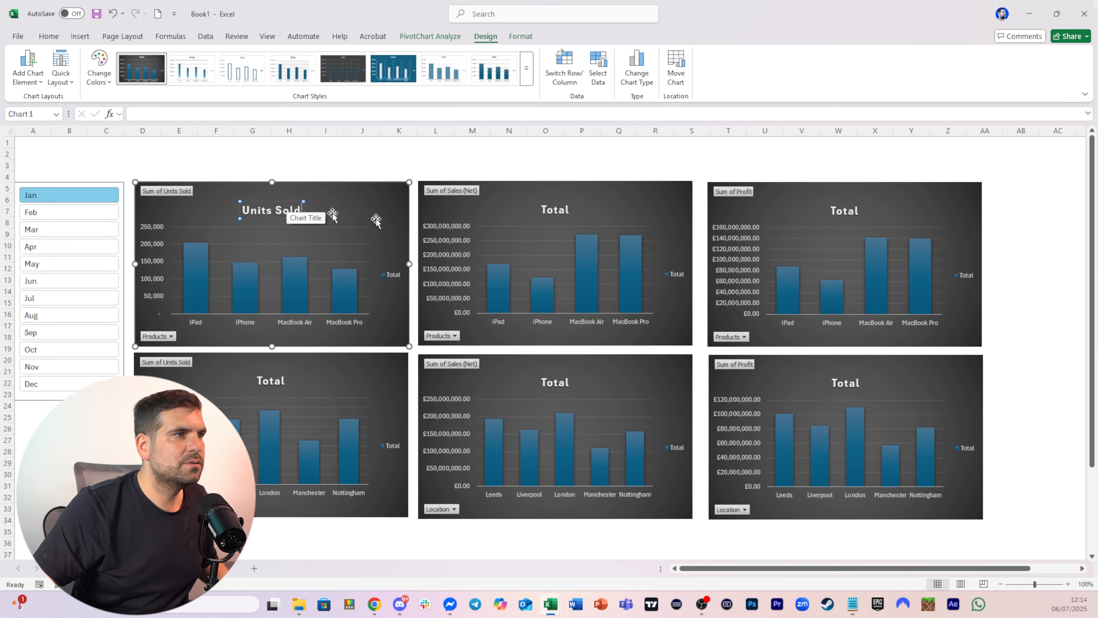
Retitle the product Sales (Net) chart as Net Sales
click(555, 211)
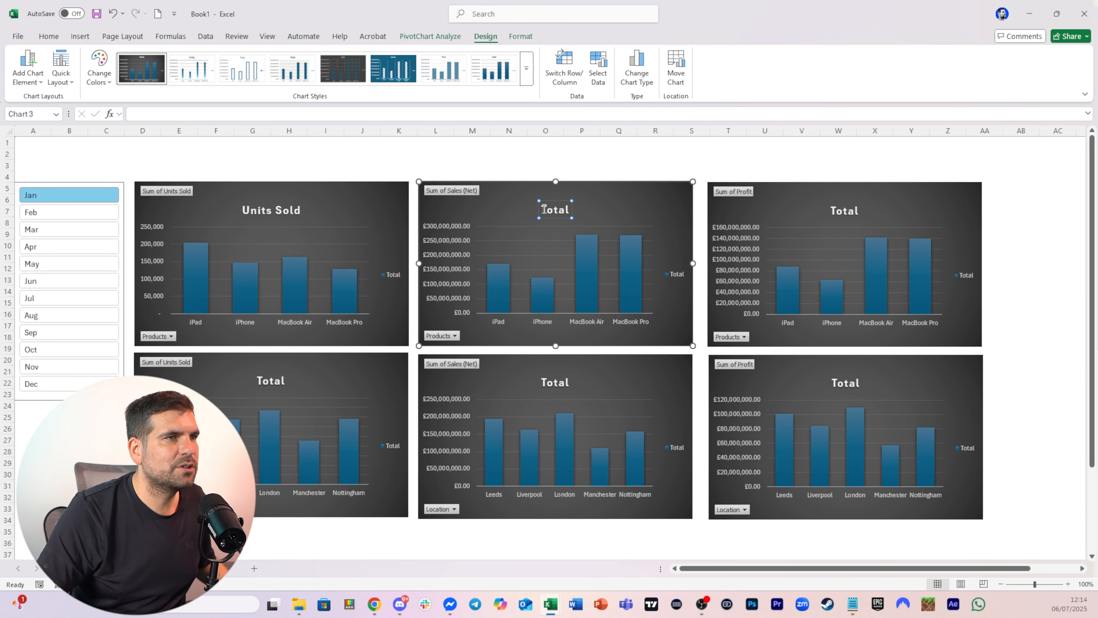
drag(545, 209, 569, 209)
text(Net Sal)
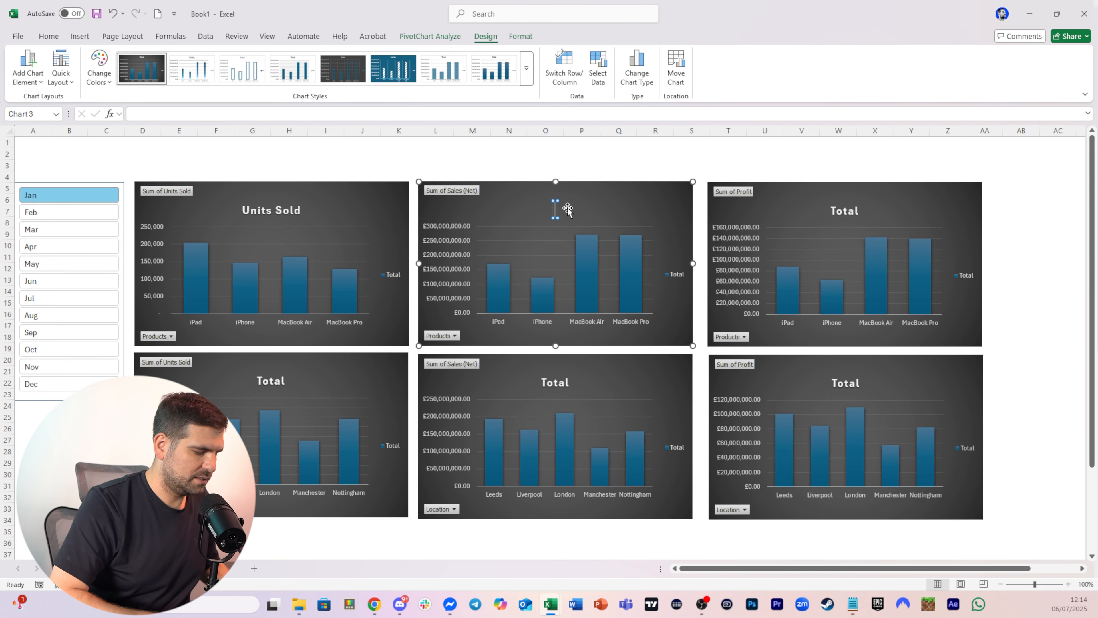
text(es)
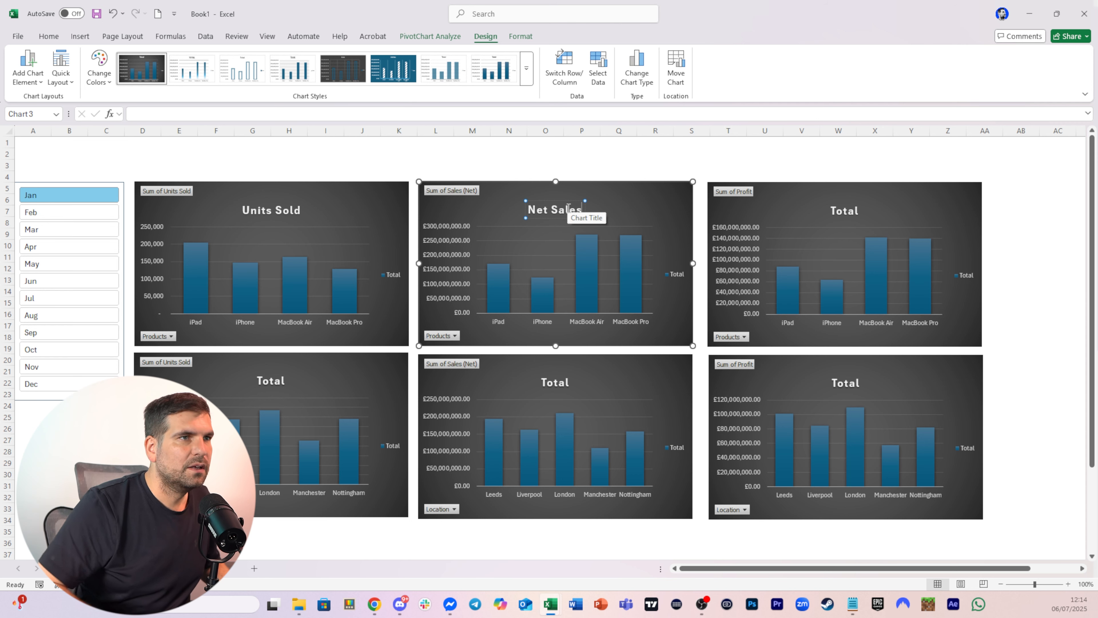
Retitle the product Profit chart as Profit
click(843, 210)
drag(831, 211, 858, 213)
text(Profit)
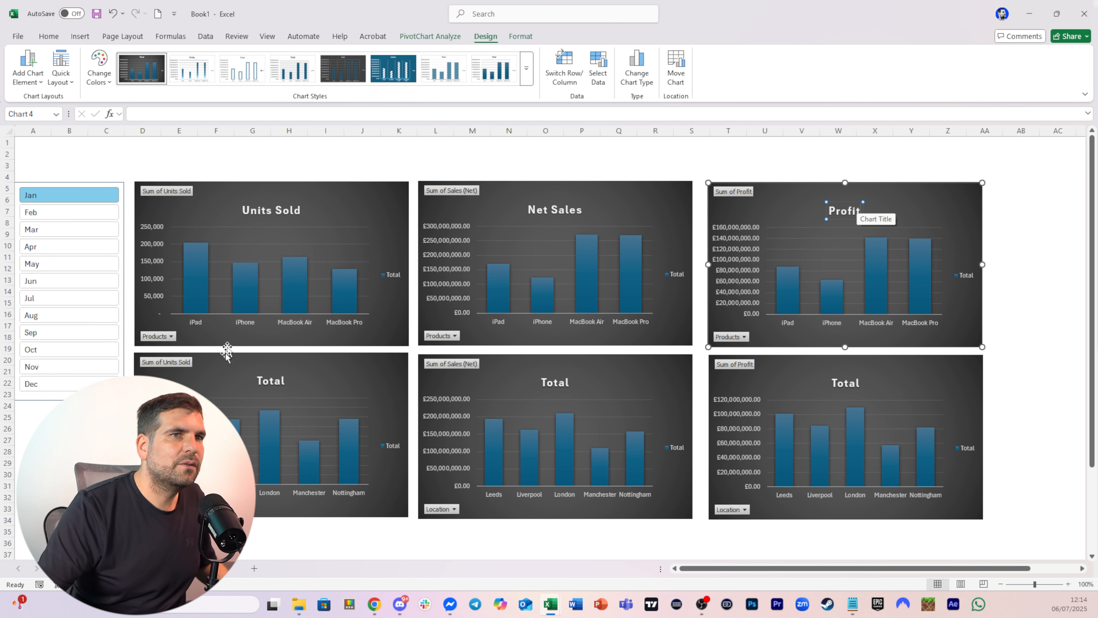
Delete the chart titles from the three location PivotCharts in the lower row
click(269, 383)
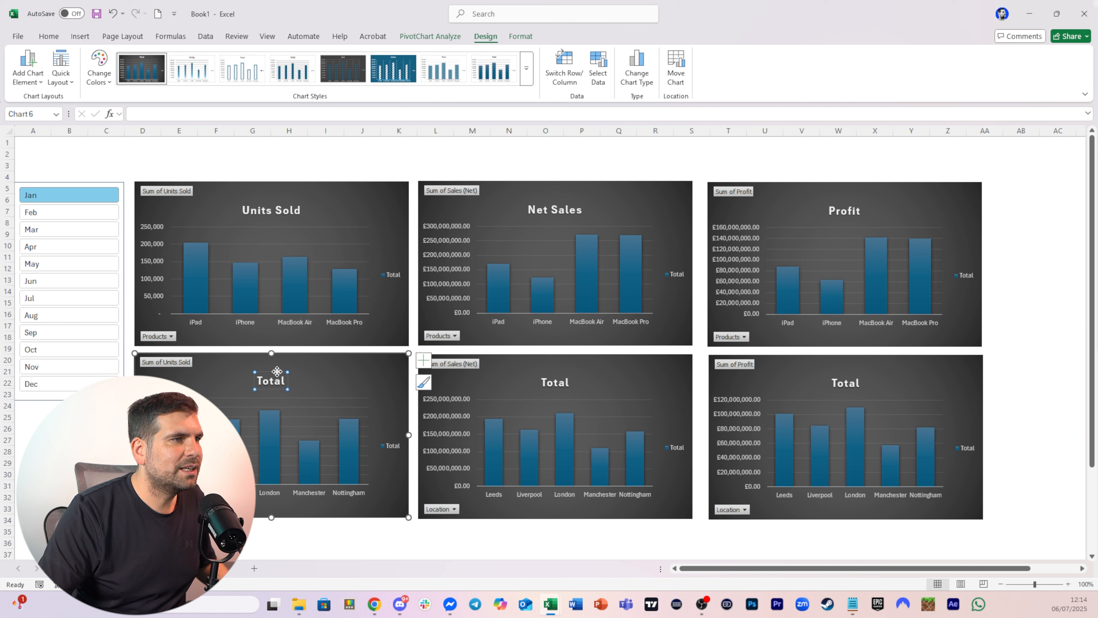
key(Delete)
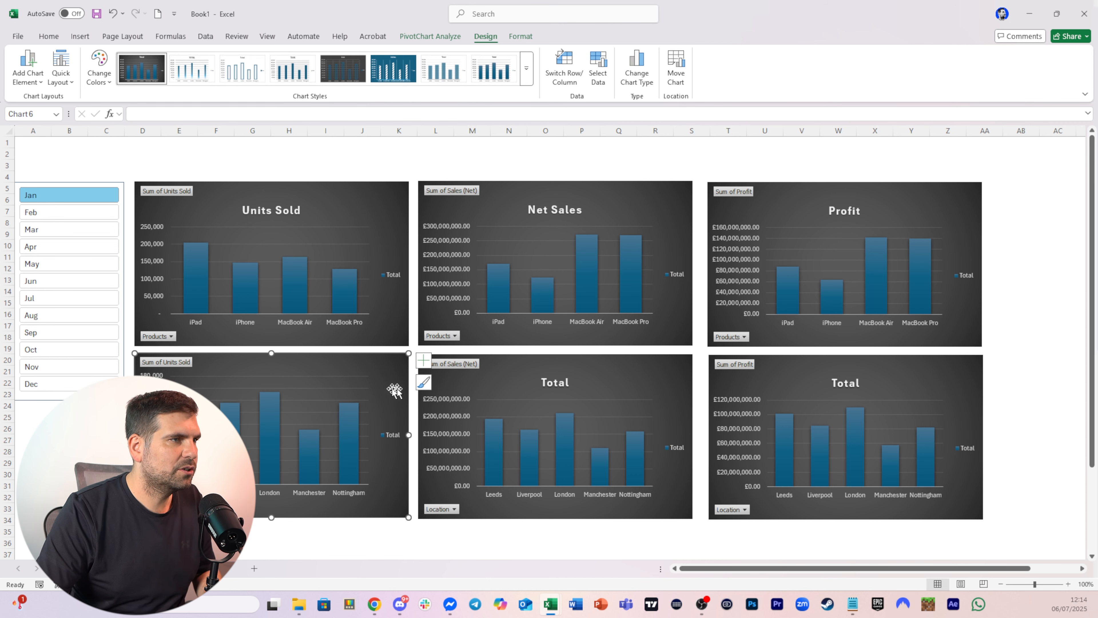
click(560, 374)
key(Delete)
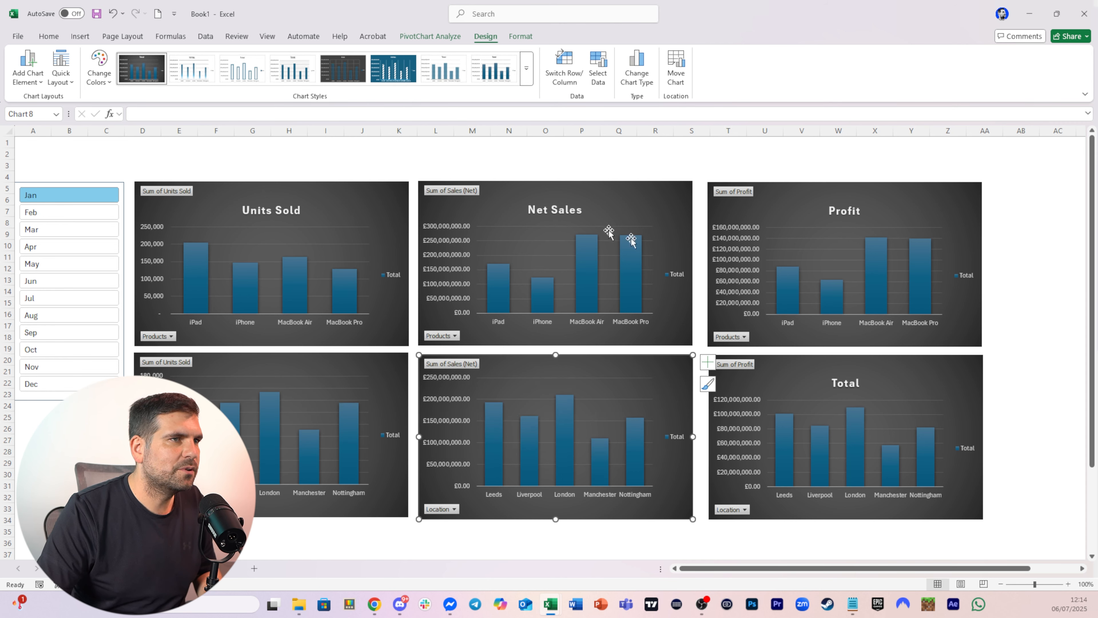
click(849, 375)
key(Delete)
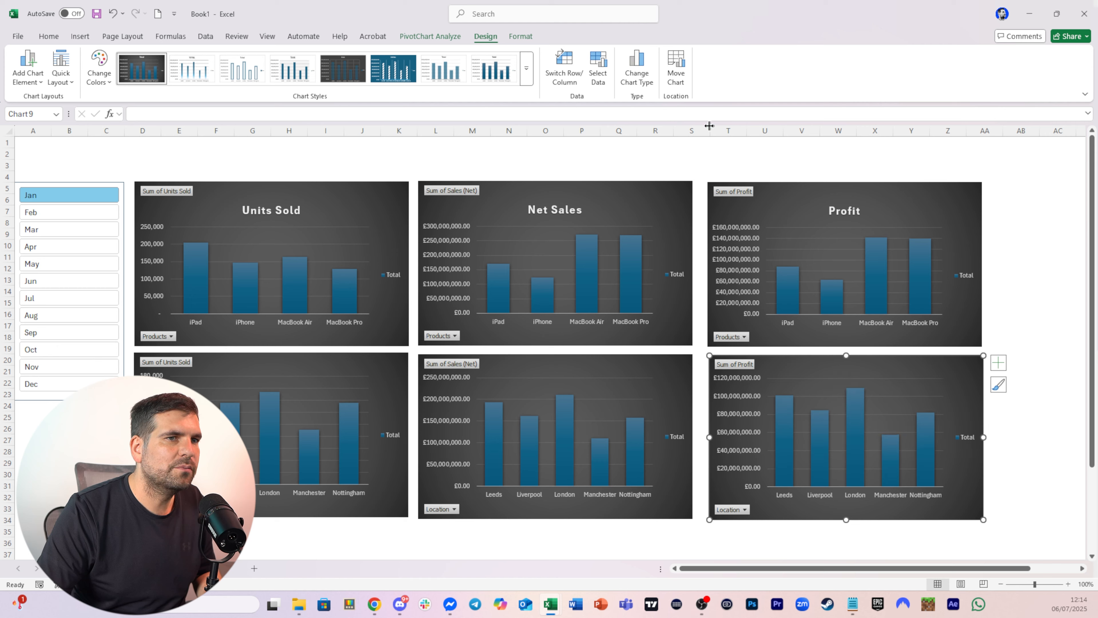
click(1048, 269)
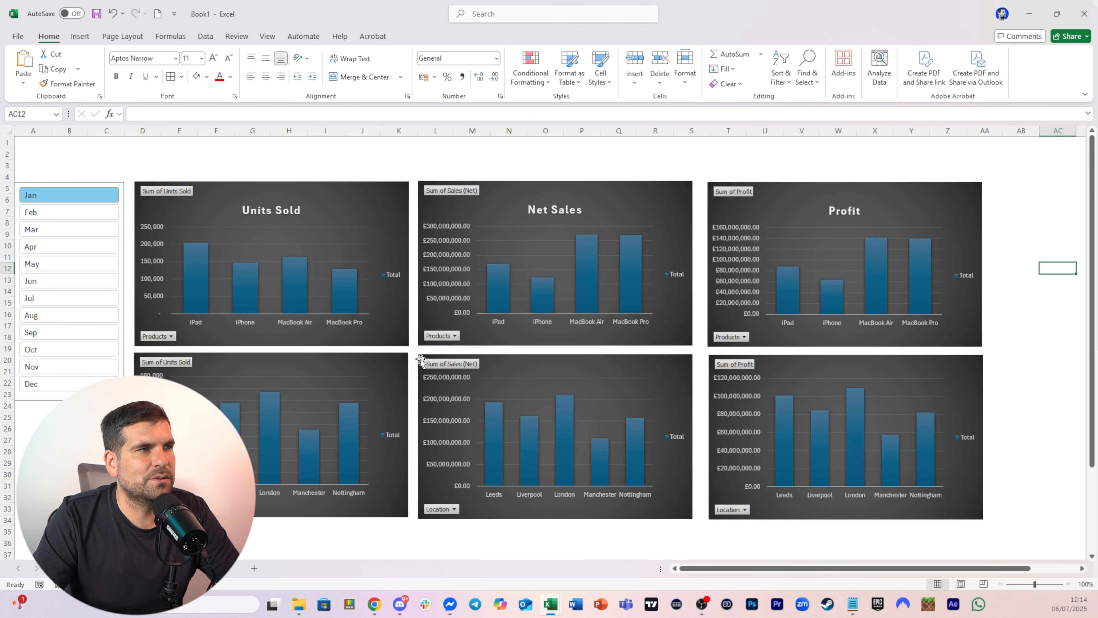
Set columns E through K to a uniform column width of 8.43
click(404, 129)
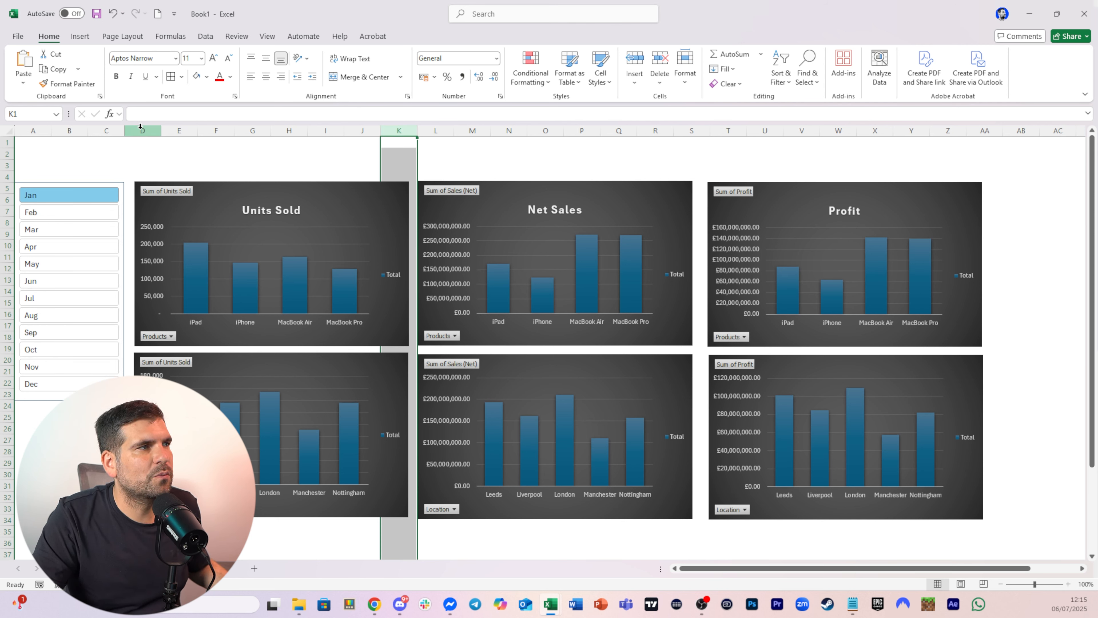
drag(145, 128, 399, 136)
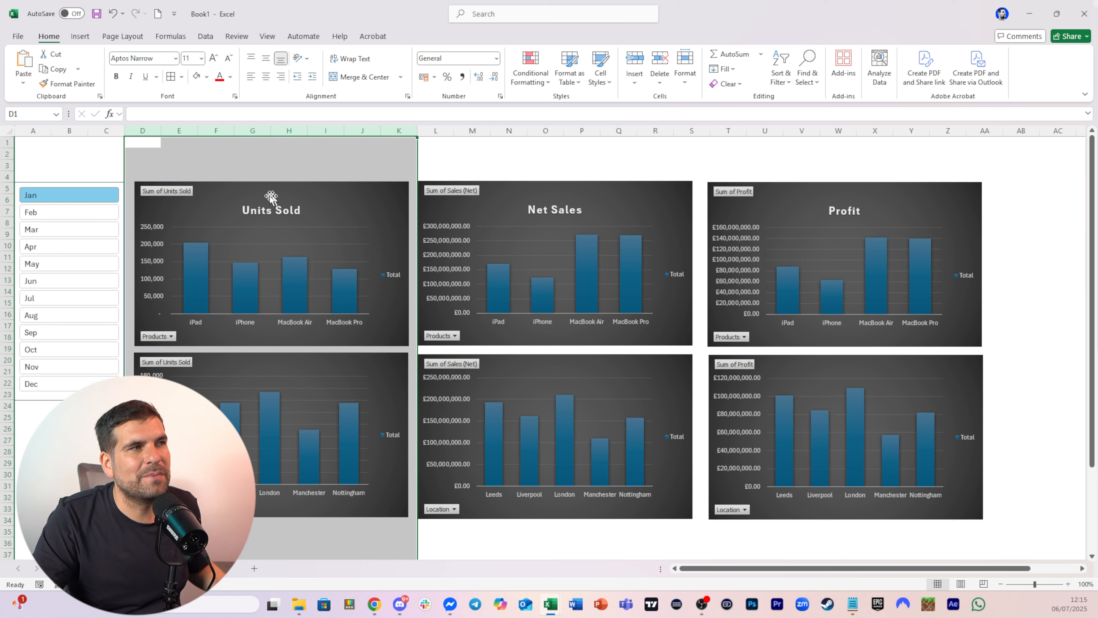
click(458, 149)
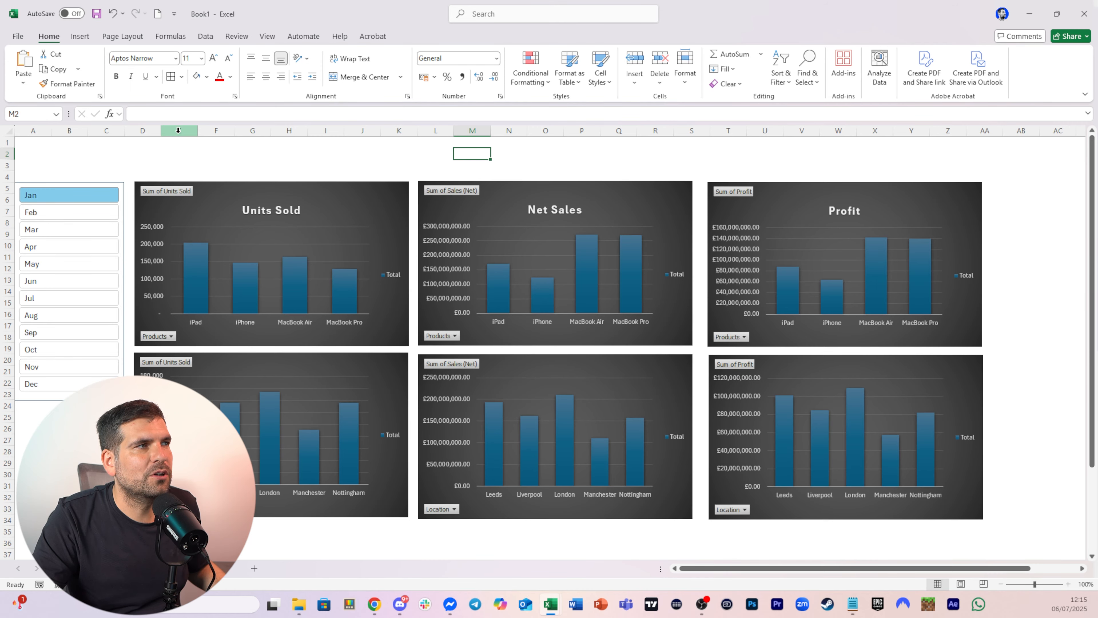
drag(178, 130, 368, 130)
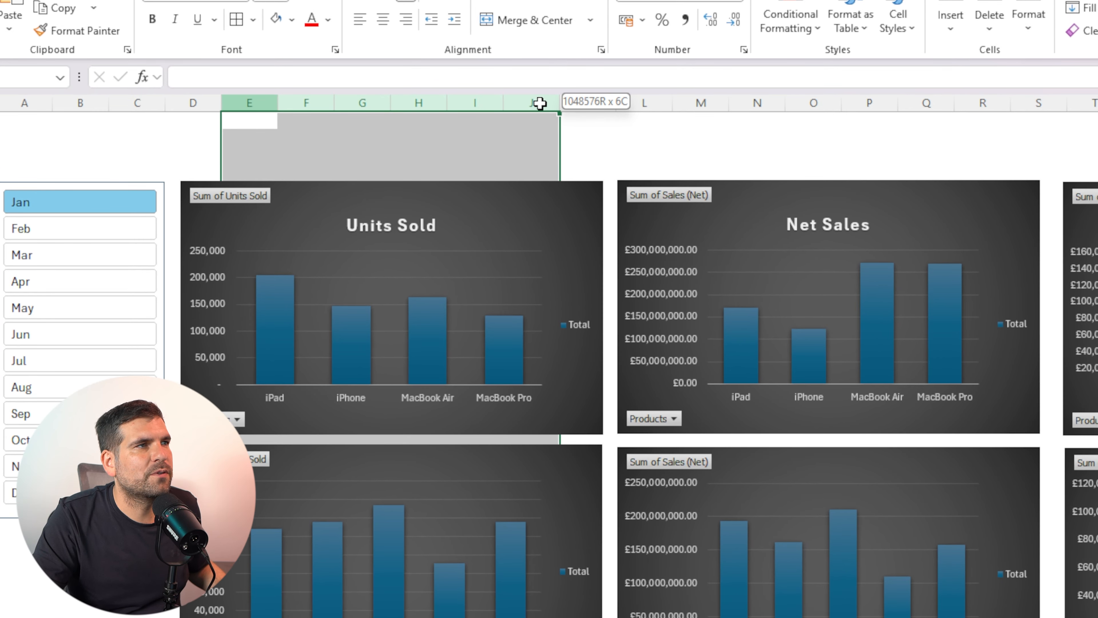
drag(539, 103, 585, 107)
right_click(585, 106)
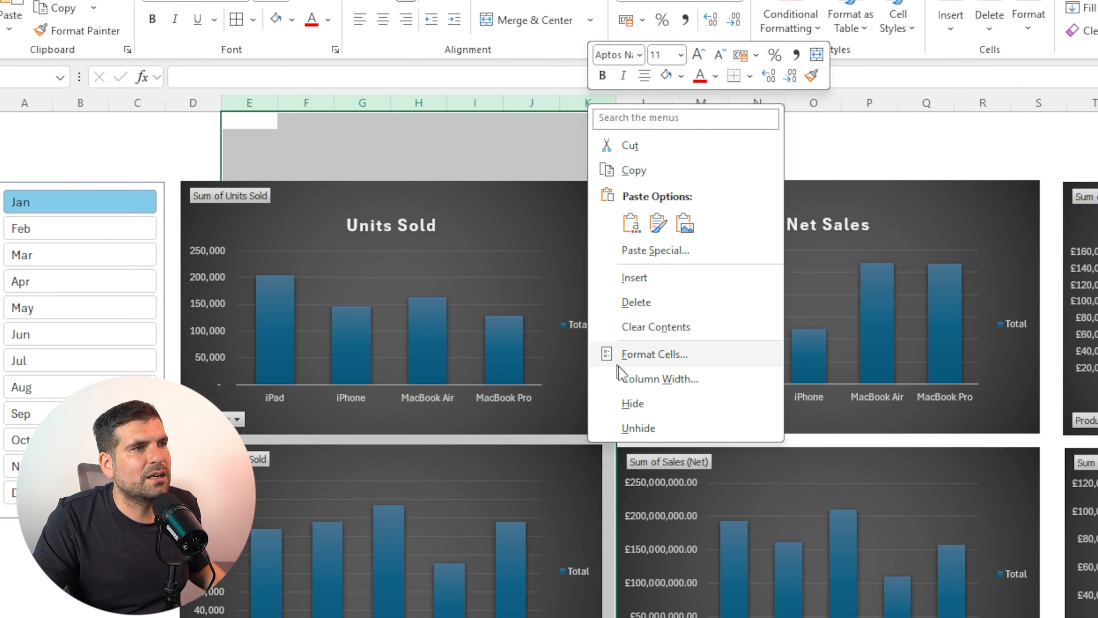
click(643, 380)
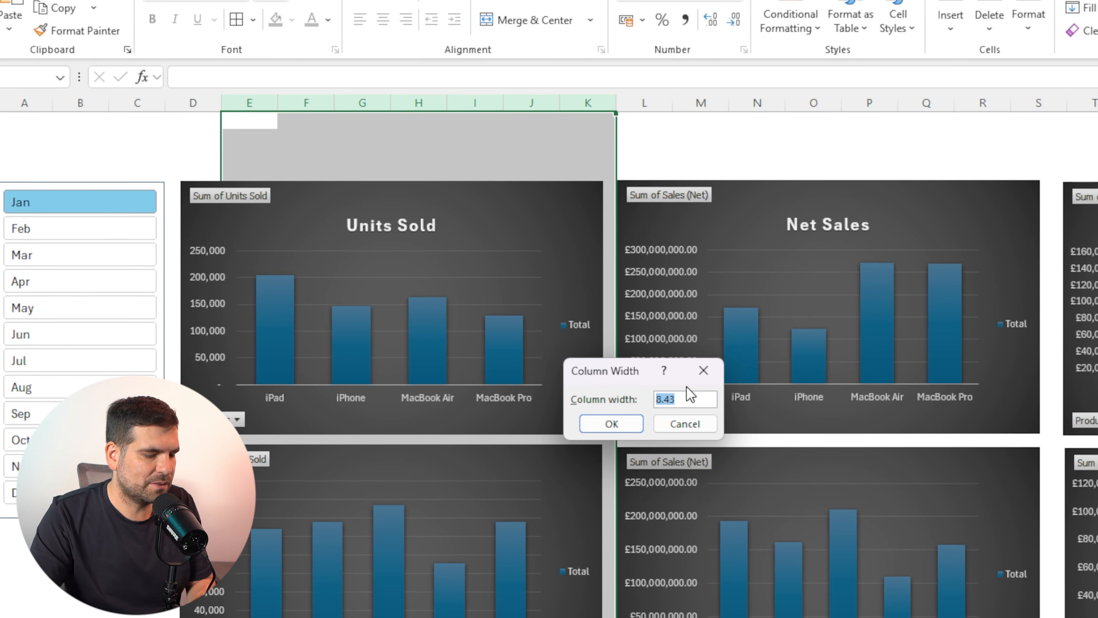
click(611, 423)
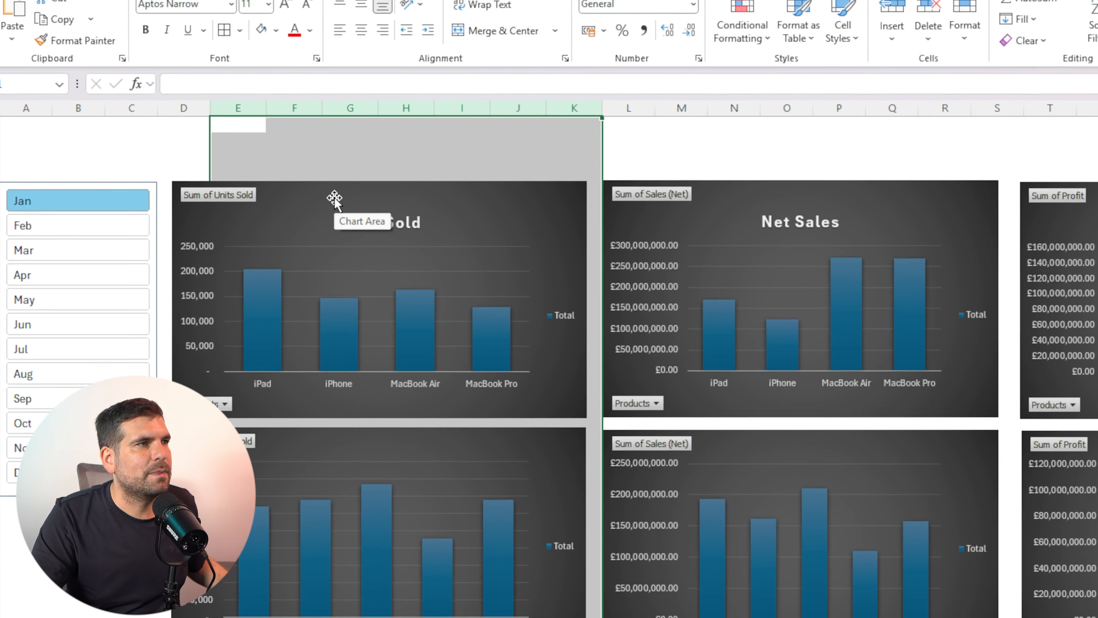
Move the two Units Sold charts together slightly to the right
click(383, 204)
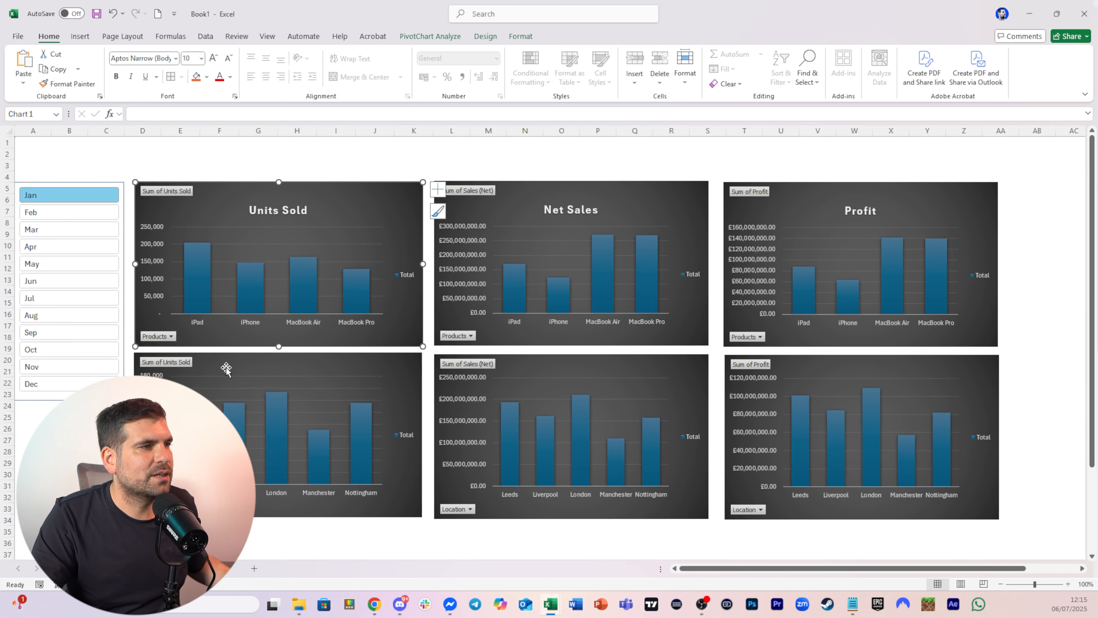
ctrl+click(226, 368)
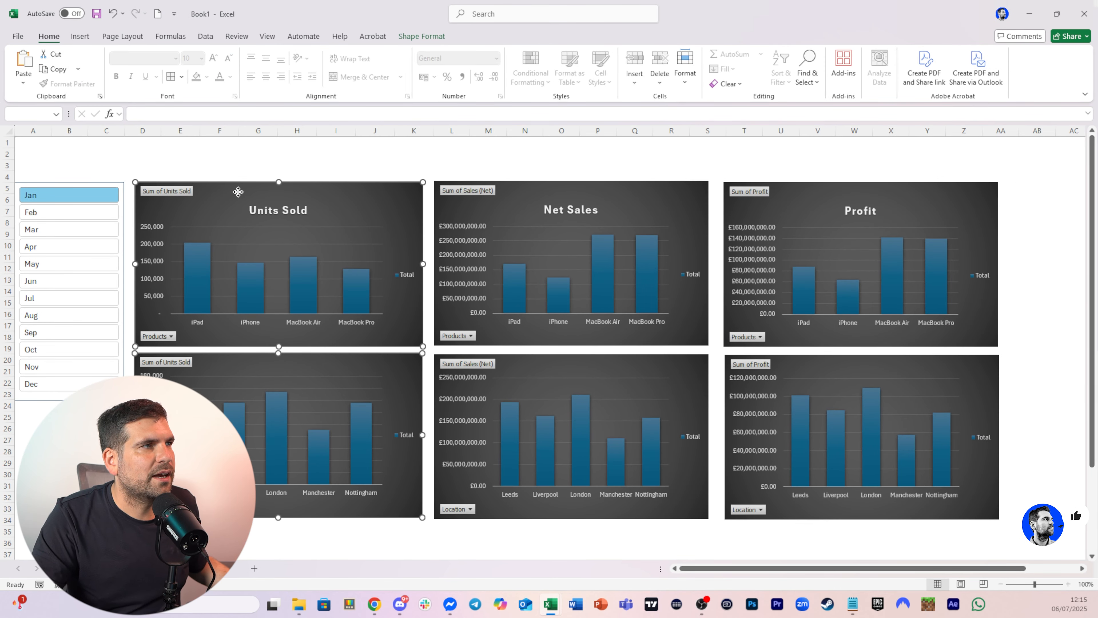
drag(238, 190, 249, 191)
click(450, 165)
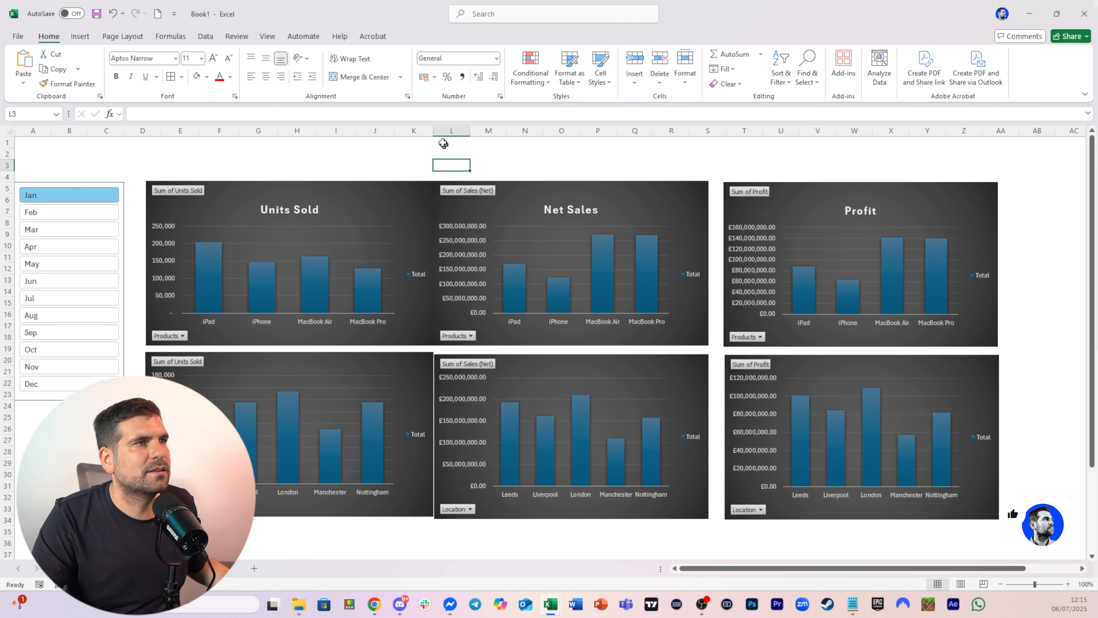
Set column L's width to 5 to form a gap between chart columns
click(446, 131)
right_click(446, 131)
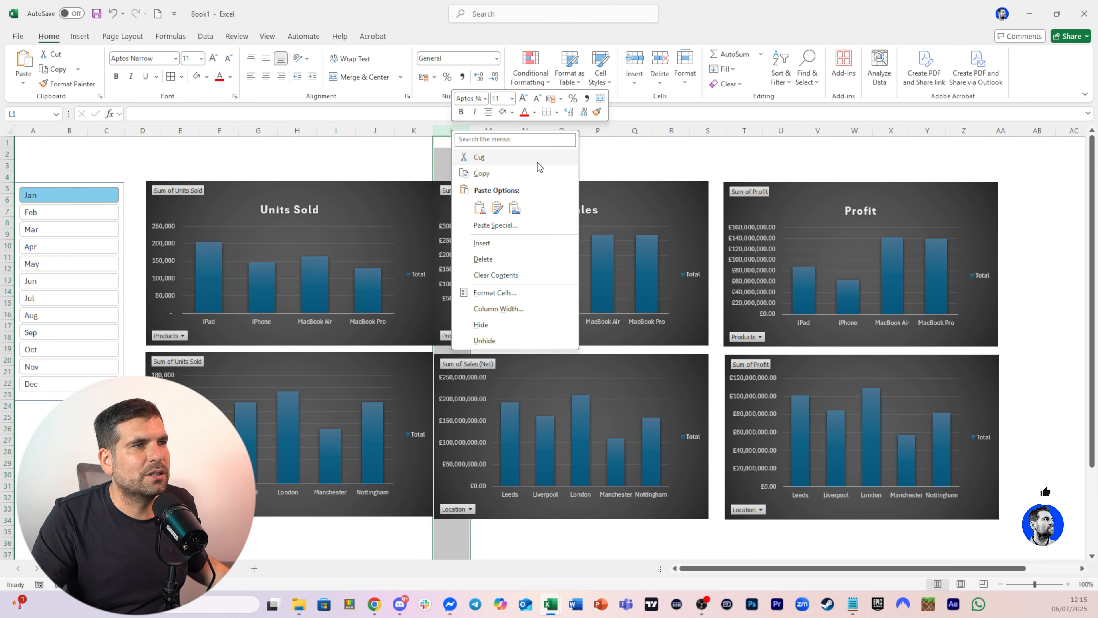
click(494, 307)
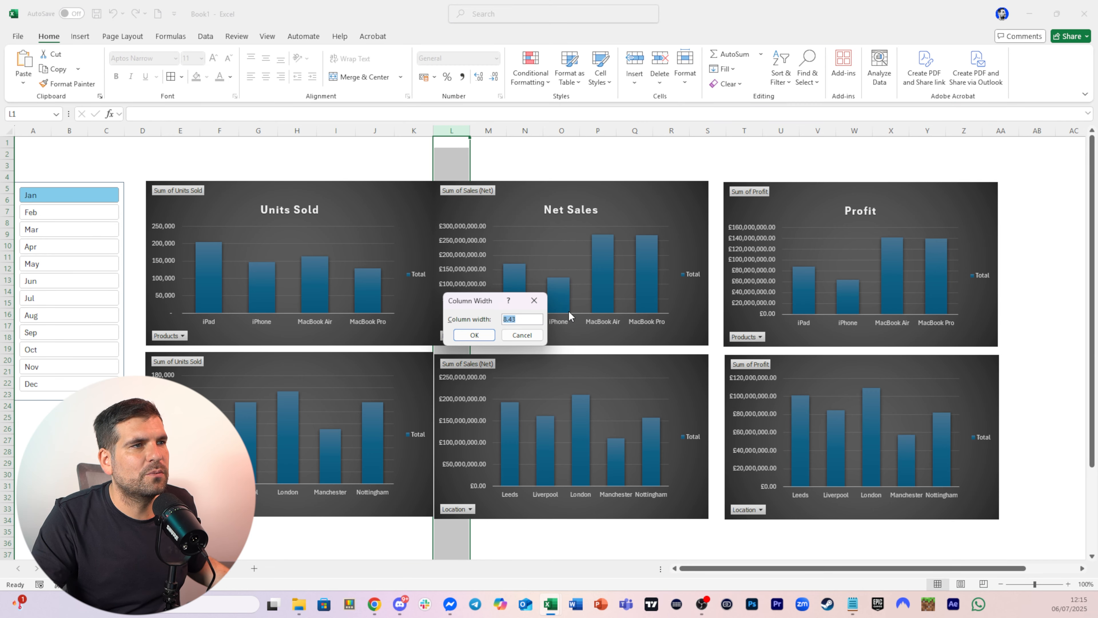
text(5)
click(474, 334)
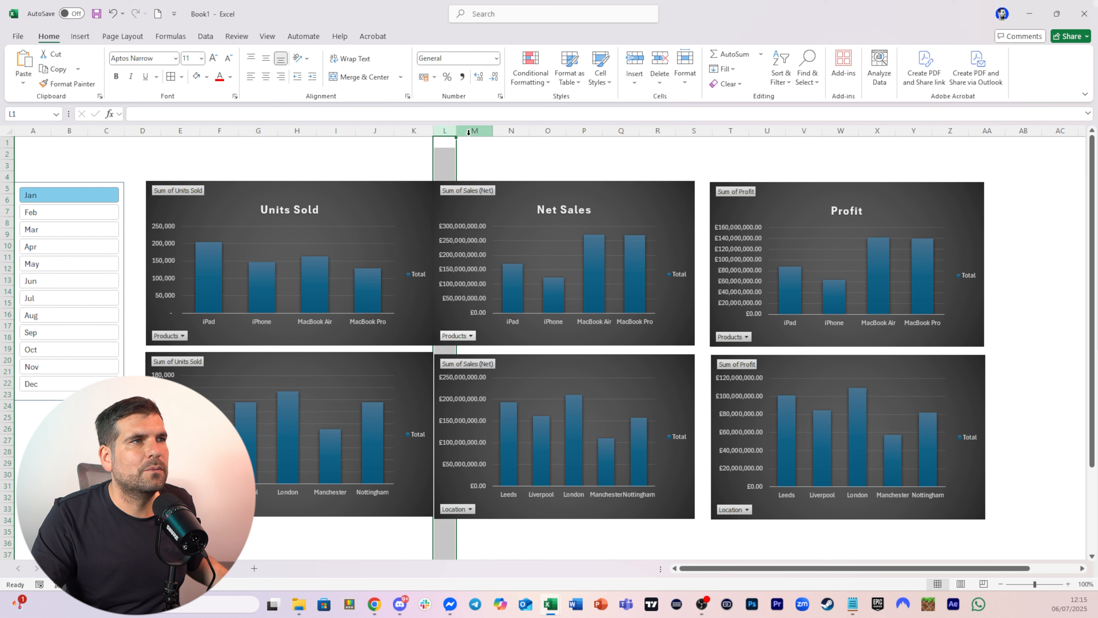
Set columns M through S to a column width of 9
drag(469, 130, 510, 130)
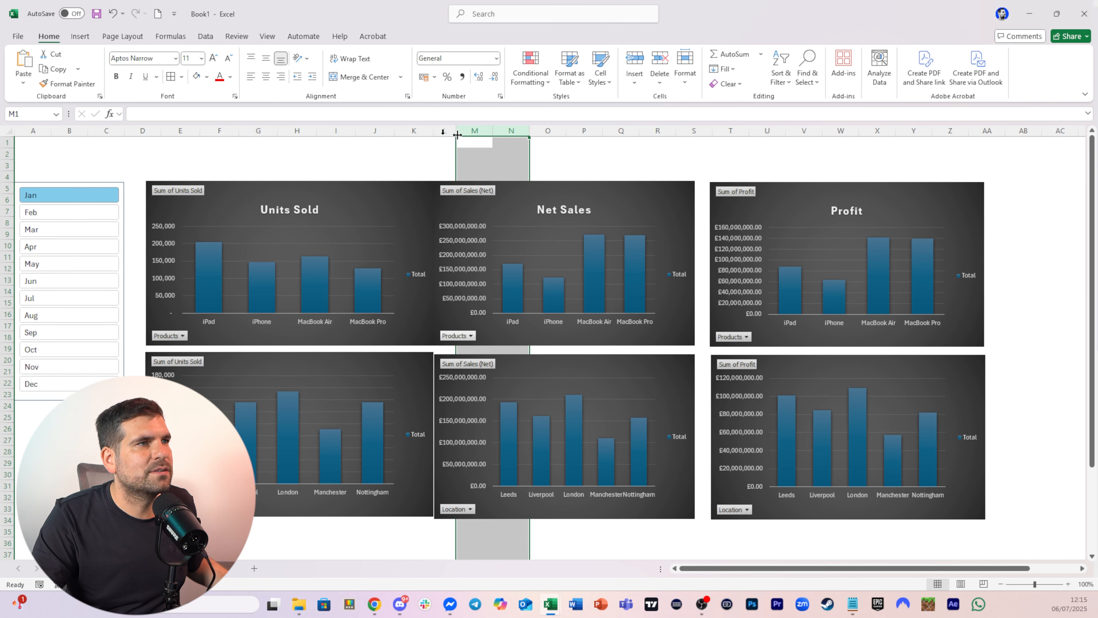
click(477, 130)
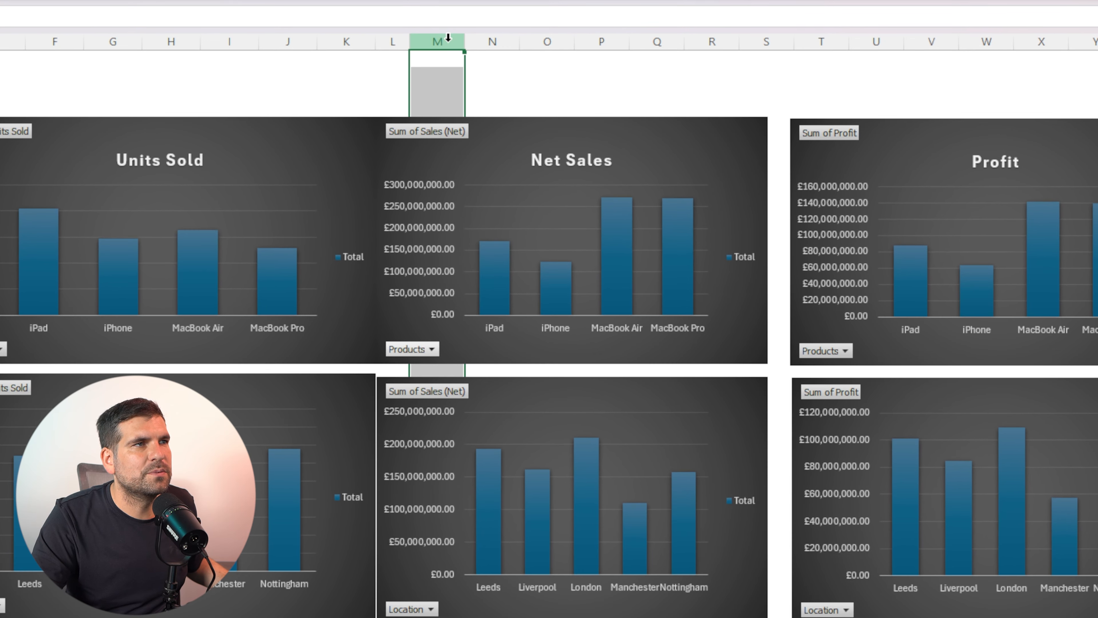
drag(481, 130, 539, 130)
drag(535, 41, 757, 37)
right_click(757, 37)
click(818, 308)
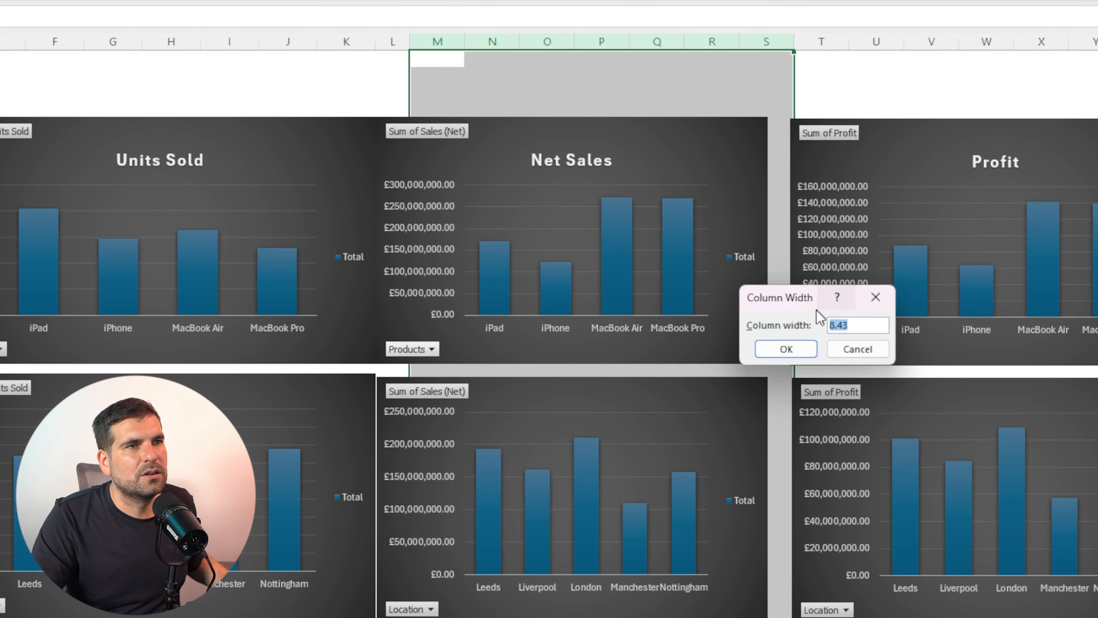
text(9)
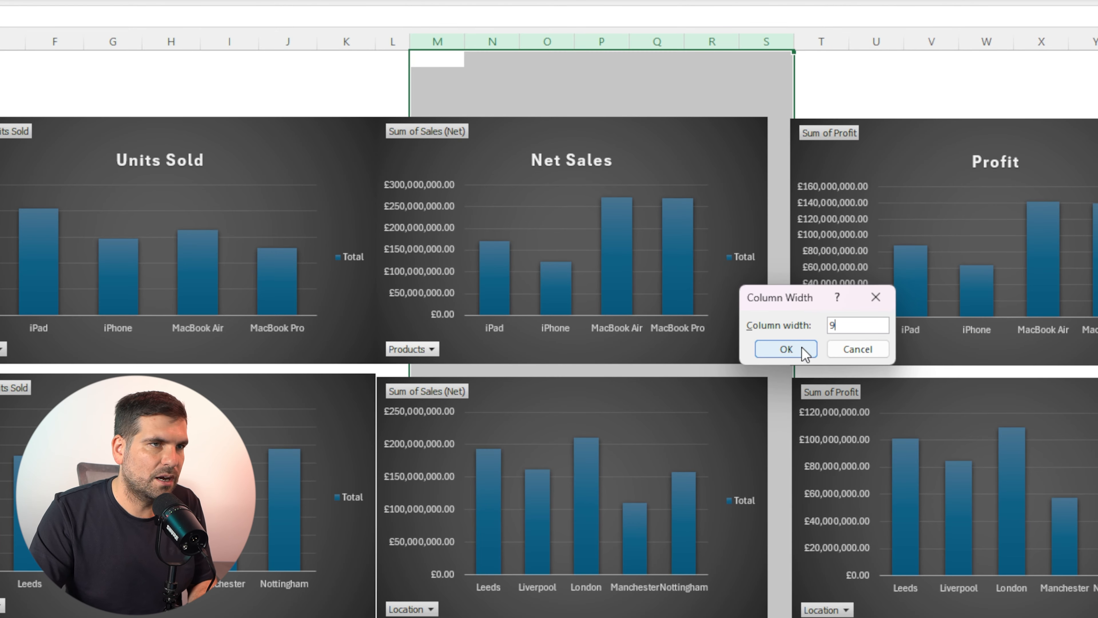
click(795, 348)
Move the two Net Sales charts together slightly to the right
click(755, 186)
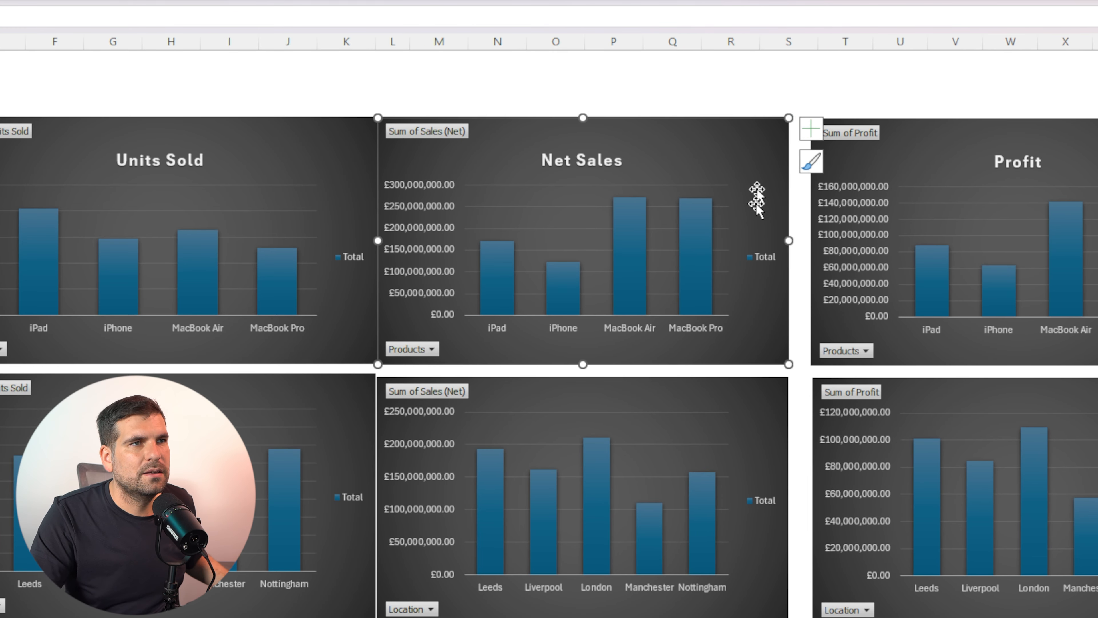
ctrl+click(752, 389)
drag(692, 129, 726, 129)
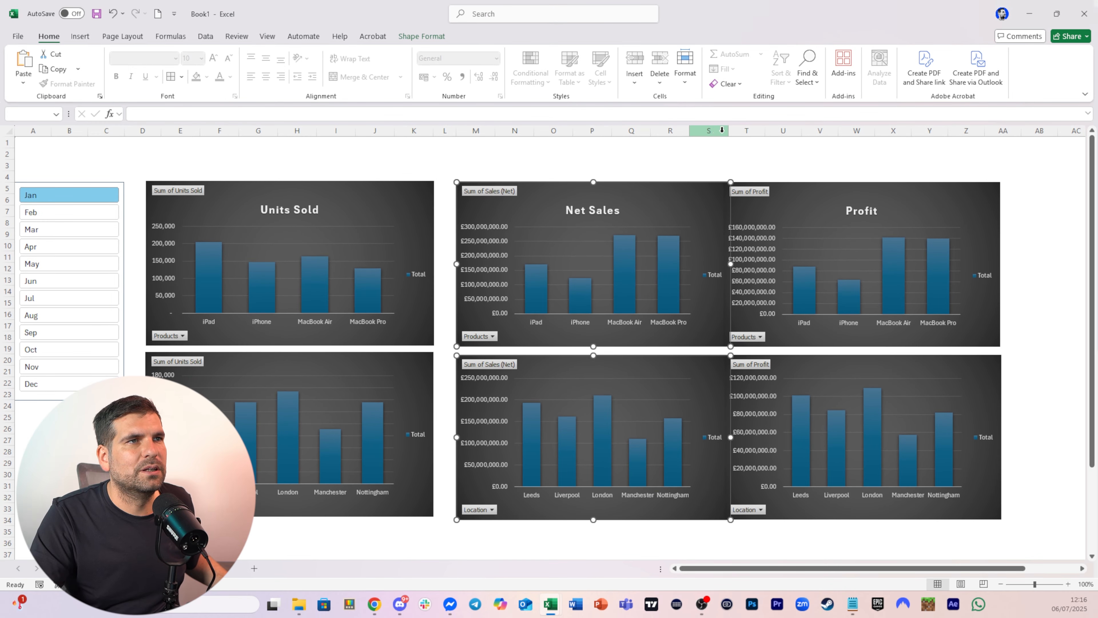
Set column T's width to 5 to form the second gap between chart columns
click(747, 130)
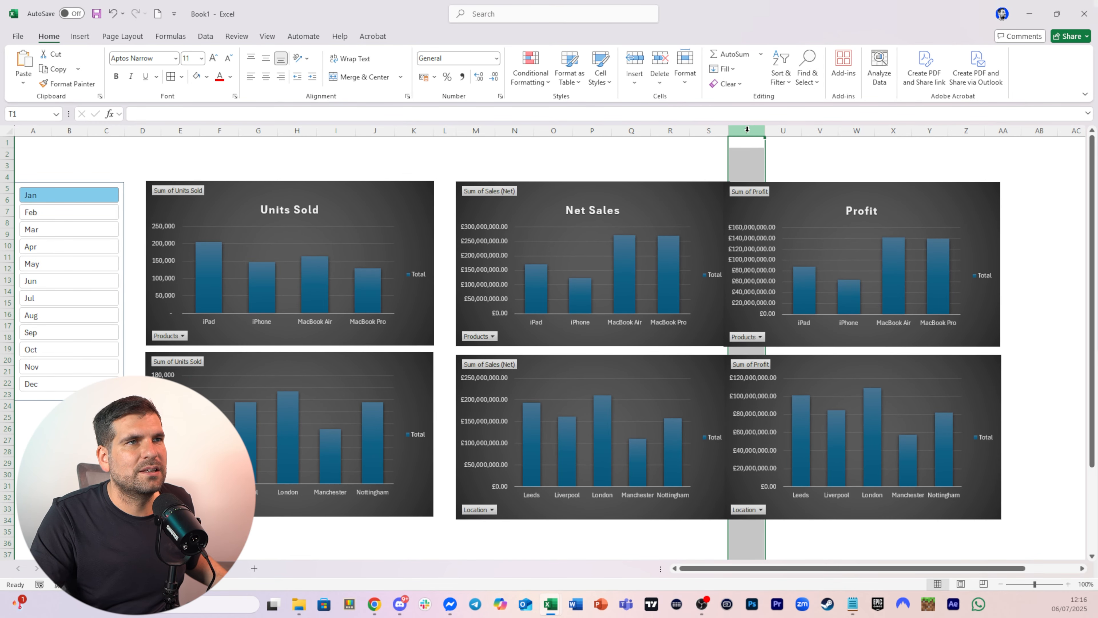
right_click(747, 131)
click(778, 310)
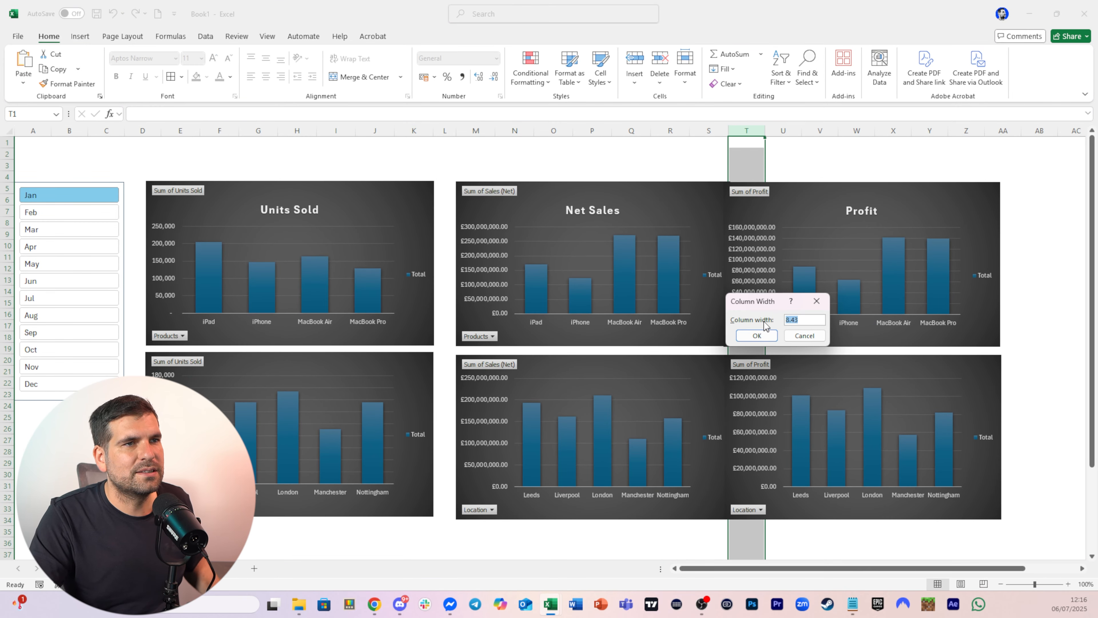
text(5)
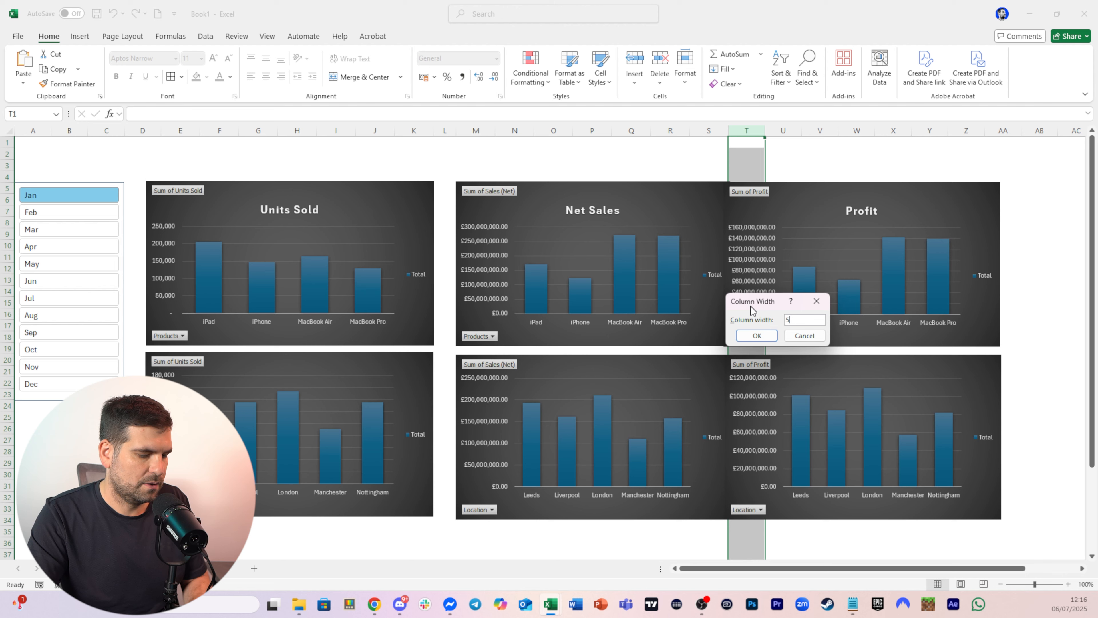
click(755, 335)
Move the two Profit charts together slightly to the right
click(792, 194)
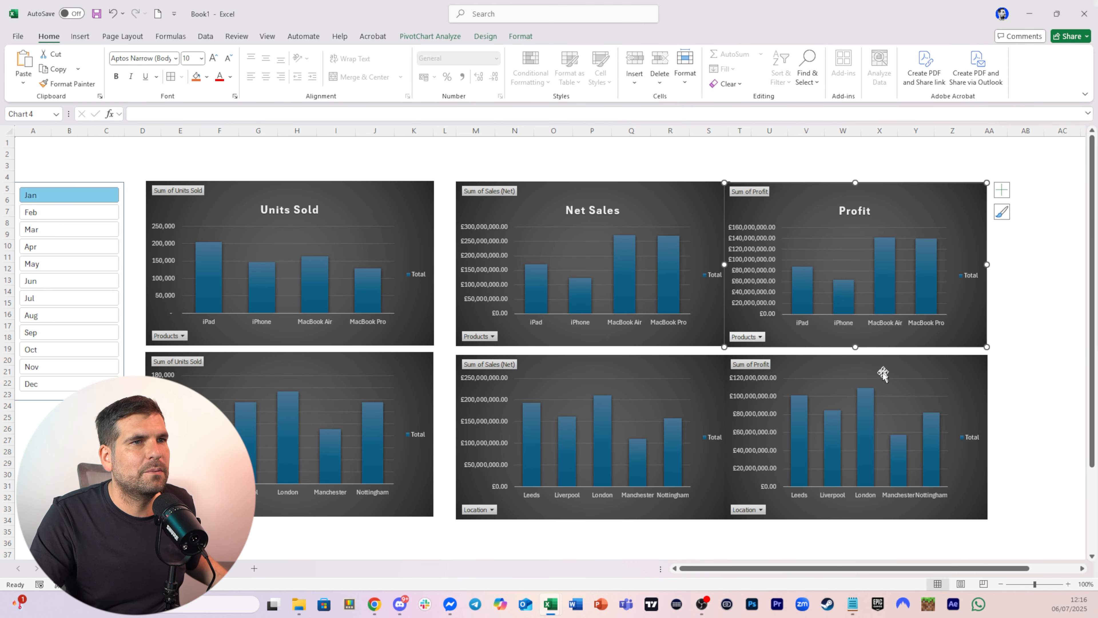
ctrl+click(851, 367)
drag(813, 195, 844, 195)
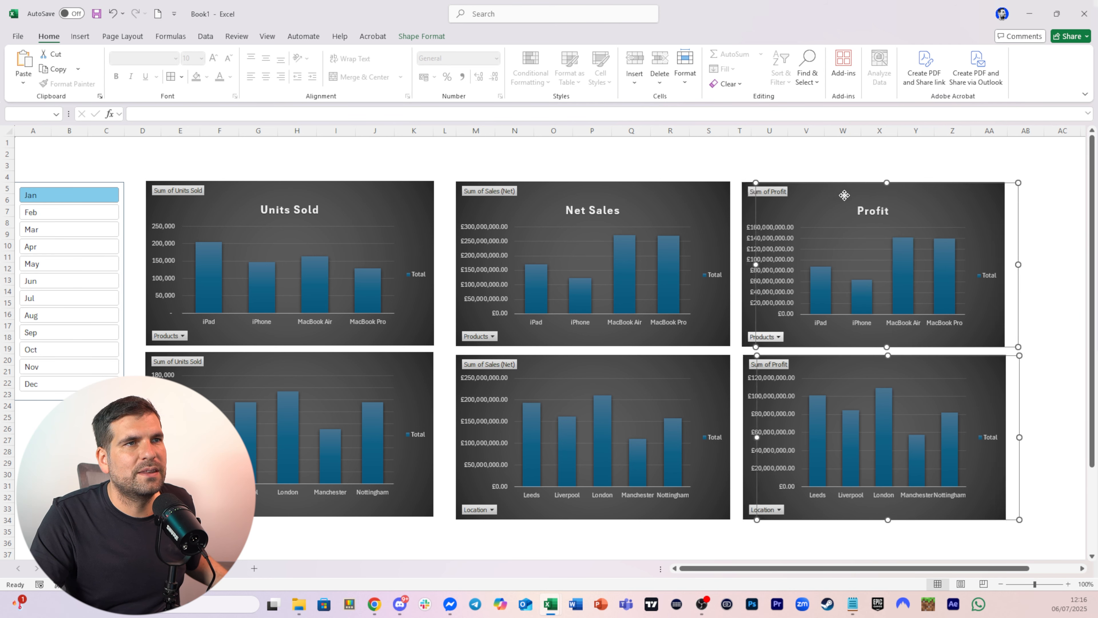
Set columns U through AA to a column width of 9
click(766, 134)
drag(766, 135, 836, 135)
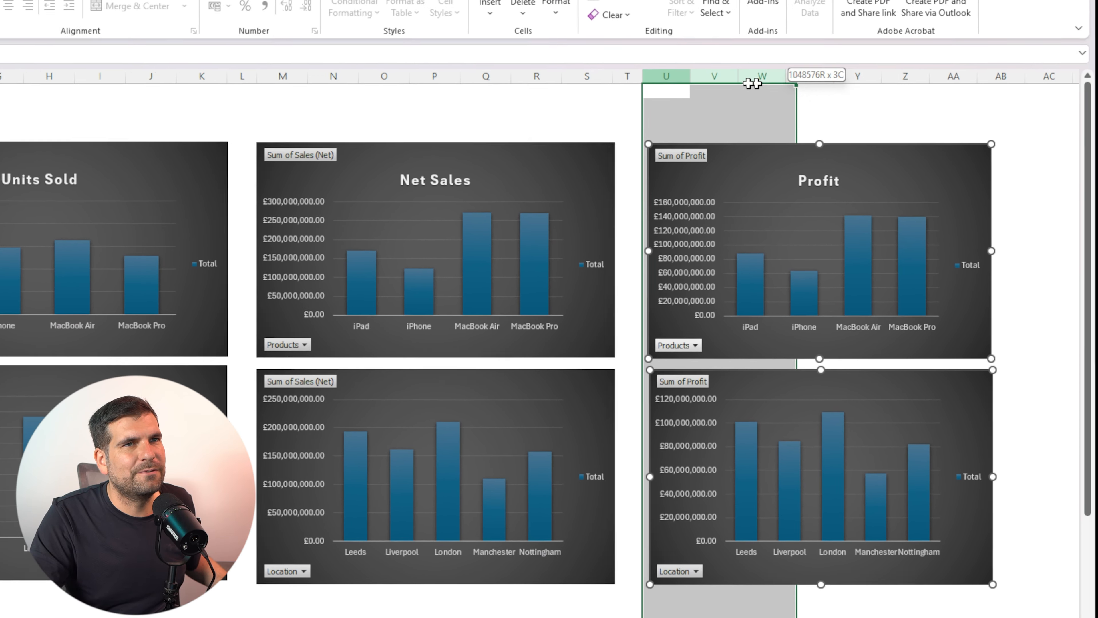
drag(752, 83, 940, 64)
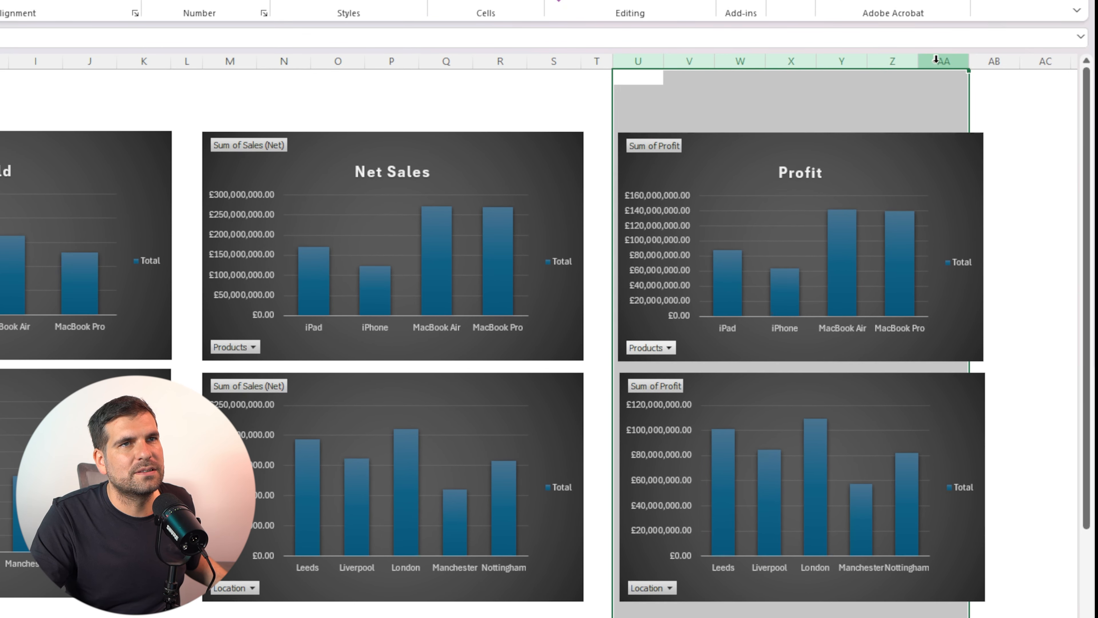
right_click(940, 64)
click(921, 311)
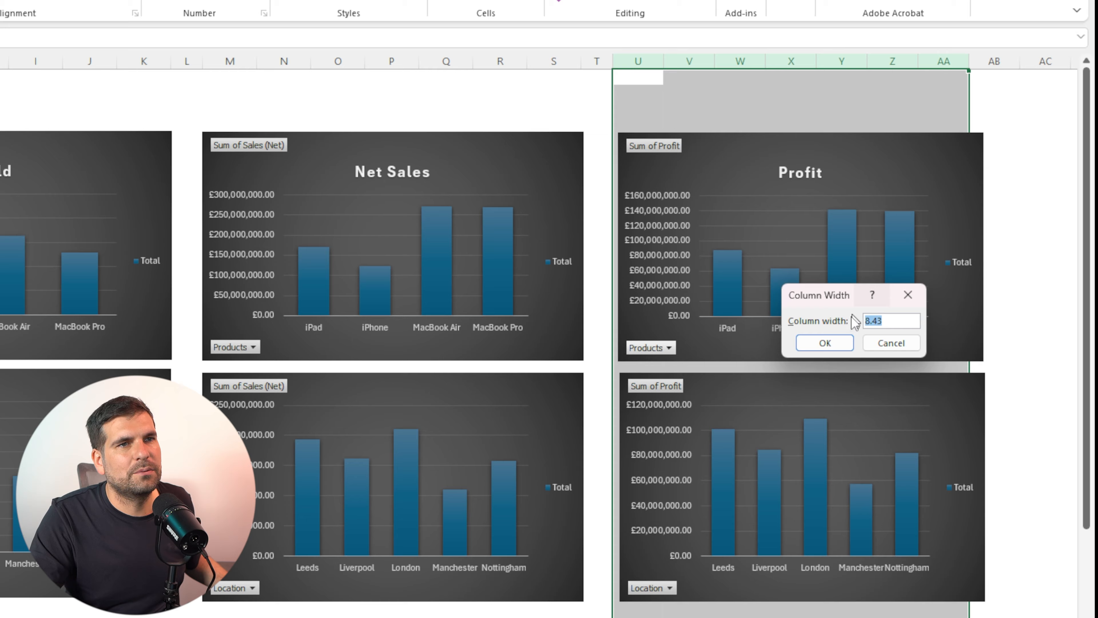
text(9)
click(824, 343)
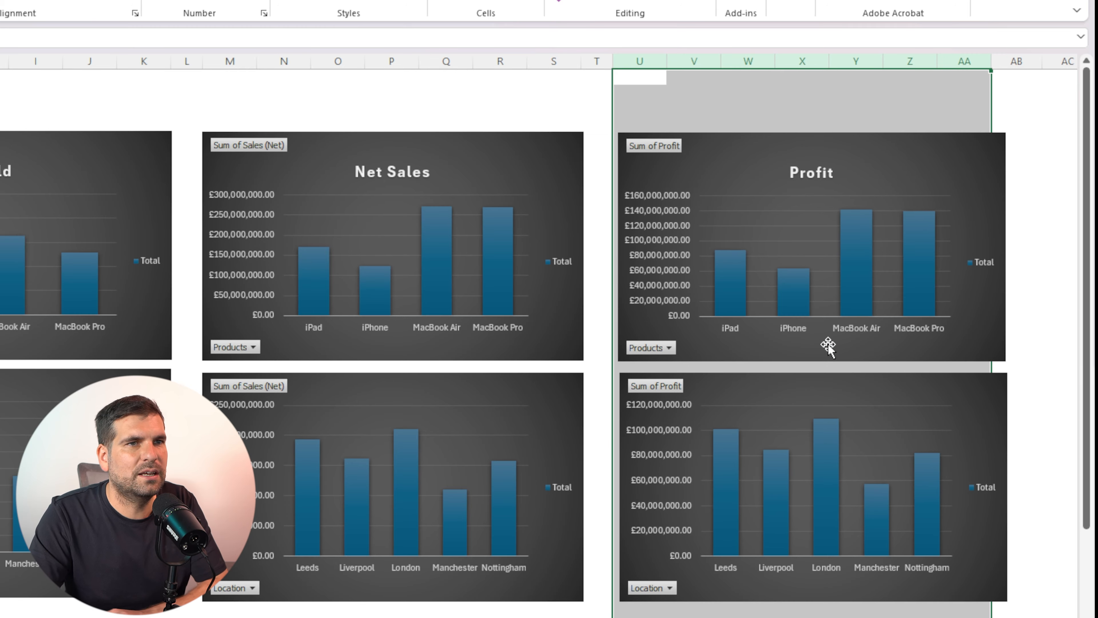
click(1035, 124)
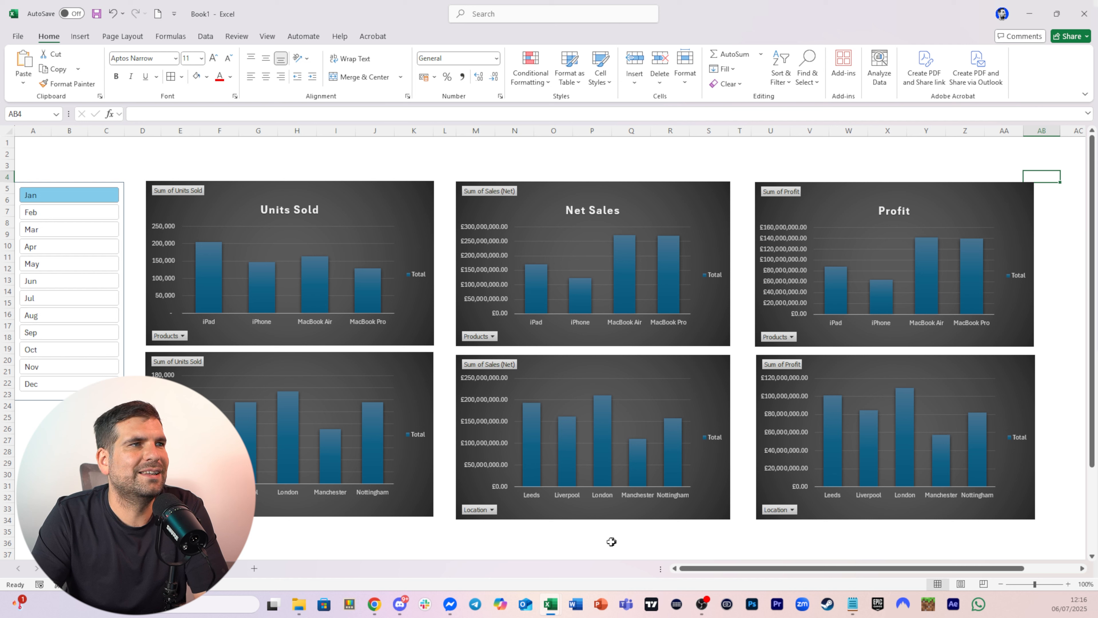
click(592, 544)
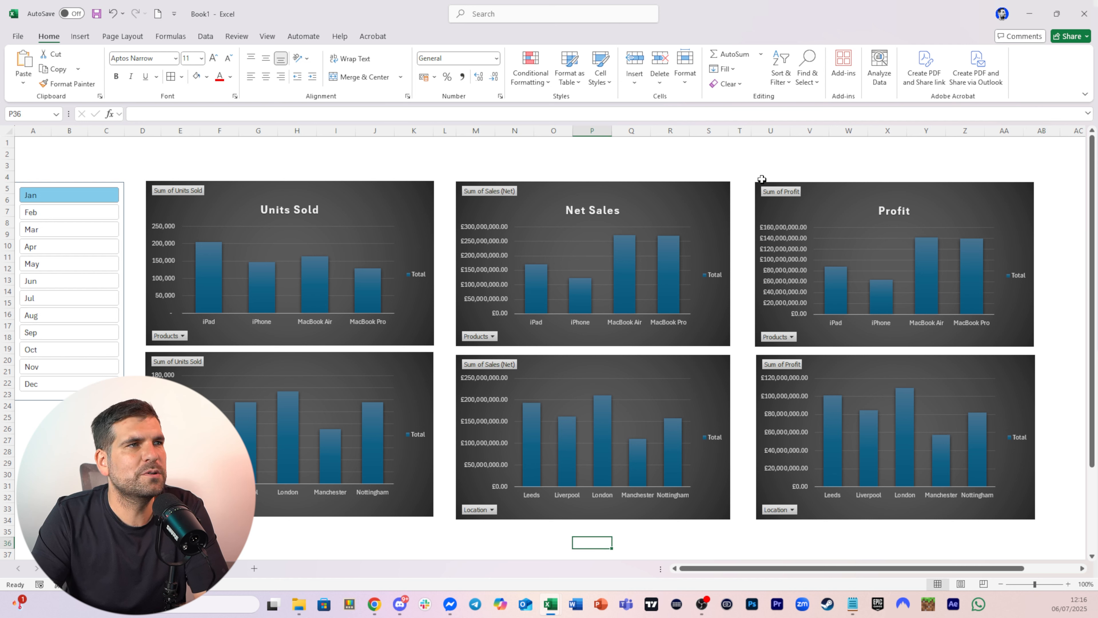
Move the two Profit charts together slightly to the left to align them with the gap
drag(753, 170, 858, 167)
click(840, 200)
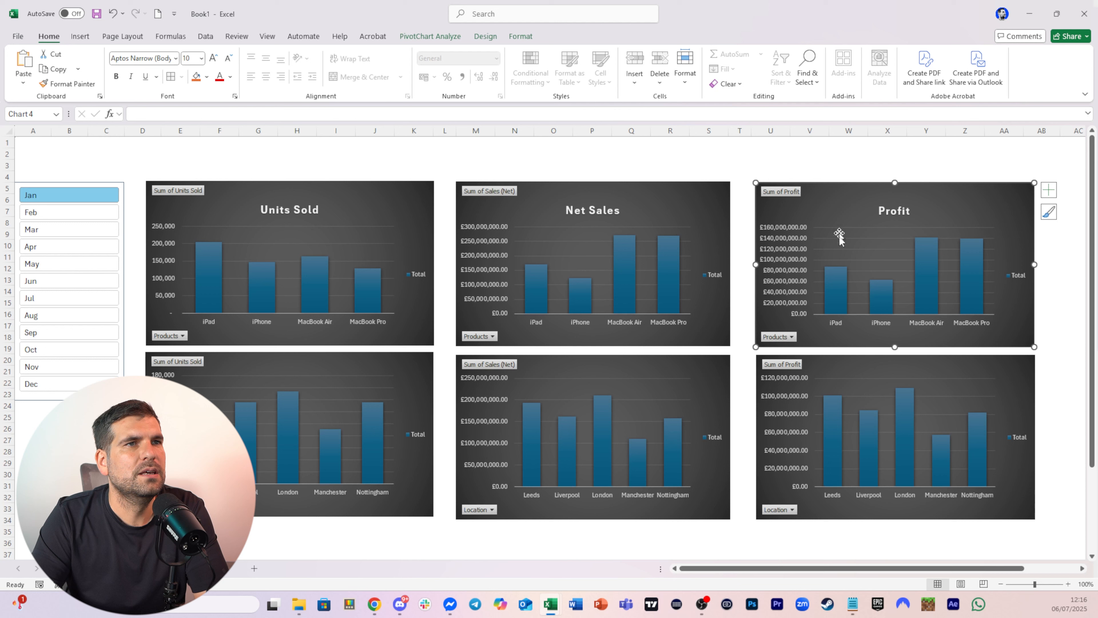
ctrl+click(839, 363)
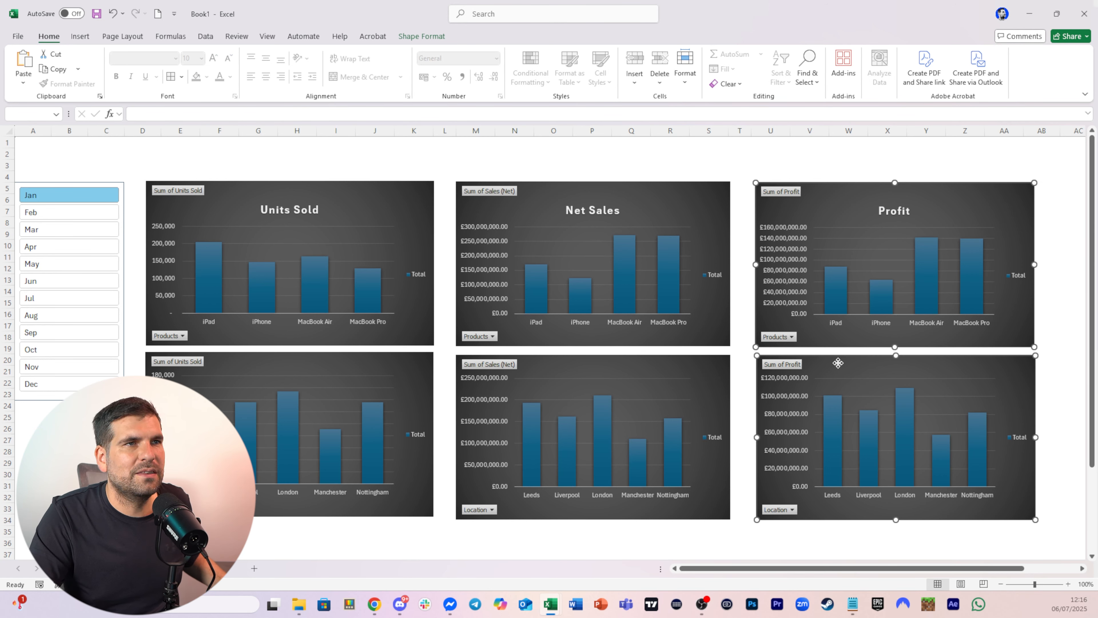
drag(838, 363, 833, 364)
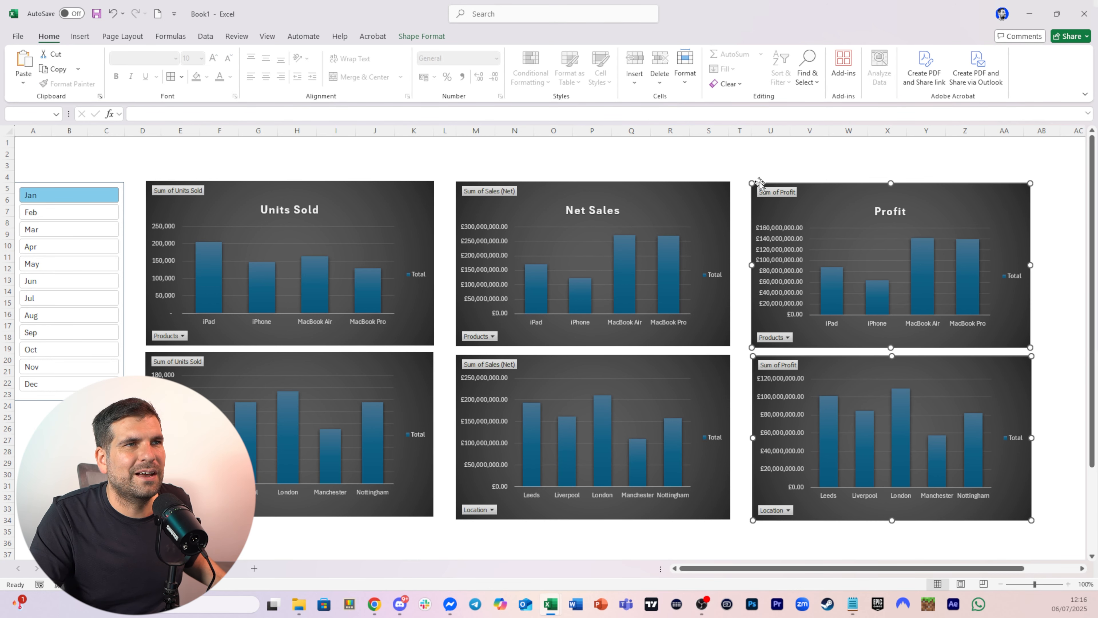
click(722, 158)
click(740, 145)
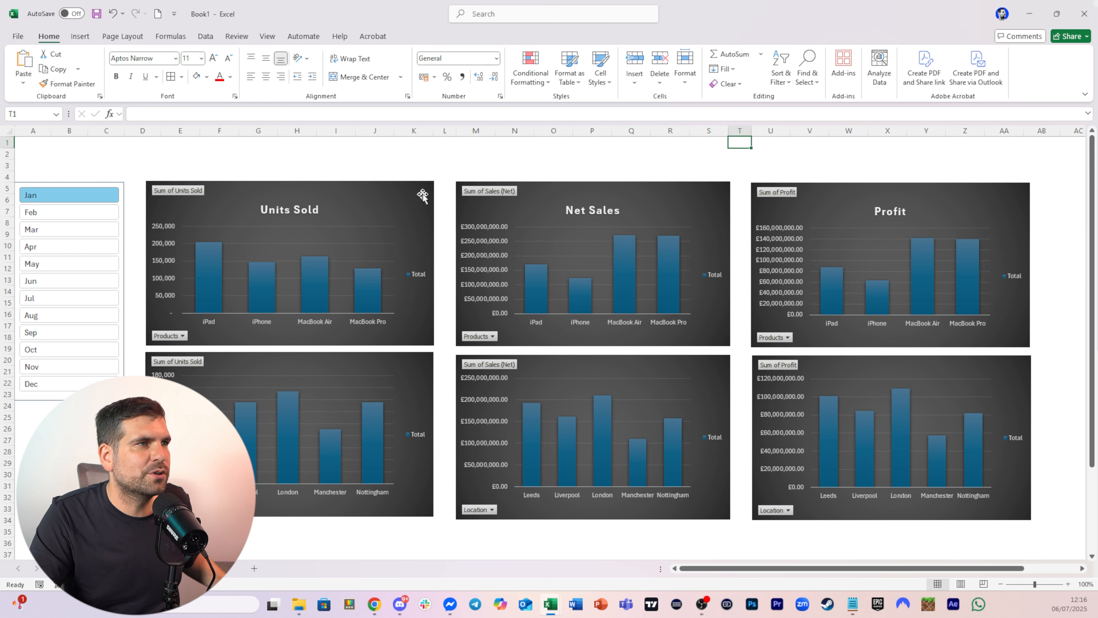
Fill the gap cells in columns L and T, rows 4 to 34, with a custom grey colour
click(442, 189)
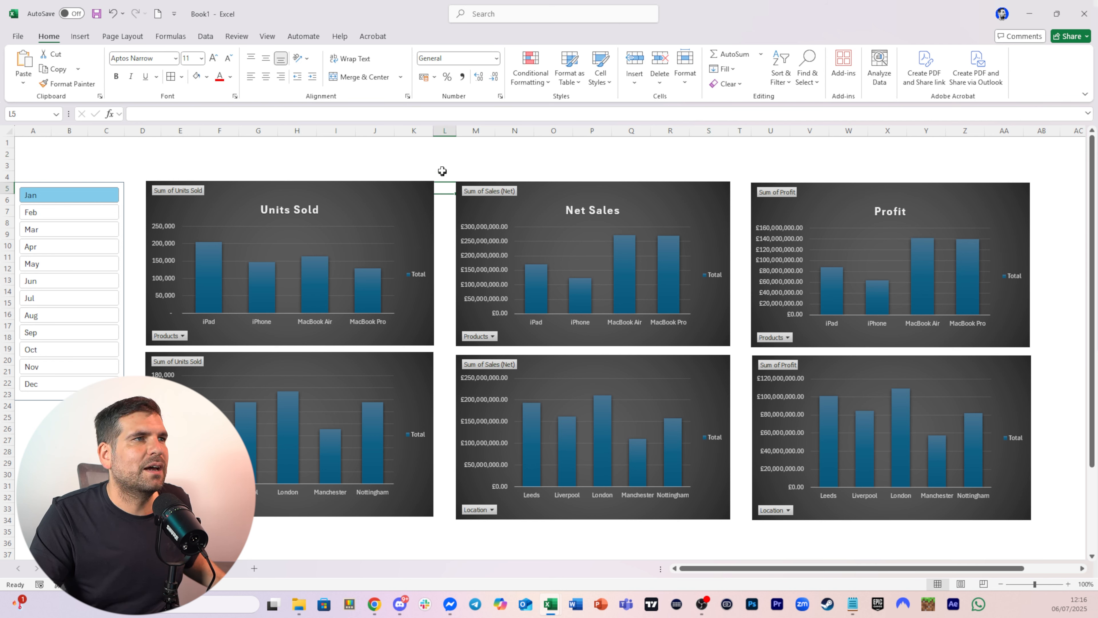
drag(445, 175, 453, 527)
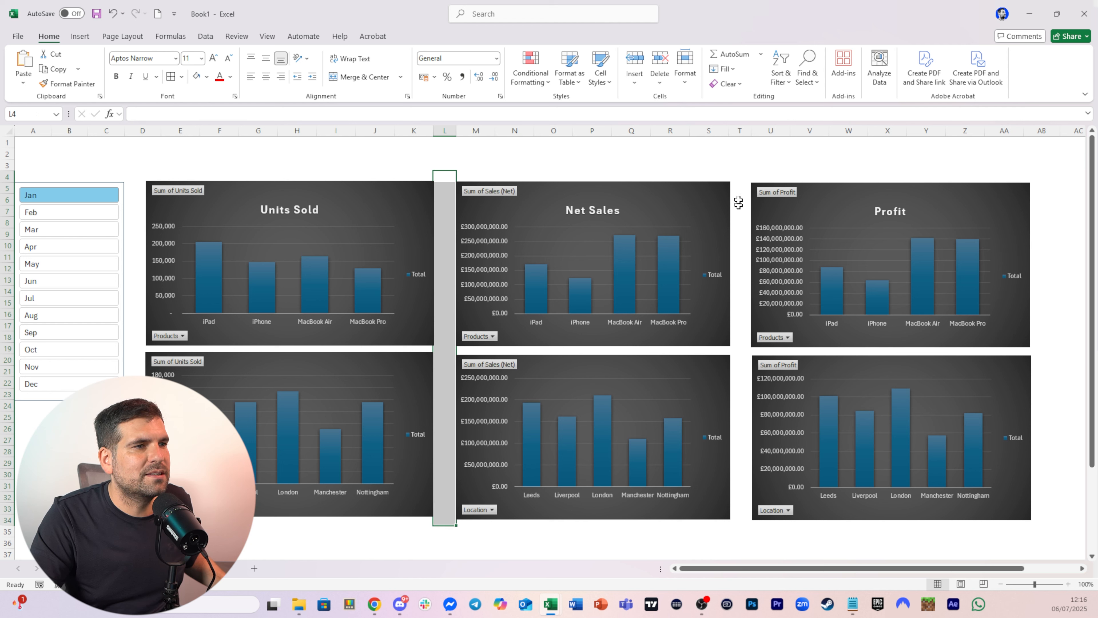
drag(738, 176, 738, 522)
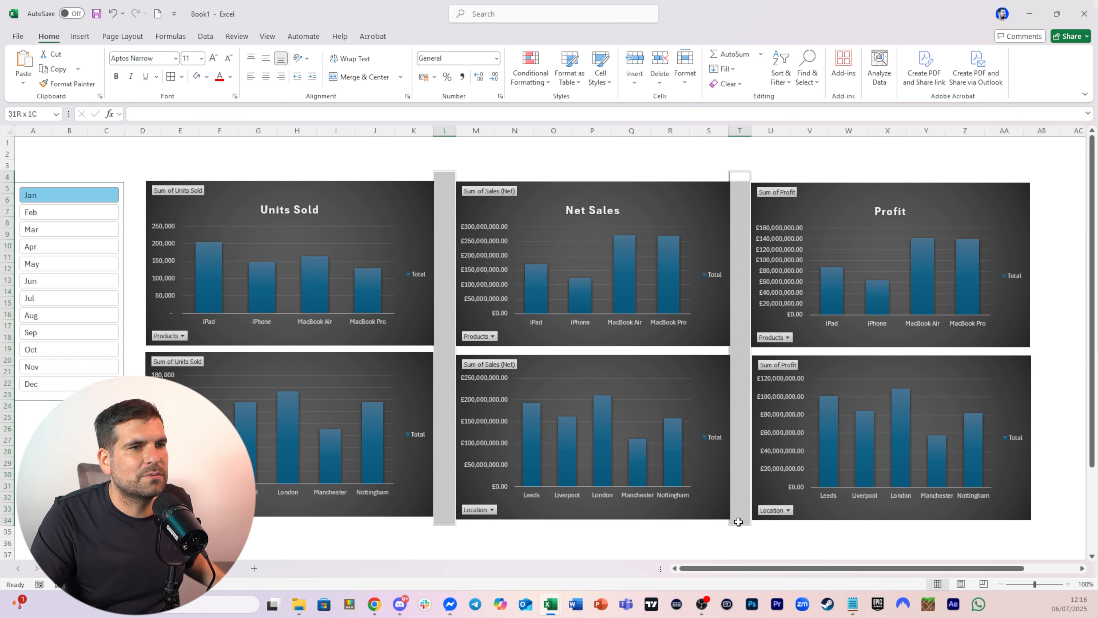
click(208, 78)
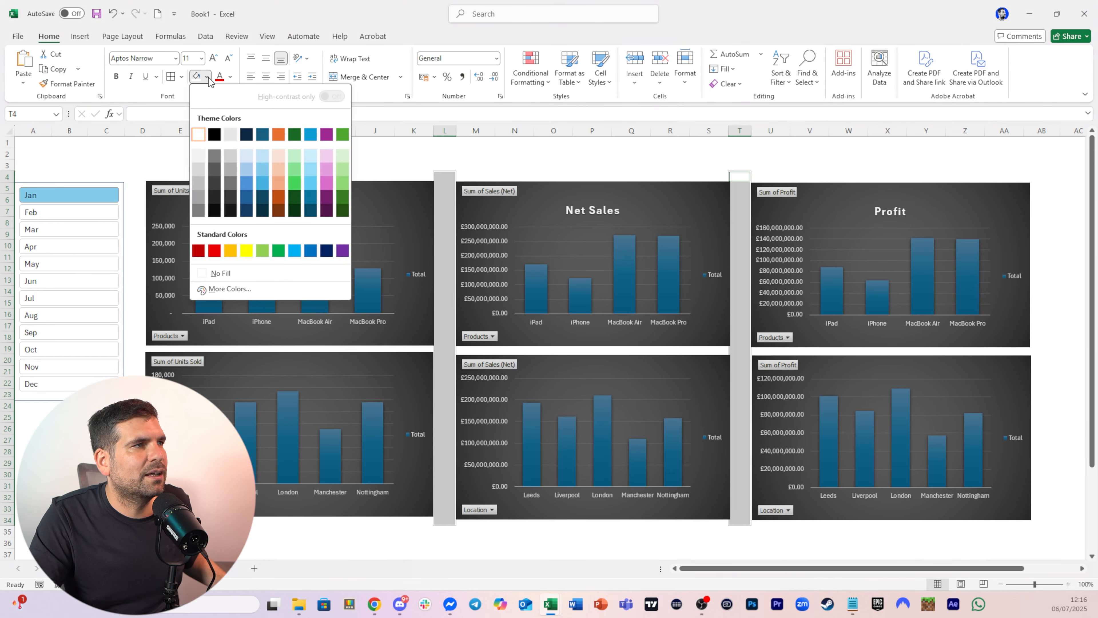
click(228, 289)
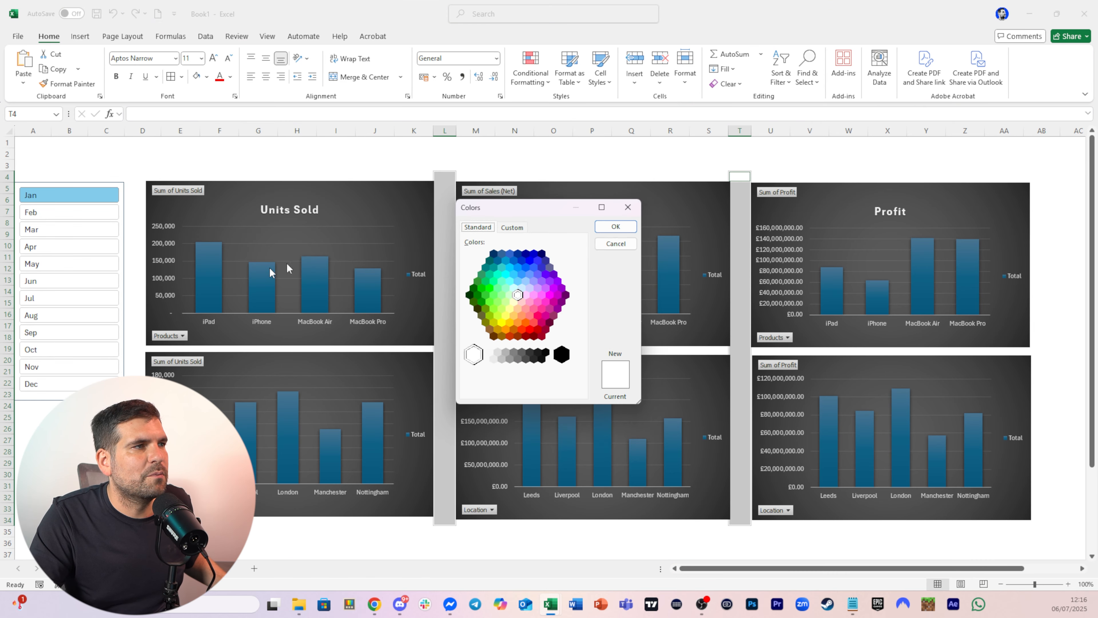
click(517, 357)
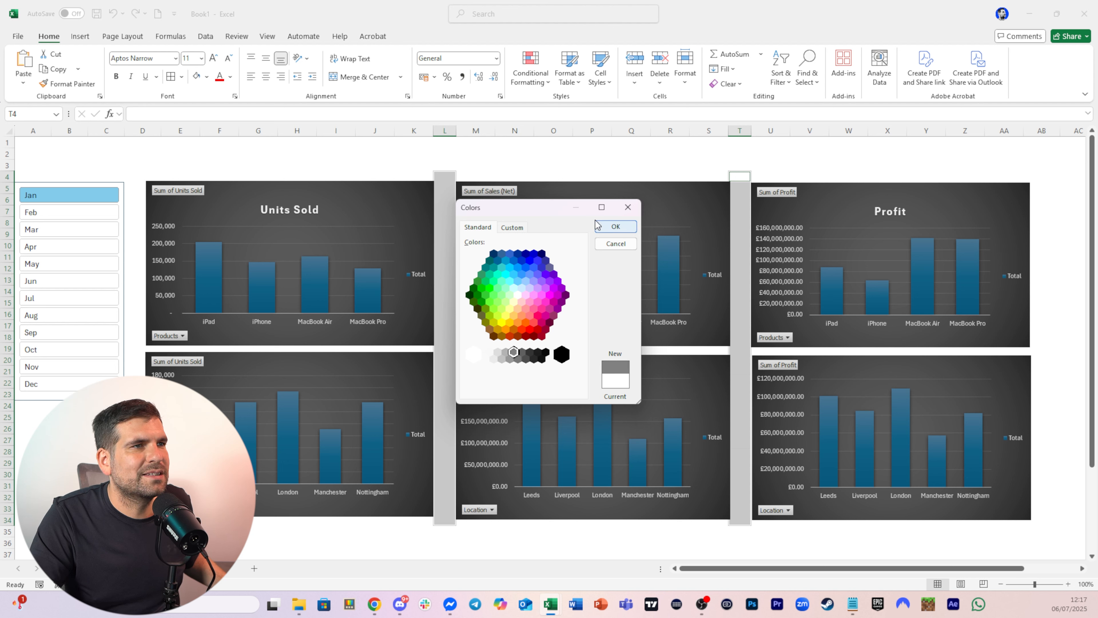
click(615, 226)
Move the Month slicer slightly to the right, closer to the charts
click(789, 153)
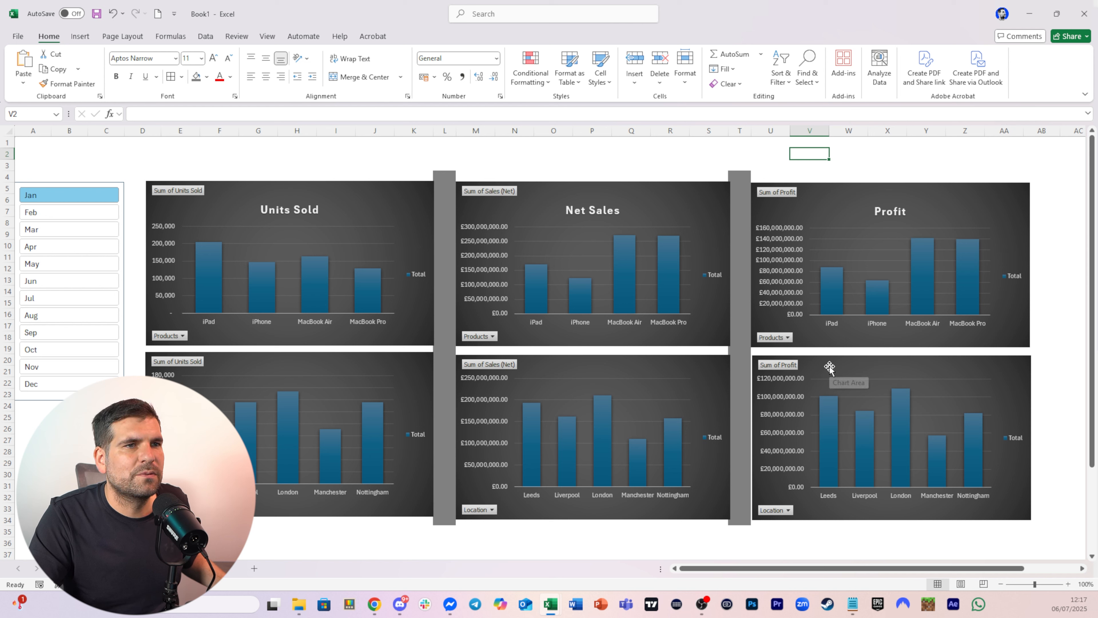
drag(829, 367, 828, 366)
click(817, 166)
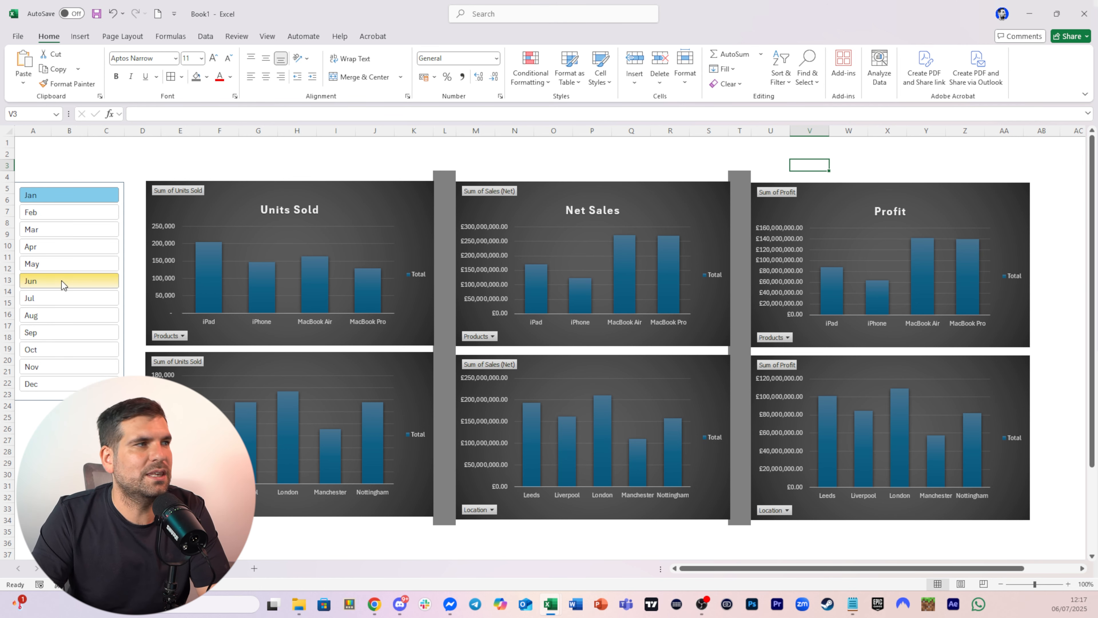
drag(124, 257, 136, 256)
click(254, 165)
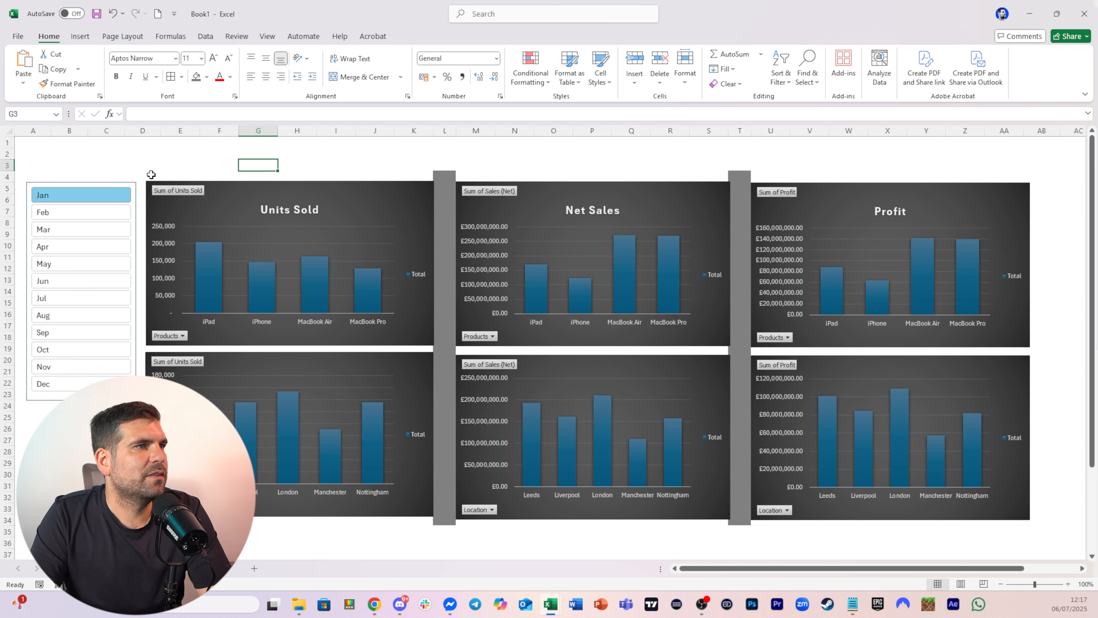
Fill the whole cell range behind all six charts with the same grey
drag(151, 174, 1040, 519)
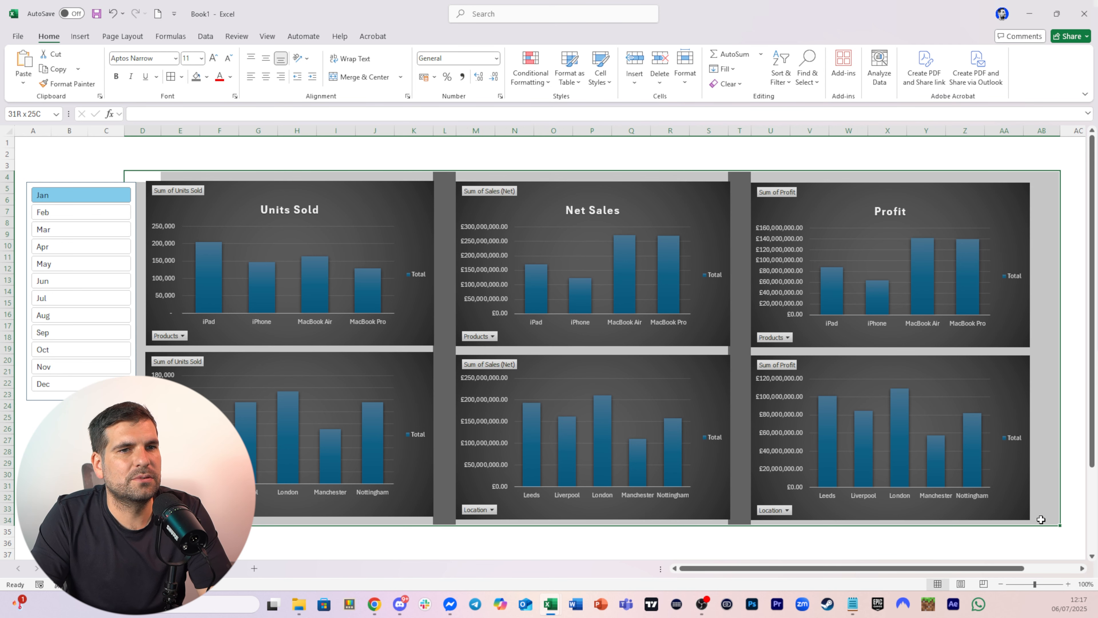
click(195, 77)
click(322, 156)
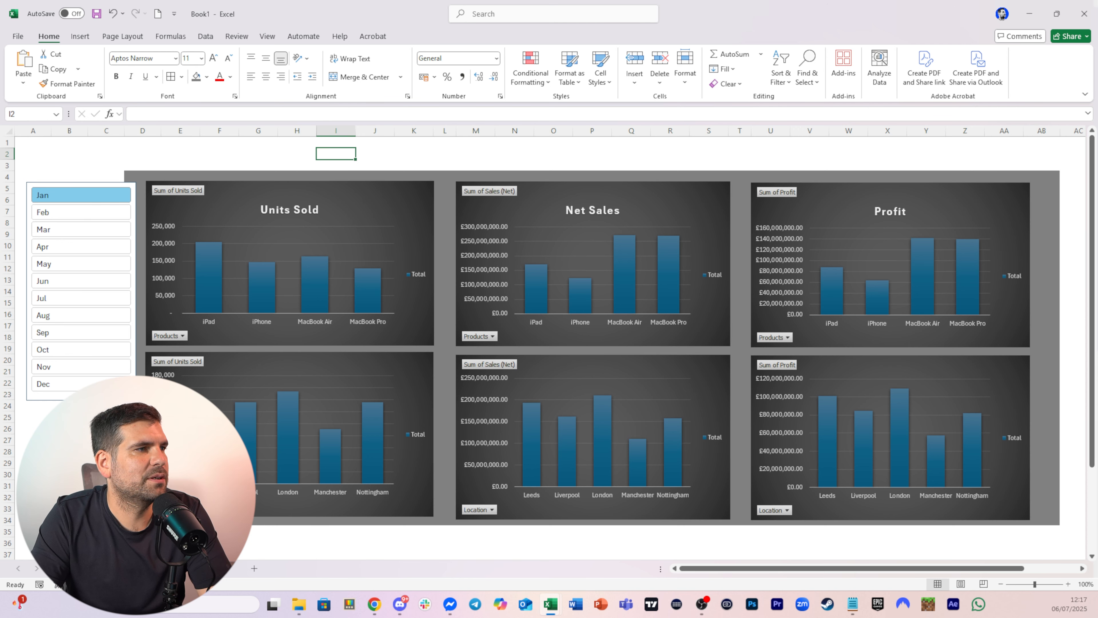
click(139, 272)
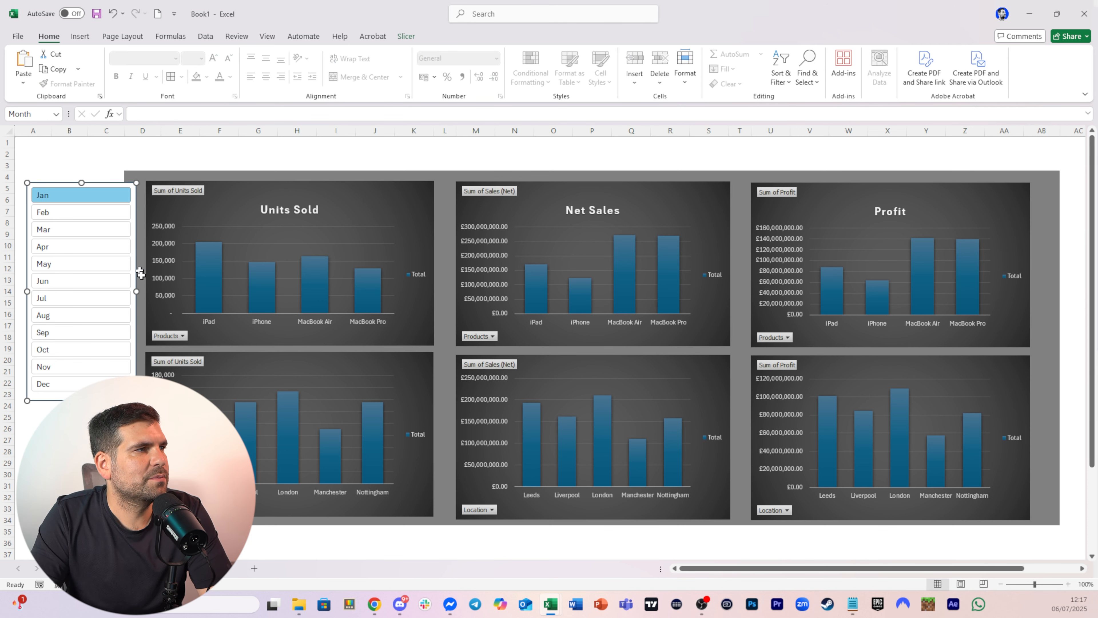